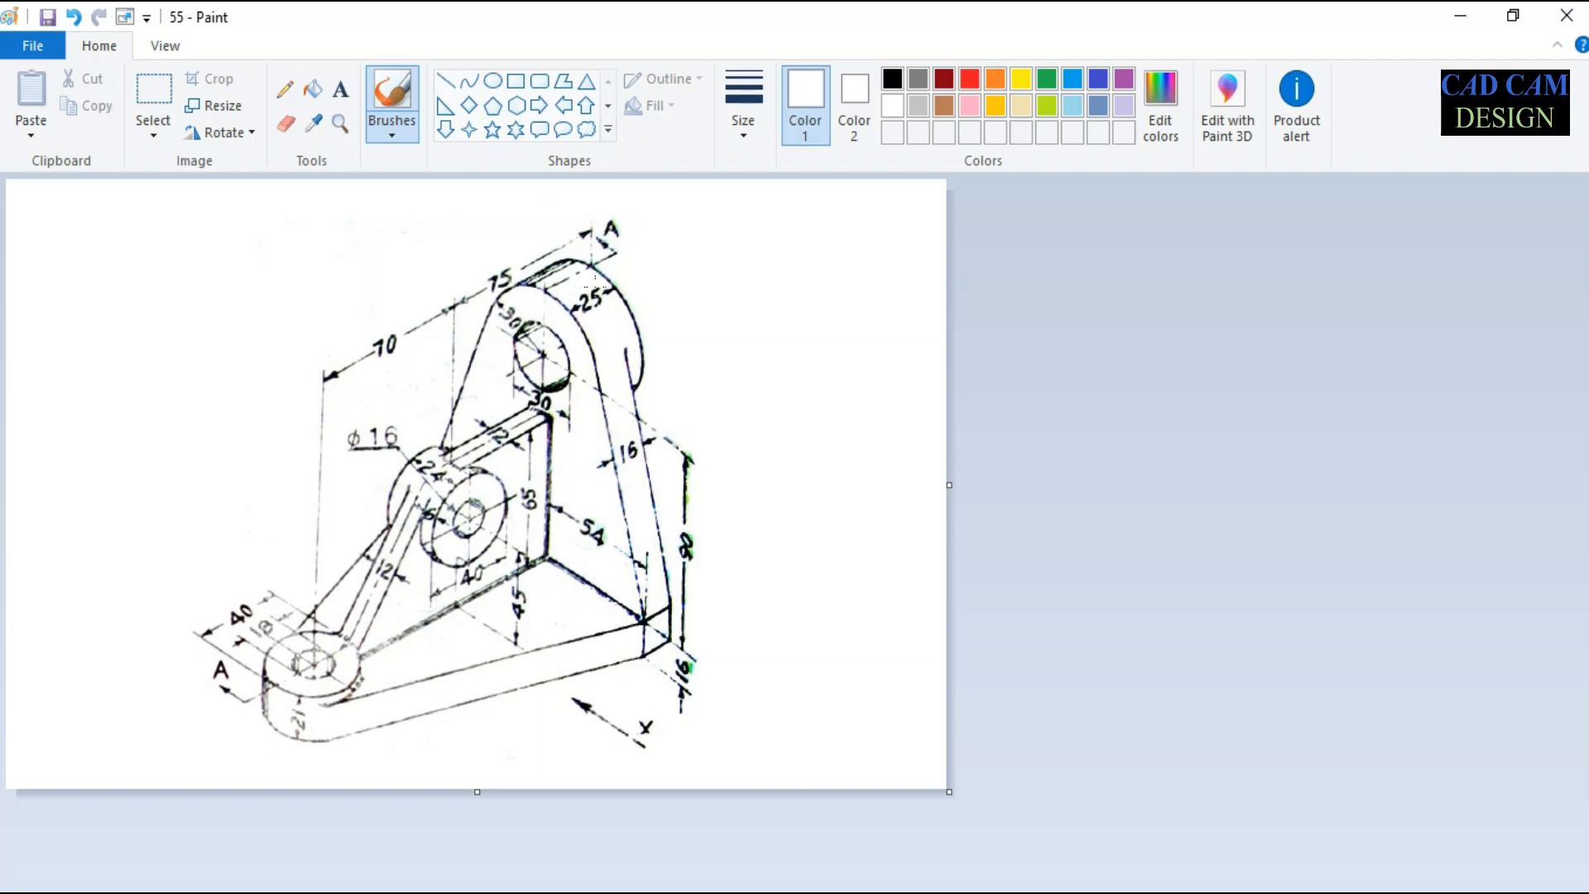
Switch from the reference drawing in Paint to SOLIDWORKS and start a sketch on the Front Plane.
click(1461, 15)
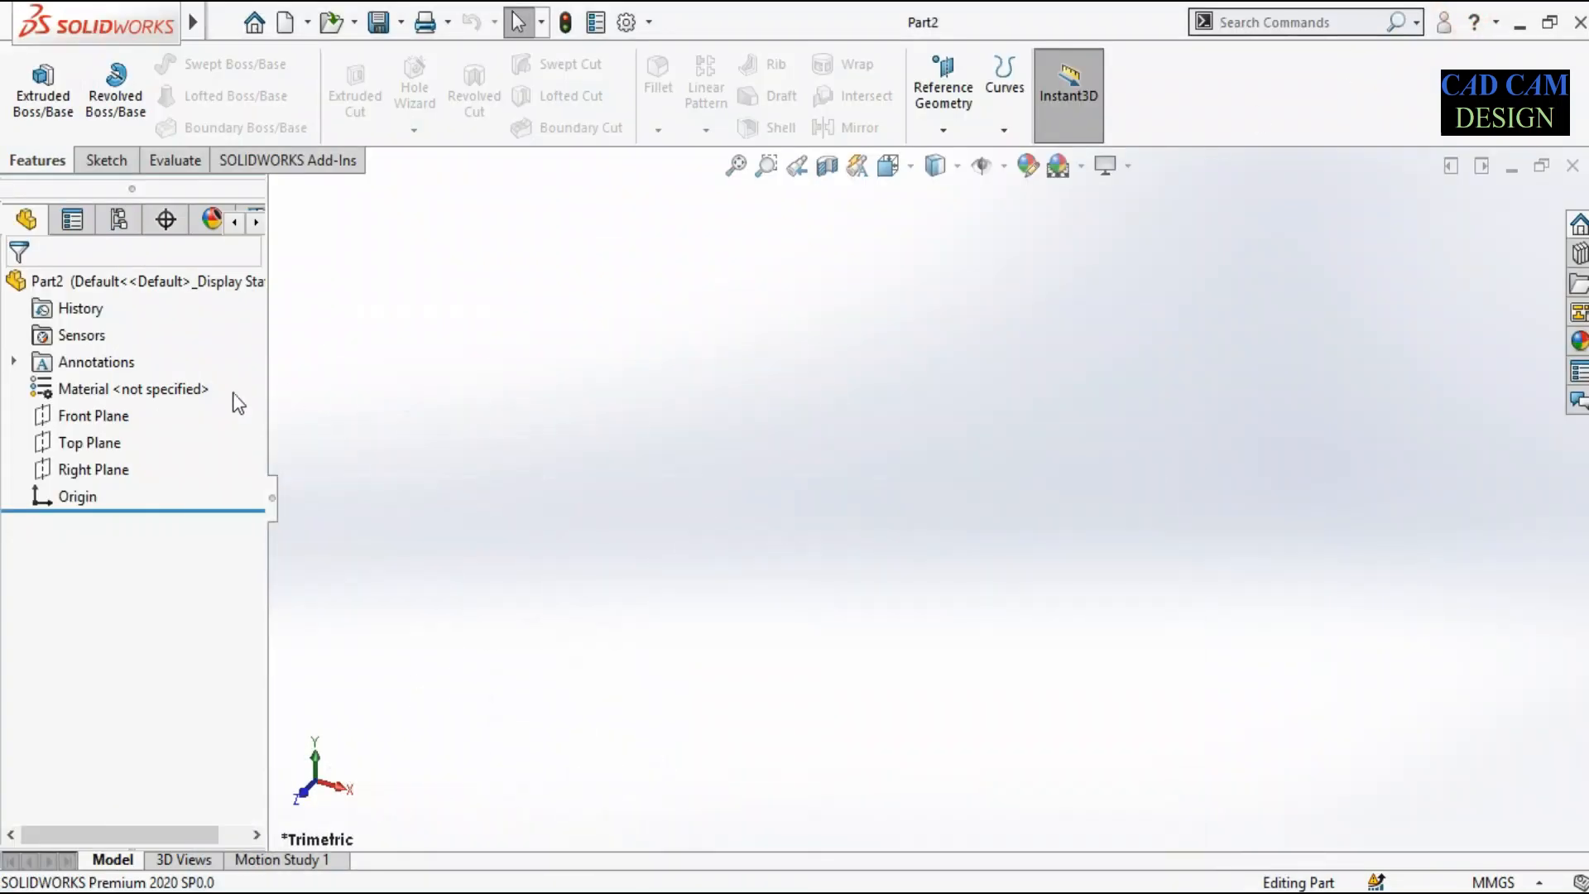
click(103, 415)
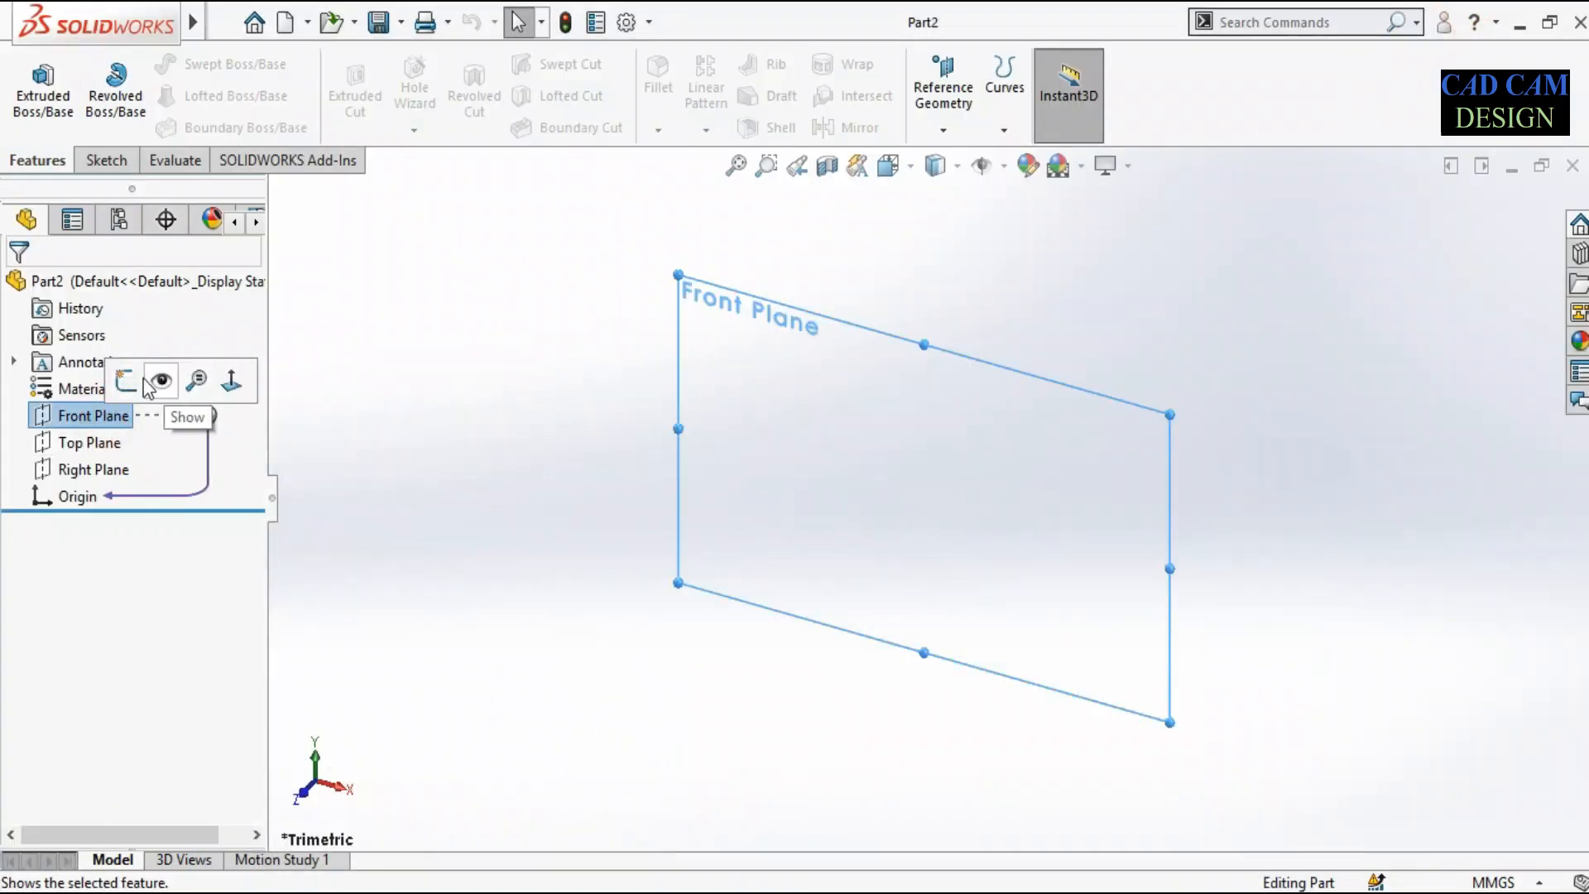
click(43, 91)
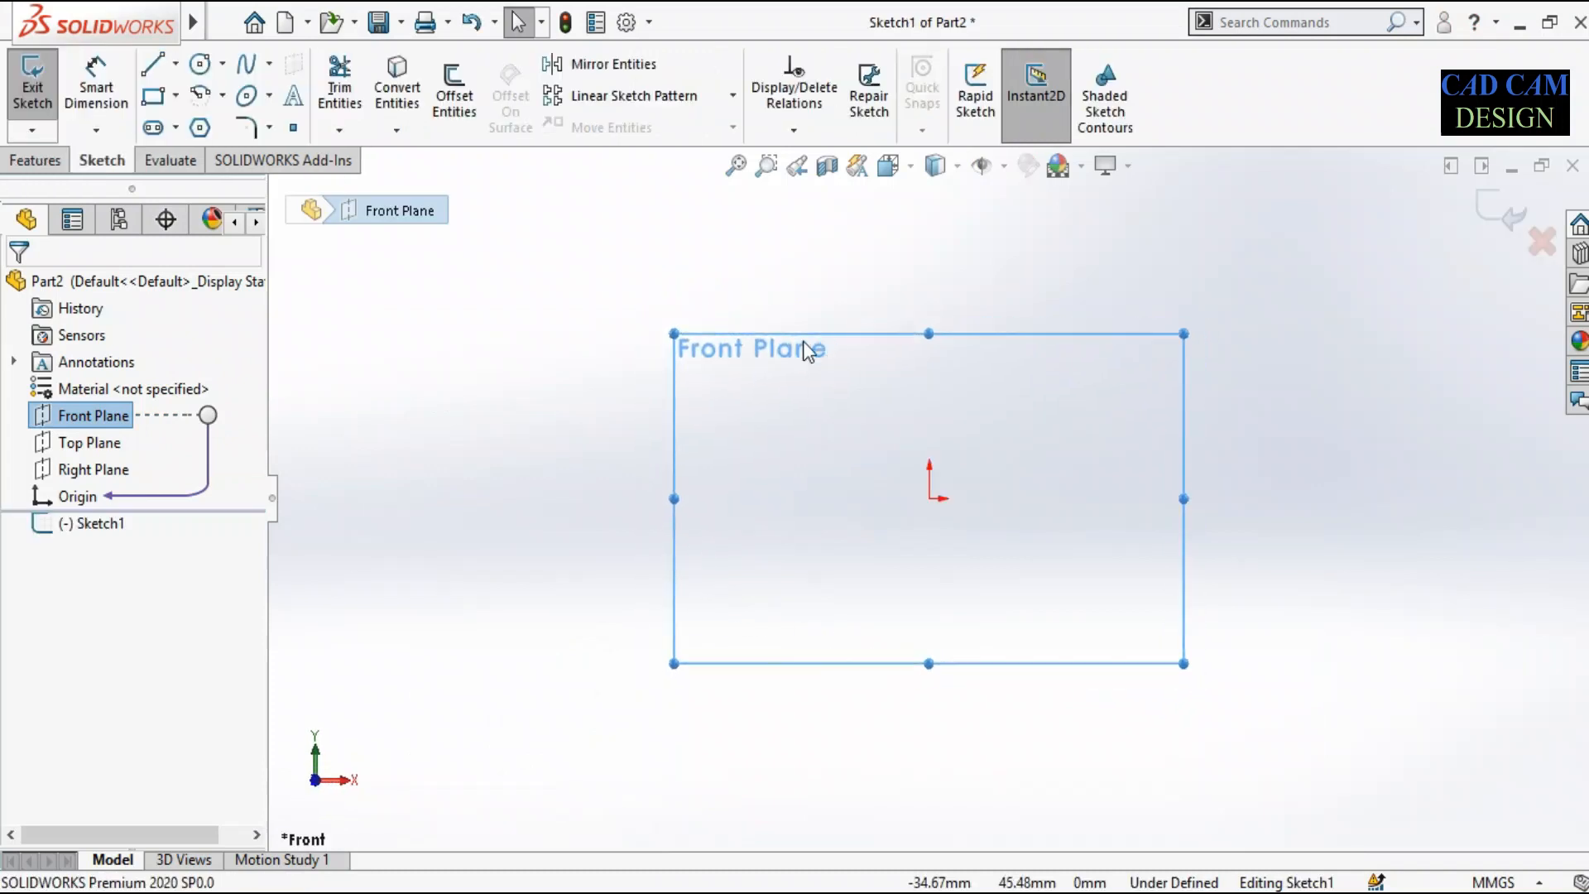
Draw one vertical and one horizontal infinite-length construction line through the origin.
click(176, 64)
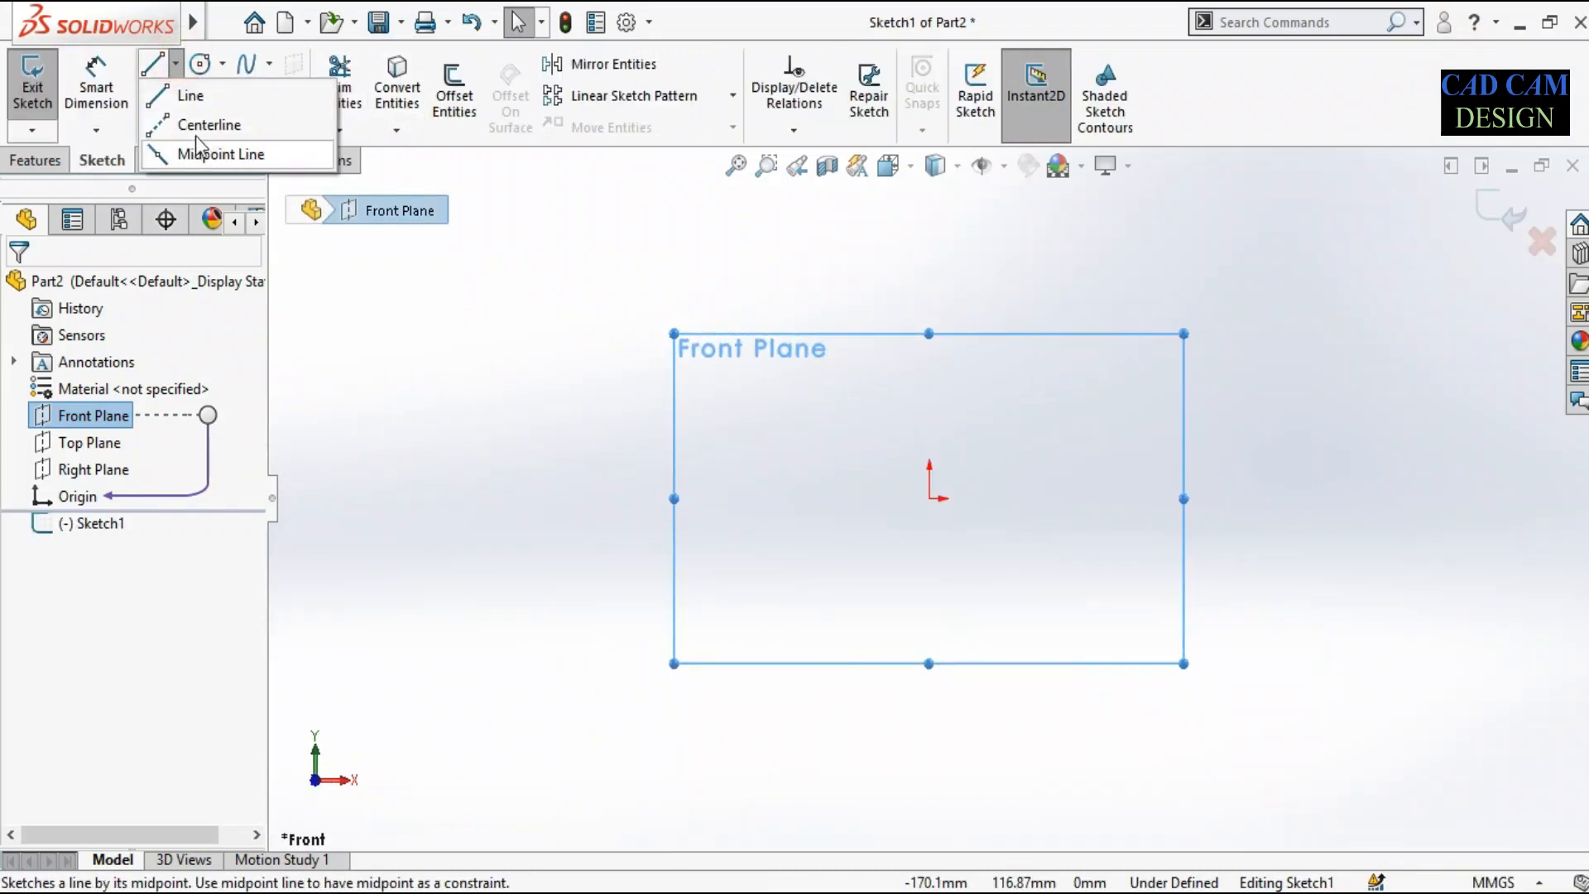
click(95, 594)
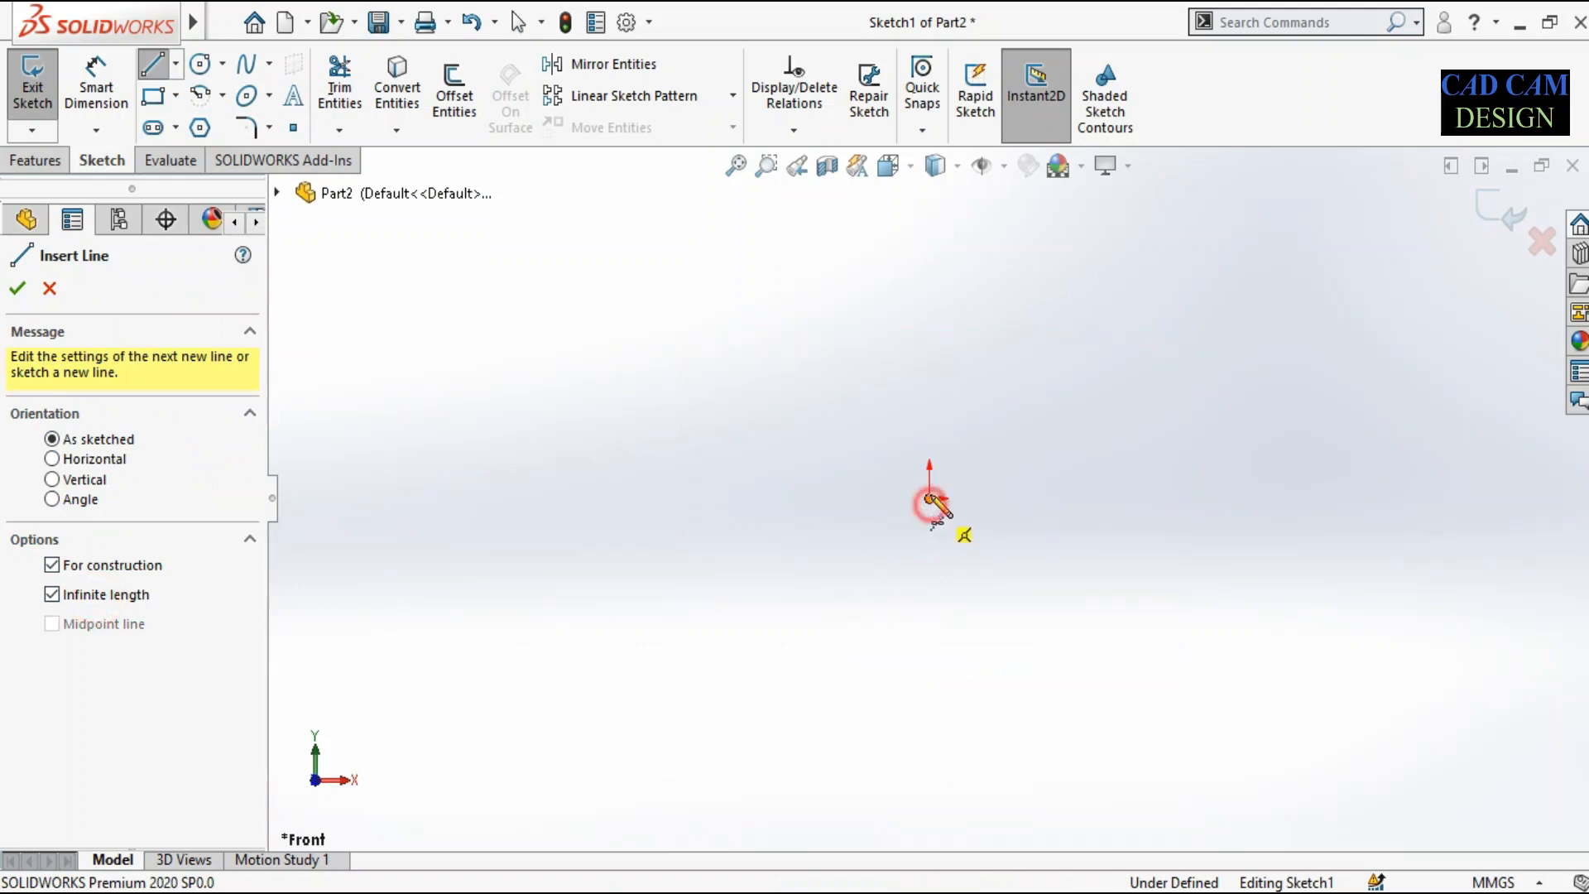
click(929, 498)
click(929, 424)
click(929, 498)
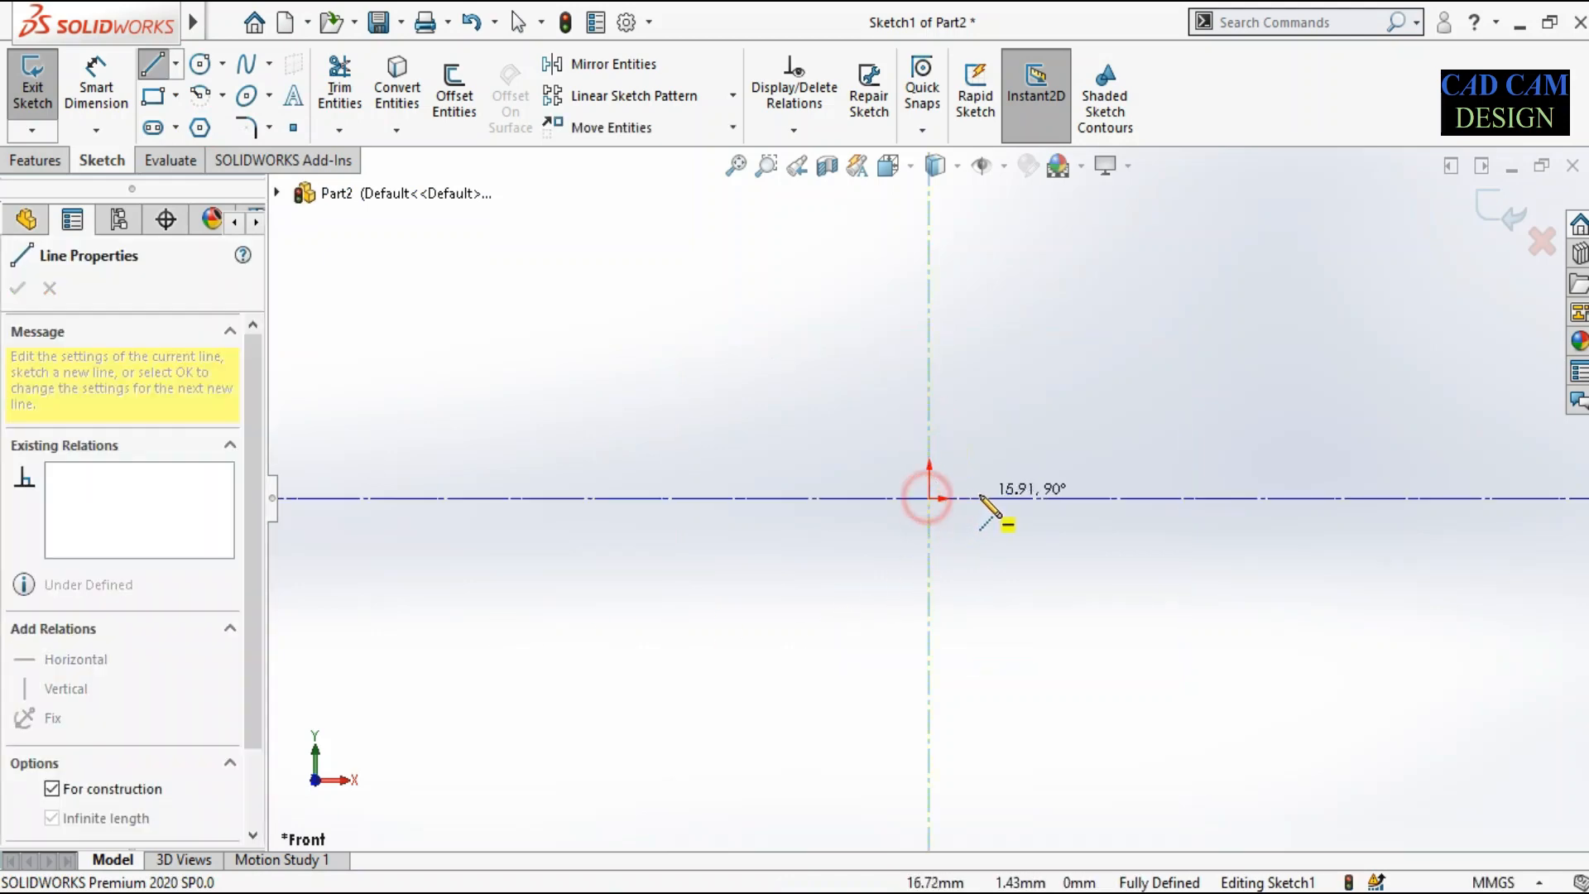
click(989, 503)
right_click(1000, 387)
click(1026, 493)
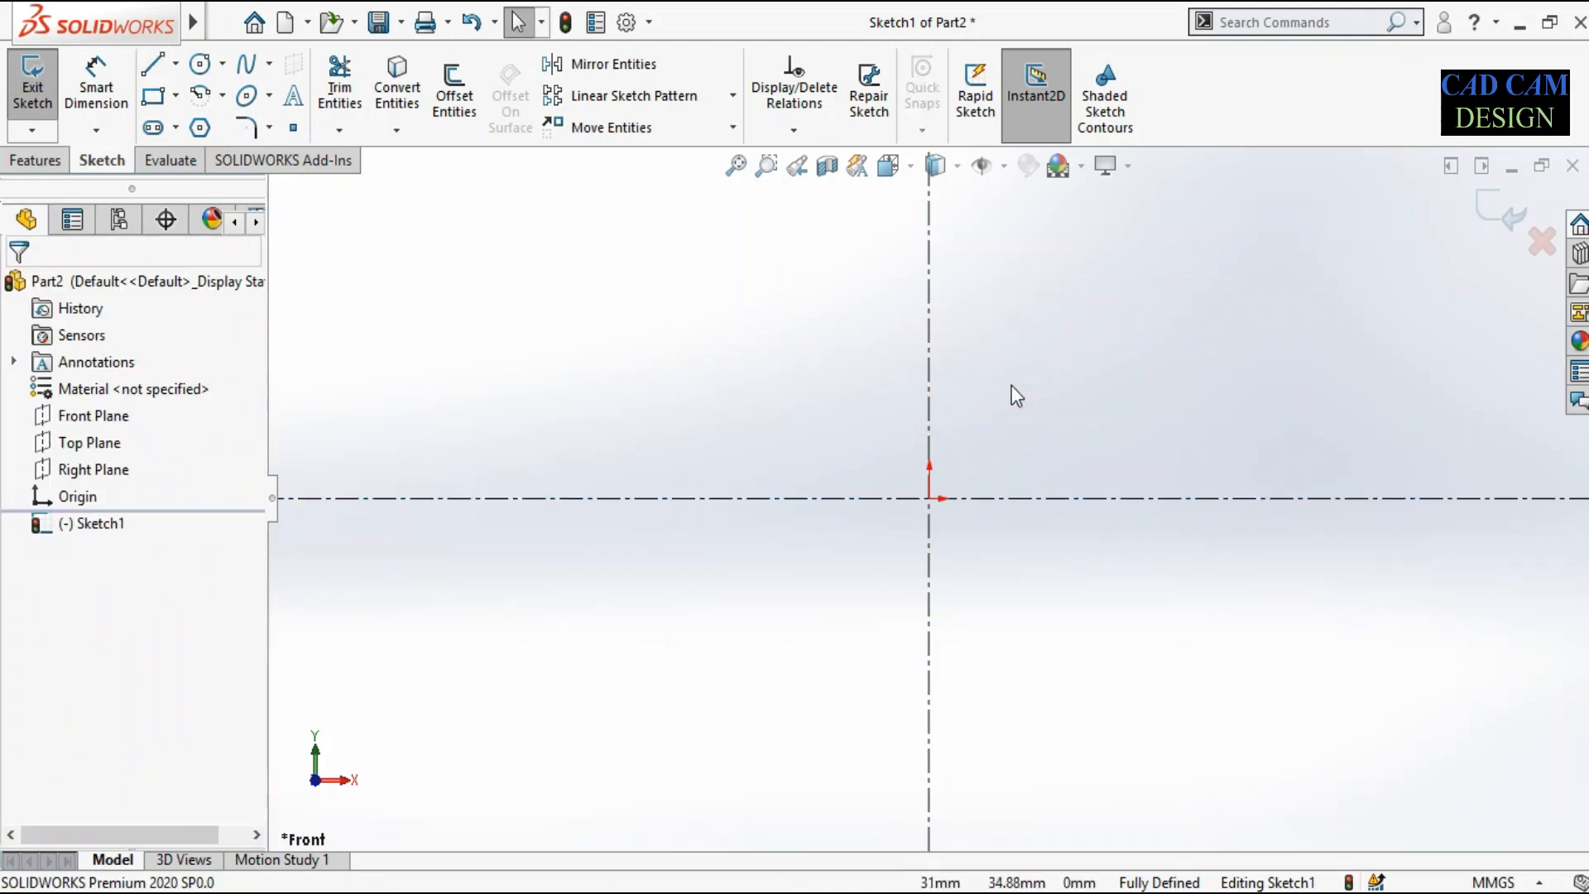
Sketch two concentric circles of about 33 mm and 51 mm diameter on the vertical centerline, about 102 mm above the origin.
click(199, 64)
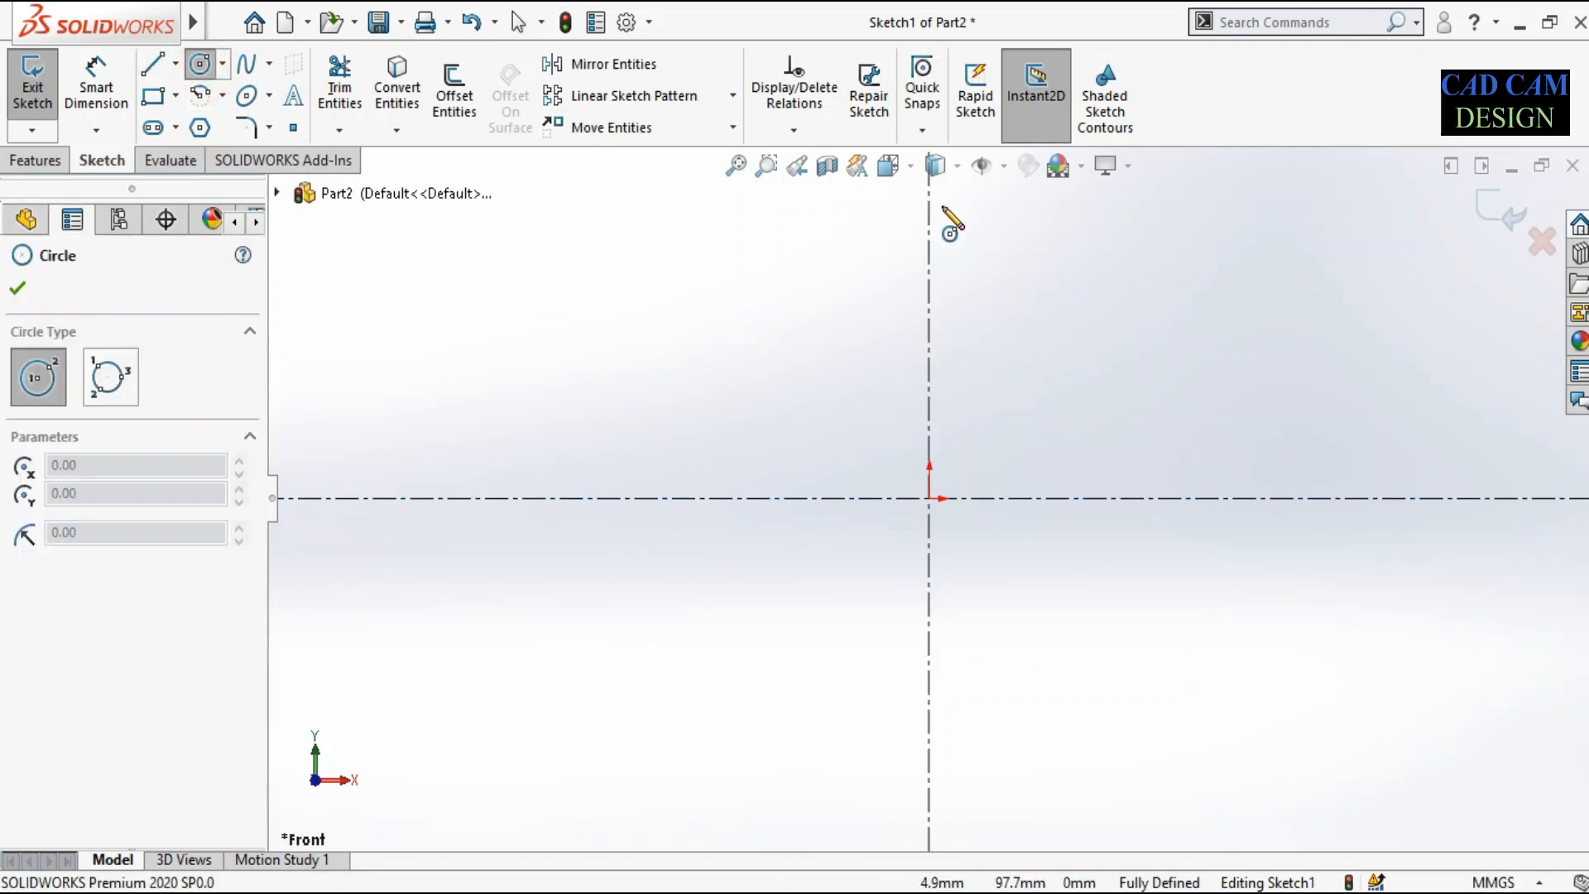
click(930, 192)
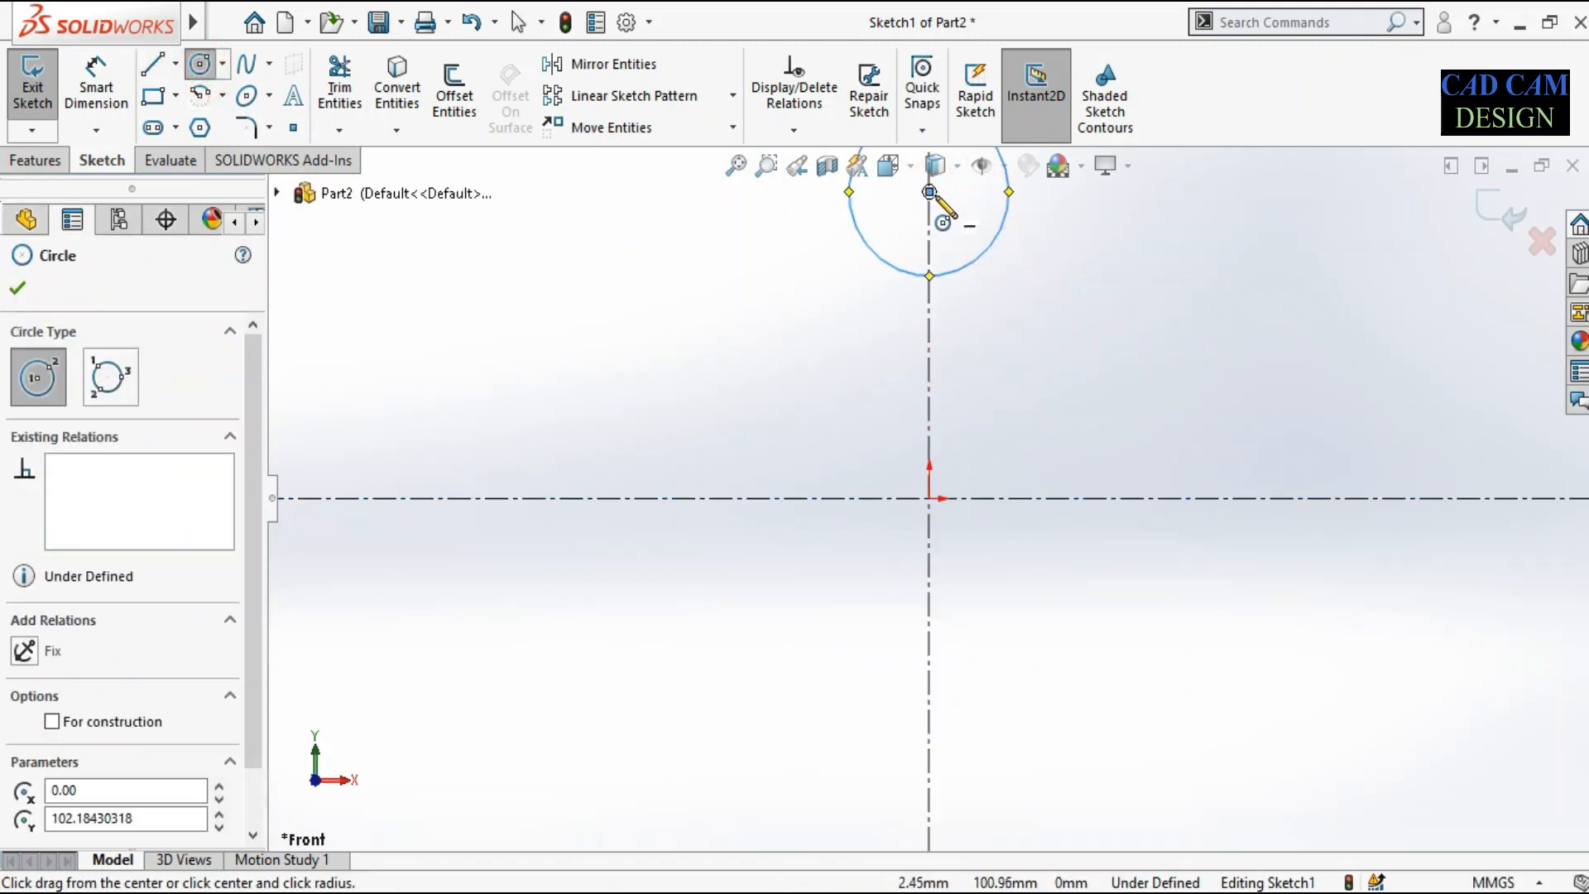
click(964, 224)
scroll(898, 404, up, 3)
scroll(954, 311, down, 5)
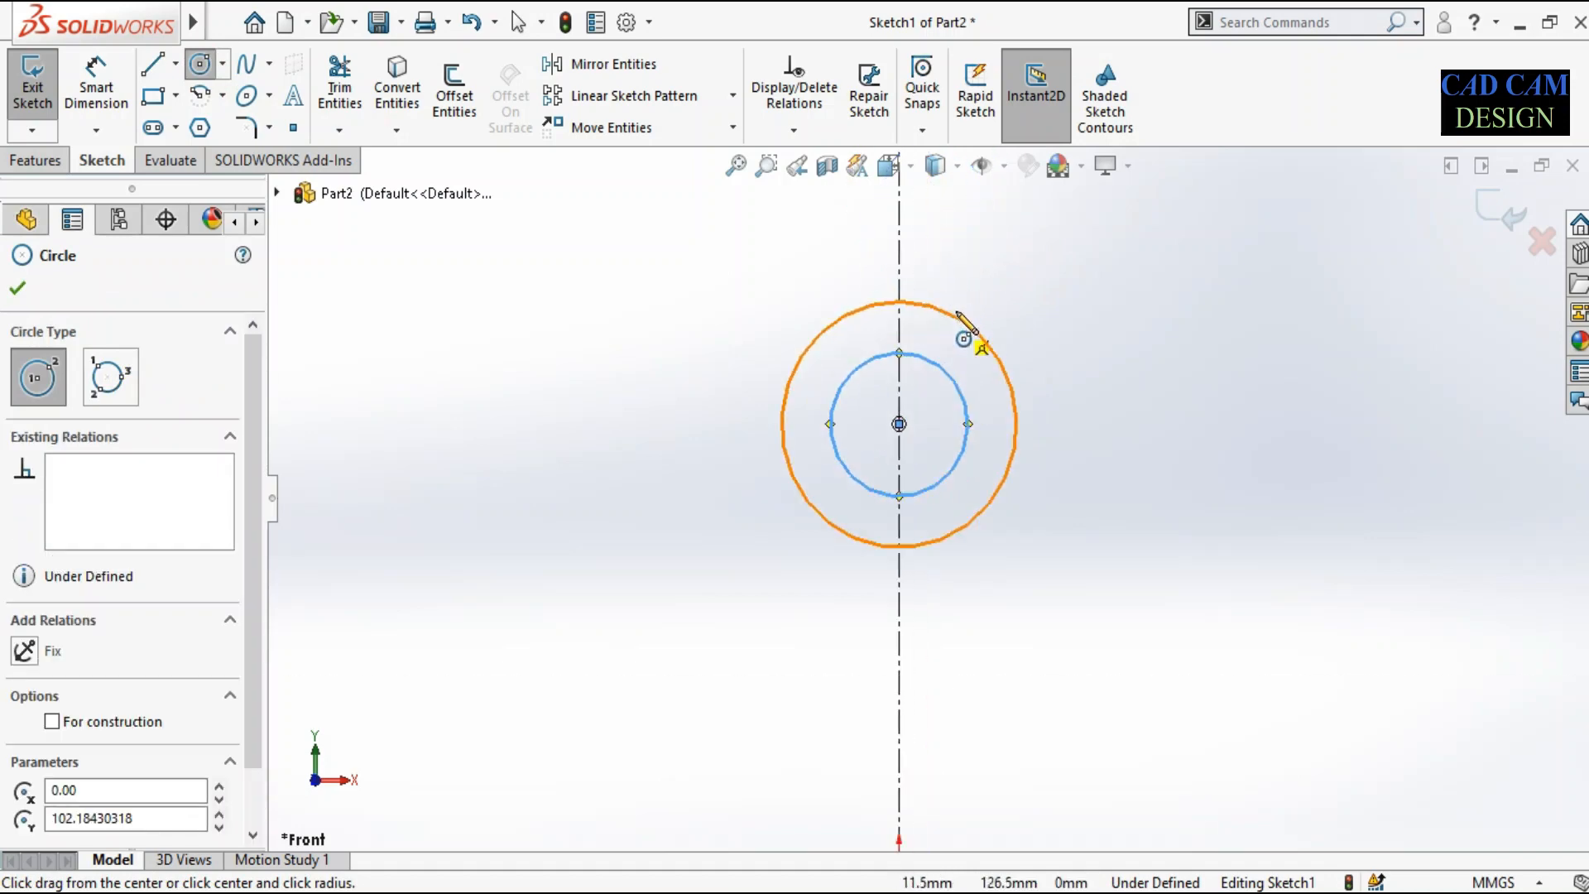
right_click(1060, 539)
right_drag(1063, 436, 1061, 384)
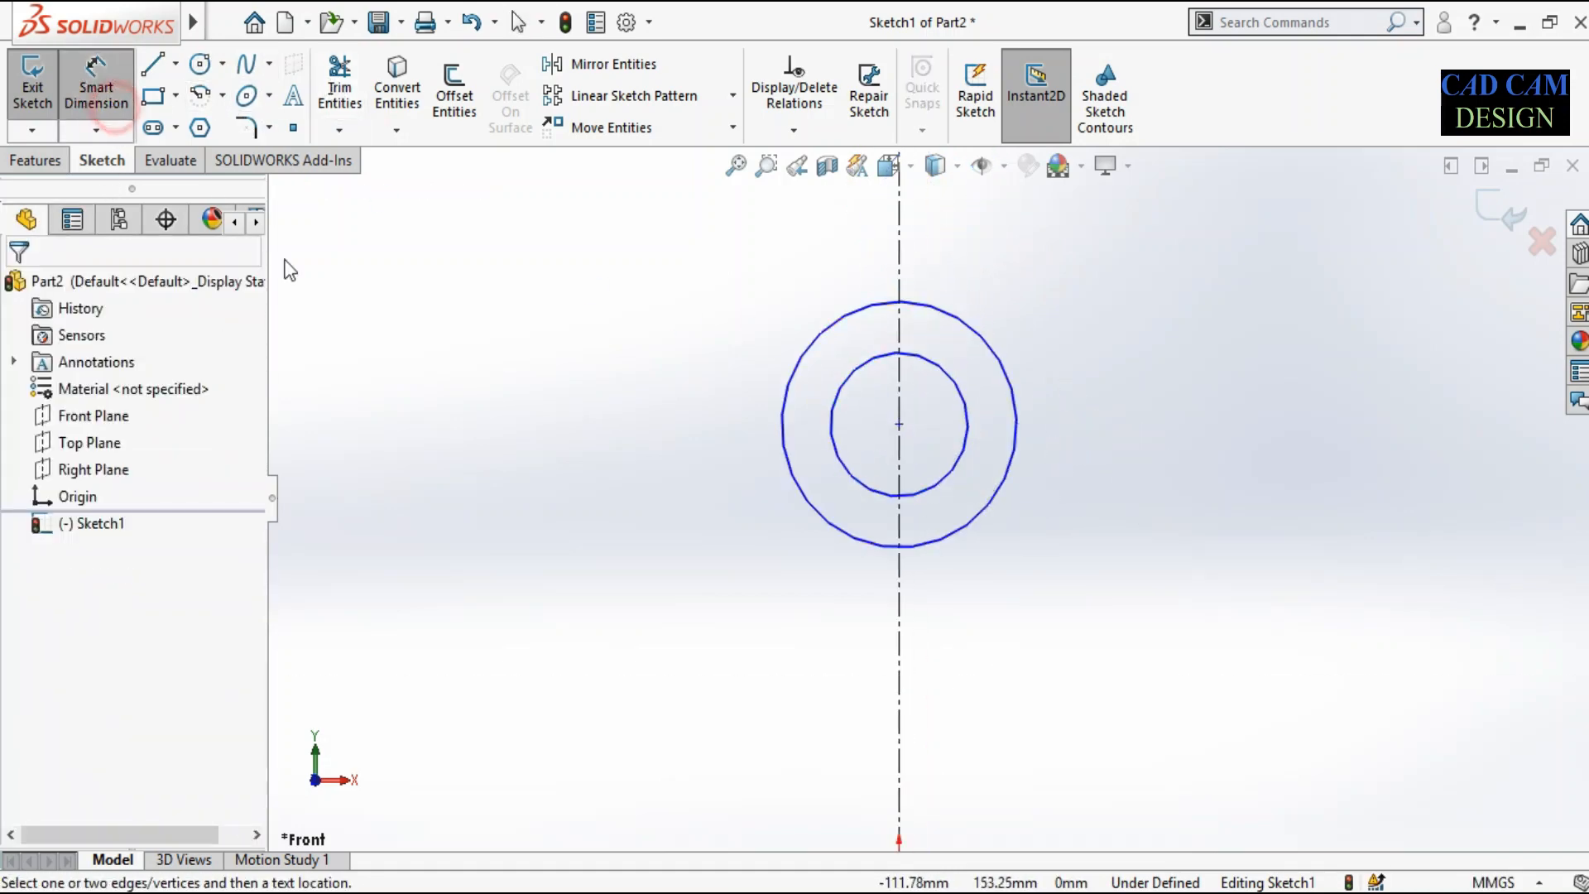
Dimension the inner circle's diameter as 30 mm and the outer circle's as 60 mm.
click(931, 364)
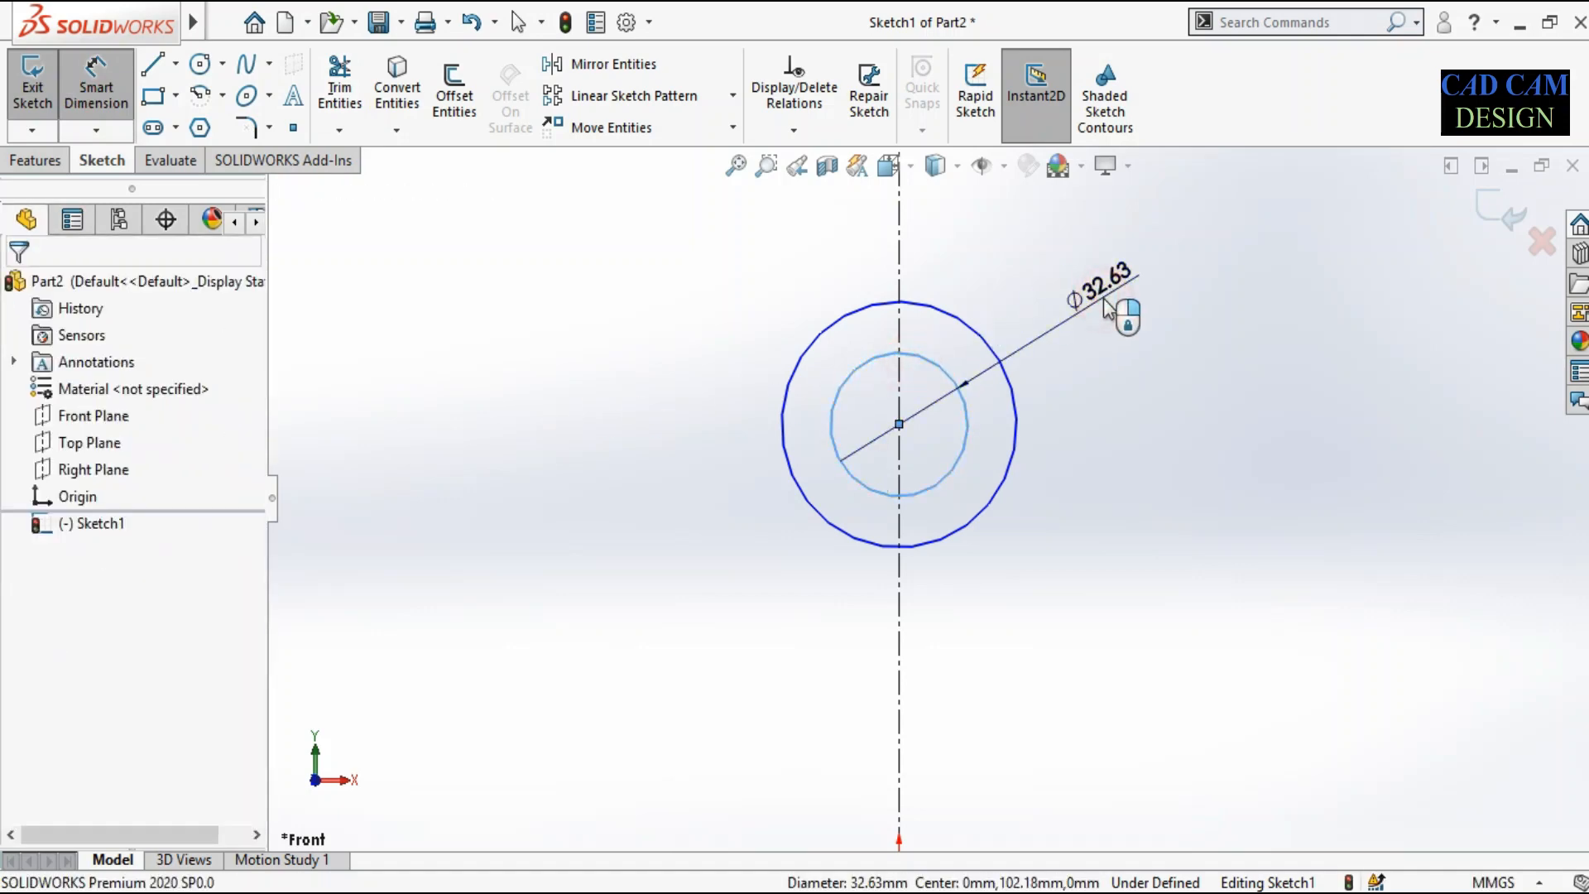
click(1105, 297)
text(30)
key(Return)
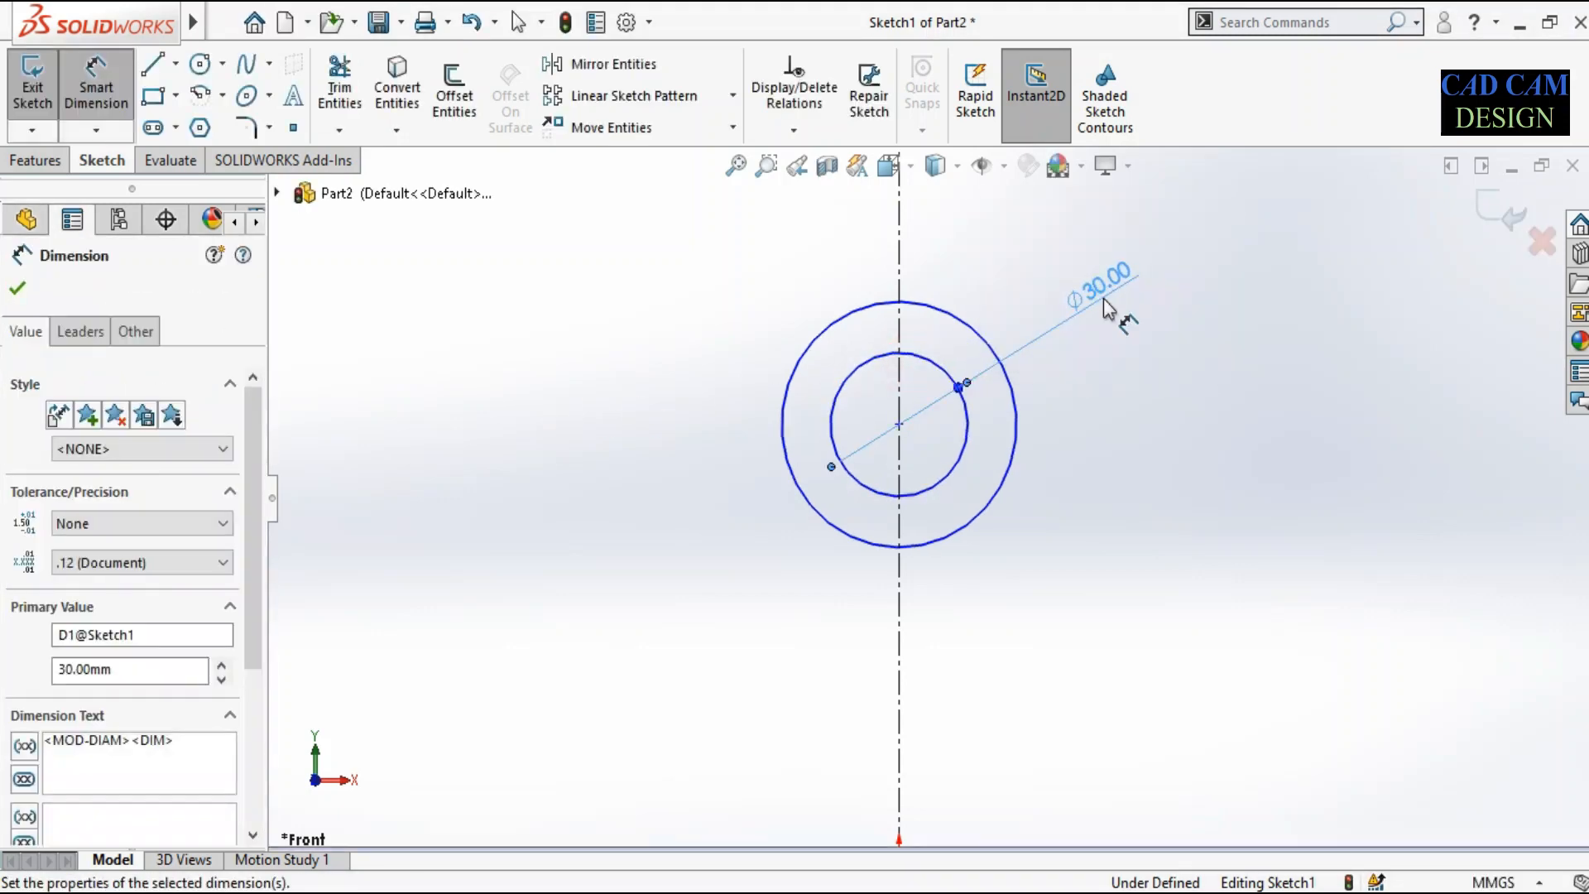
click(960, 321)
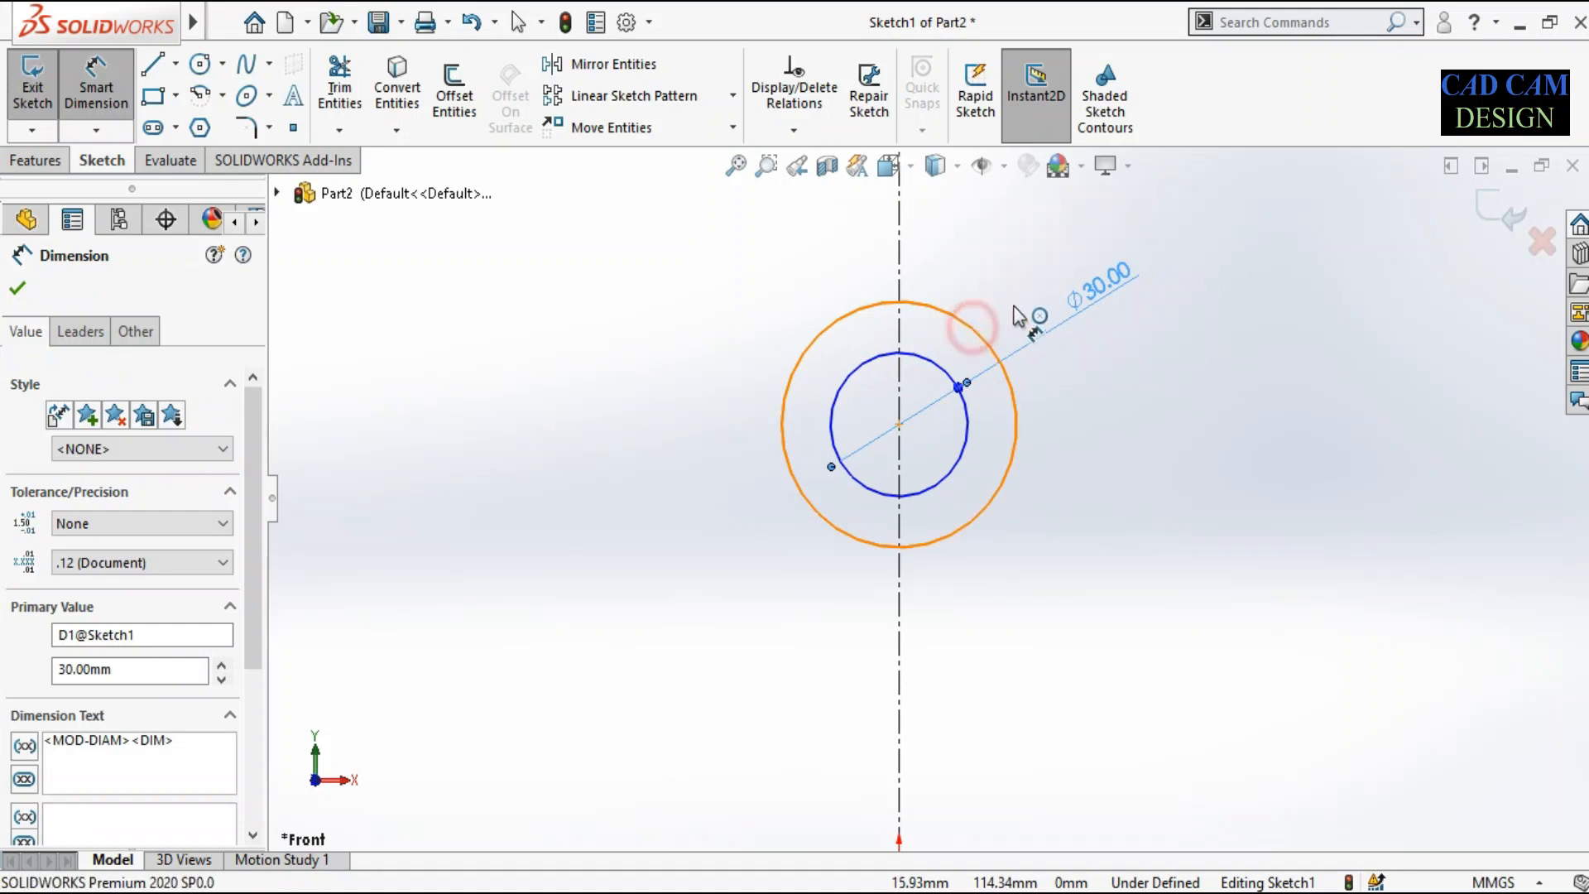
click(1062, 251)
text(60)
key(Return)
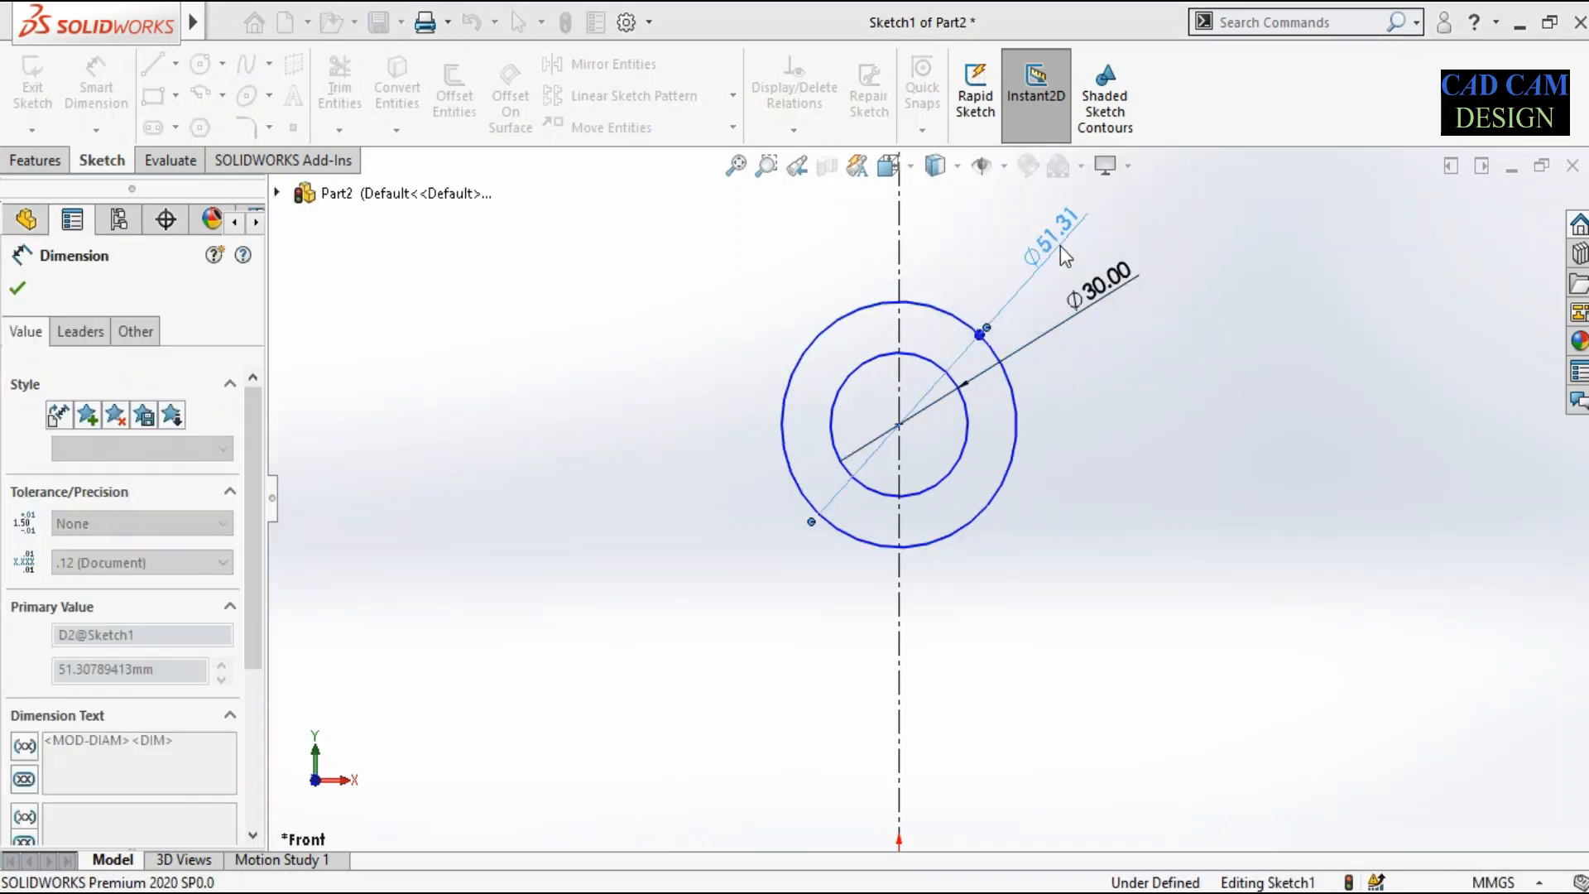
Check the hole height in the Paint drawing and dimension the circles' center 90+16 mm above the horizontal centerline.
scroll(930, 489, up, 3)
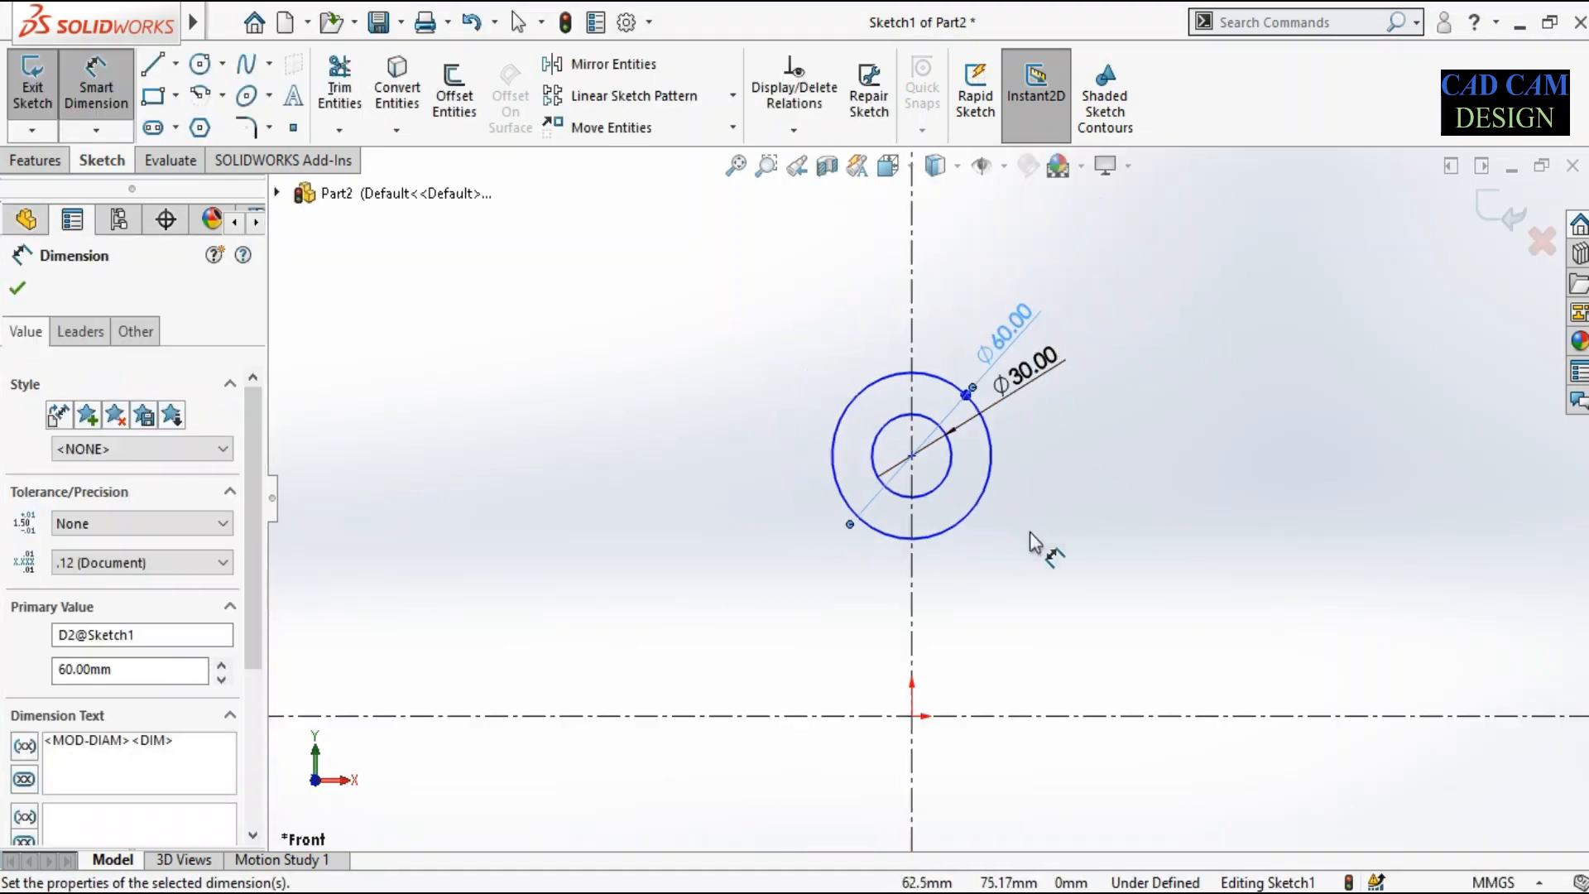
click(911, 455)
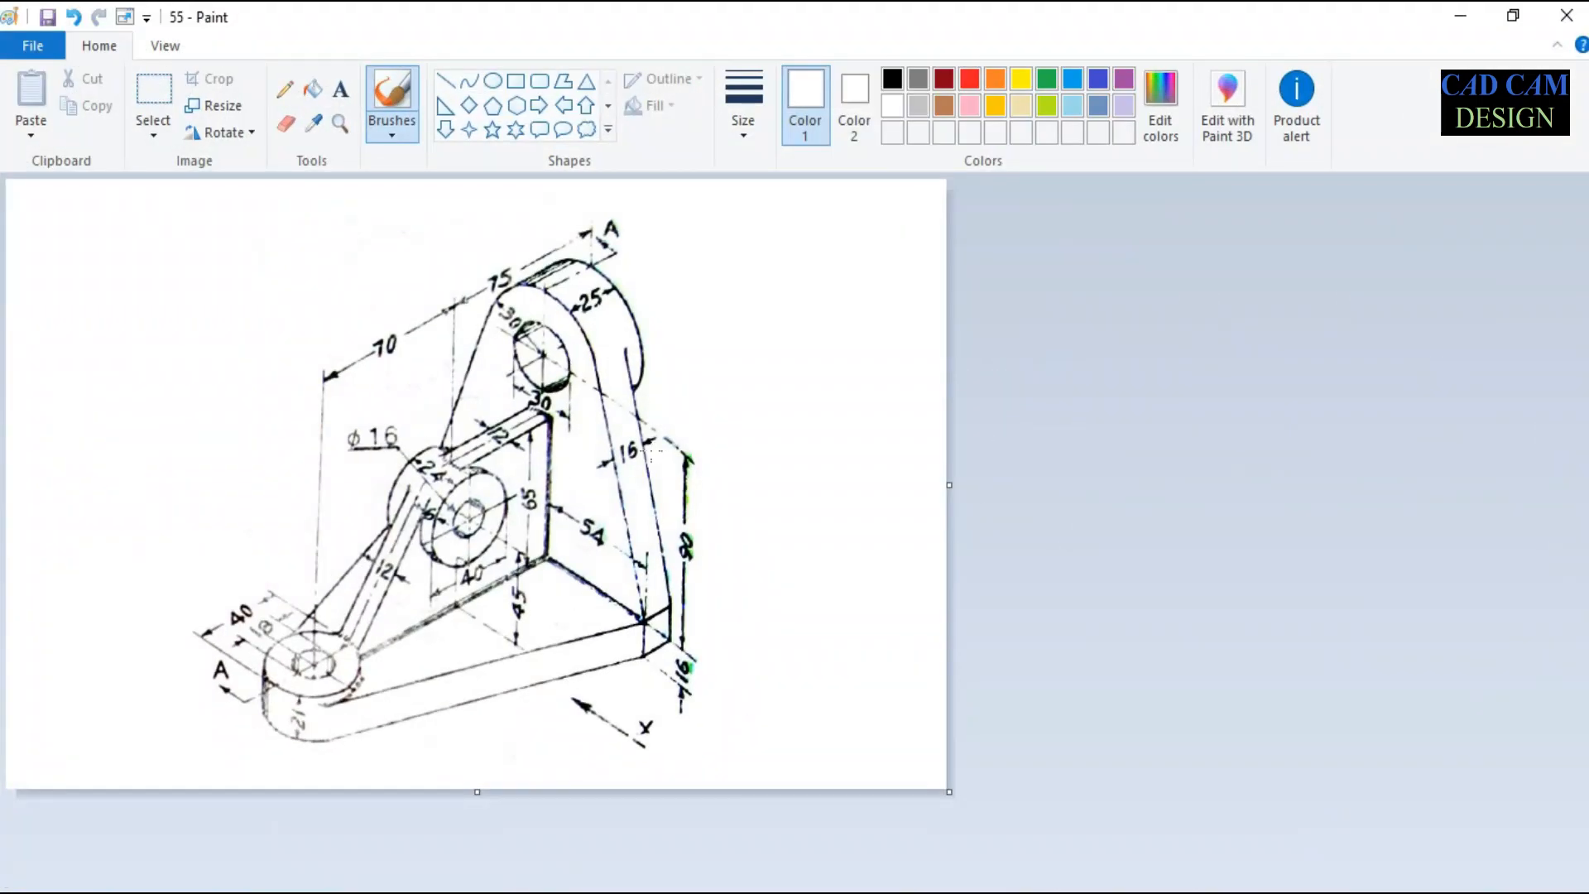
click(543, 368)
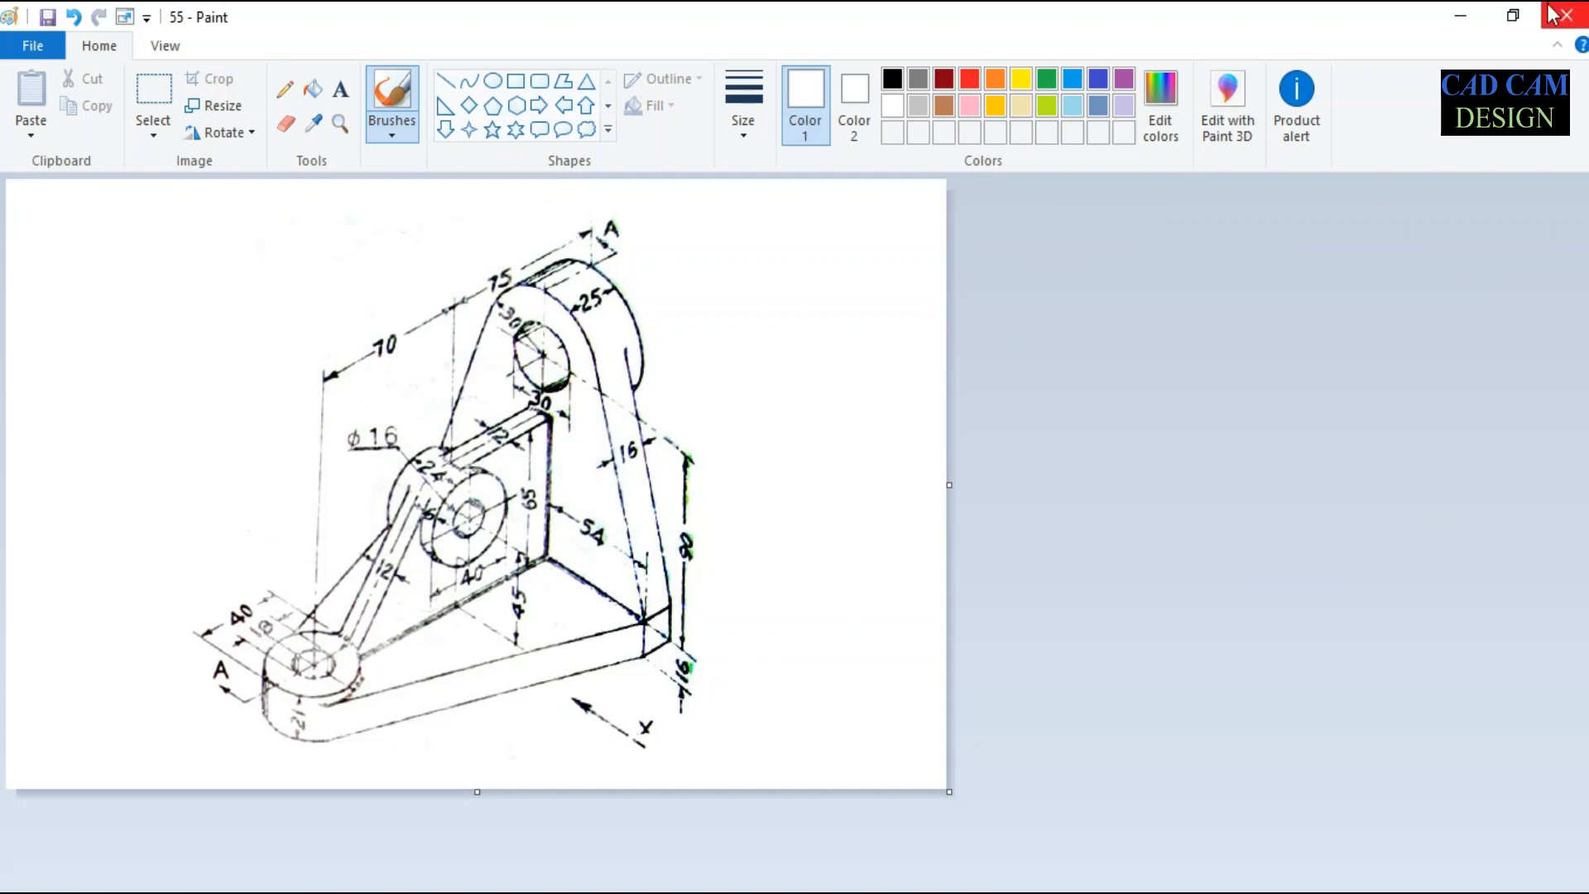
click(1462, 15)
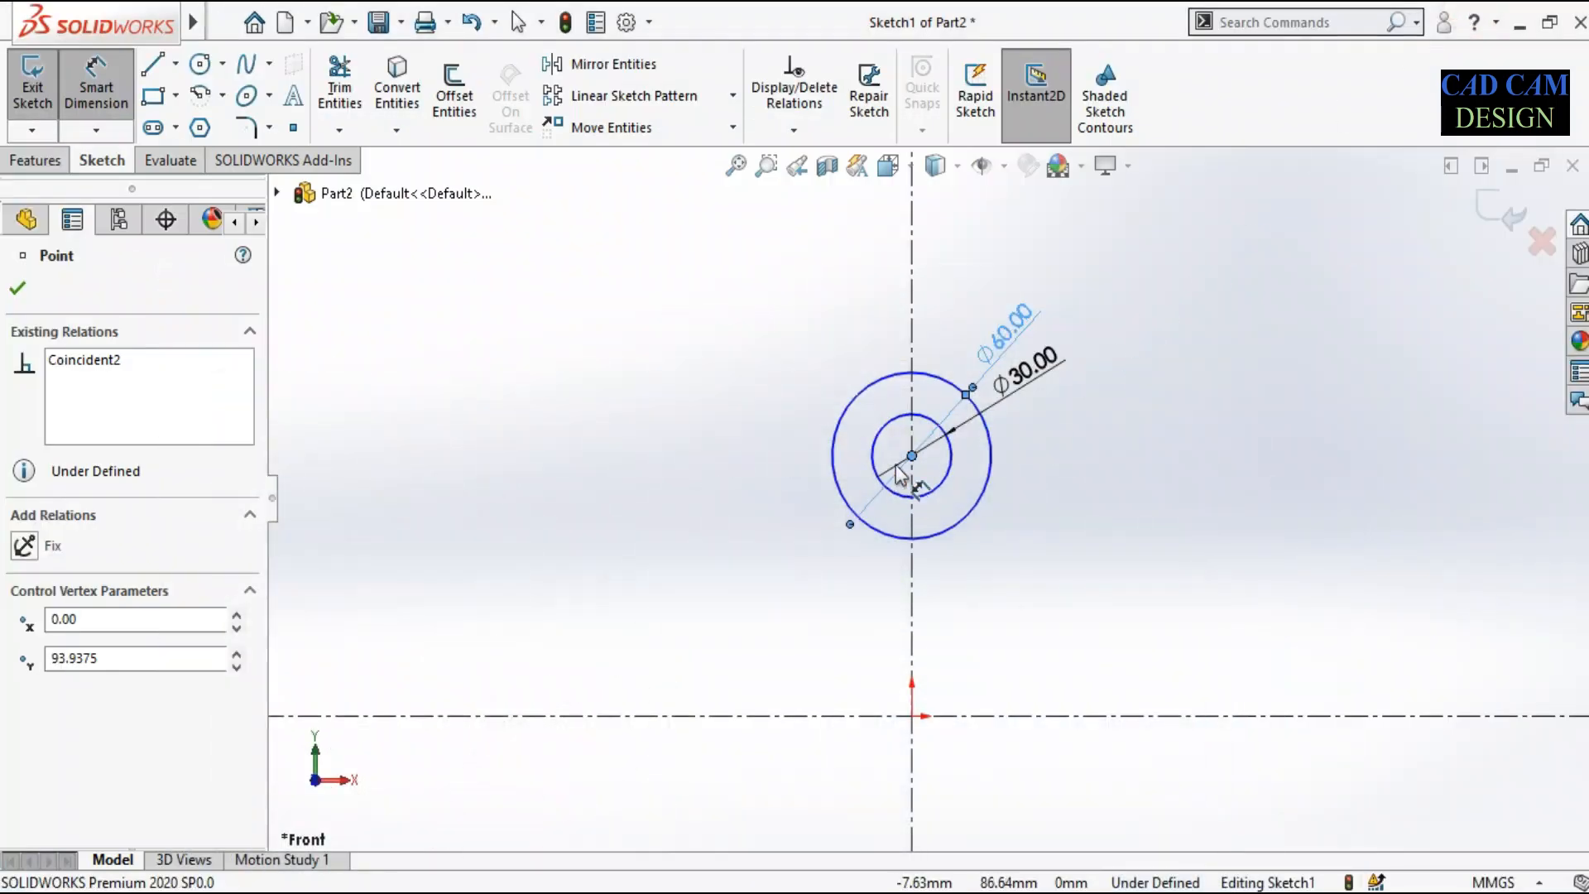
click(977, 715)
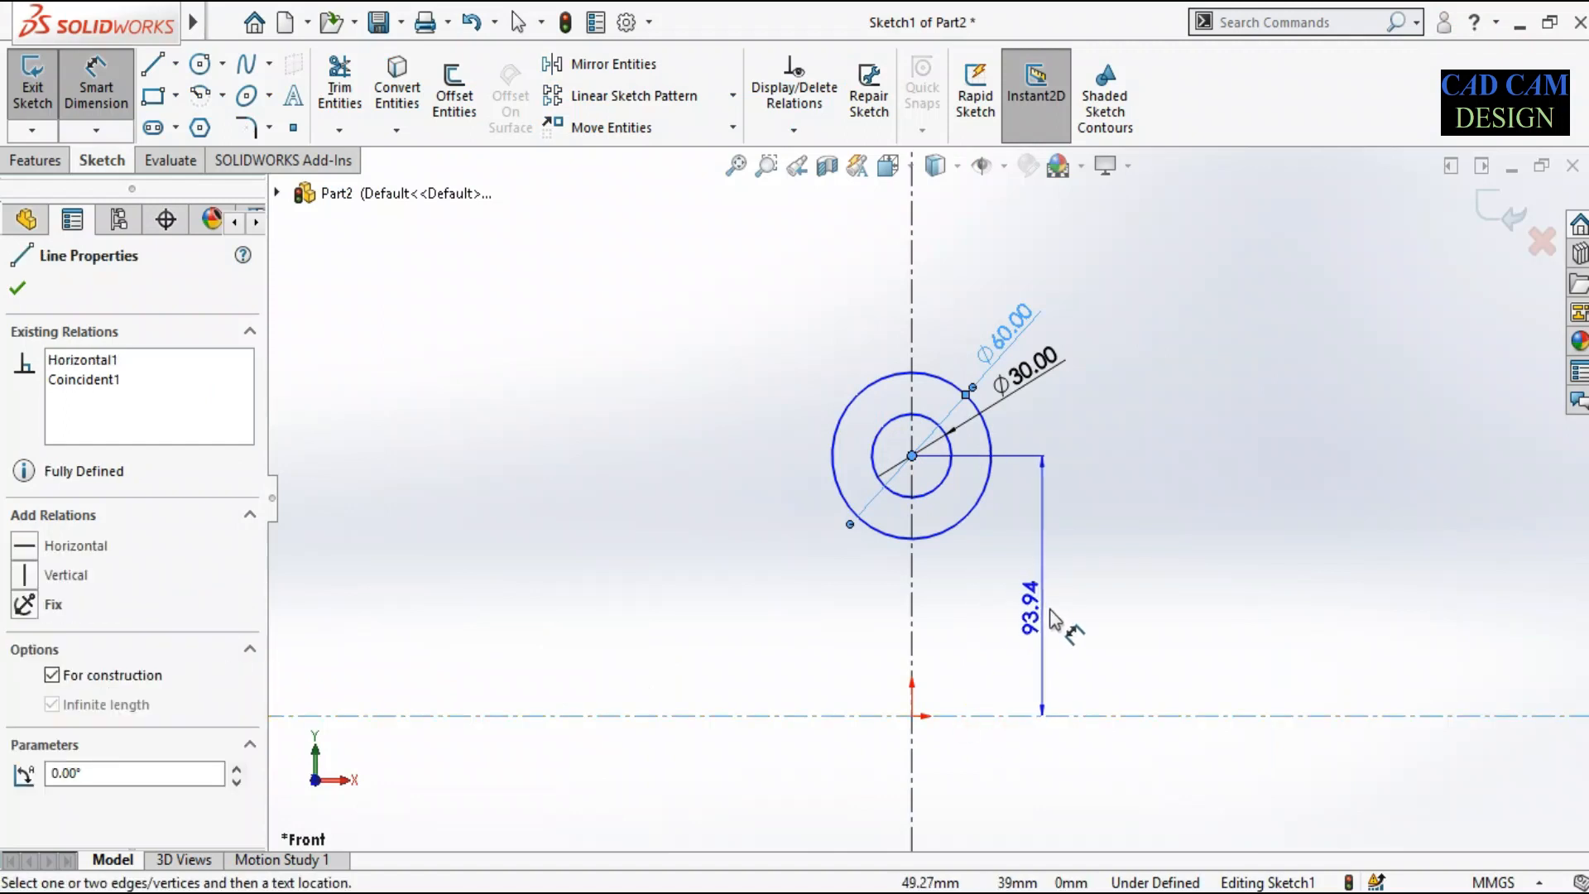
click(1104, 610)
text(90+16)
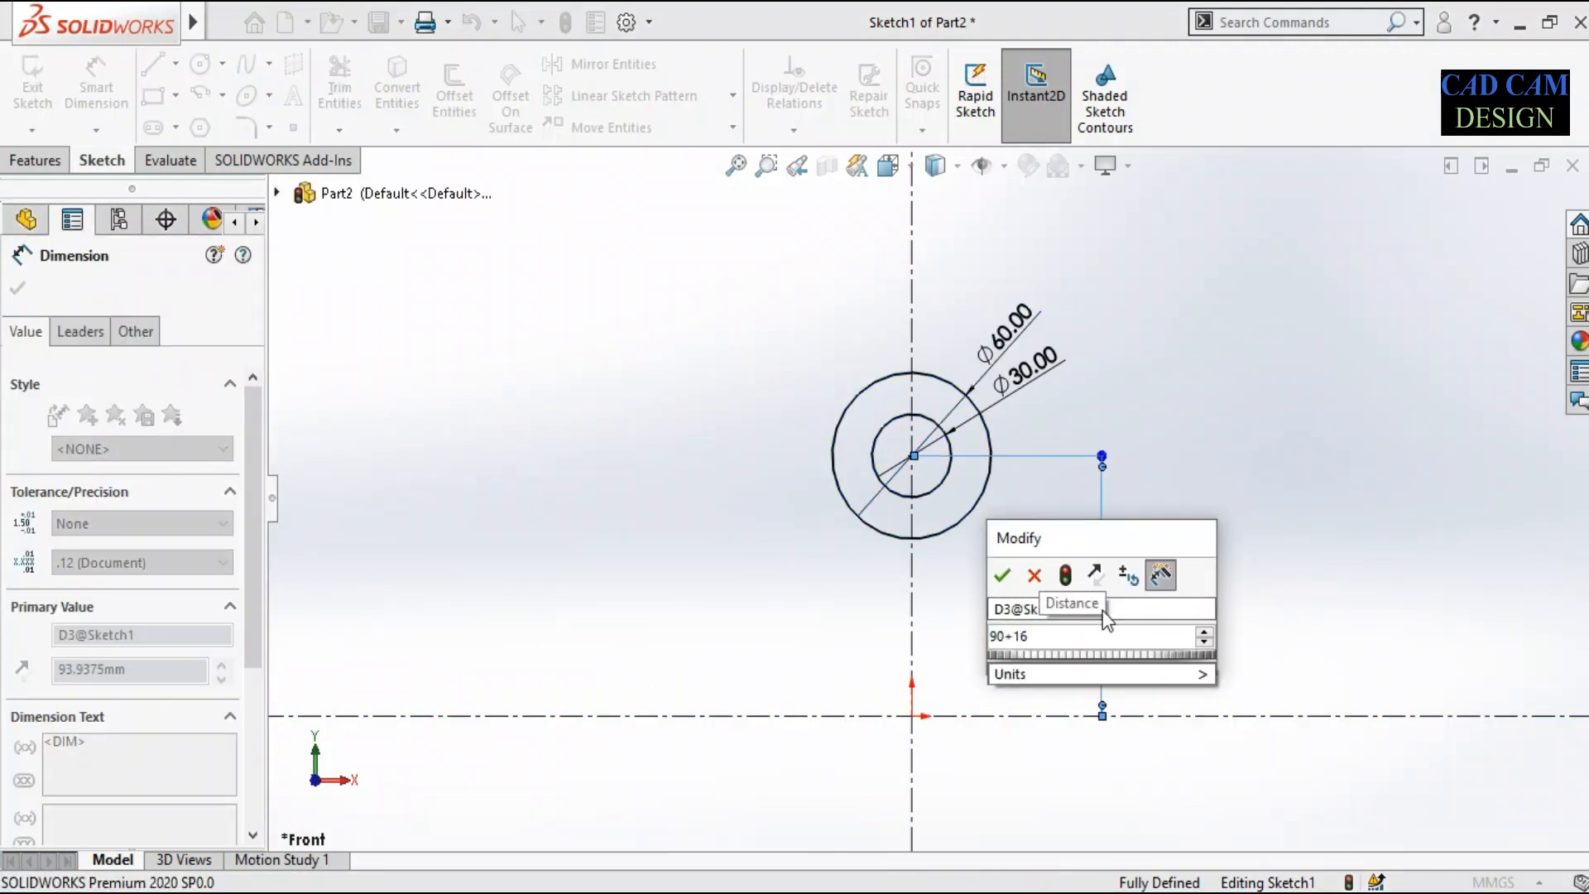
key(Return)
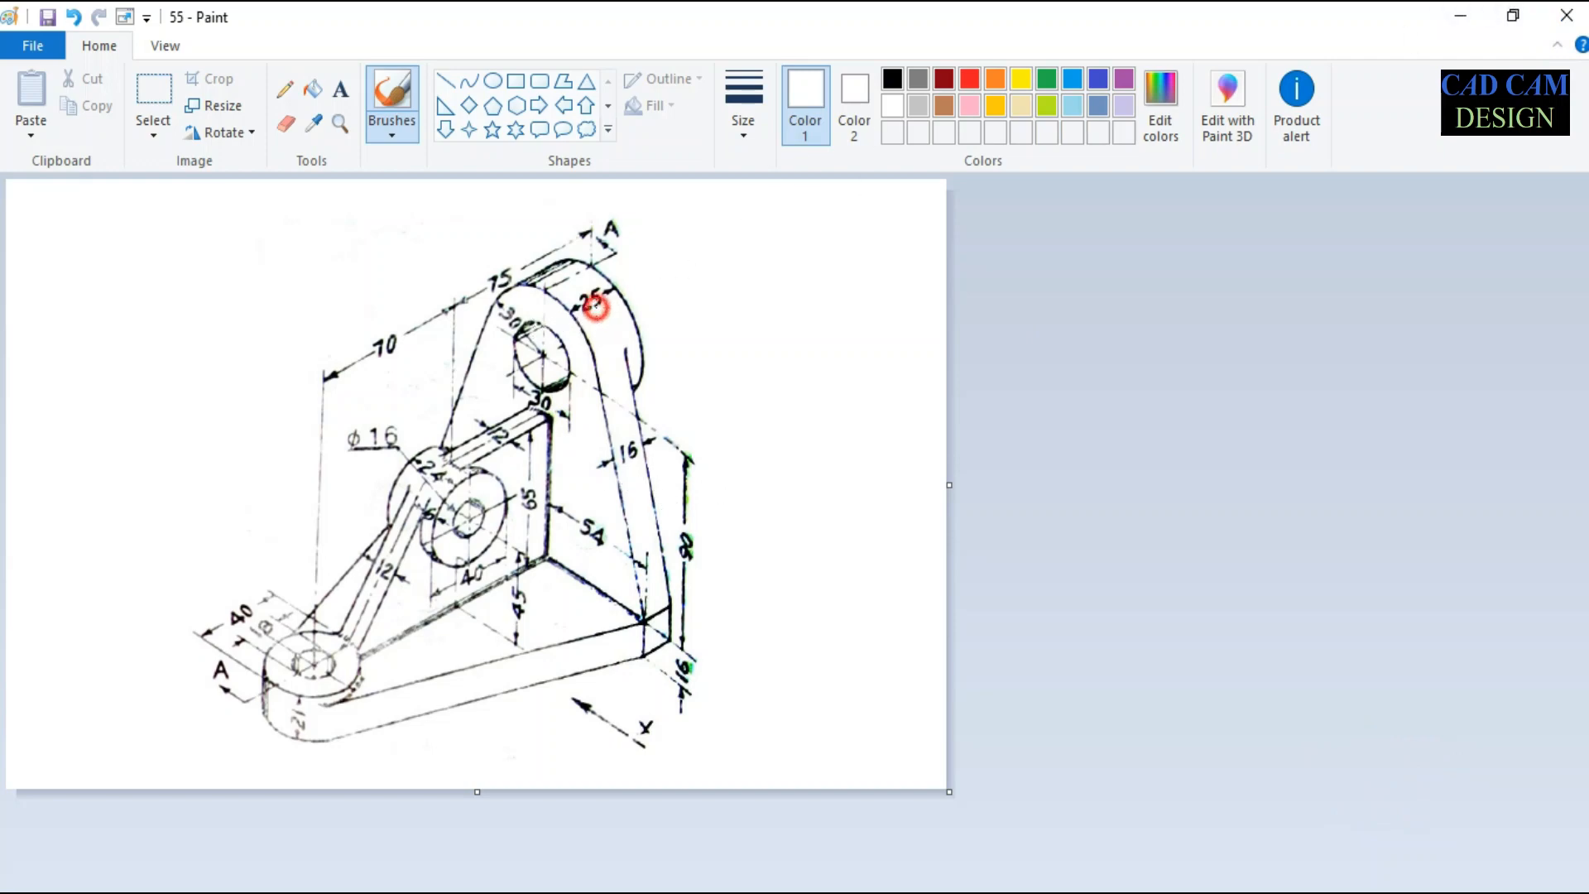
Return from Paint to SOLIDWORKS and extrude the ring profile as a 25 mm blind boss in the reversed direction.
click(1460, 15)
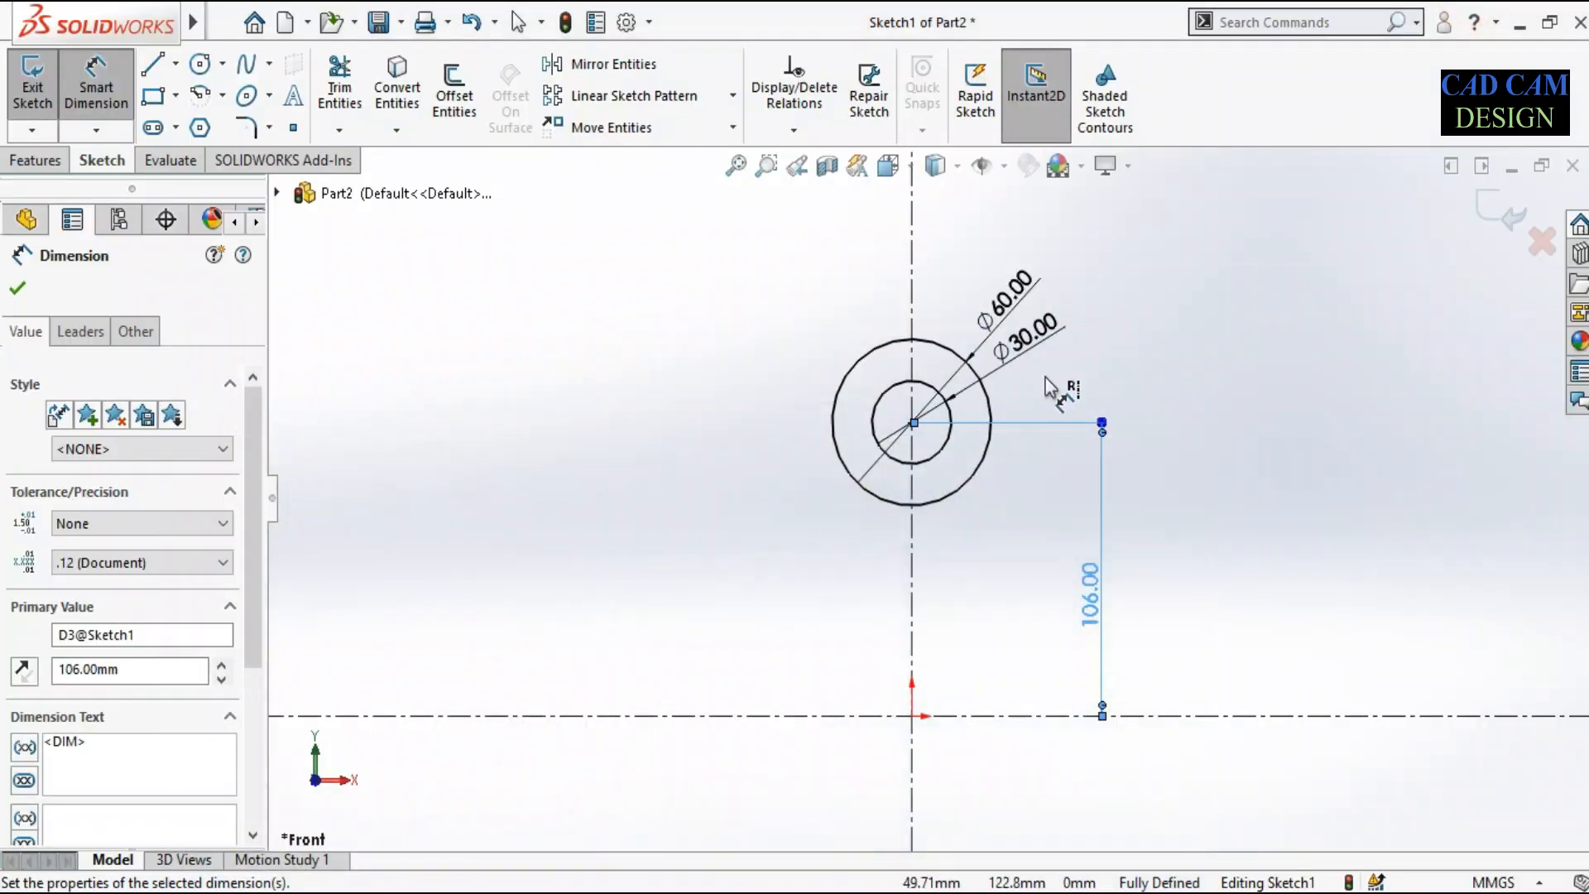
click(1500, 212)
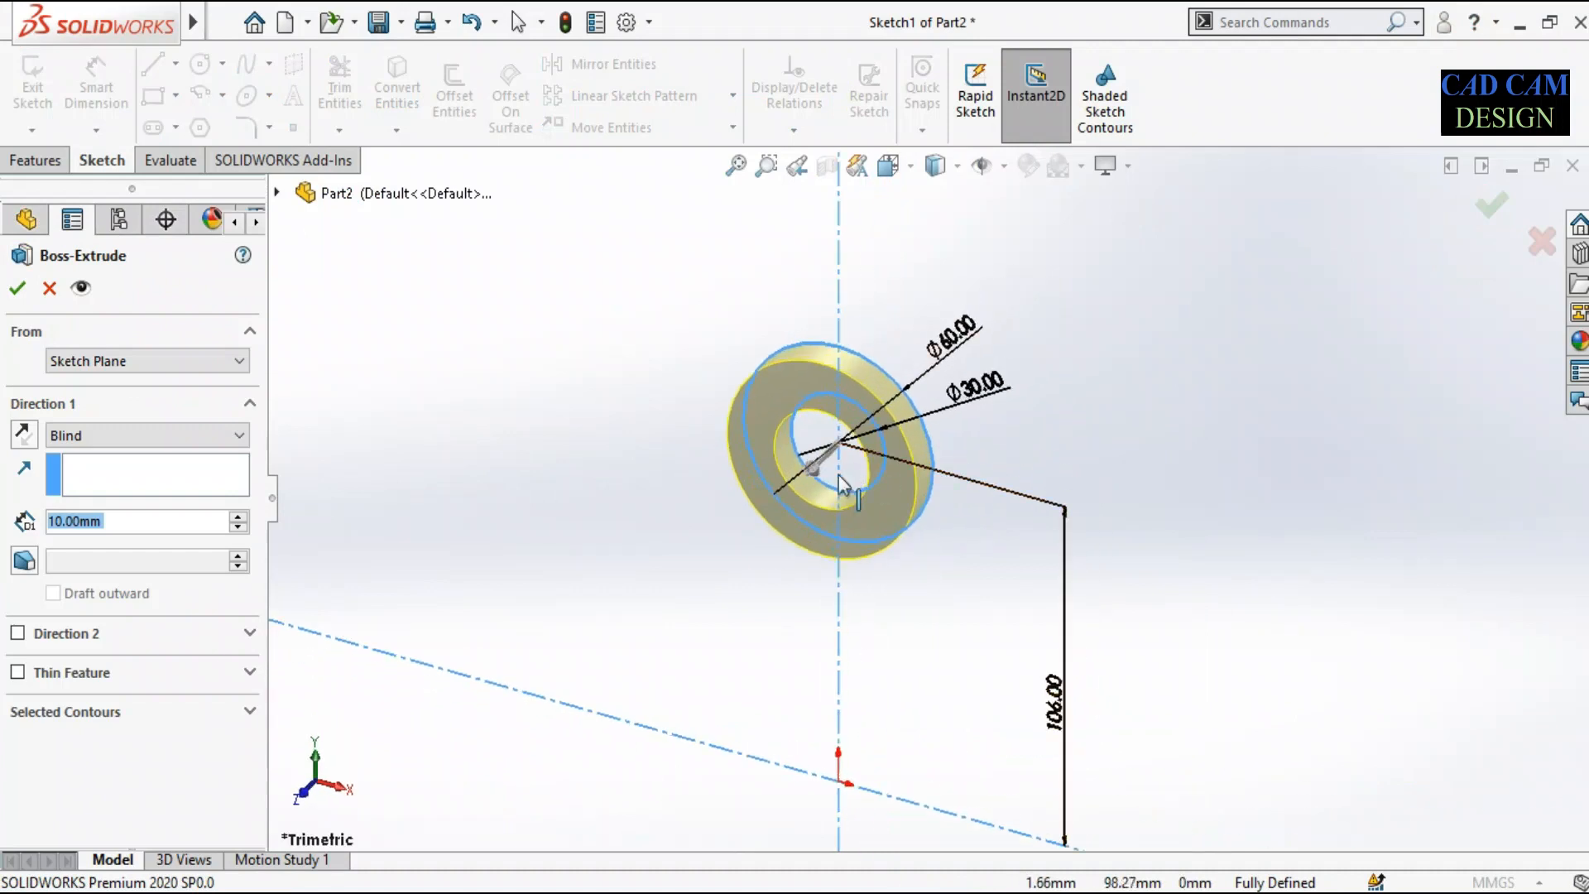
click(31, 439)
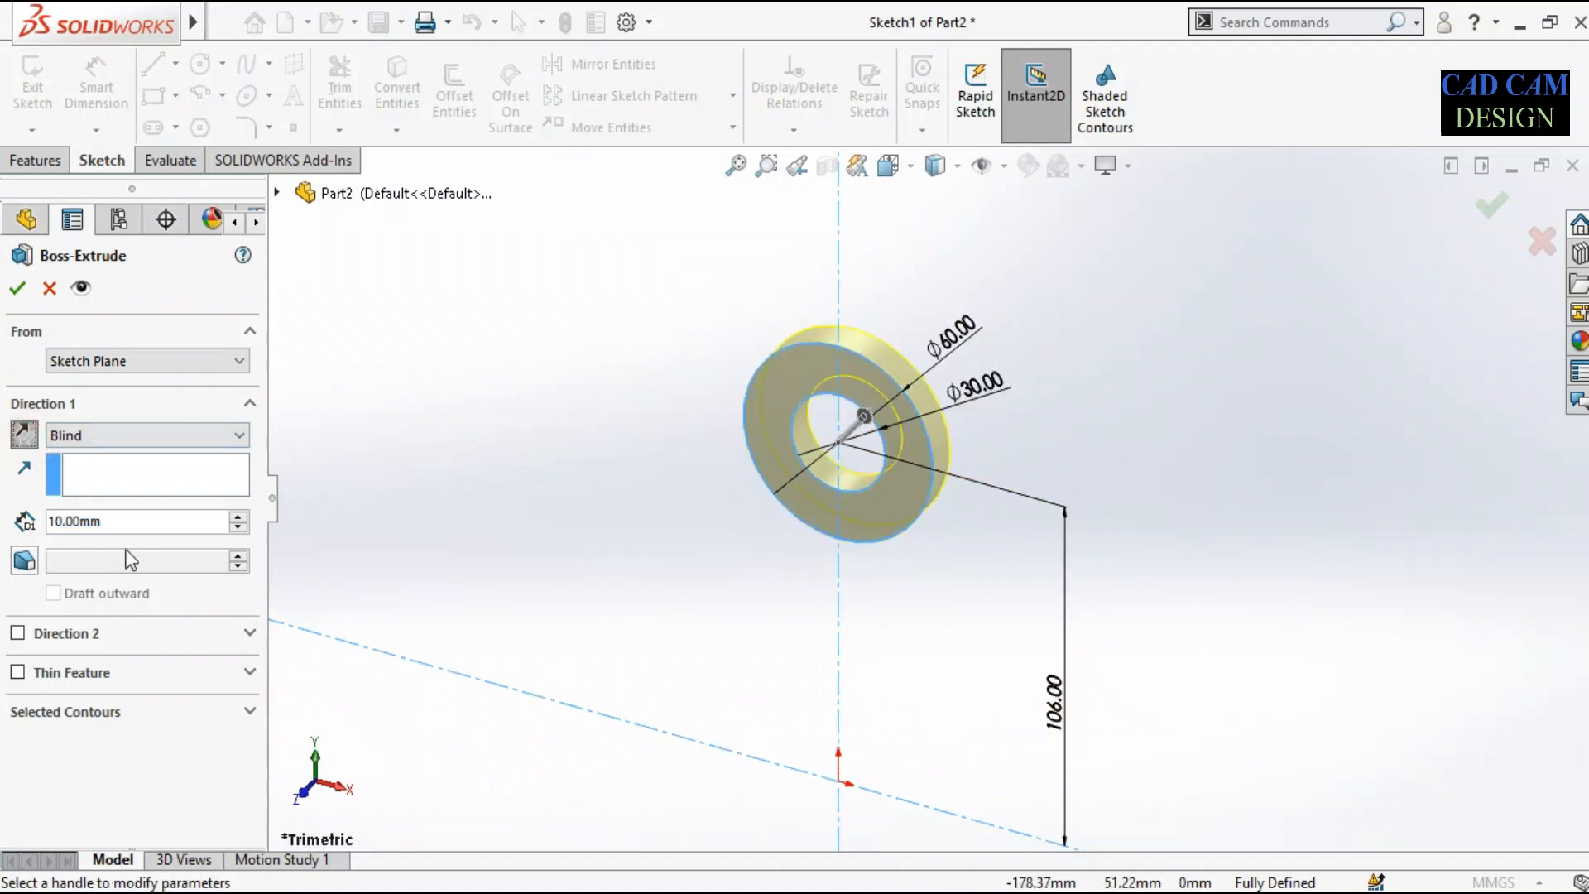
click(137, 523)
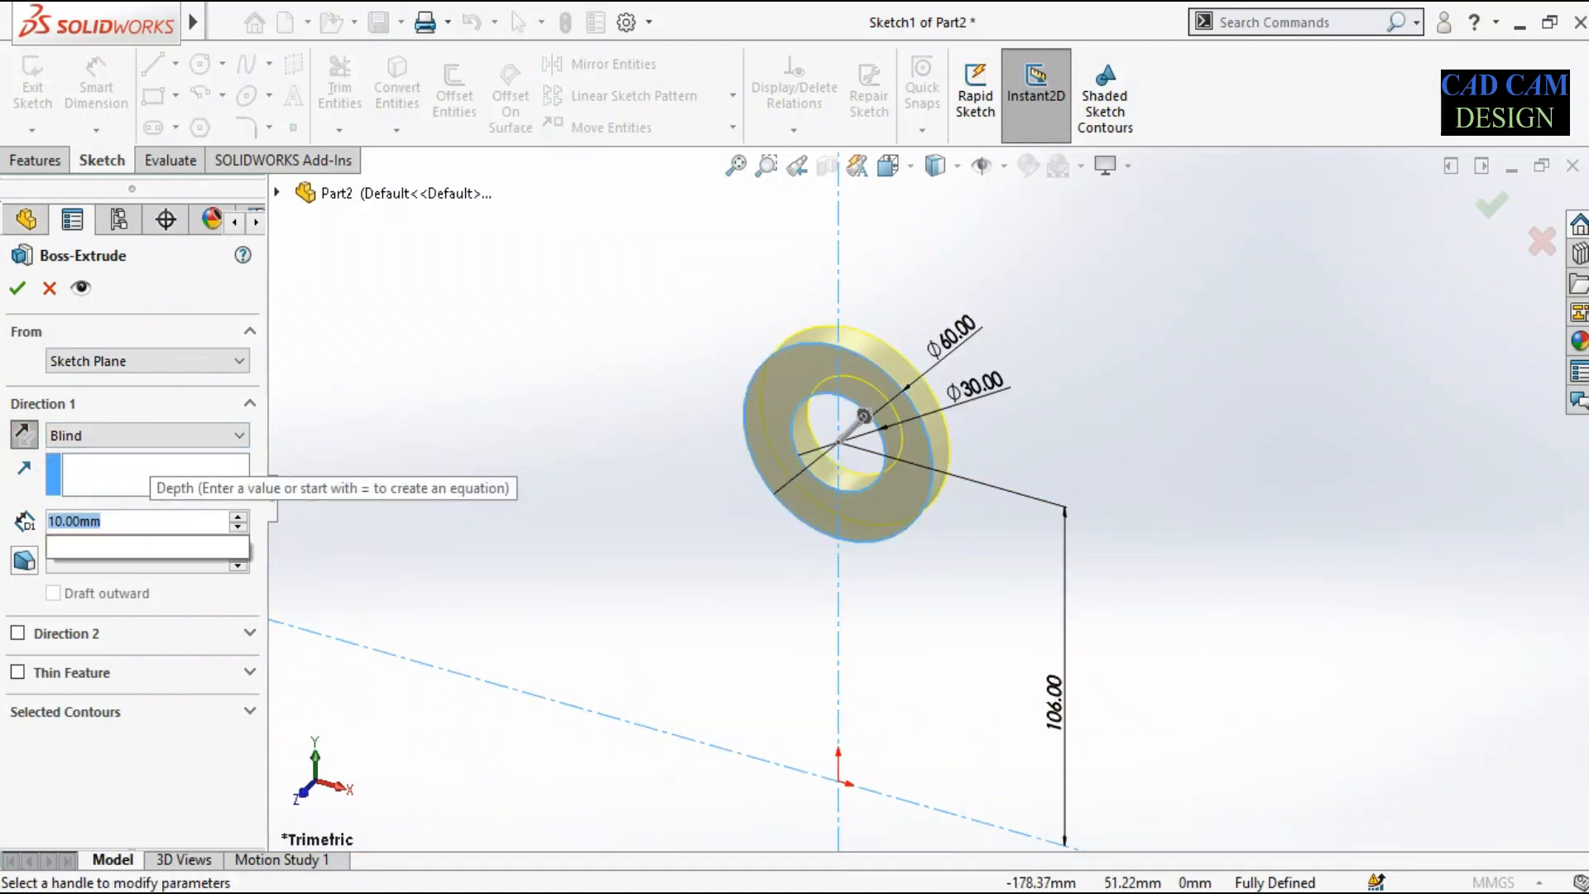
text(25)
key(Return)
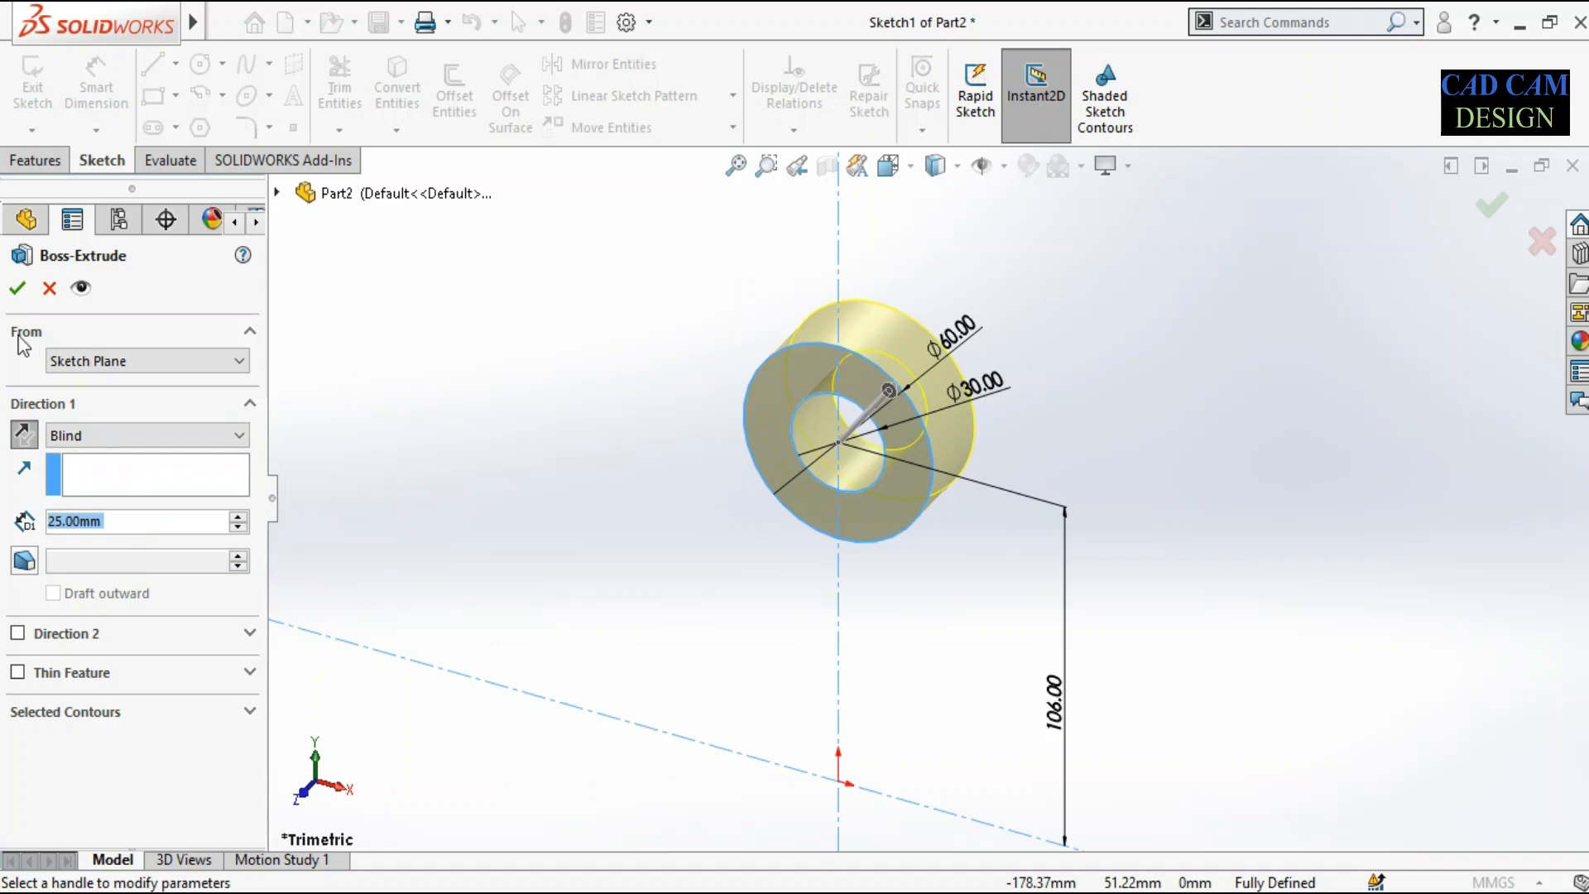
click(17, 288)
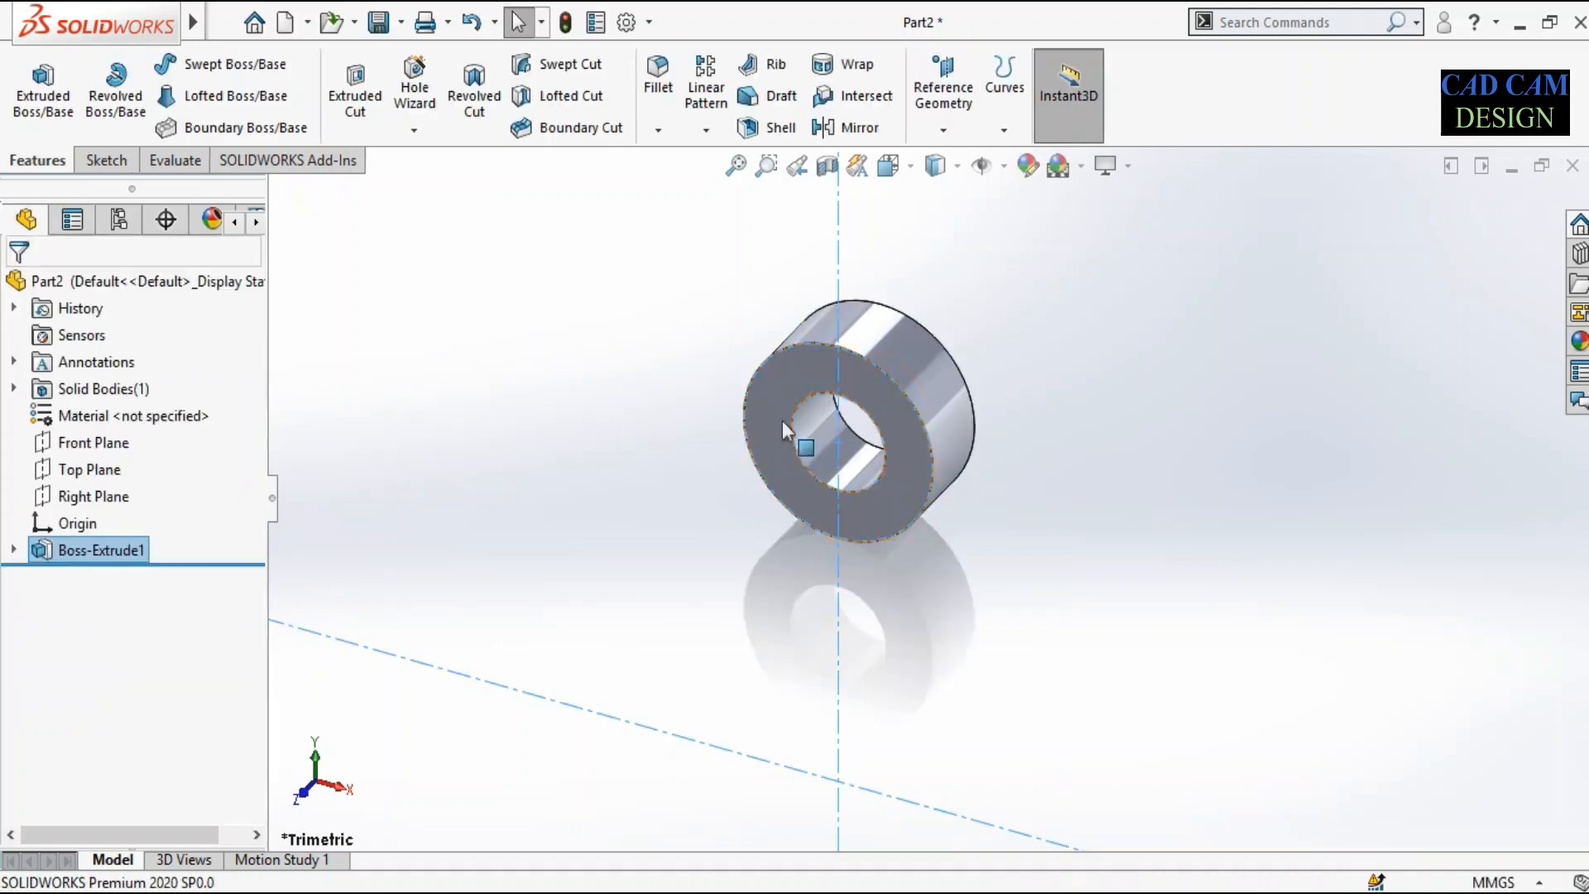
Start a new sketch on the front annular face of the extruded ring and view it normal to the sketch plane.
click(793, 376)
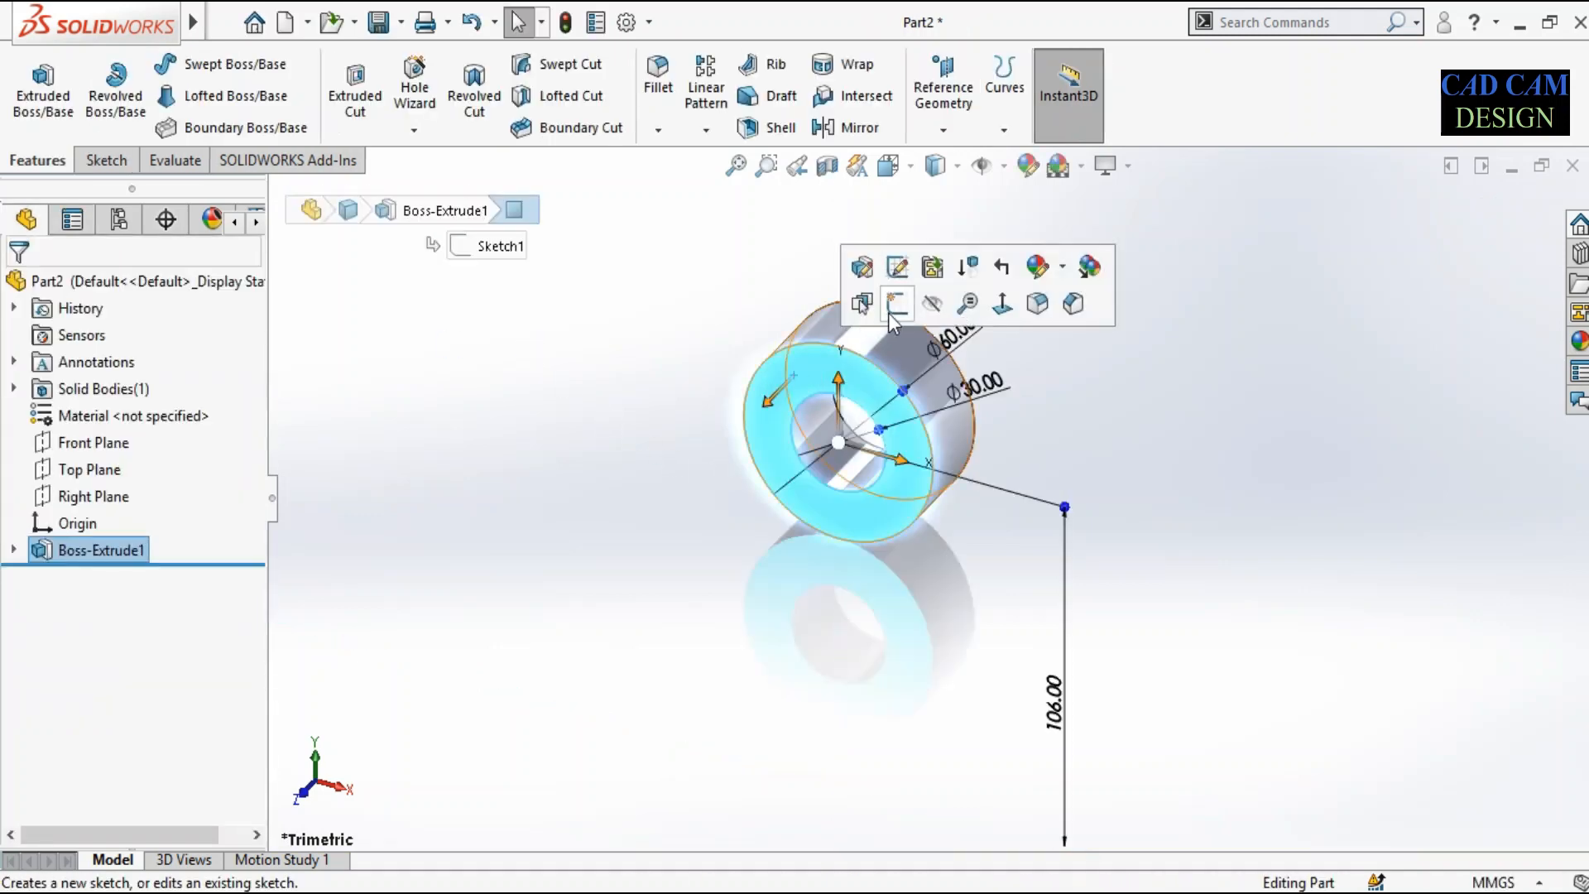
click(897, 267)
click(91, 577)
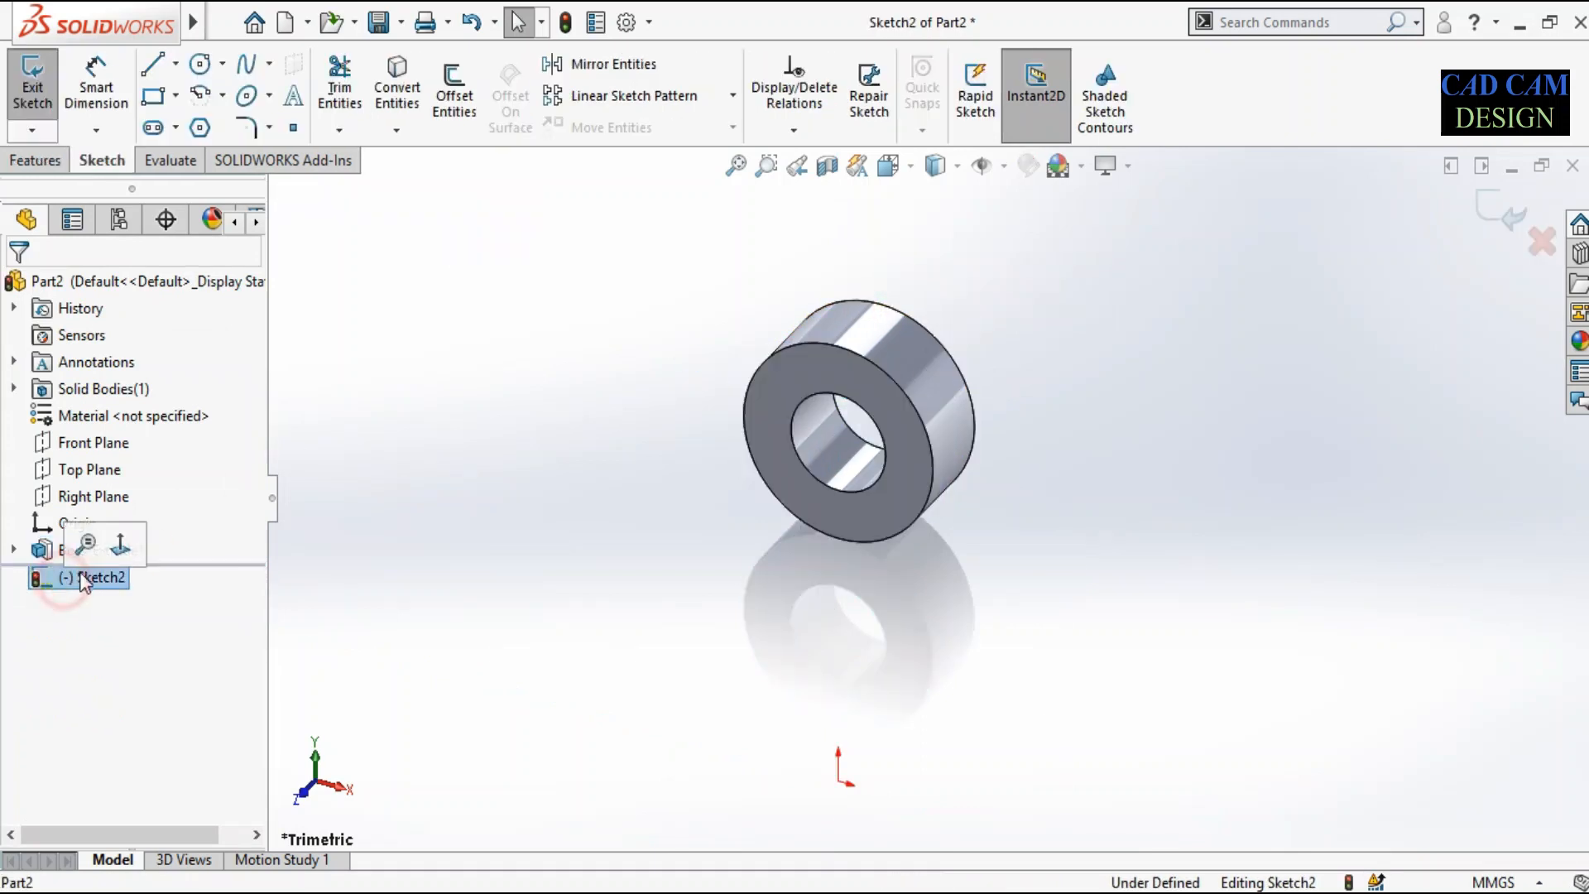
click(142, 540)
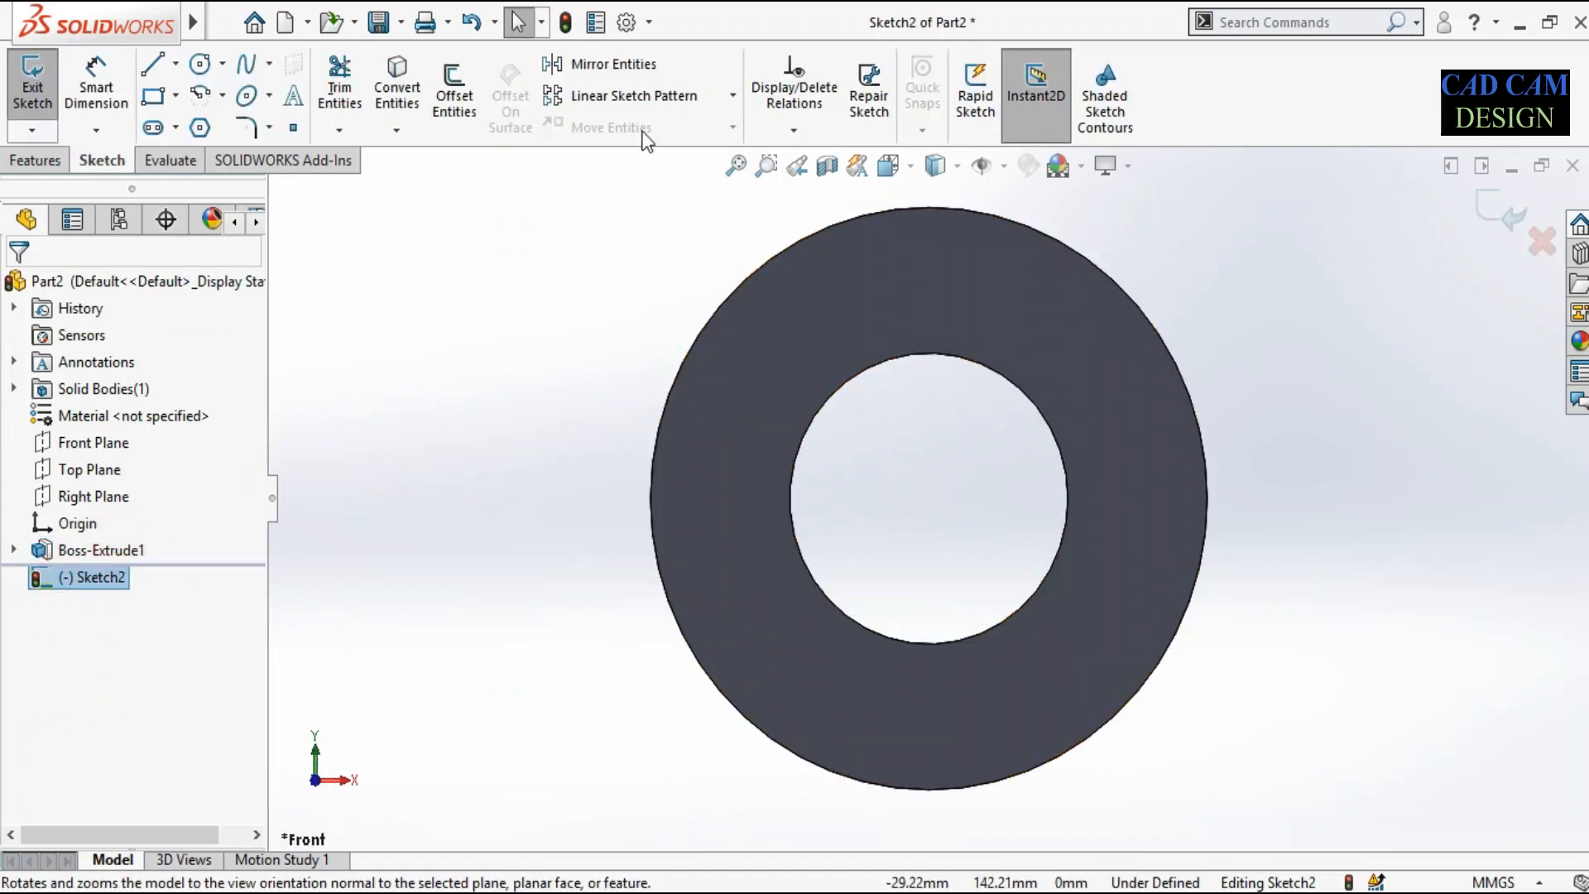
scroll(877, 447, down, 5)
scroll(910, 687, up, 2)
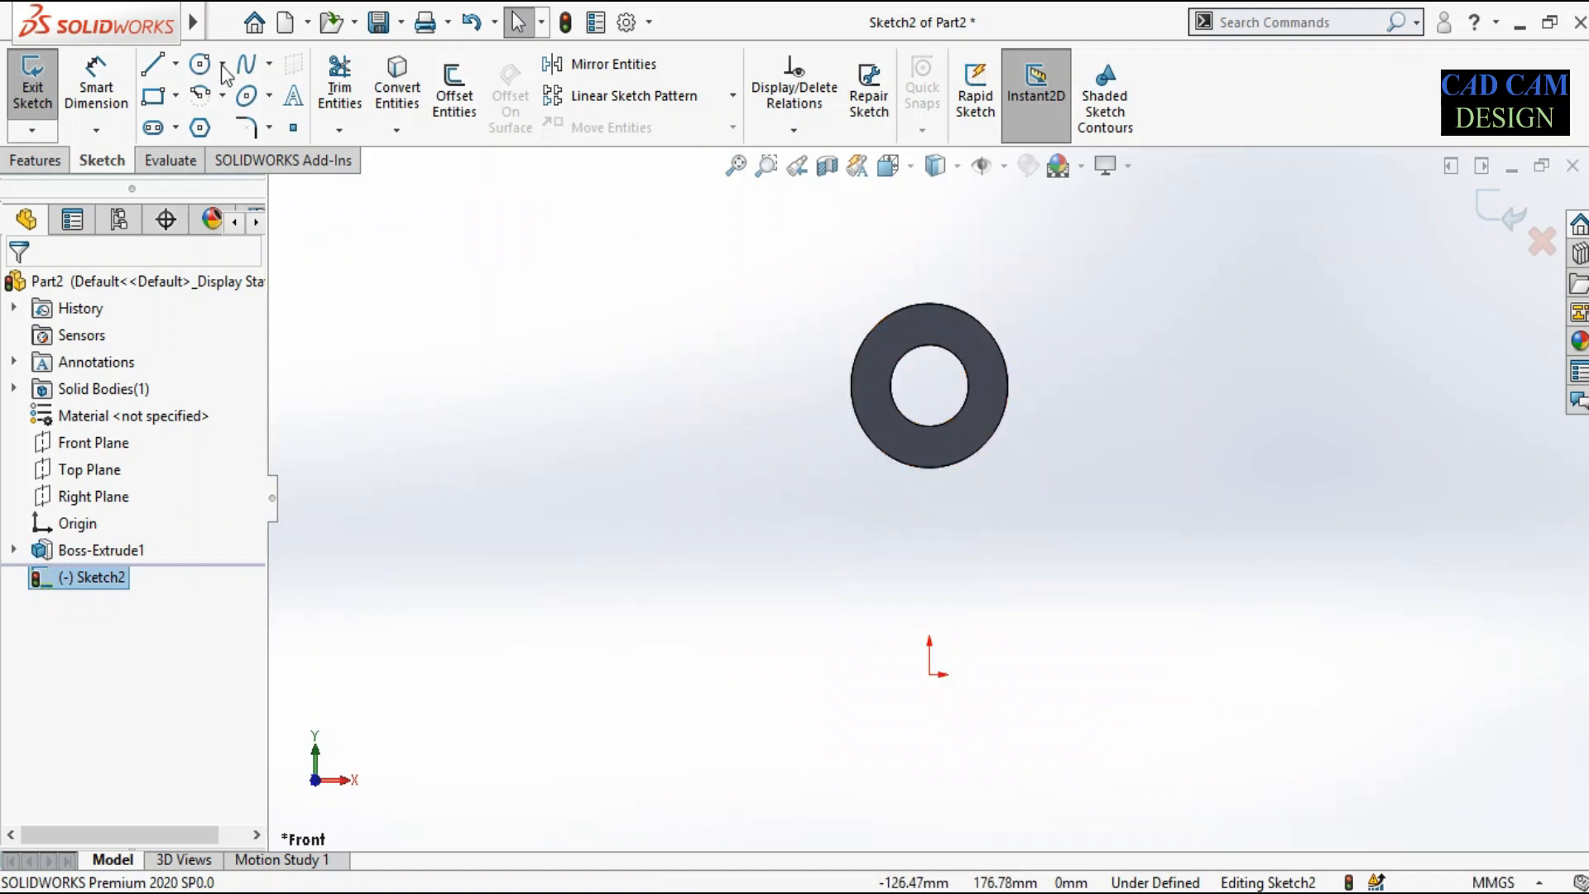
Draw infinite vertical and horizontal construction centerlines through the origin.
click(175, 63)
click(192, 124)
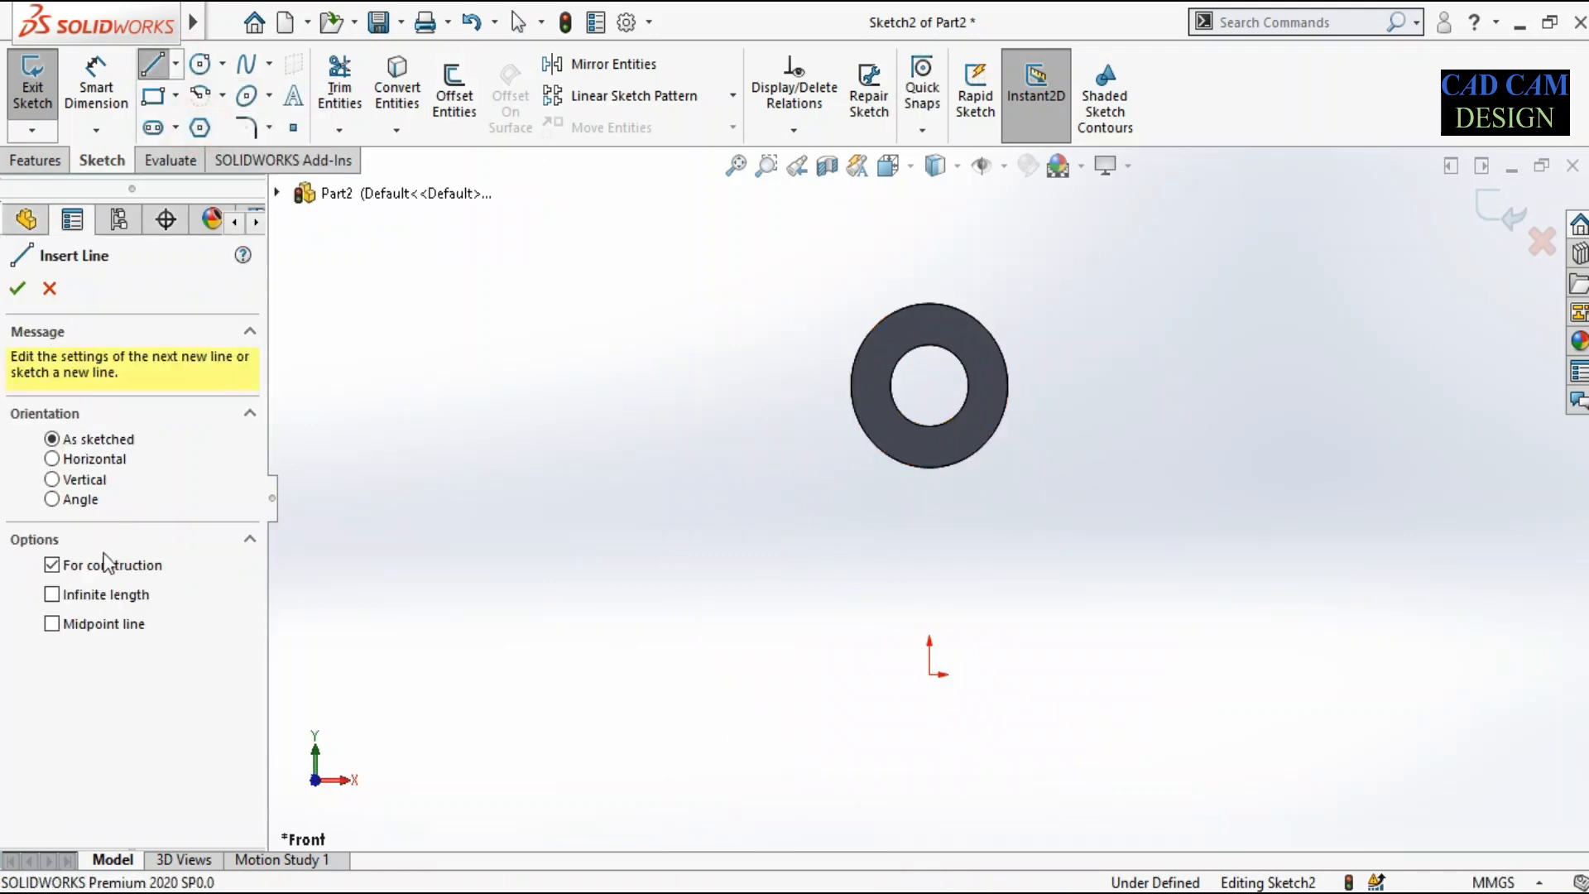
click(51, 595)
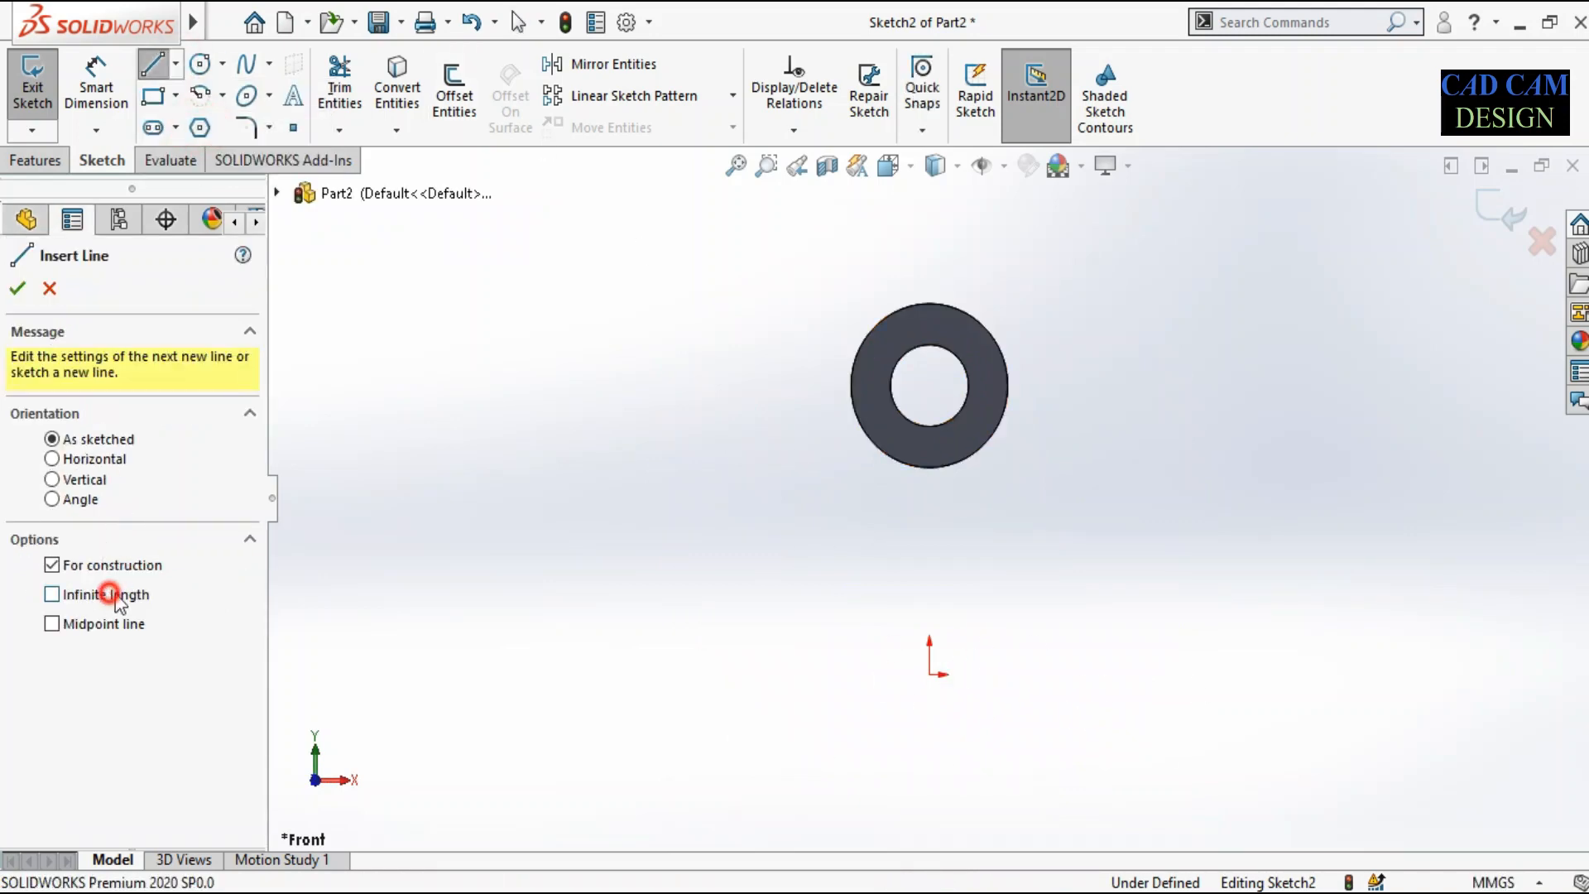
click(929, 672)
click(931, 523)
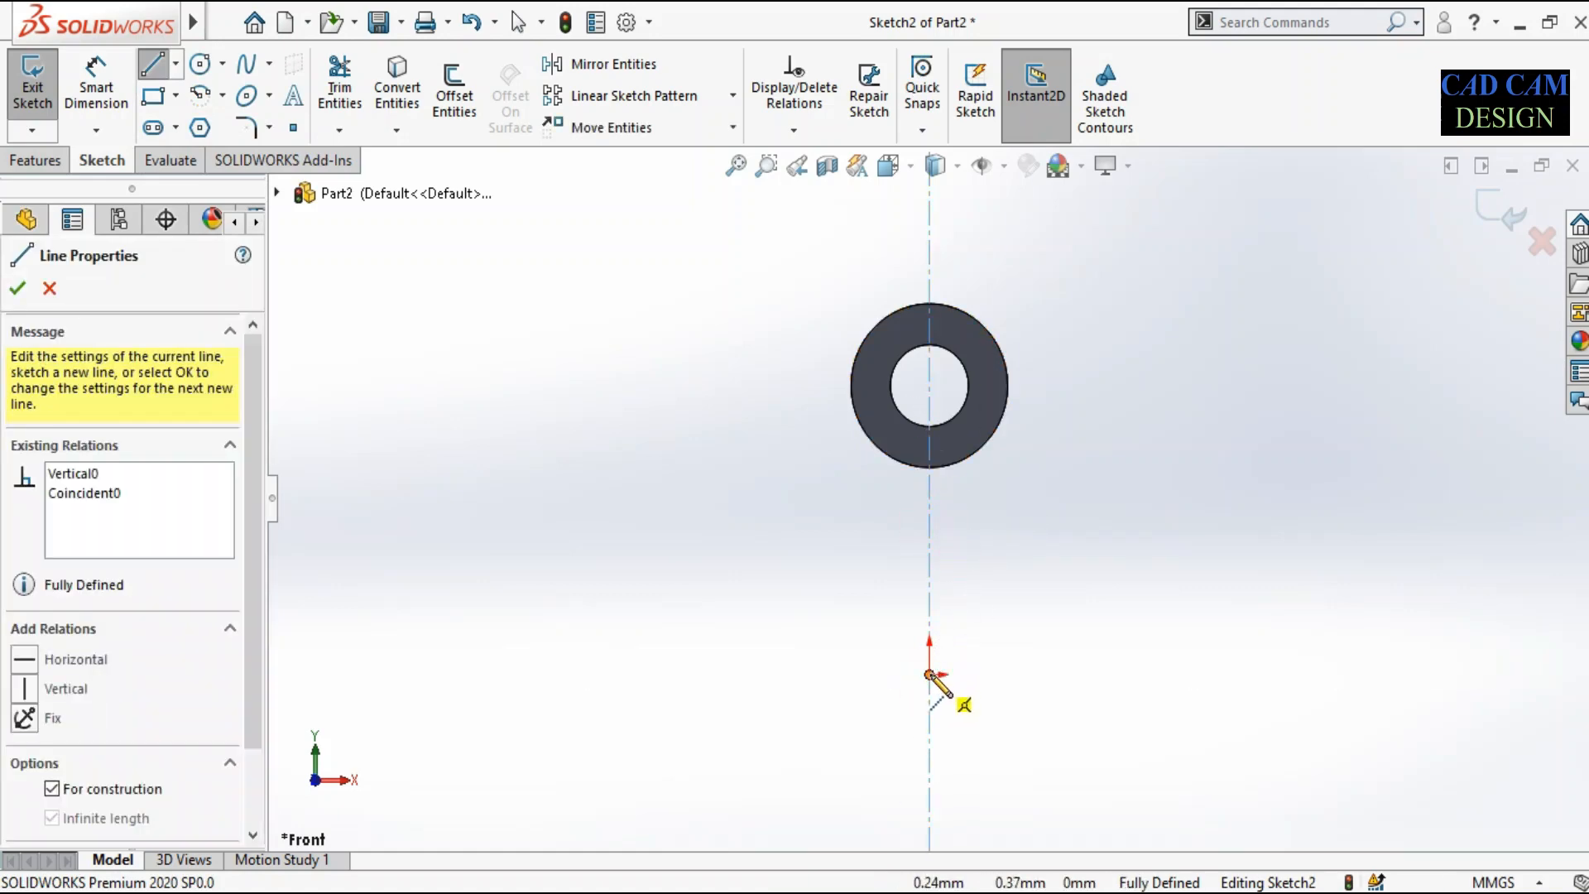
click(929, 673)
click(1048, 677)
right_click(1081, 521)
click(1105, 537)
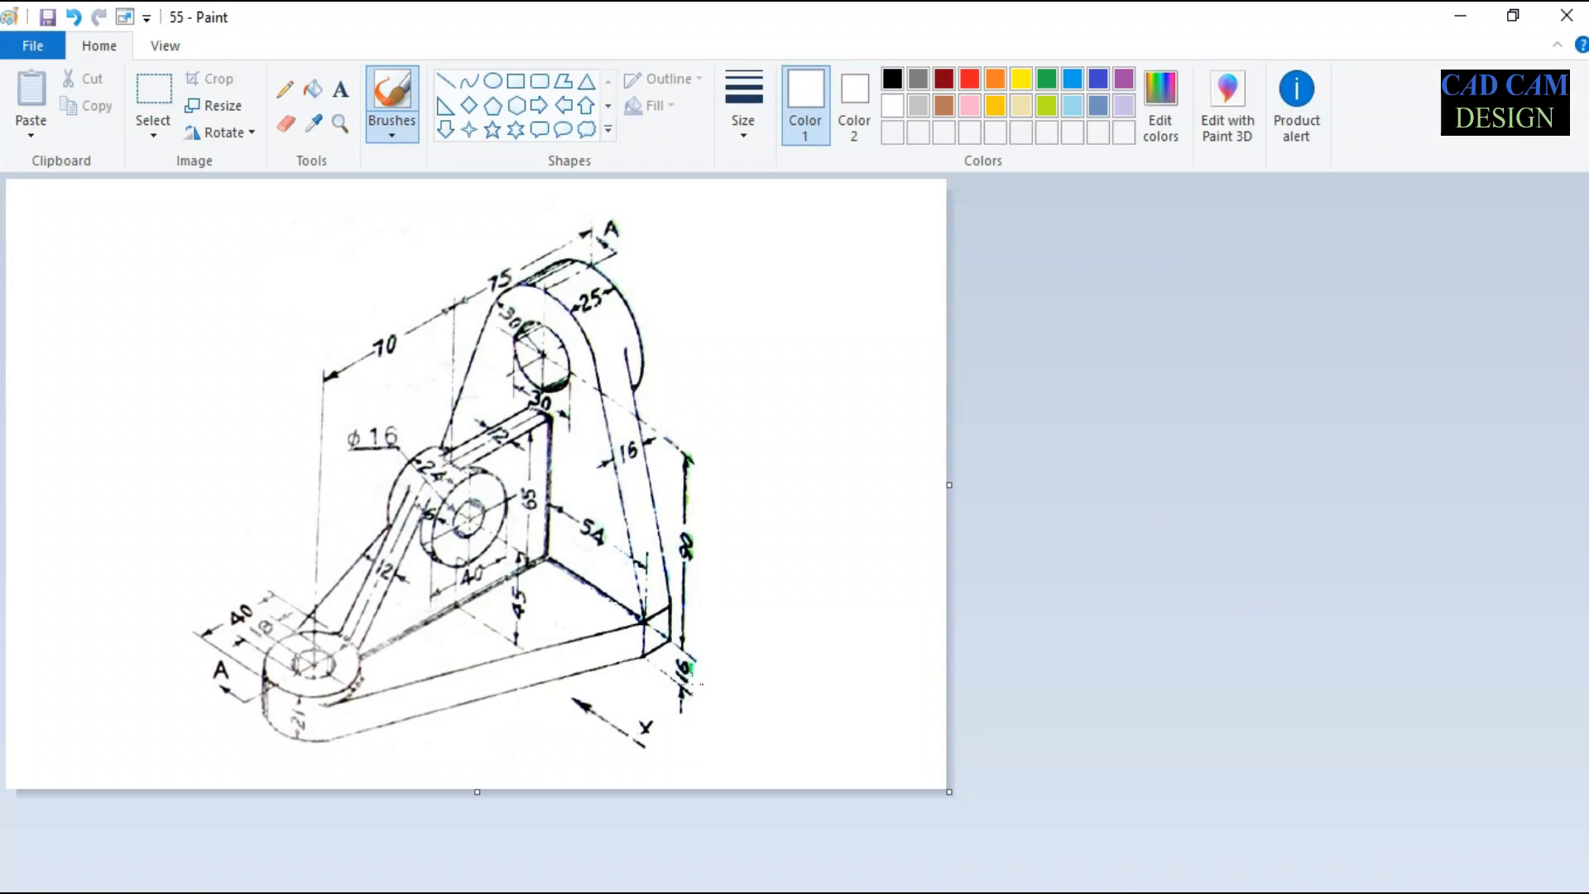
Check the base width and plate thickness dimensions in the Paint drawing, and return to SOLIDWORKS.
click(703, 673)
click(592, 550)
click(485, 429)
click(477, 453)
click(1461, 15)
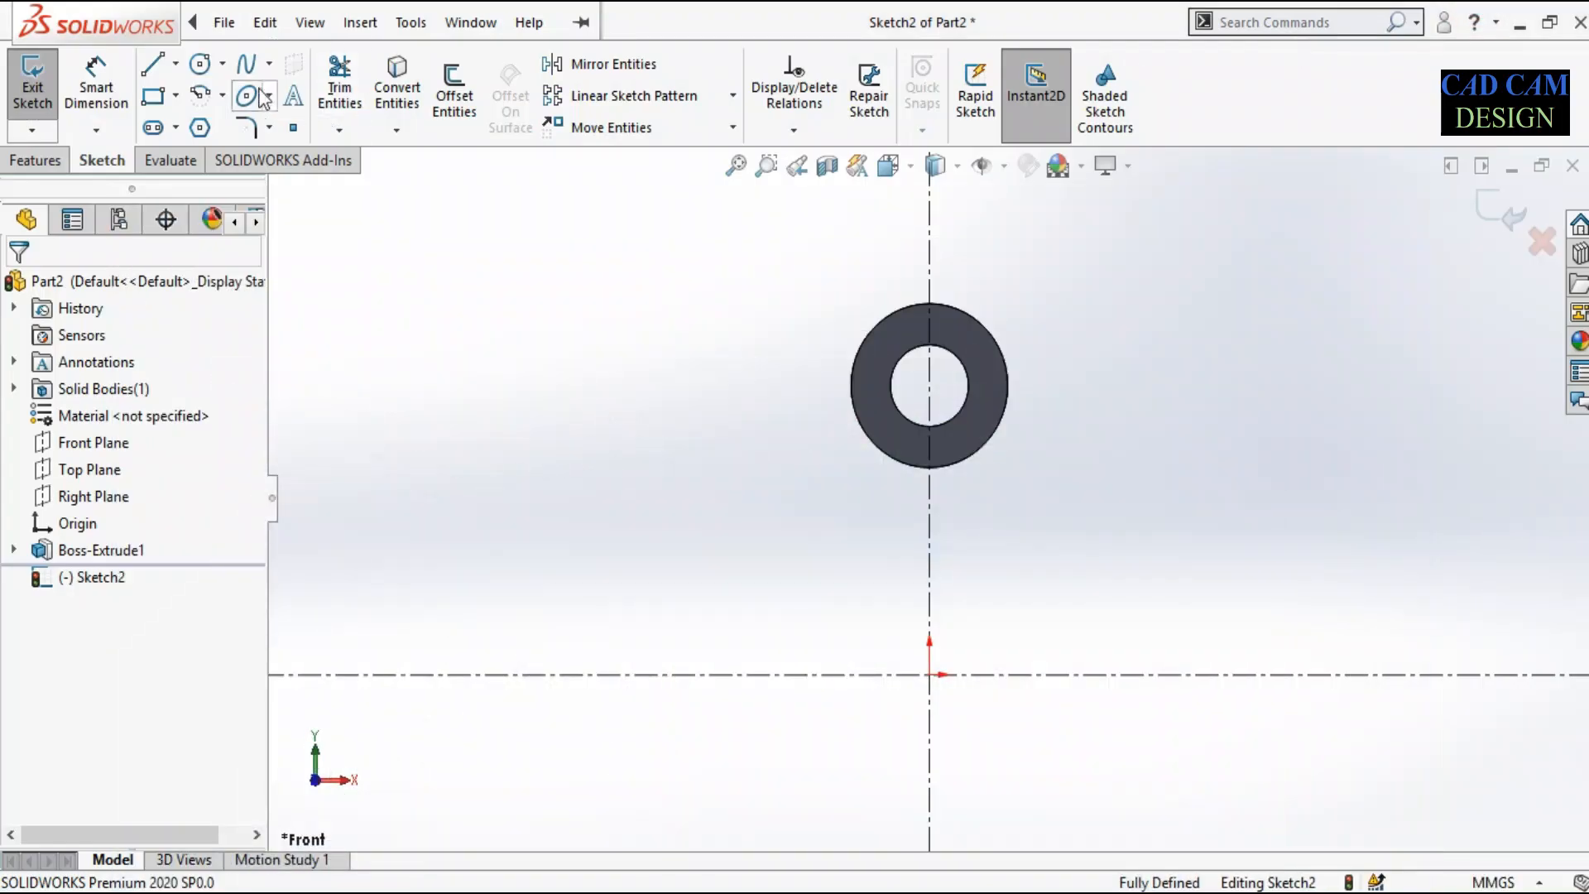
Sketch a horizontal midpoint line about 165 mm long, centered on the origin along the horizontal centerline.
click(153, 64)
click(176, 64)
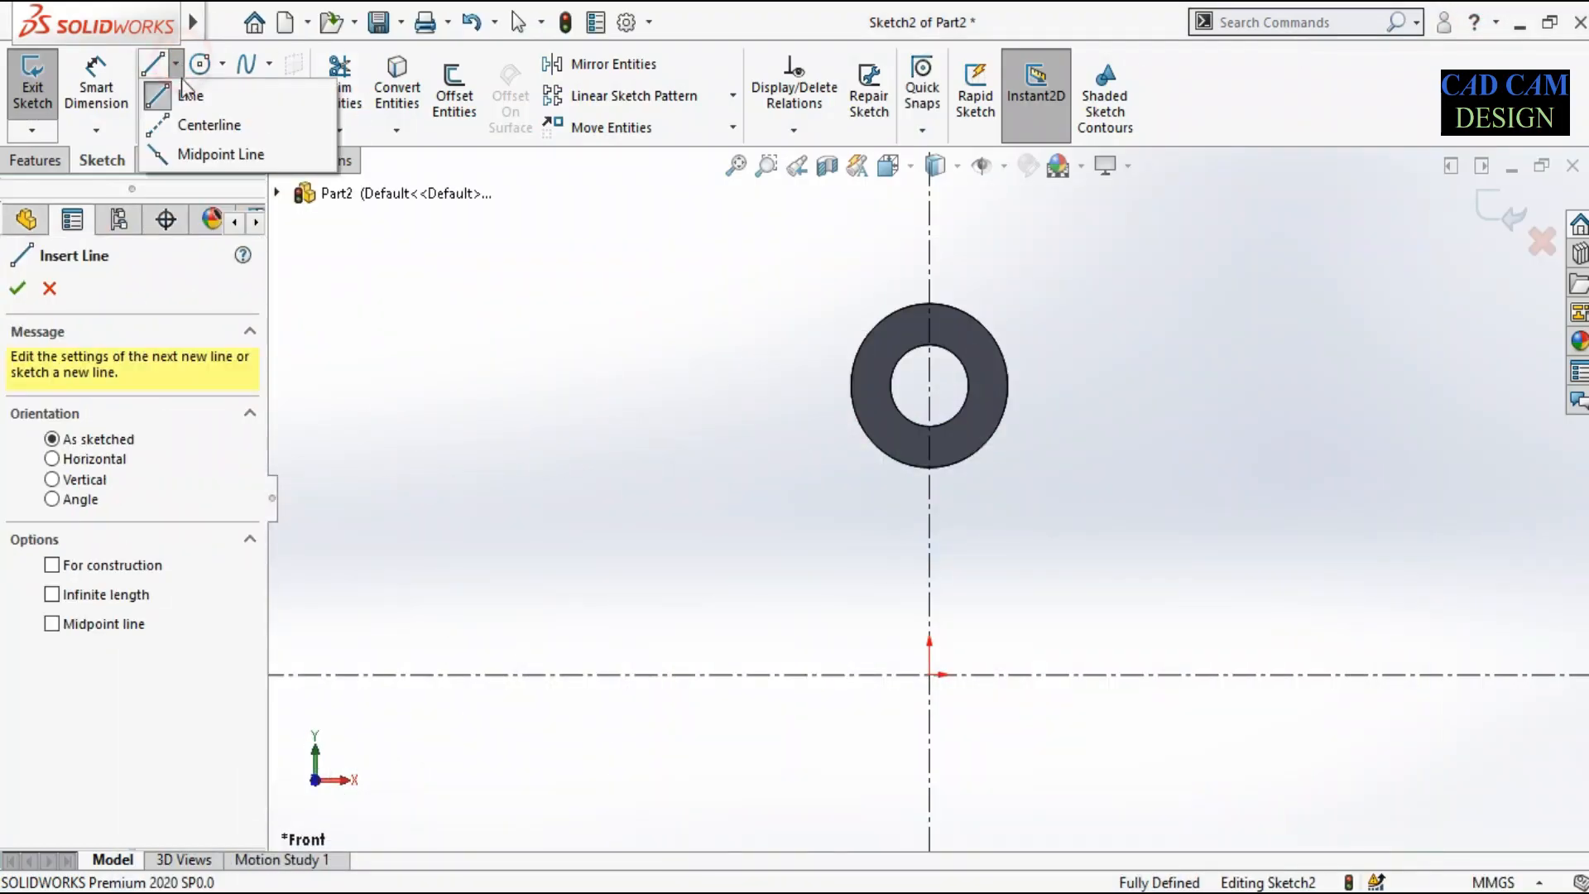
click(203, 154)
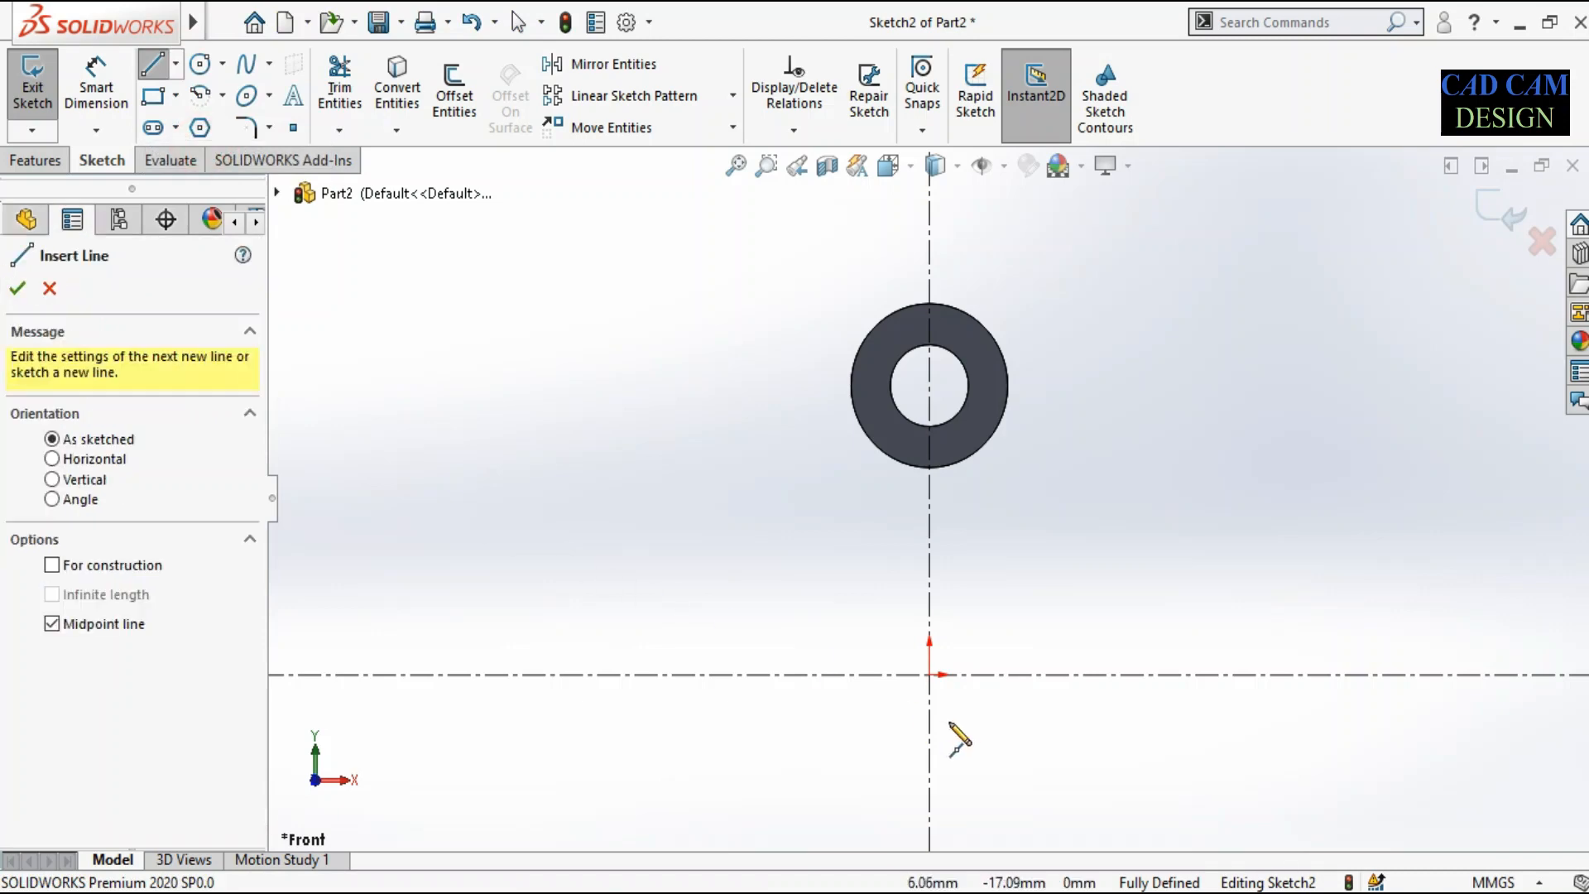
click(929, 675)
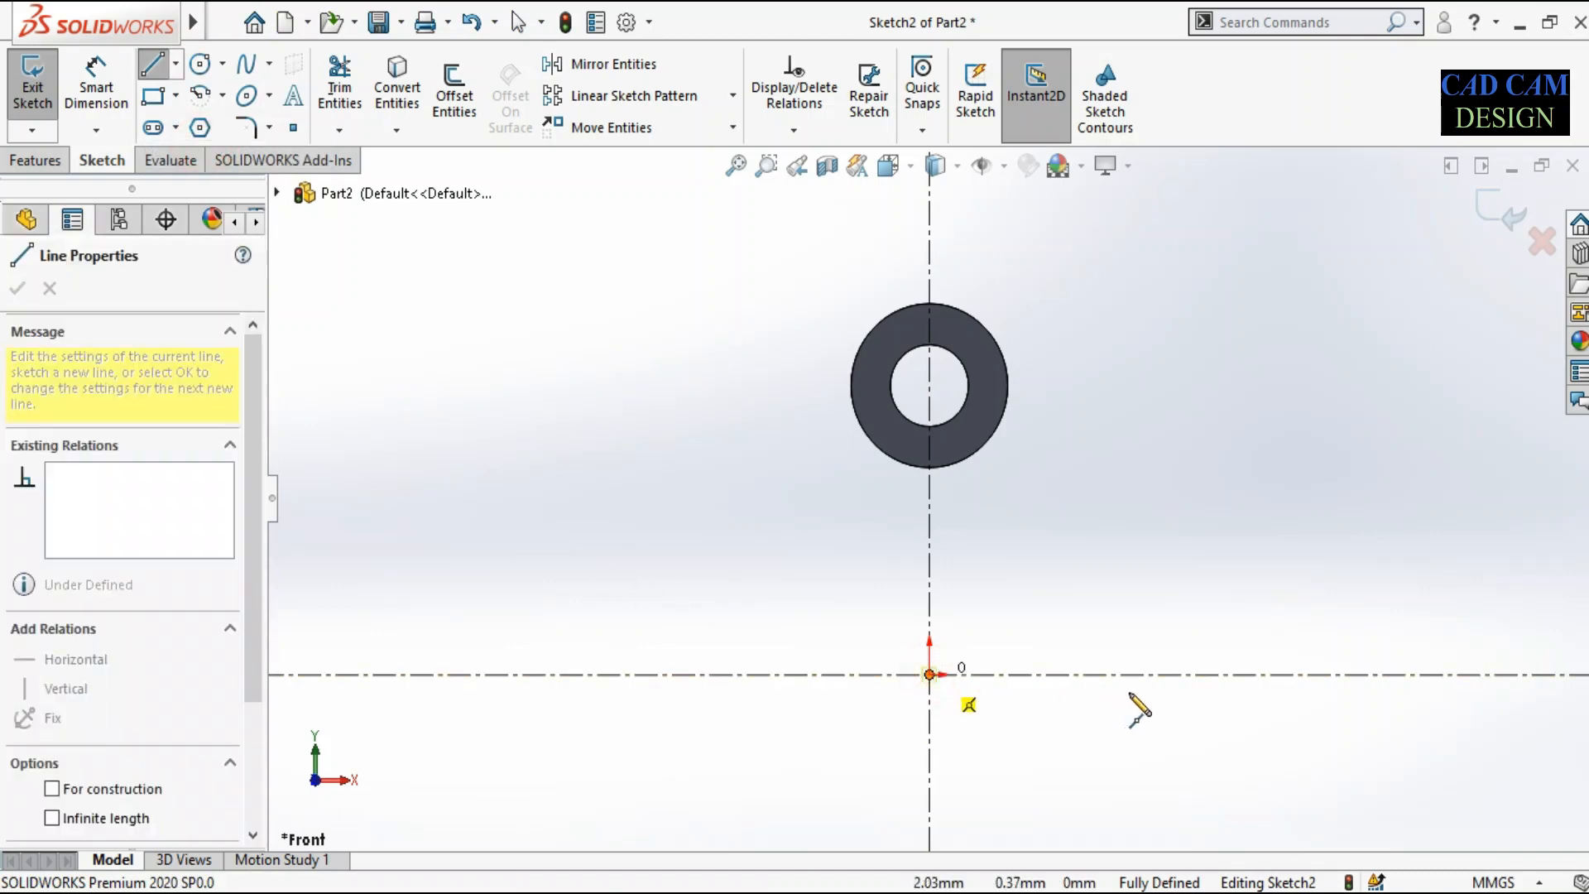
click(1145, 674)
Dimension the horizontal base line's length as 54+54+12 mm.
right_drag(1134, 762, 1133, 635)
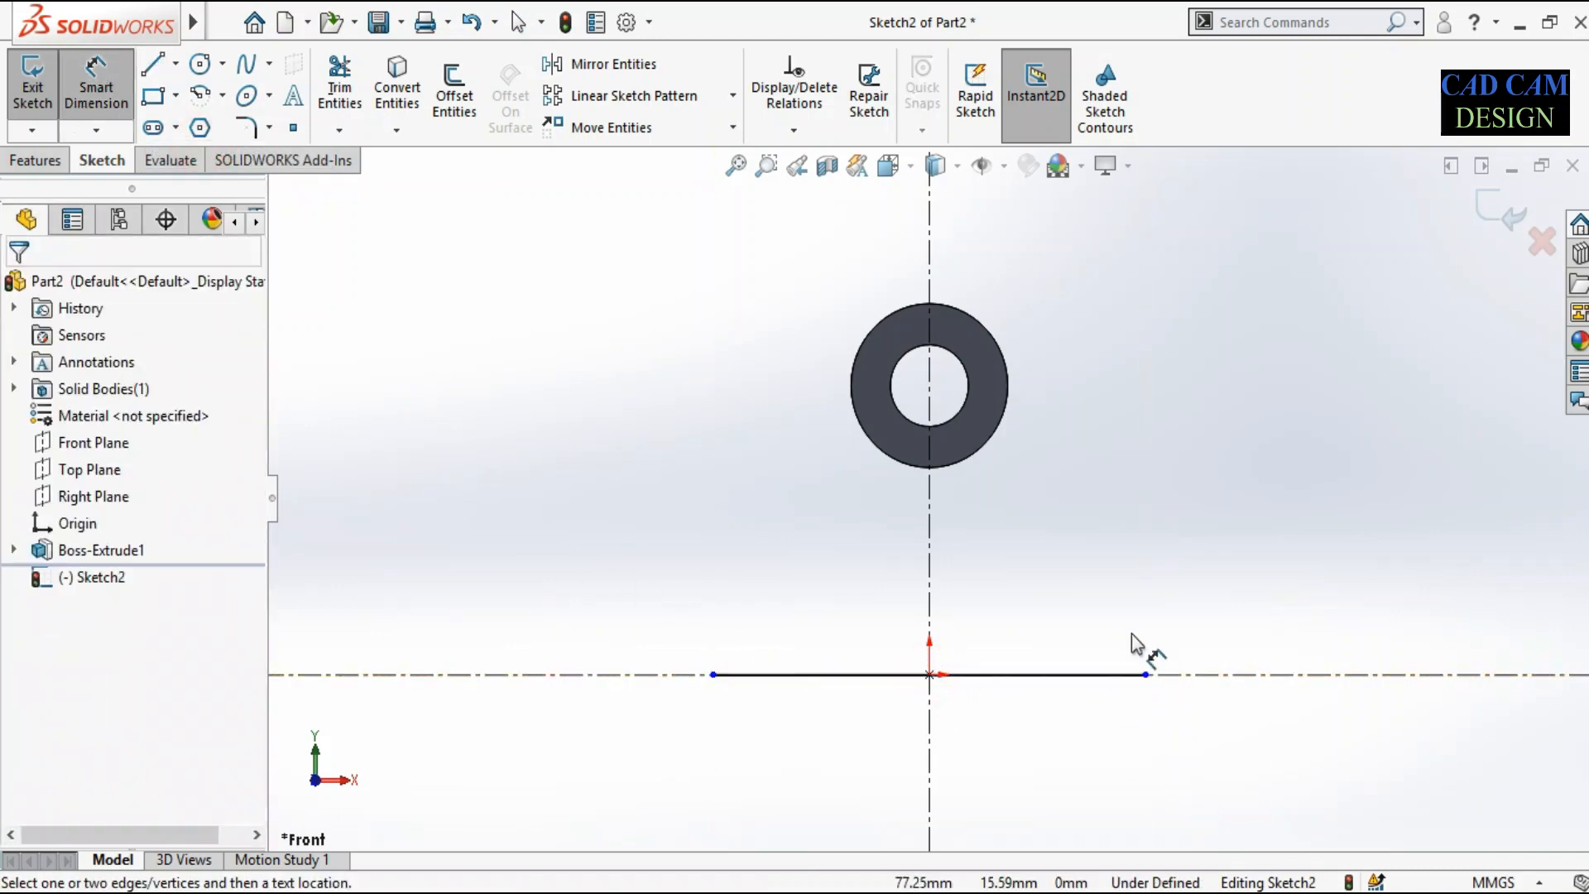
click(1066, 675)
click(1051, 763)
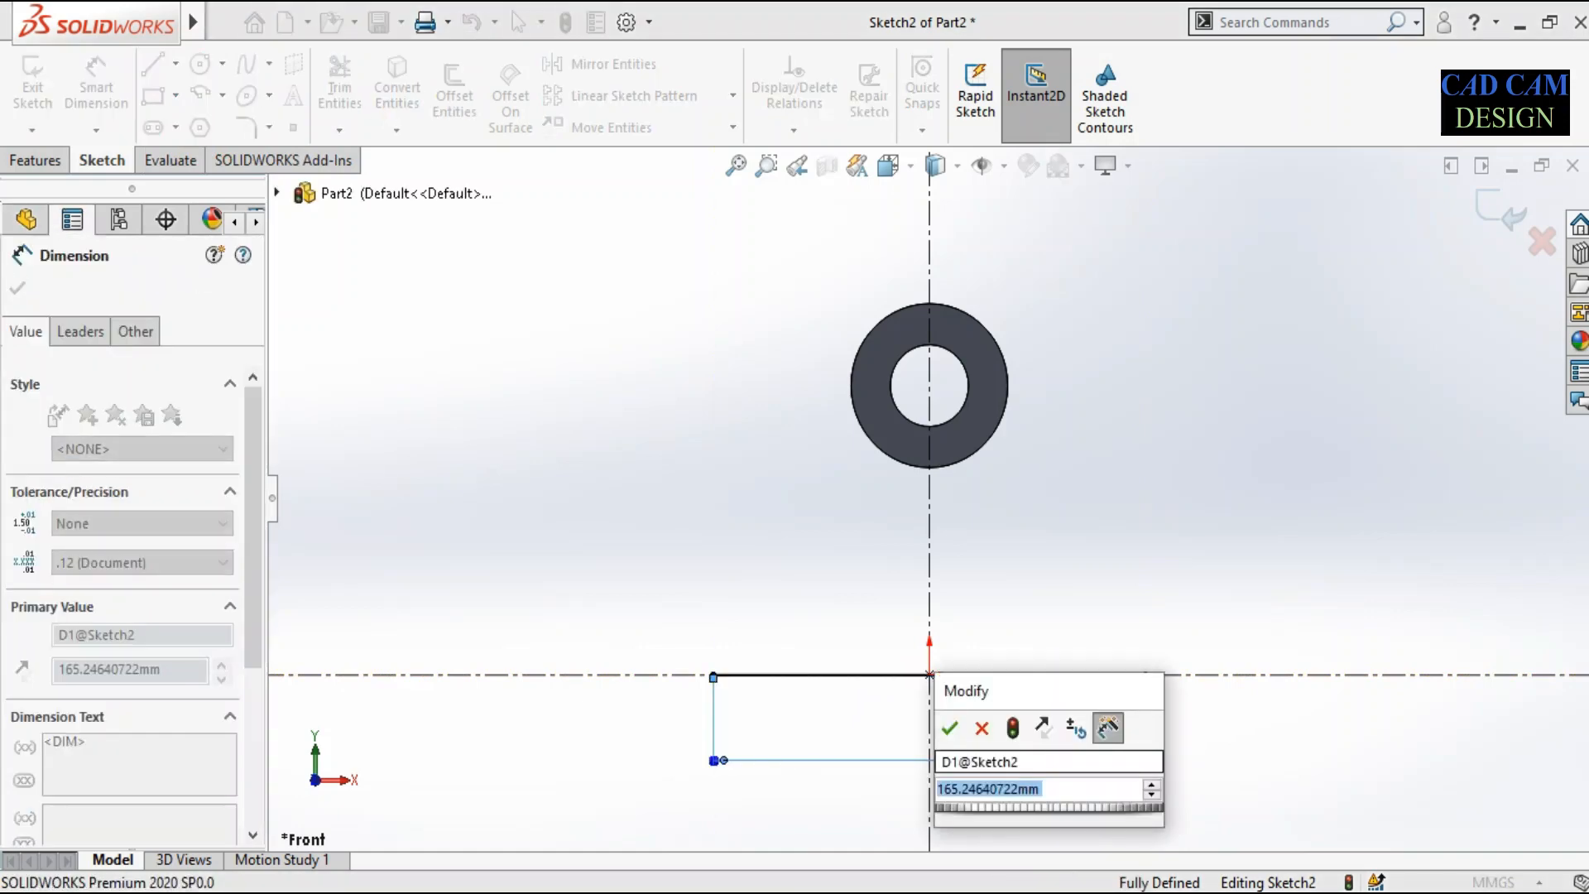
text(54+54)
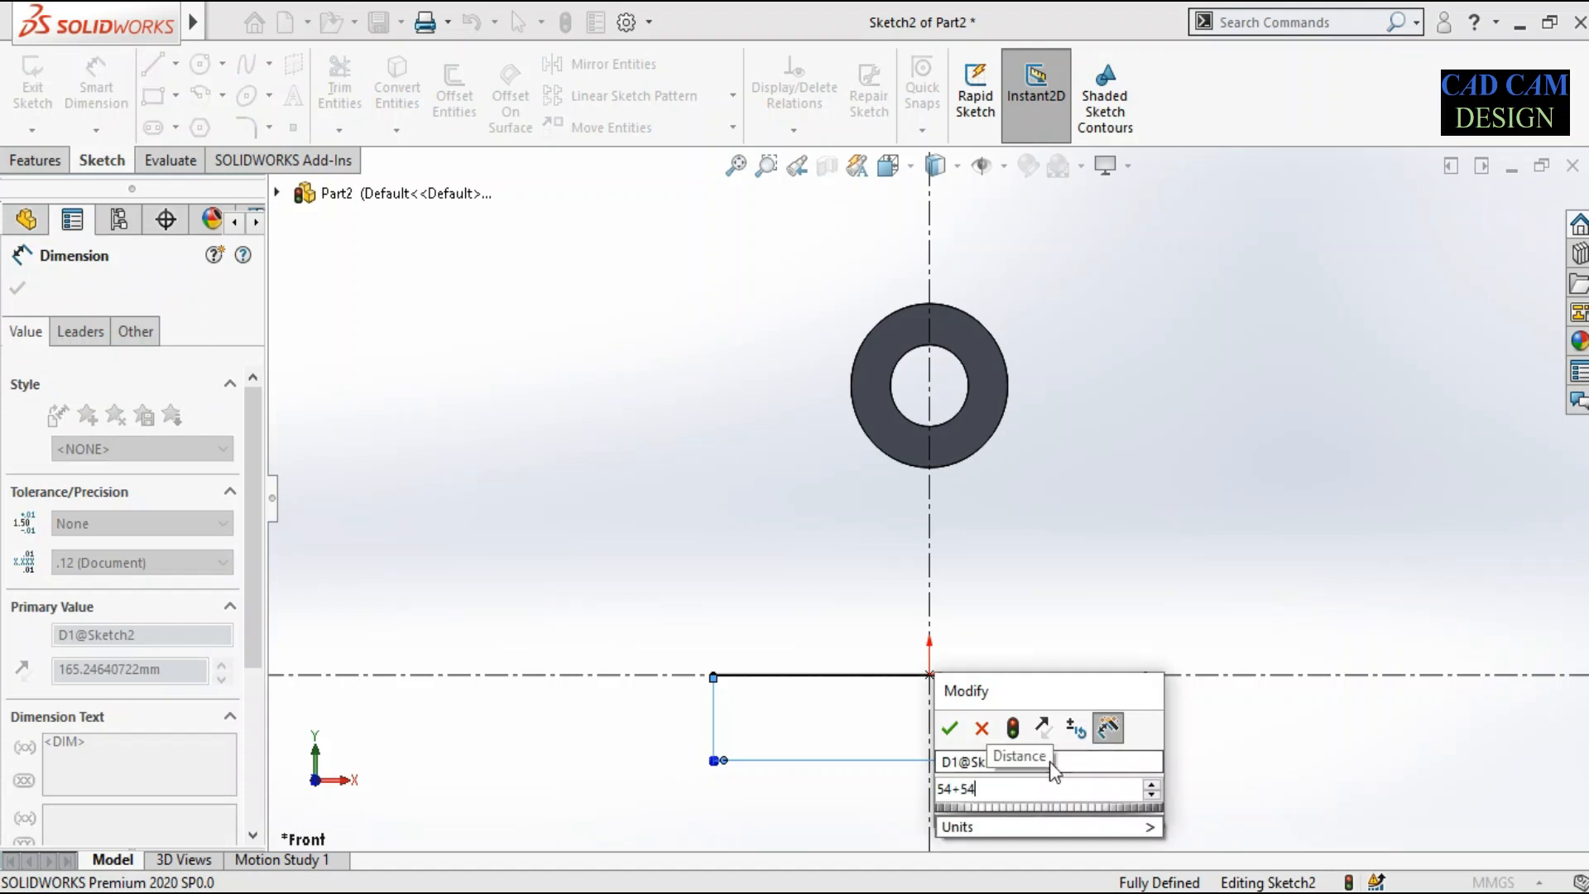
text(+112)
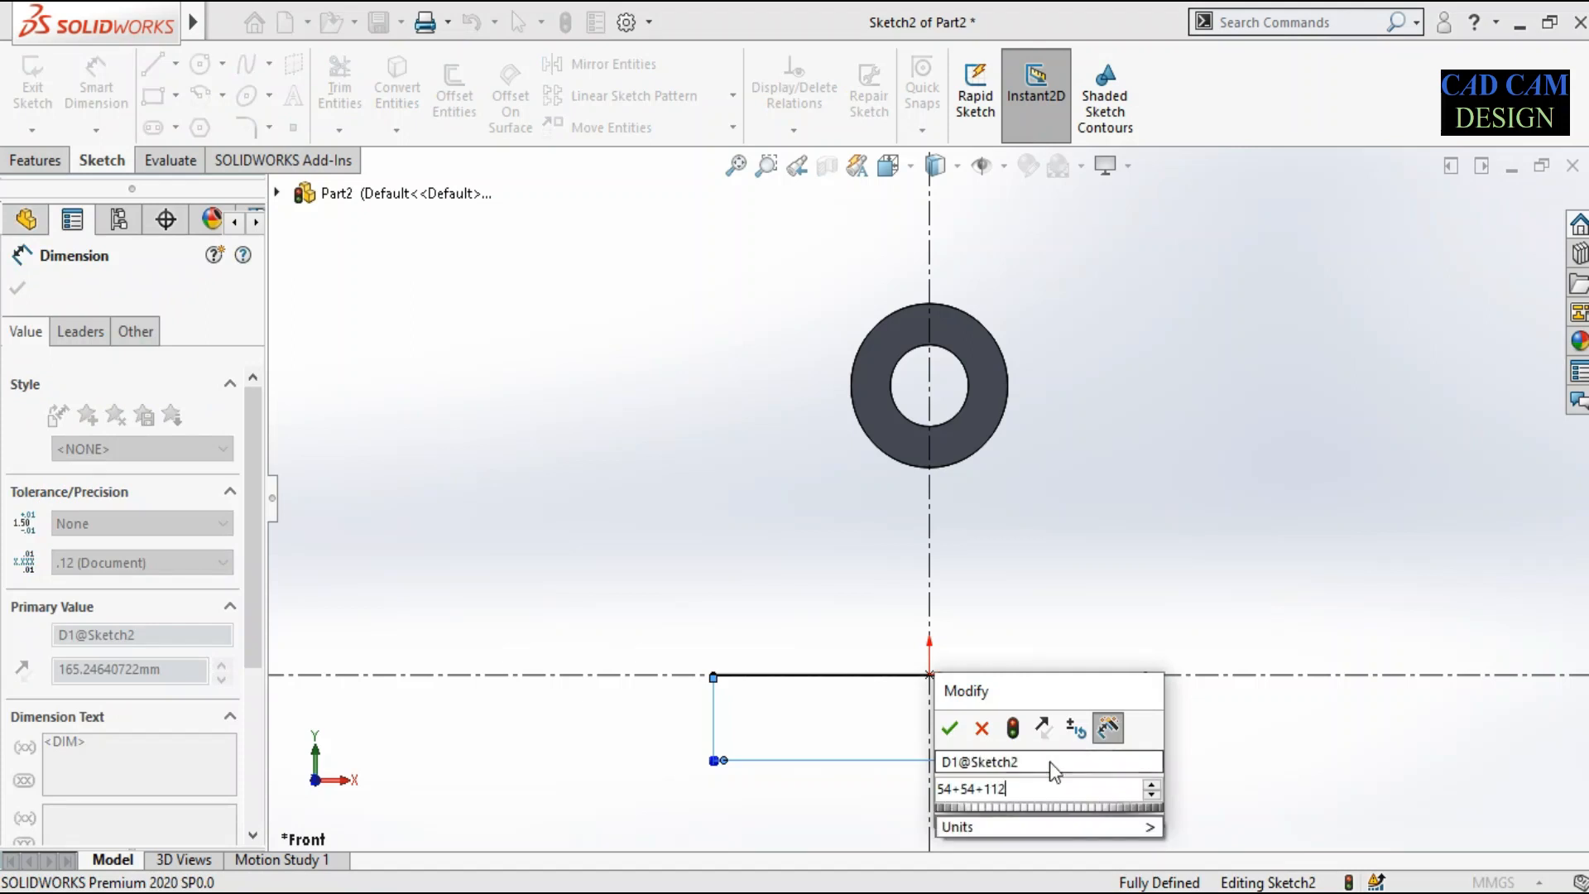
key(BackSpace)
key(BackSpace)
text(2)
key(Return)
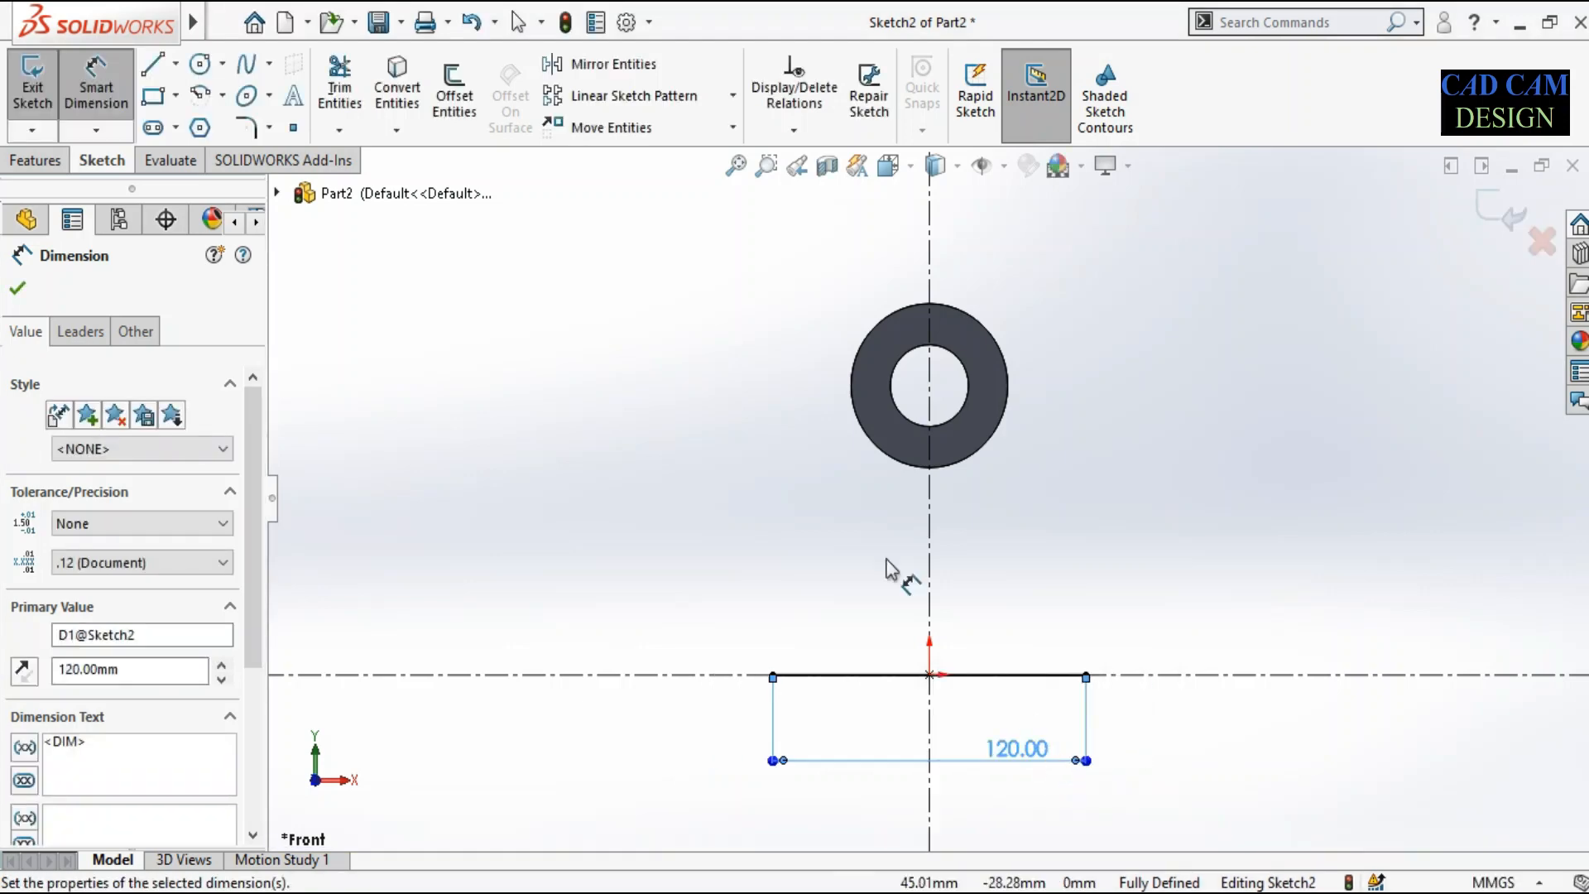
Sketch a vertical line about 11 mm long upward from the base line's right endpoint.
click(152, 62)
scroll(1100, 695, down, 5)
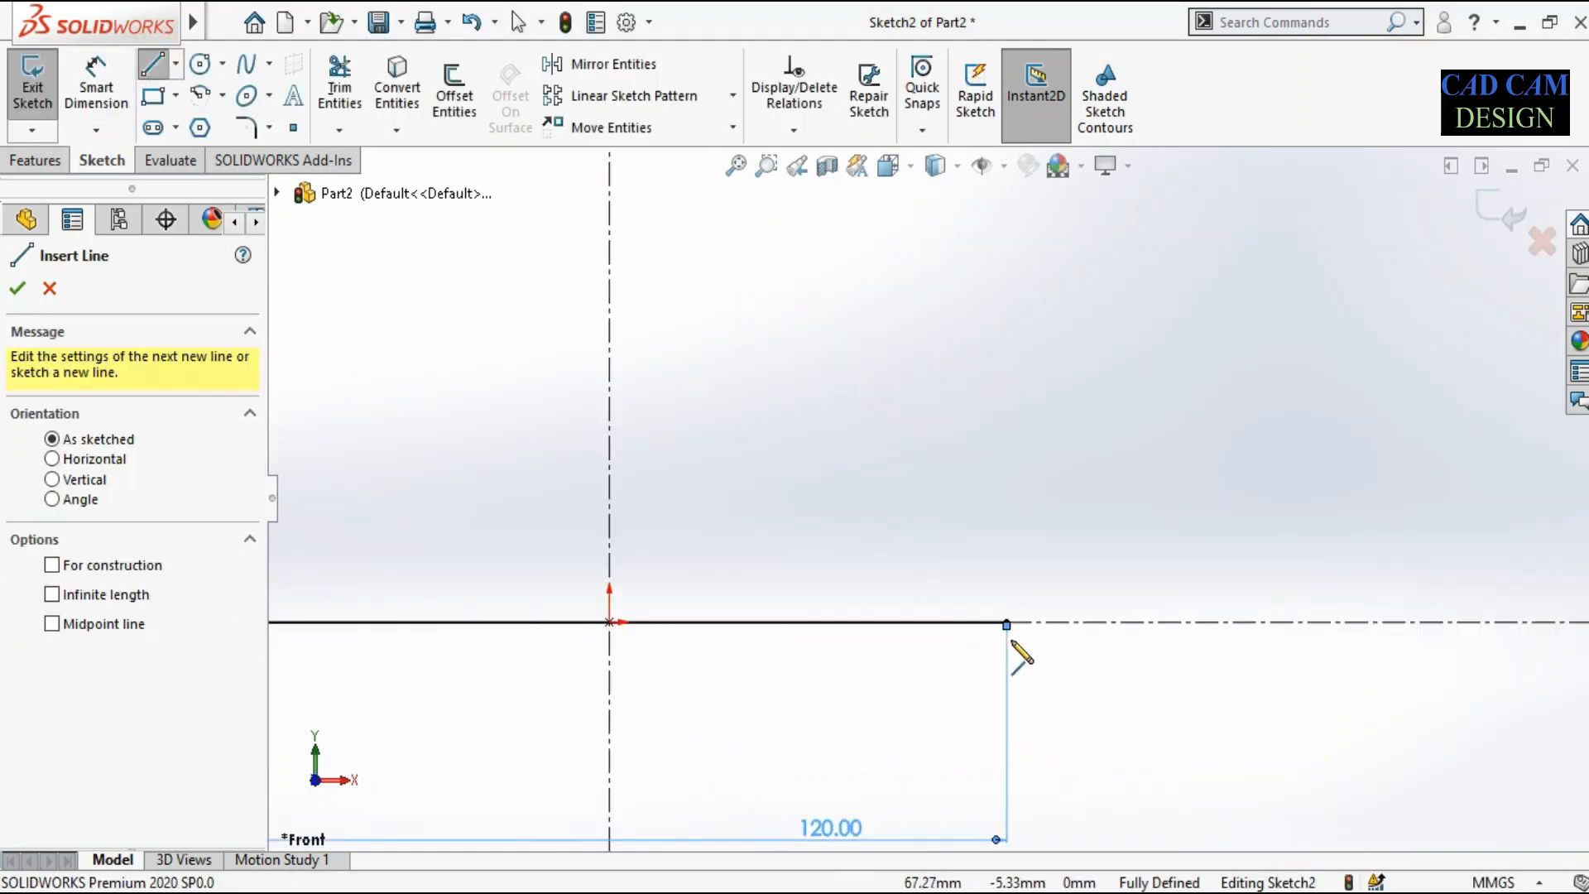
click(1006, 622)
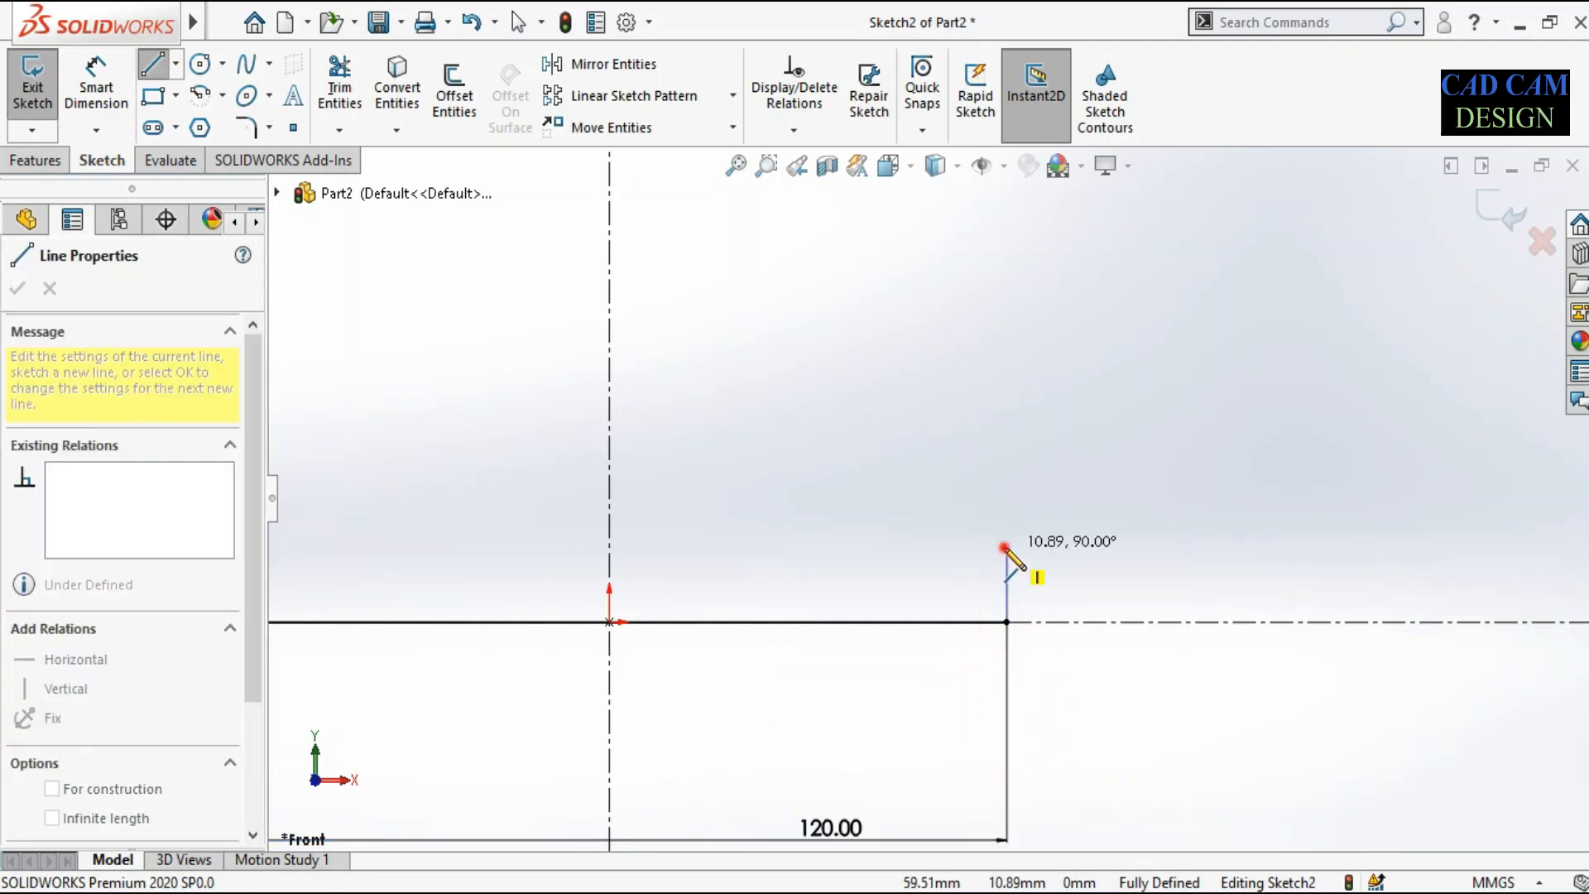
click(1006, 547)
right_click(1074, 538)
click(1086, 548)
scroll(1101, 585, up, 3)
scroll(1102, 585, up, 2)
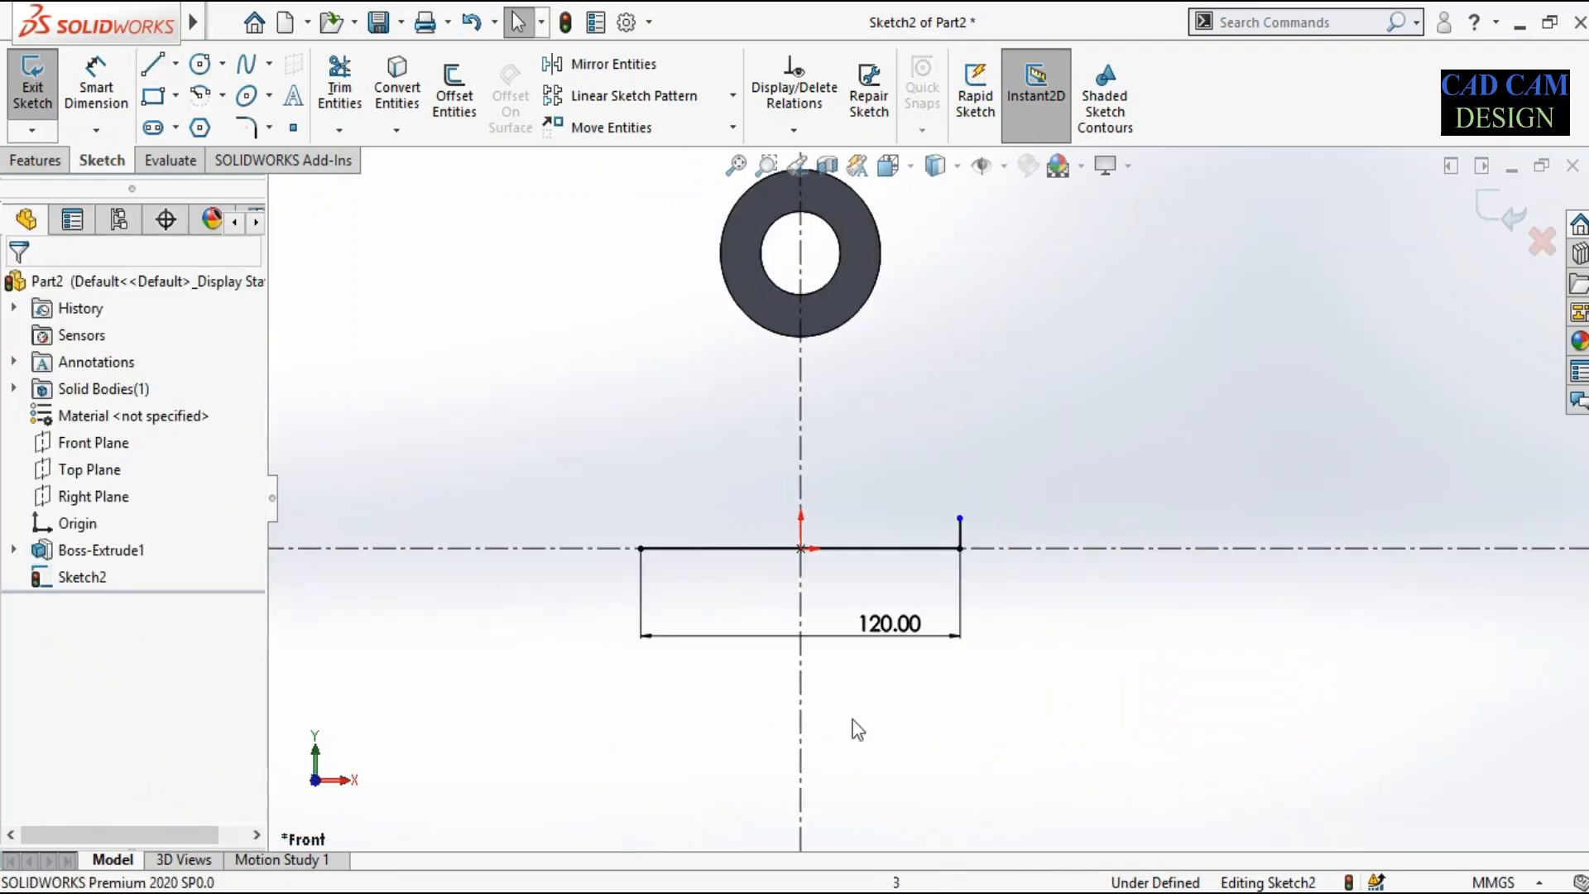
Check the base thickness in the Paint drawing and dimension the short vertical line as 16 mm in SOLIDWORKS.
click(576, 892)
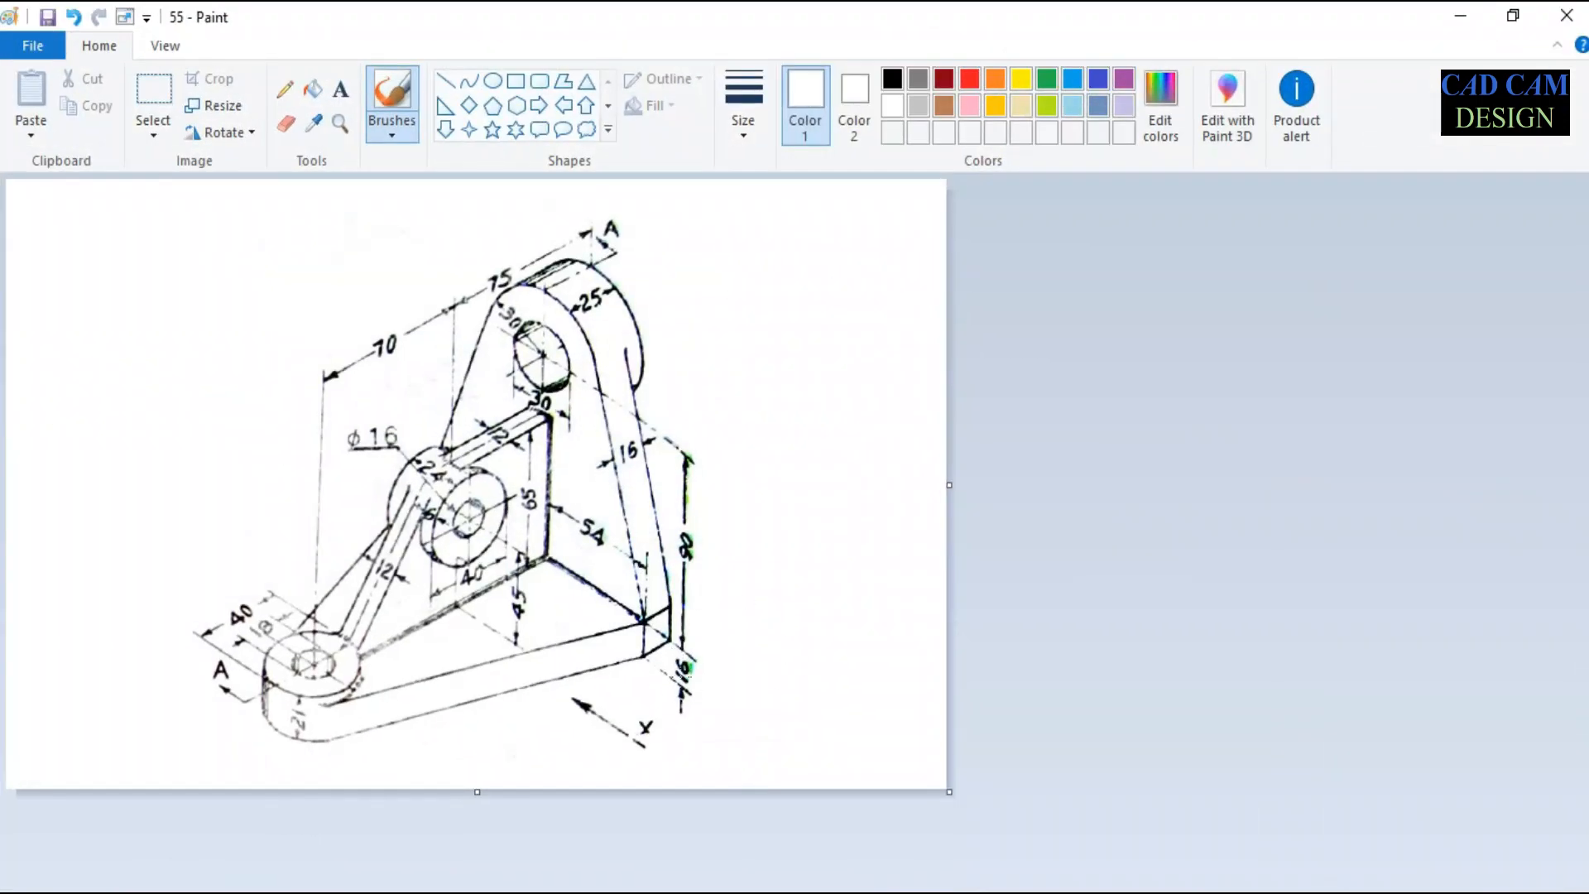
click(712, 685)
click(1461, 15)
right_drag(976, 616, 980, 496)
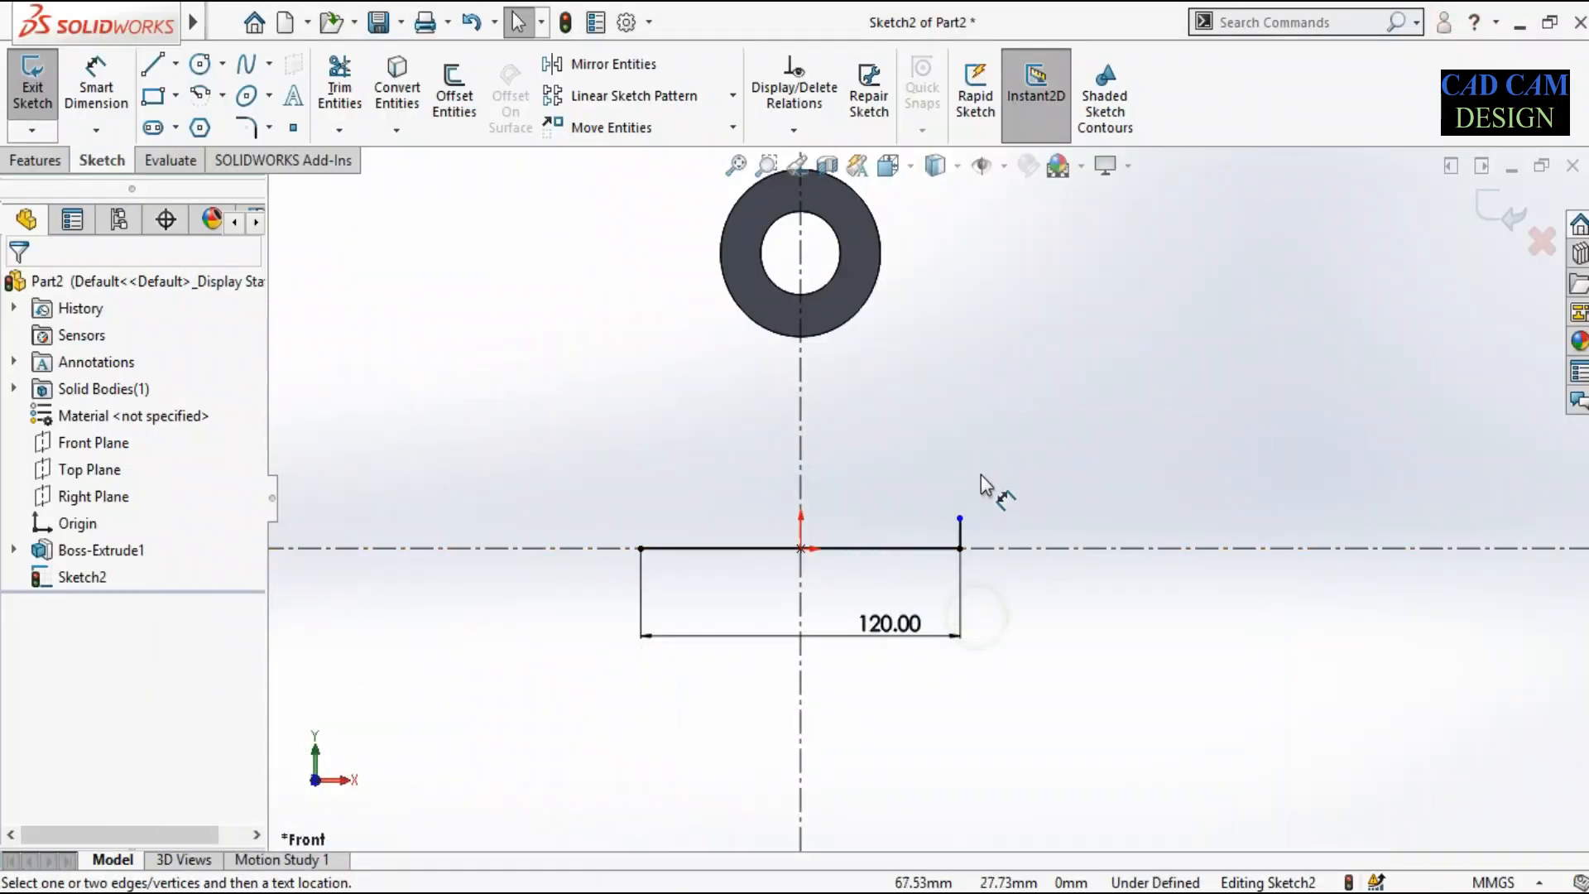
scroll(961, 511, down, 5)
click(957, 567)
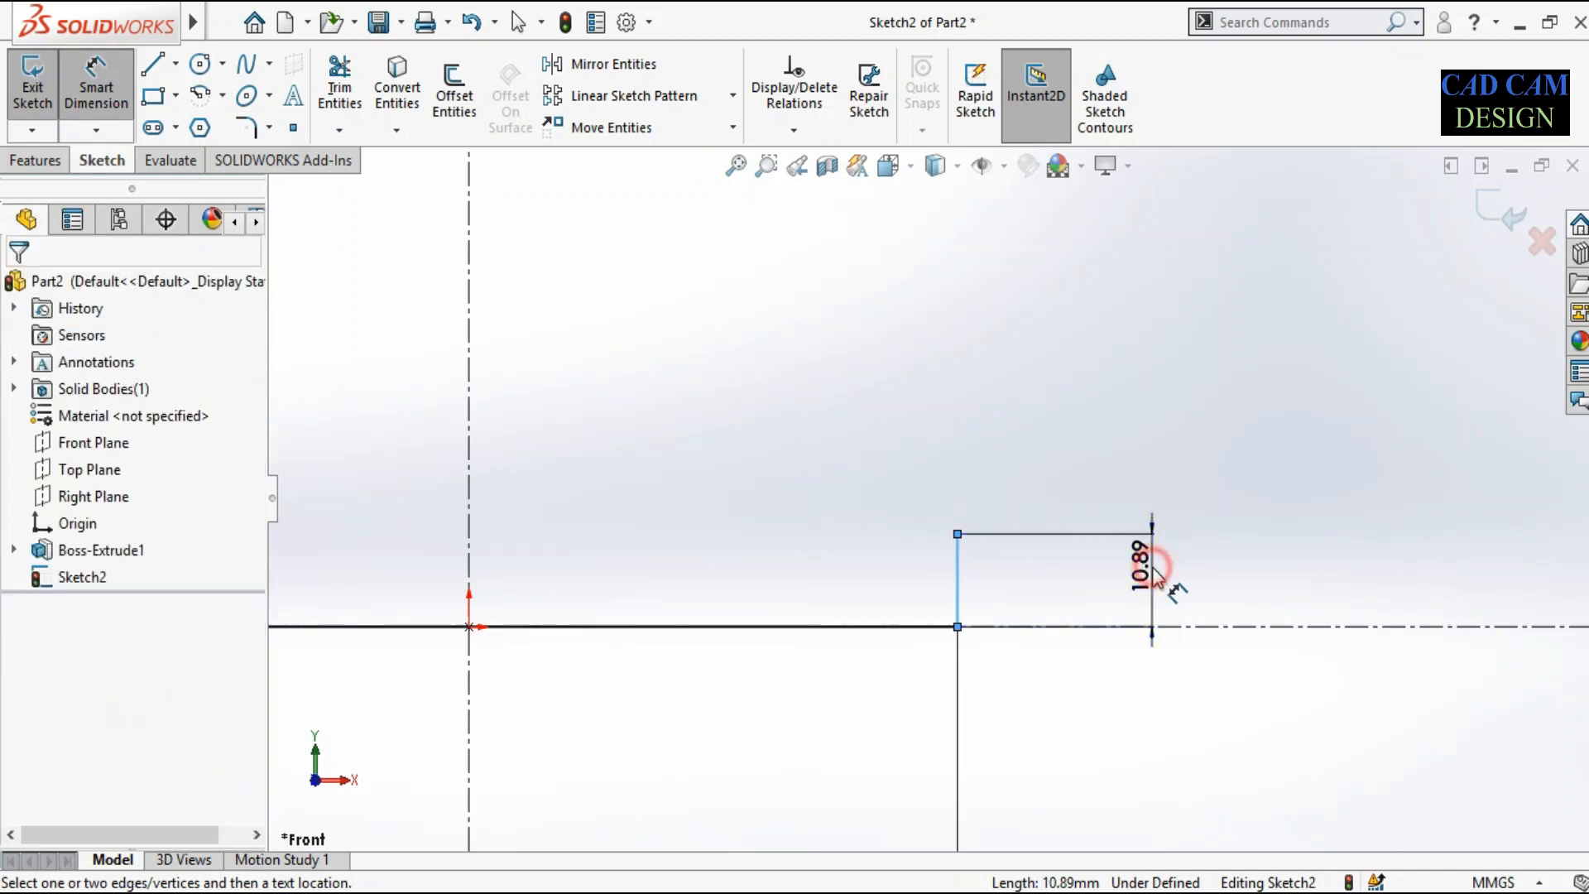
click(1157, 578)
text(16)
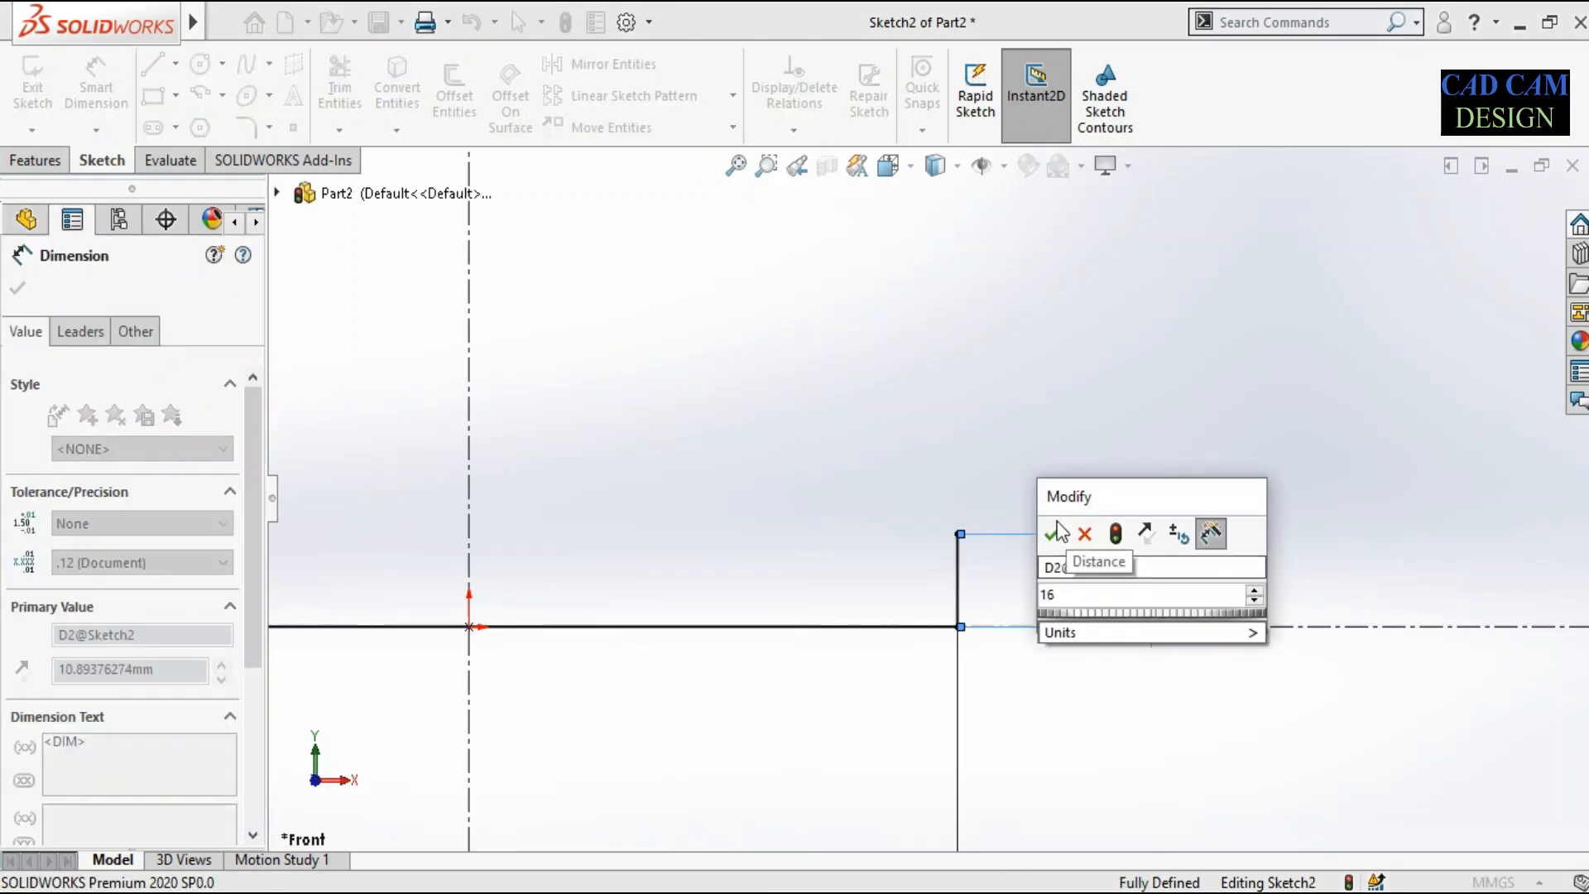
click(1056, 532)
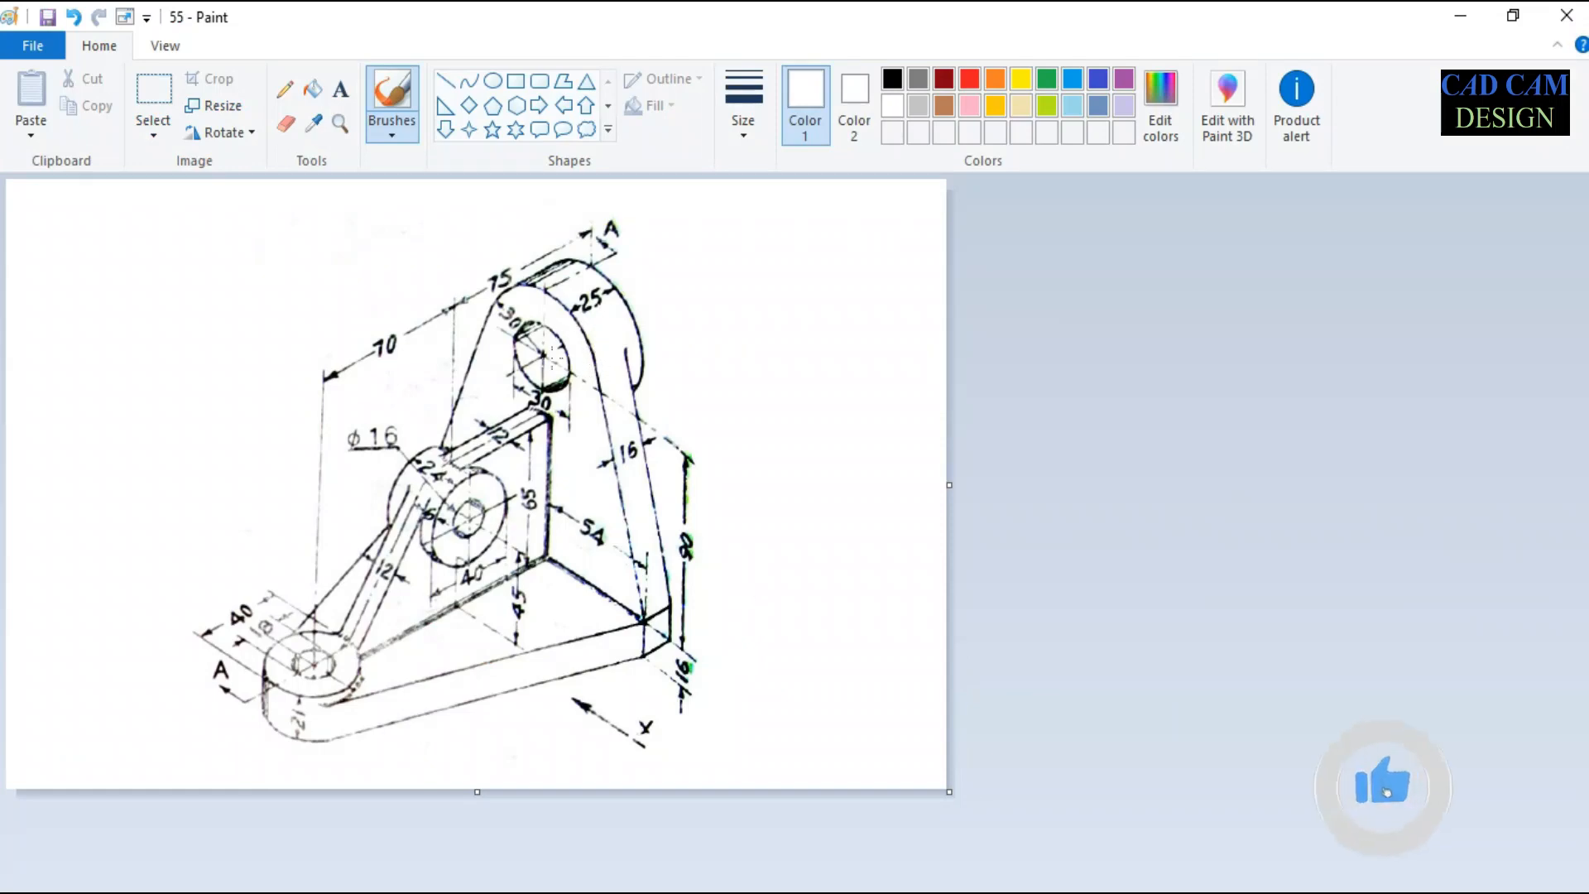
Return from Paint to SOLIDWORKS and convert the ring's outer circular edge into a sketch entity.
click(1450, 7)
scroll(1009, 643, up, 6)
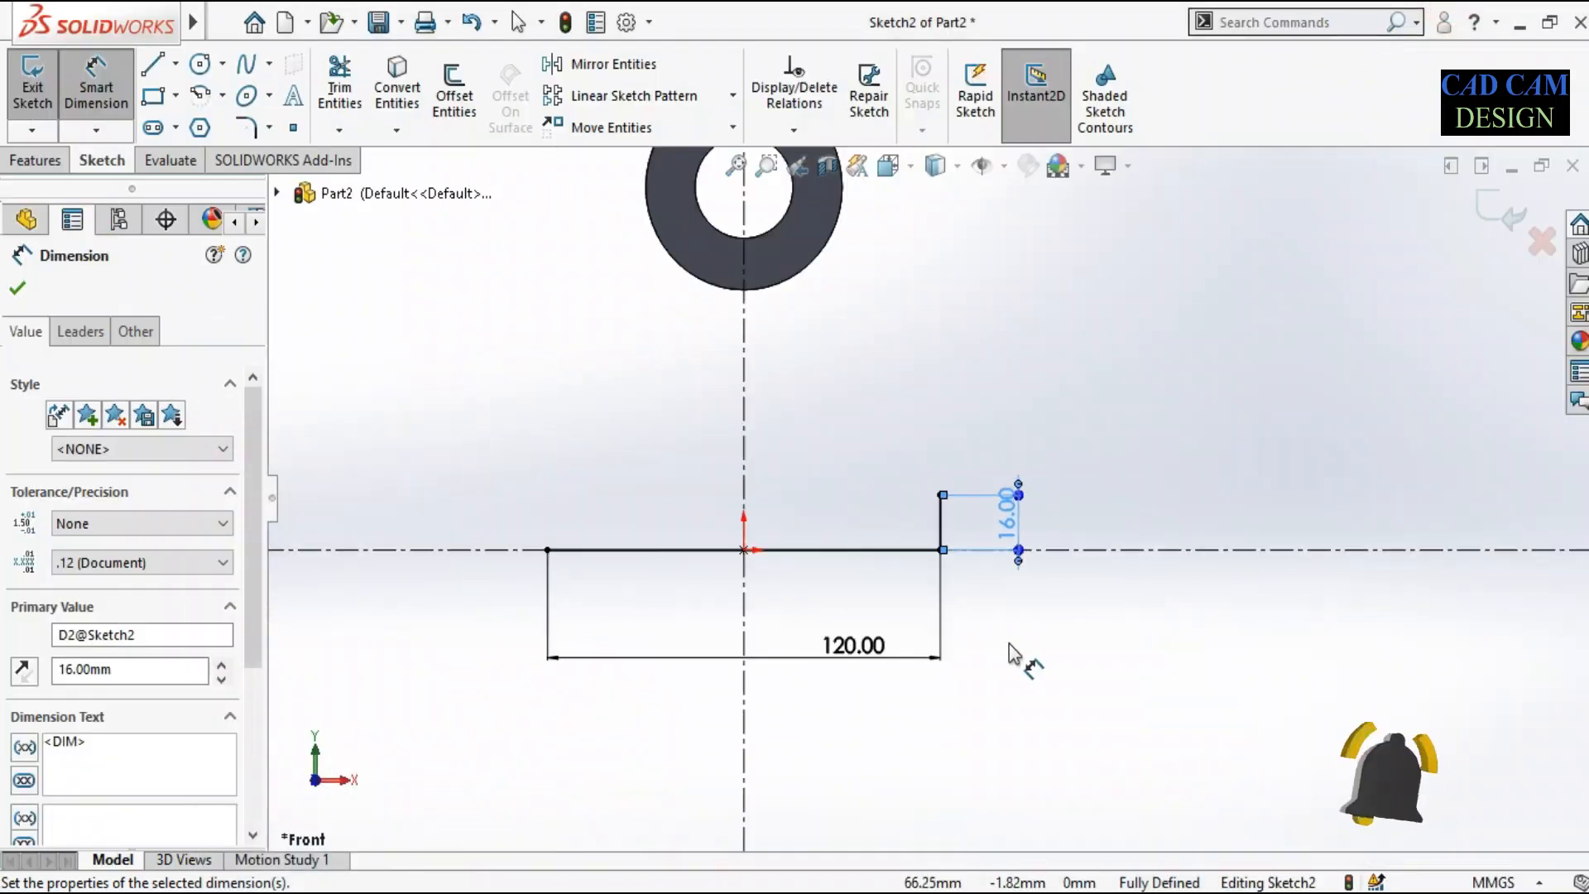
scroll(861, 227, down, 1)
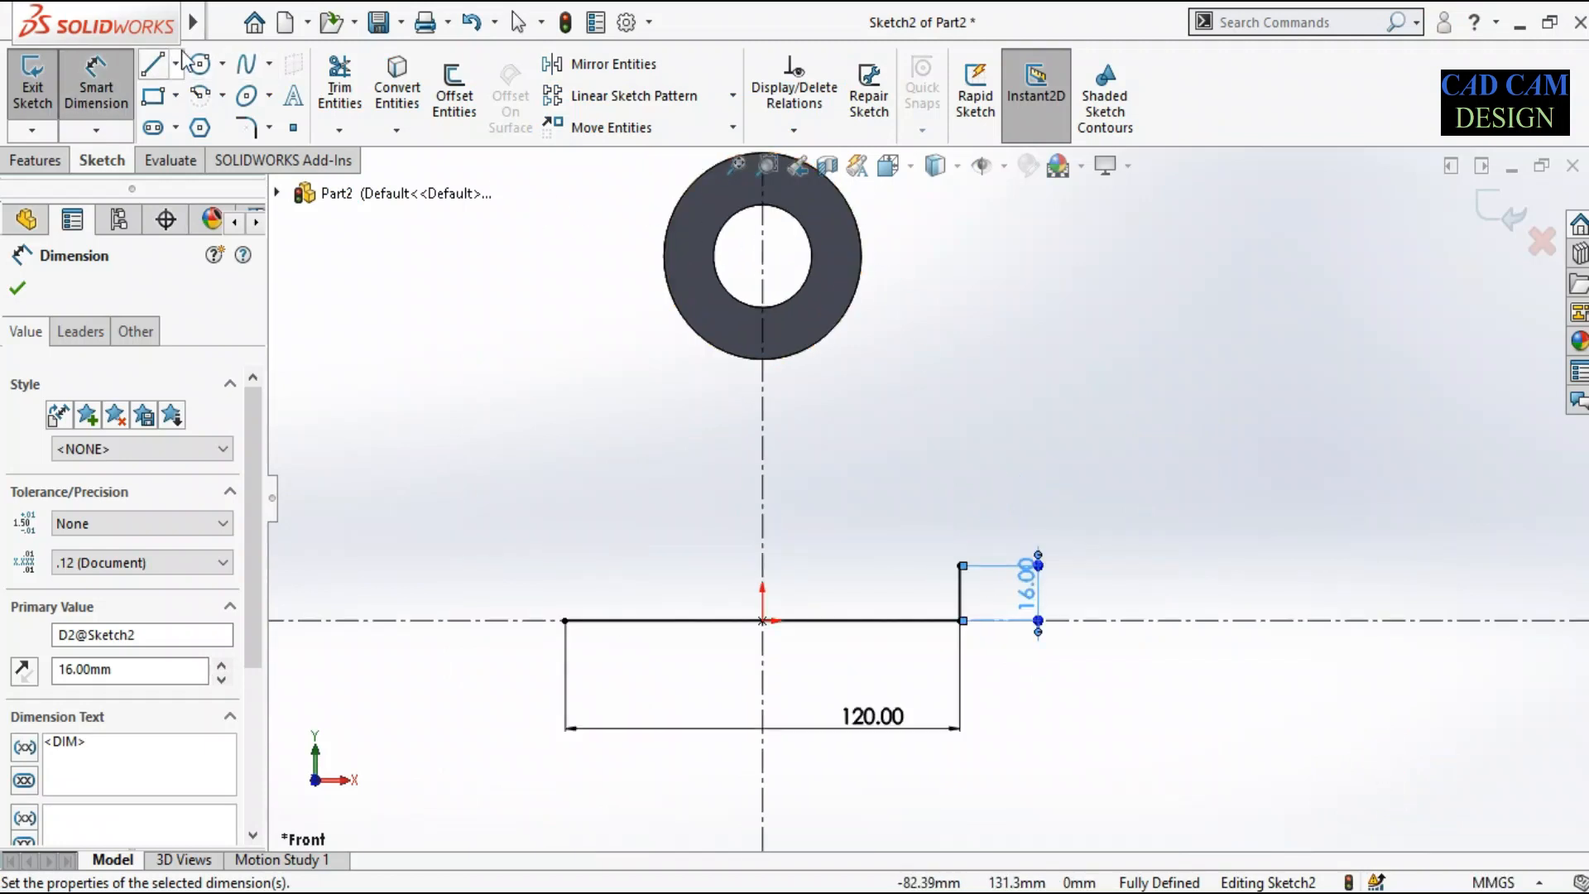
click(406, 89)
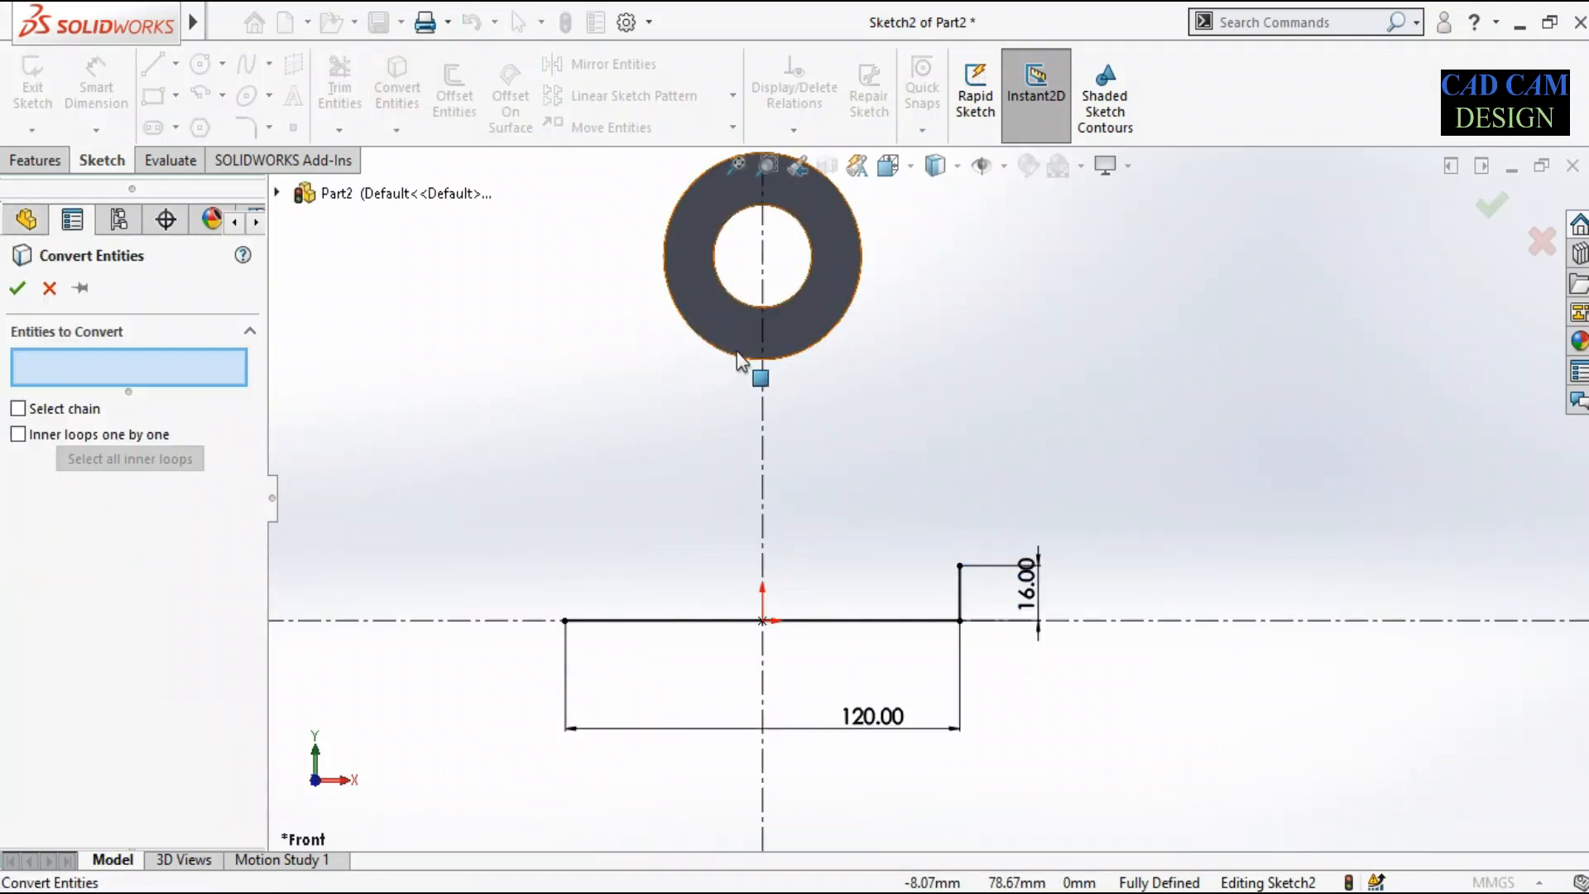
click(732, 356)
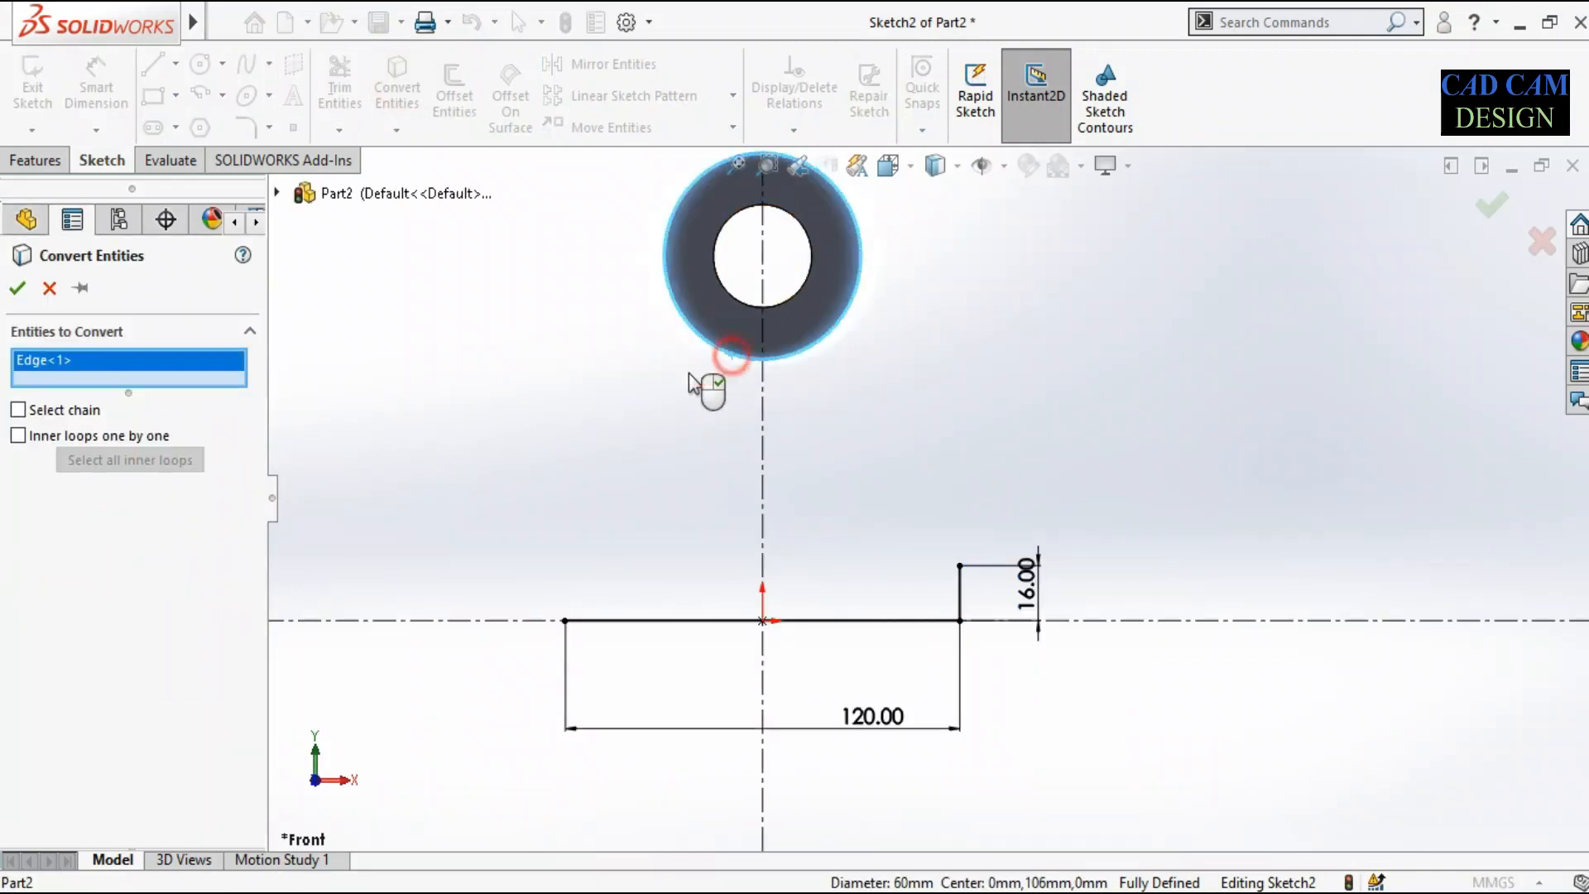
click(20, 288)
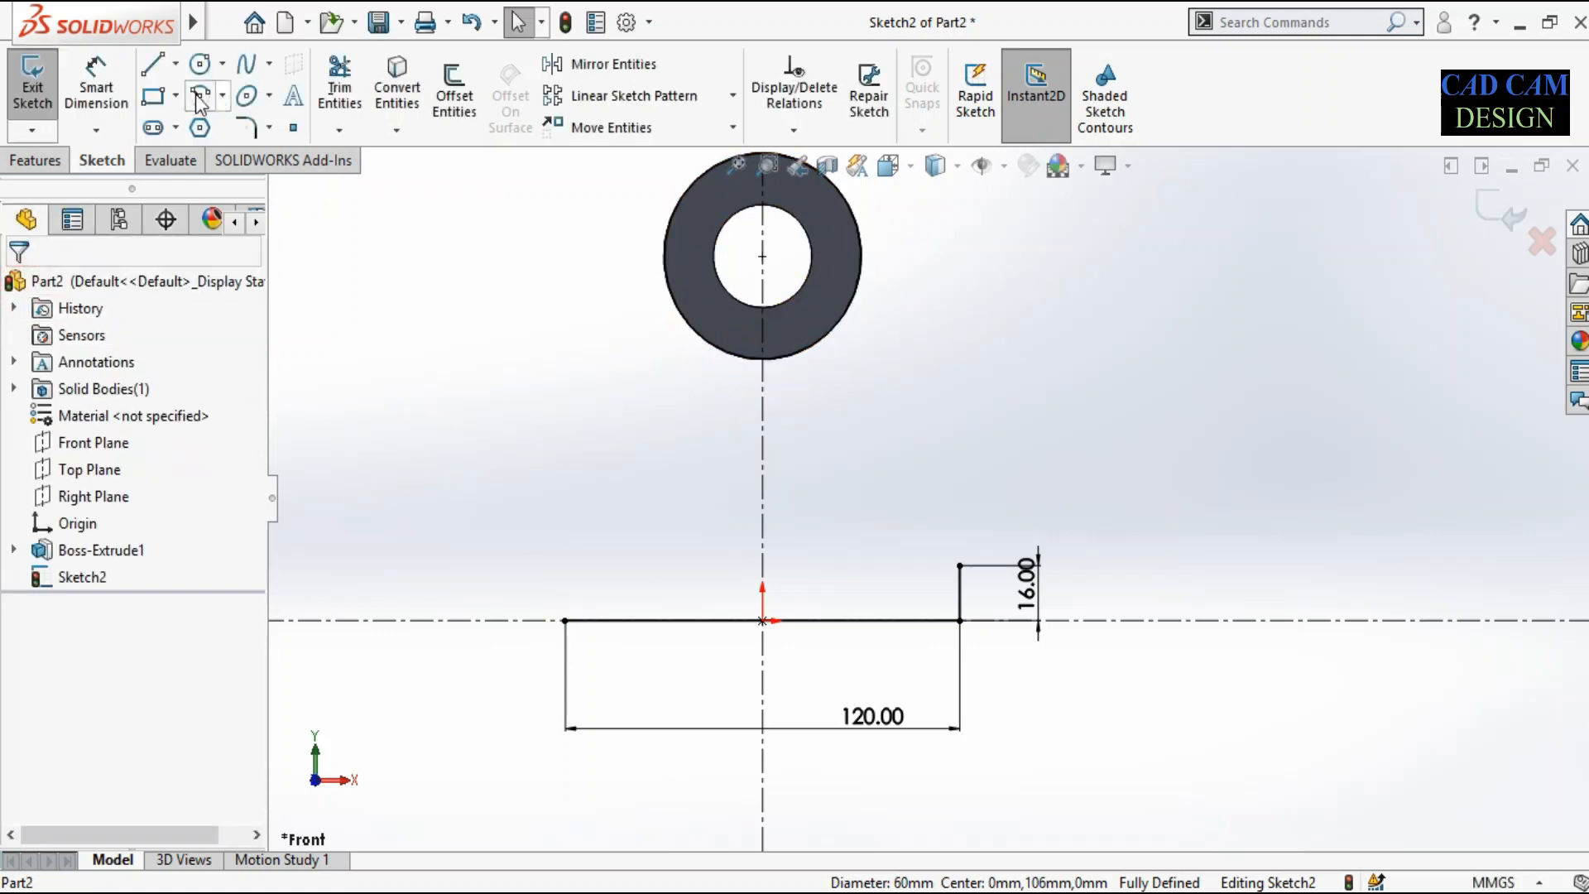
Mirror the short 16 mm vertical line about the vertical centerline, keeping the original.
click(151, 63)
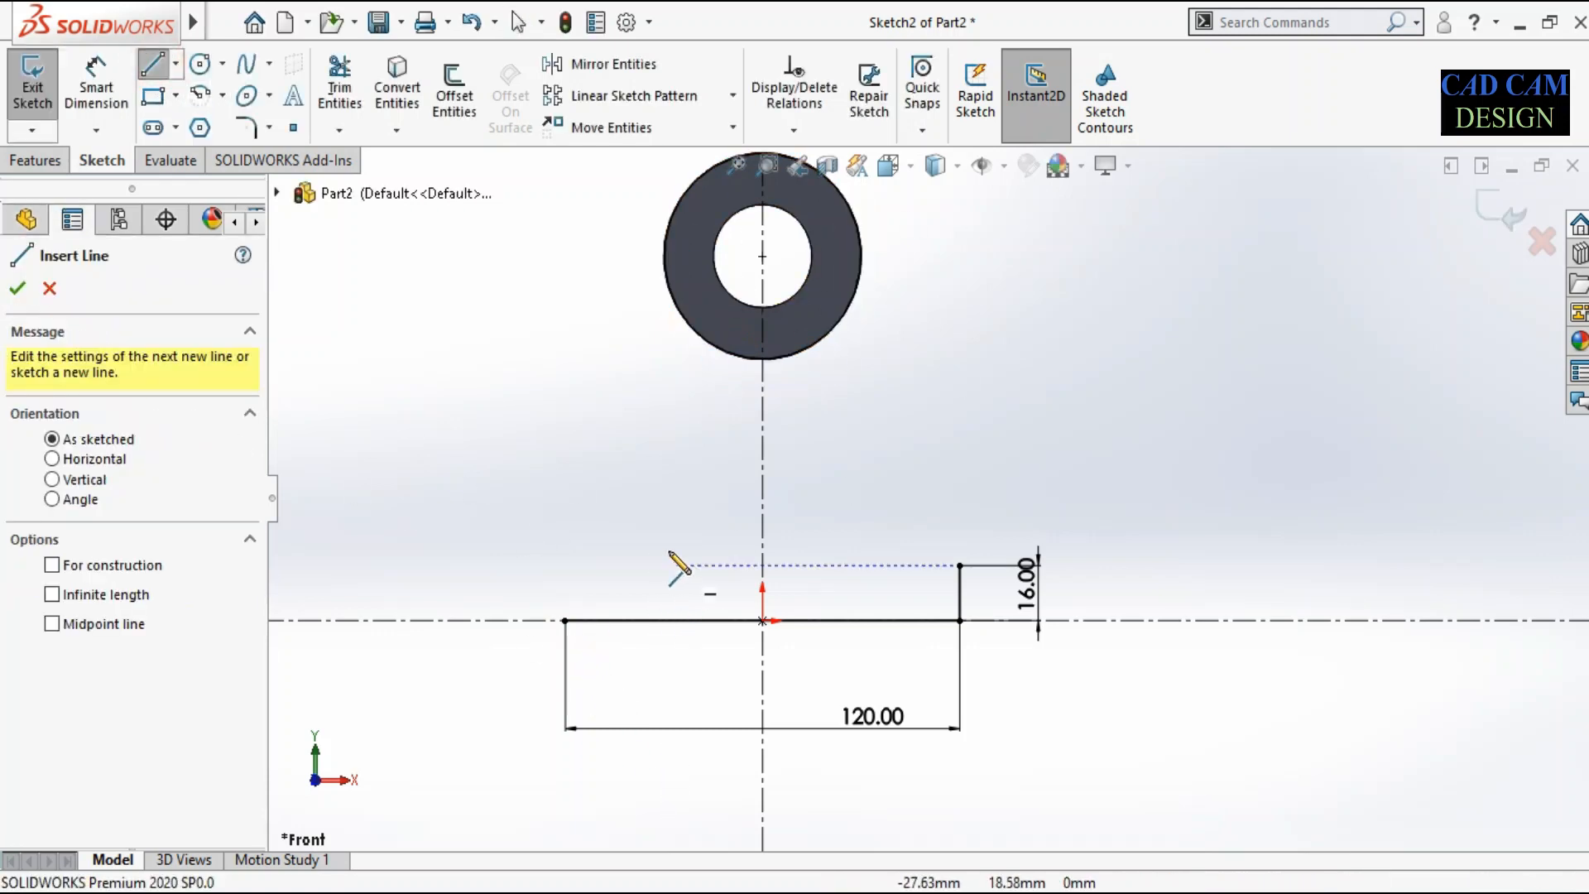
click(630, 64)
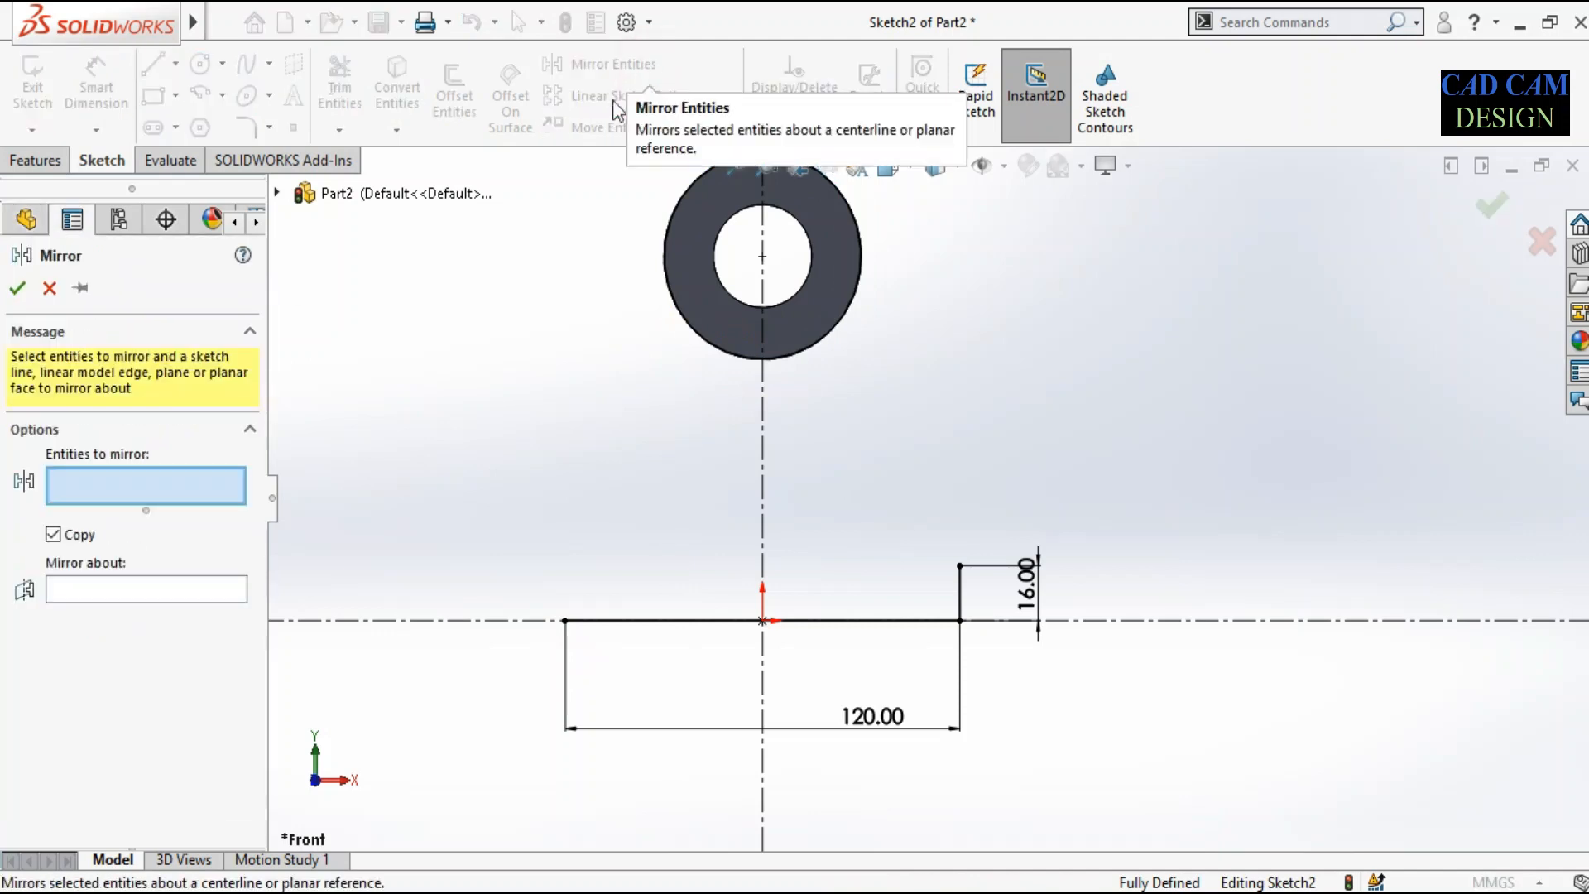
click(960, 590)
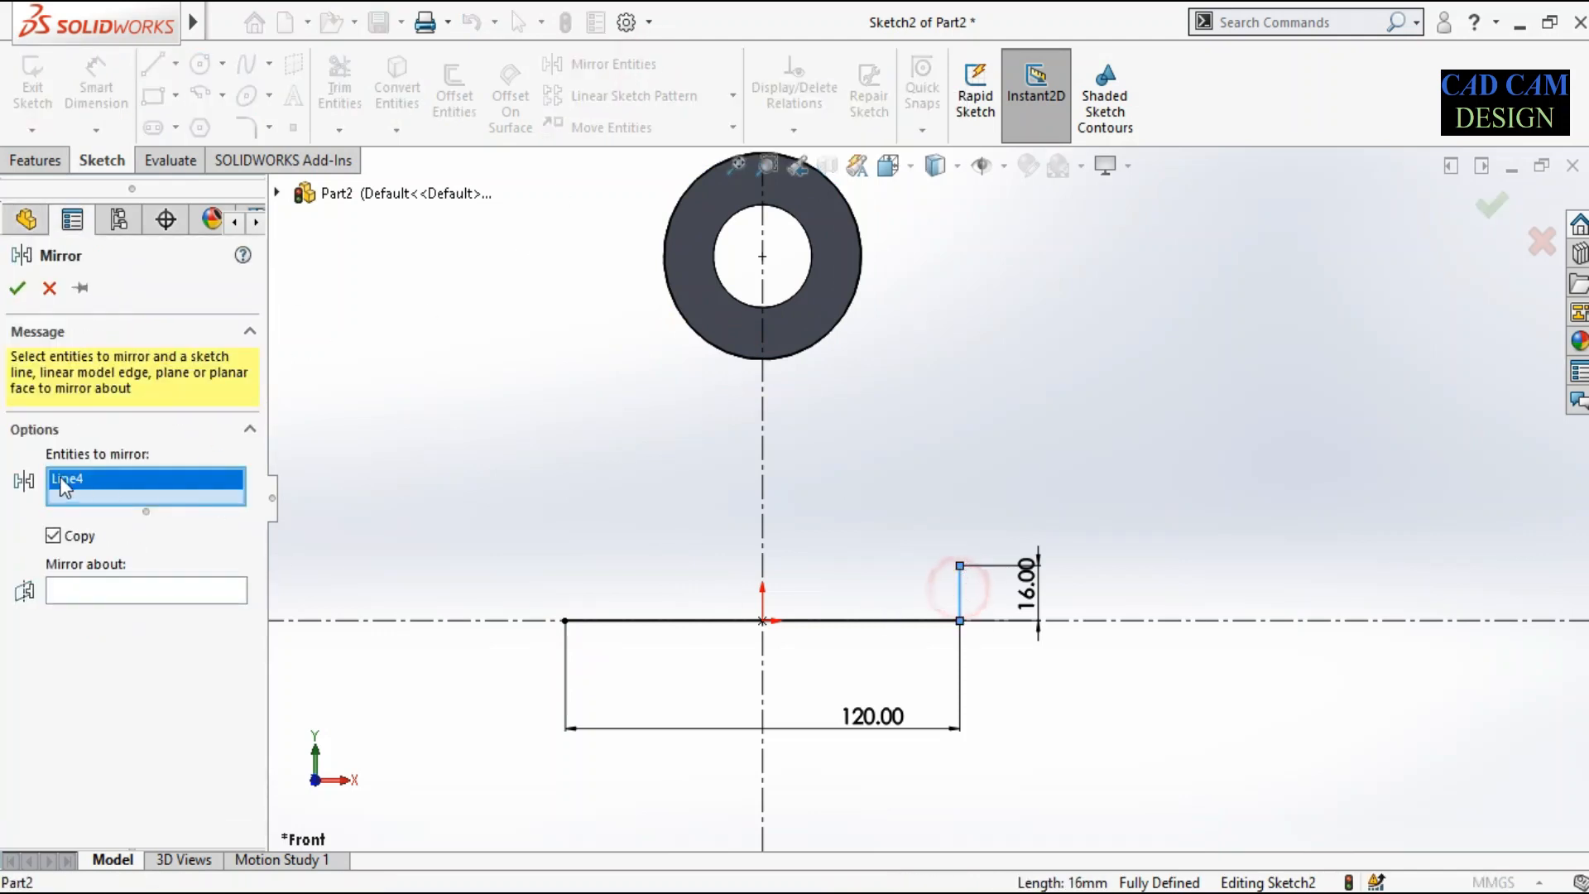
click(133, 591)
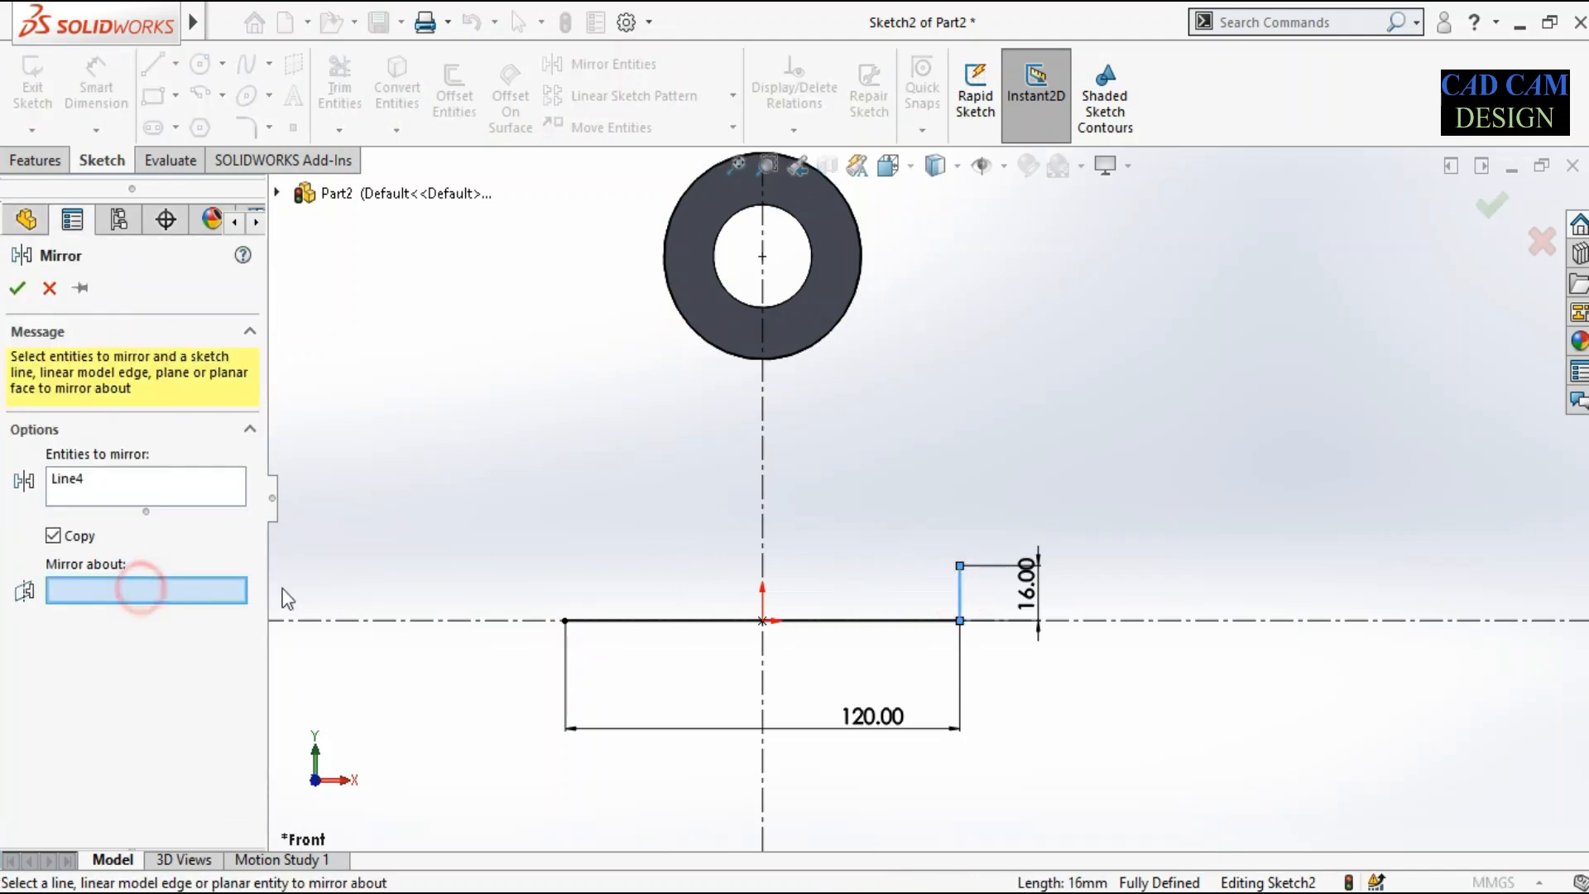
click(765, 490)
click(19, 288)
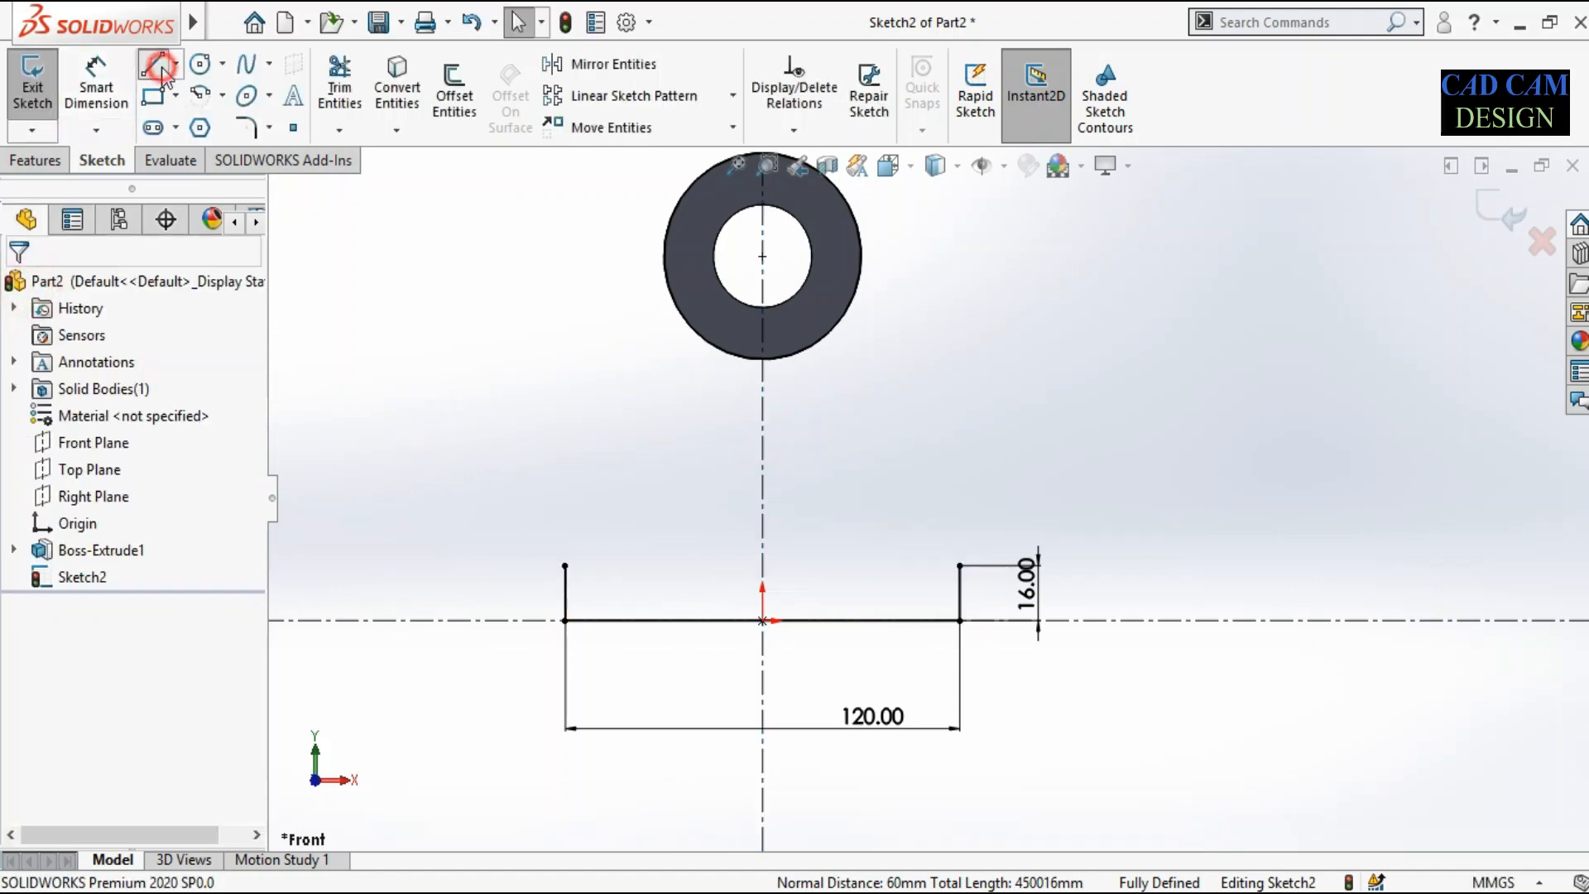
Sketch a slanted line from the left vertical line's upper endpoint to a free point just left of the ring.
click(158, 63)
click(565, 566)
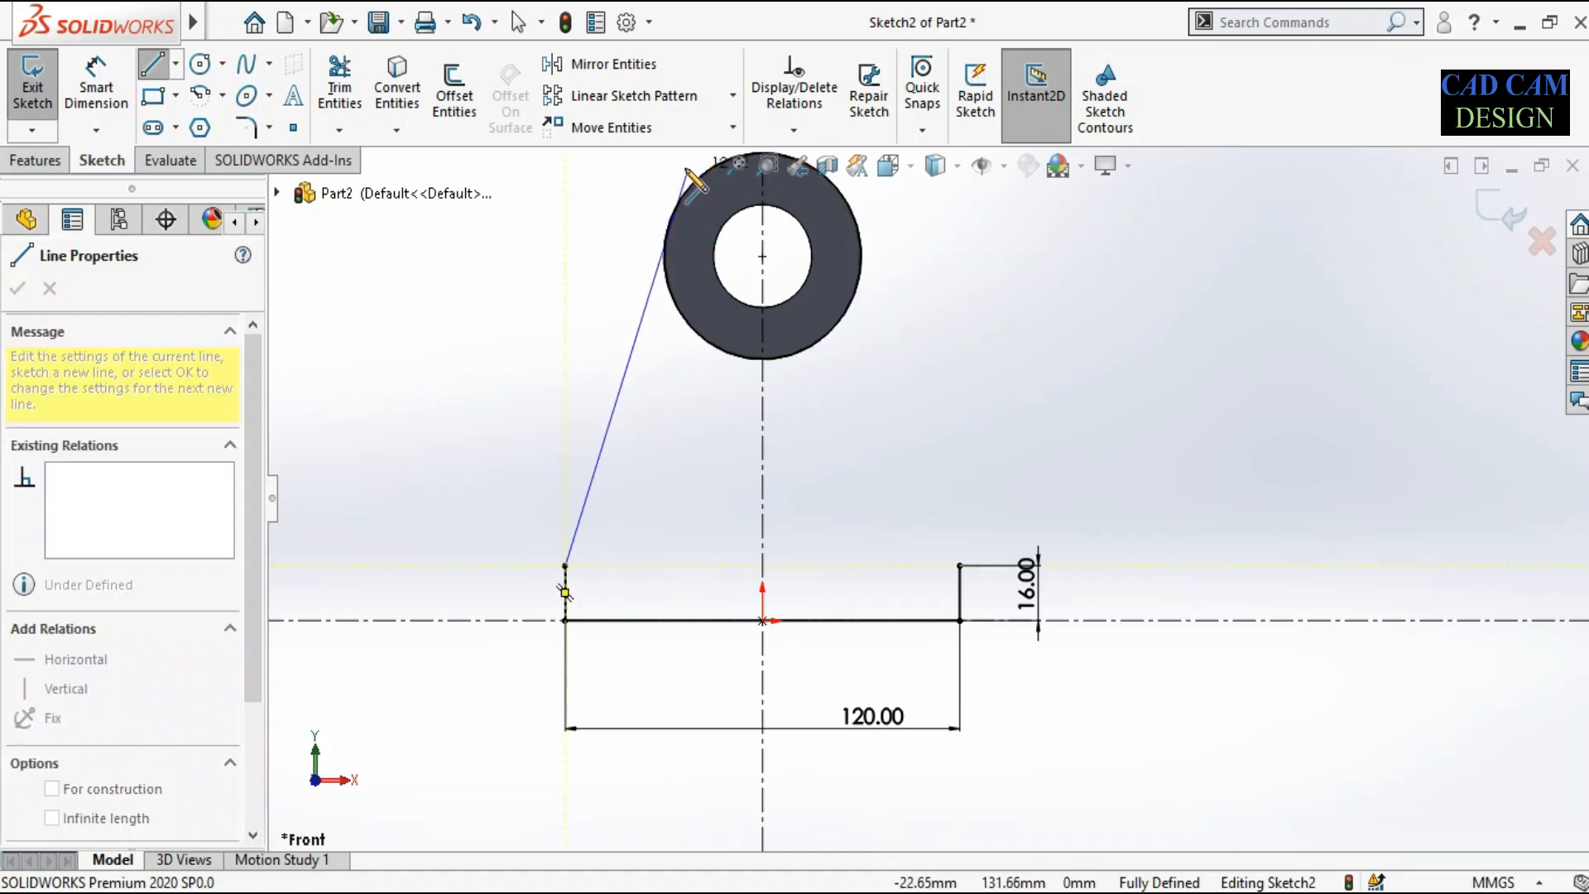
right_click(655, 175)
click(697, 199)
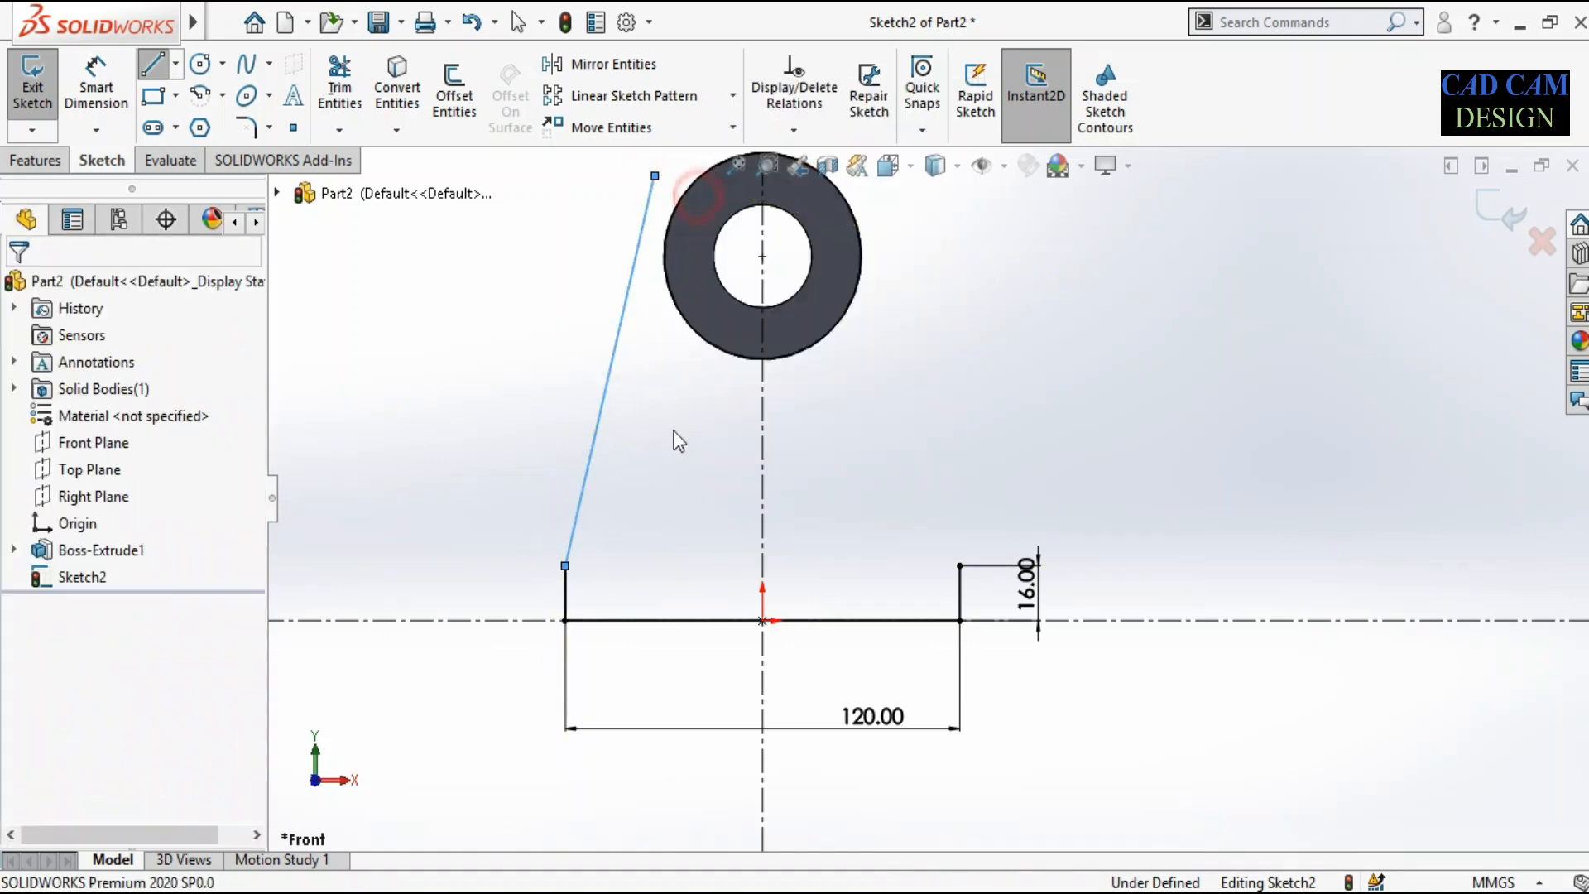
Add a tangent relation between the slanted line and the ring's converted outer circle.
scroll(697, 215, down, 3)
click(786, 133)
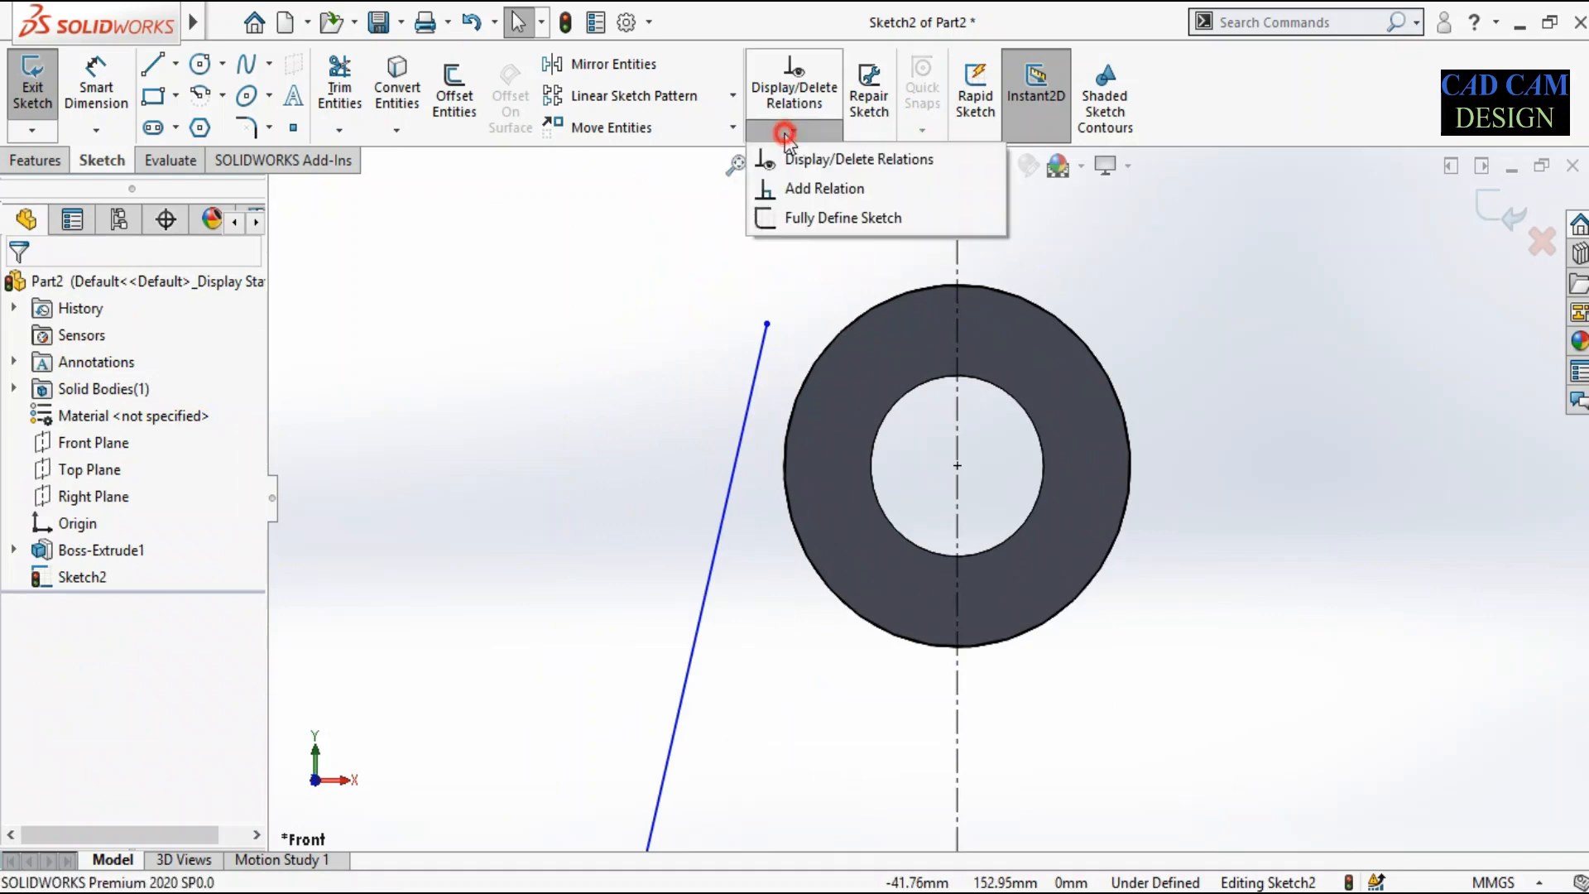
click(797, 191)
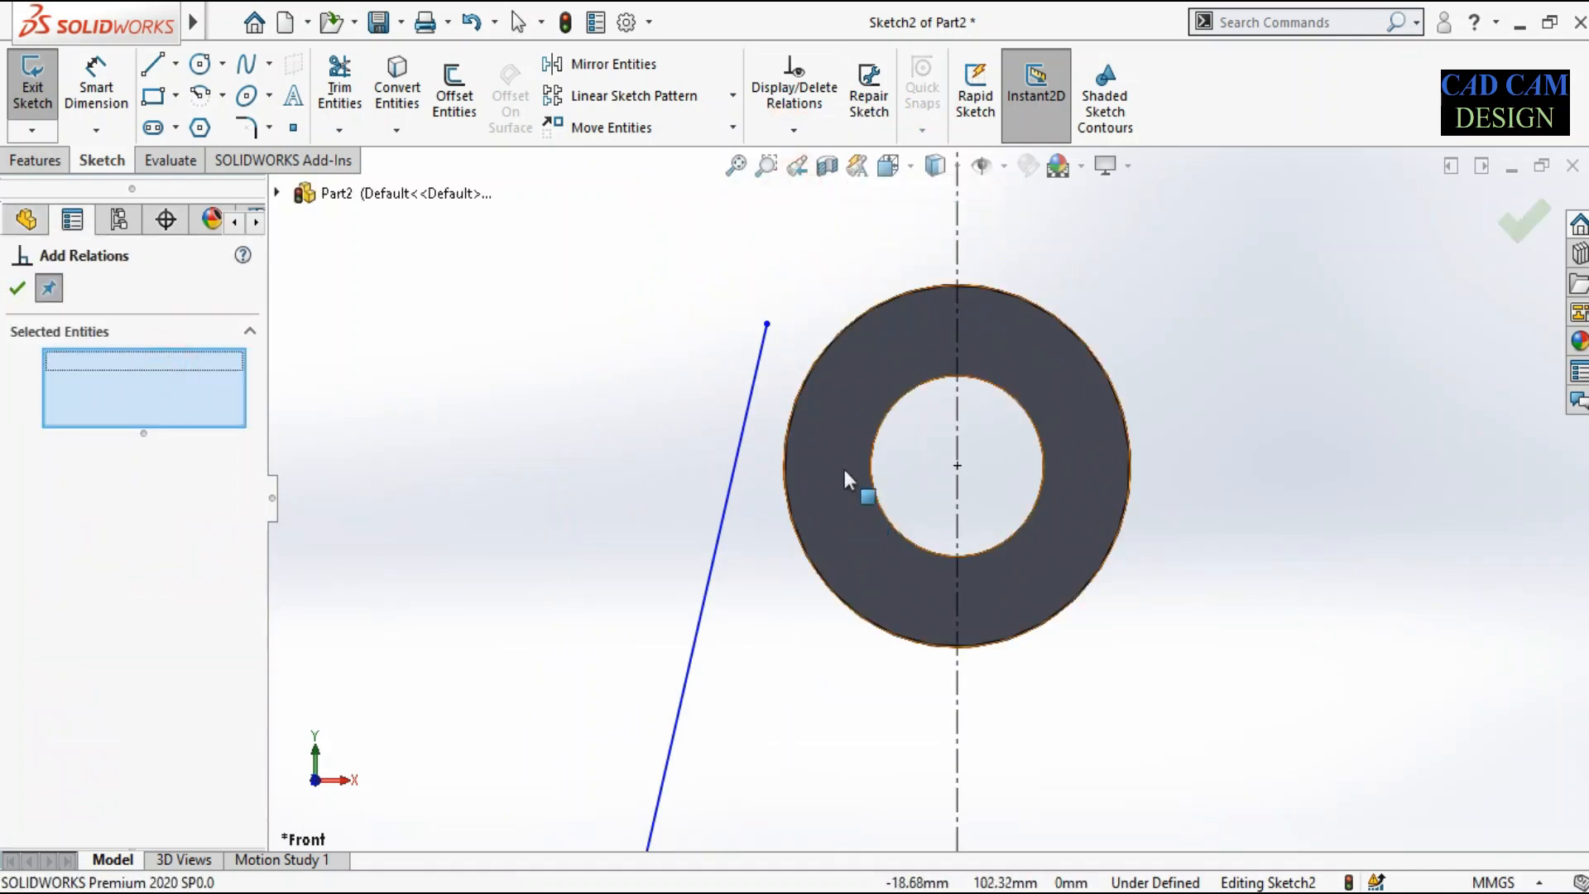
click(807, 382)
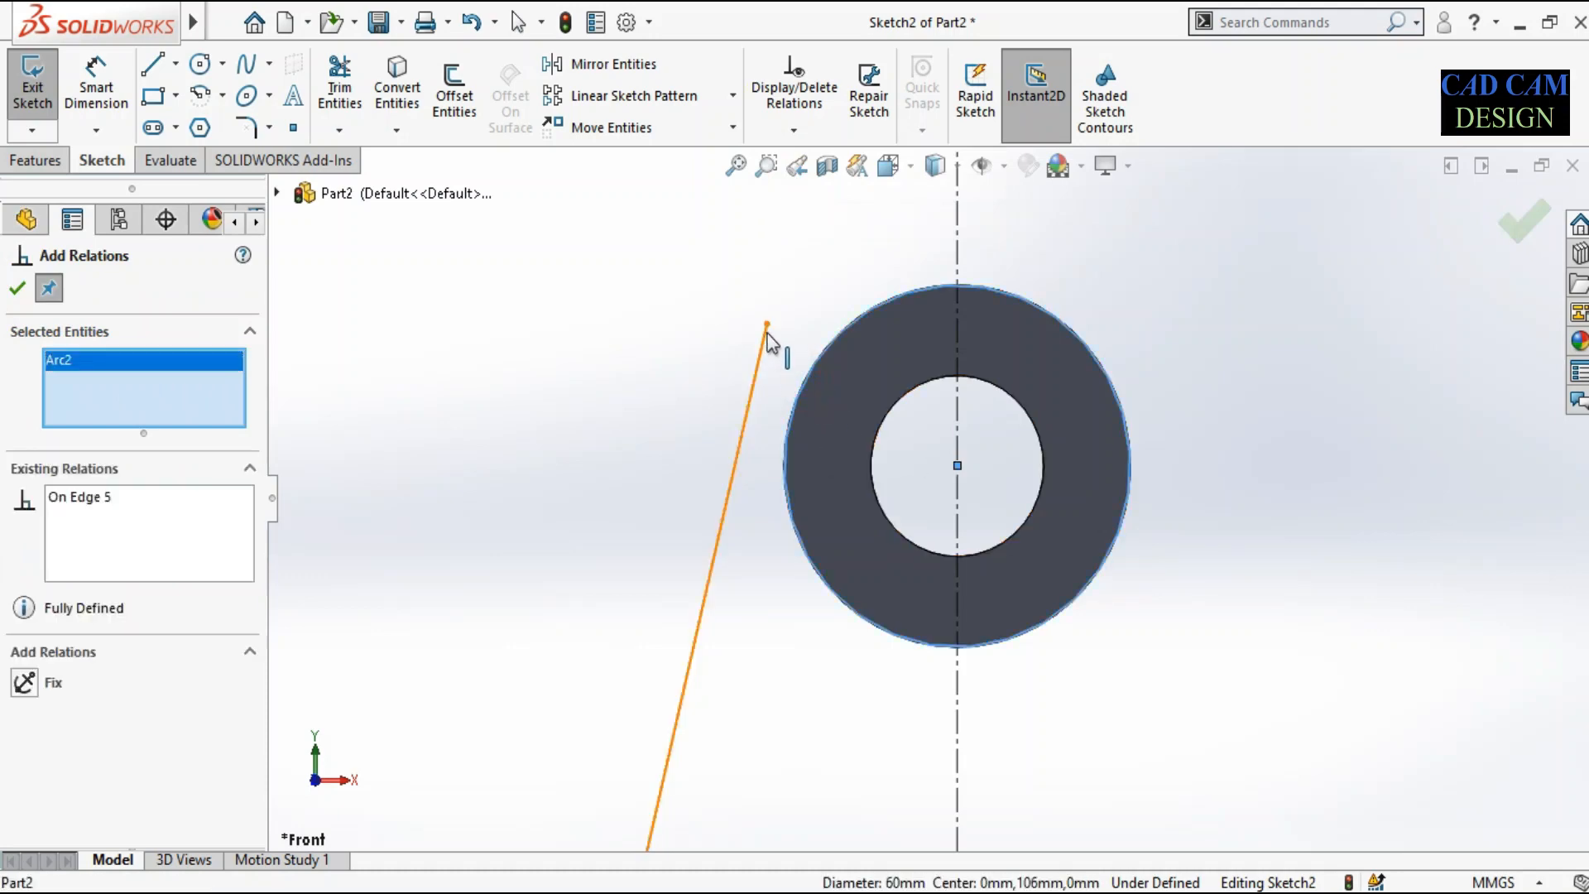
click(763, 346)
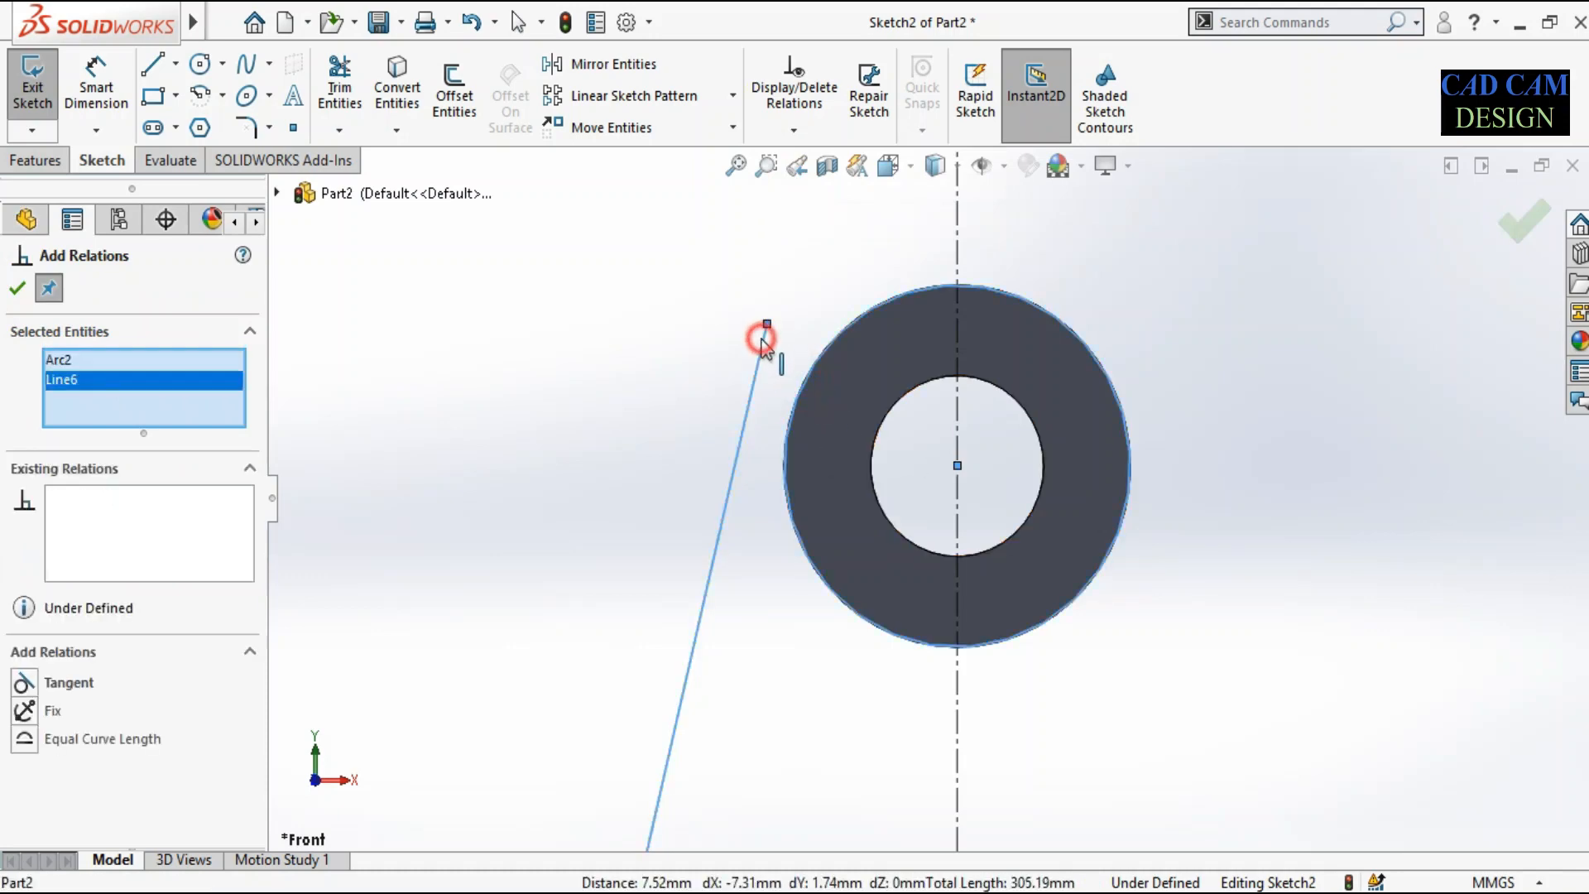
click(62, 684)
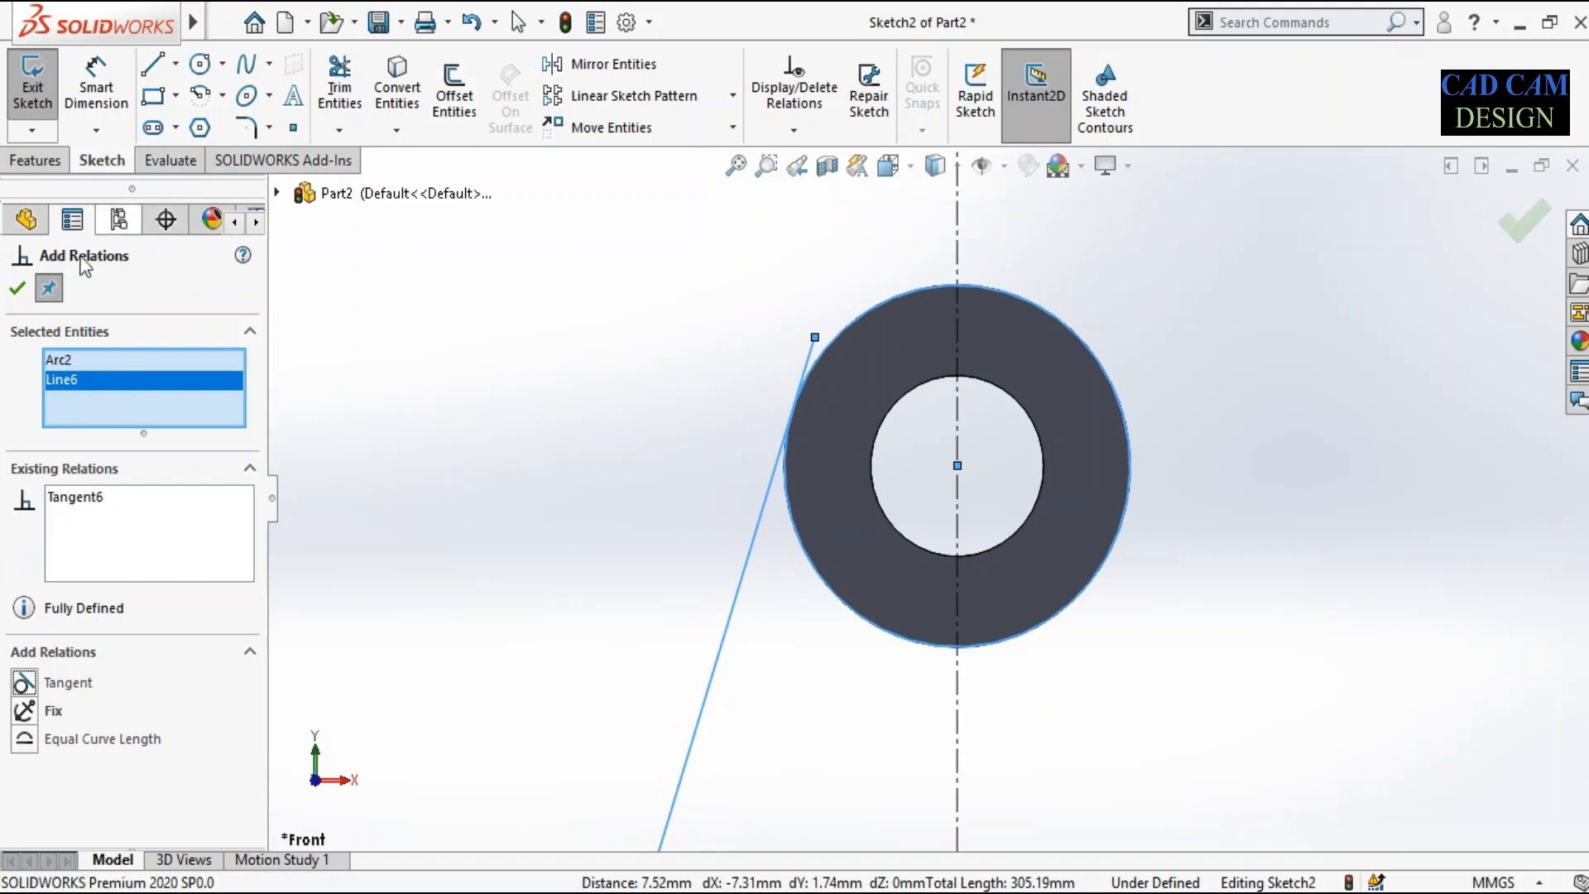
click(17, 288)
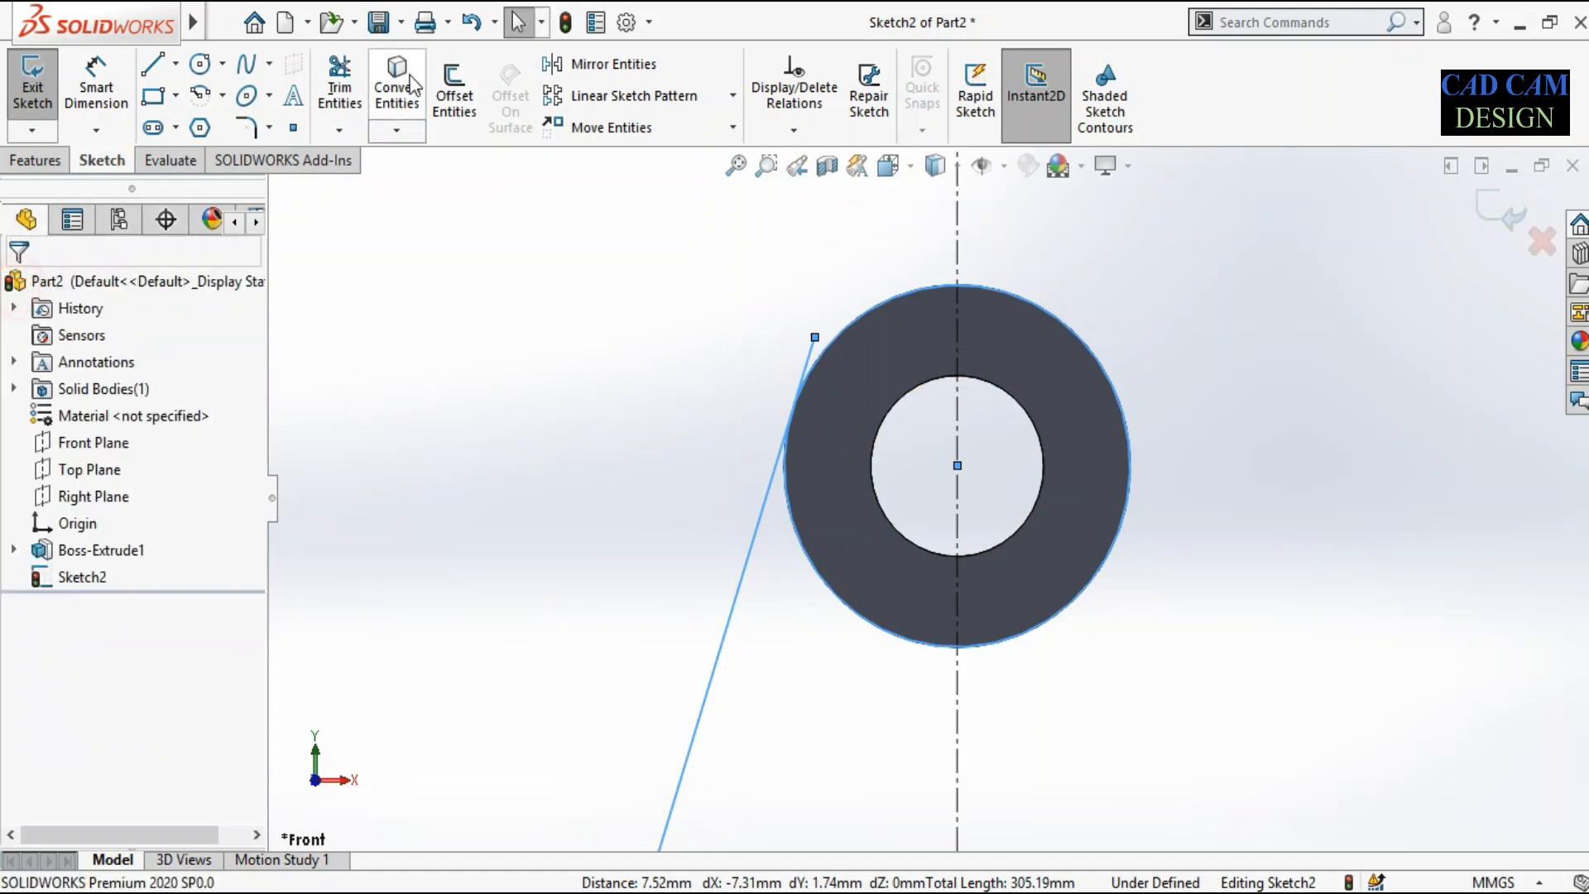
Trim the part of the slanted line that extends past its tangent point on the ring's outer circle.
click(337, 82)
scroll(853, 364, down, 5)
mouse_move(755, 410)
mouse_down()
mouse_move(706, 433)
mouse_move(749, 410)
mouse_up()
scroll(729, 389, up, 4)
scroll(711, 377, up, 3)
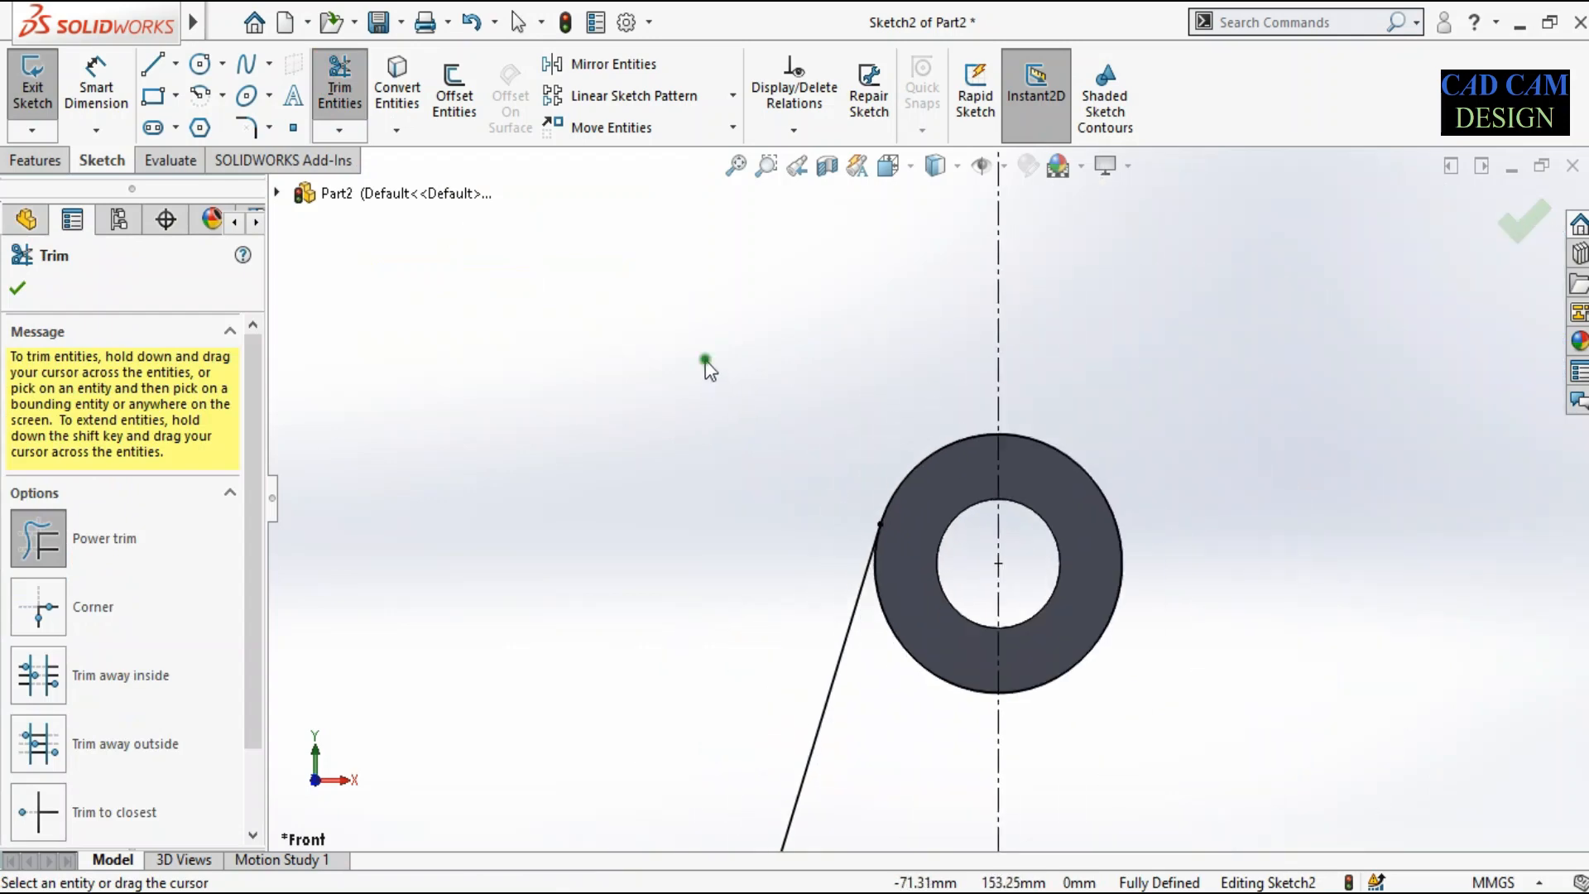
right_click(710, 365)
click(734, 436)
scroll(728, 434, up, 3)
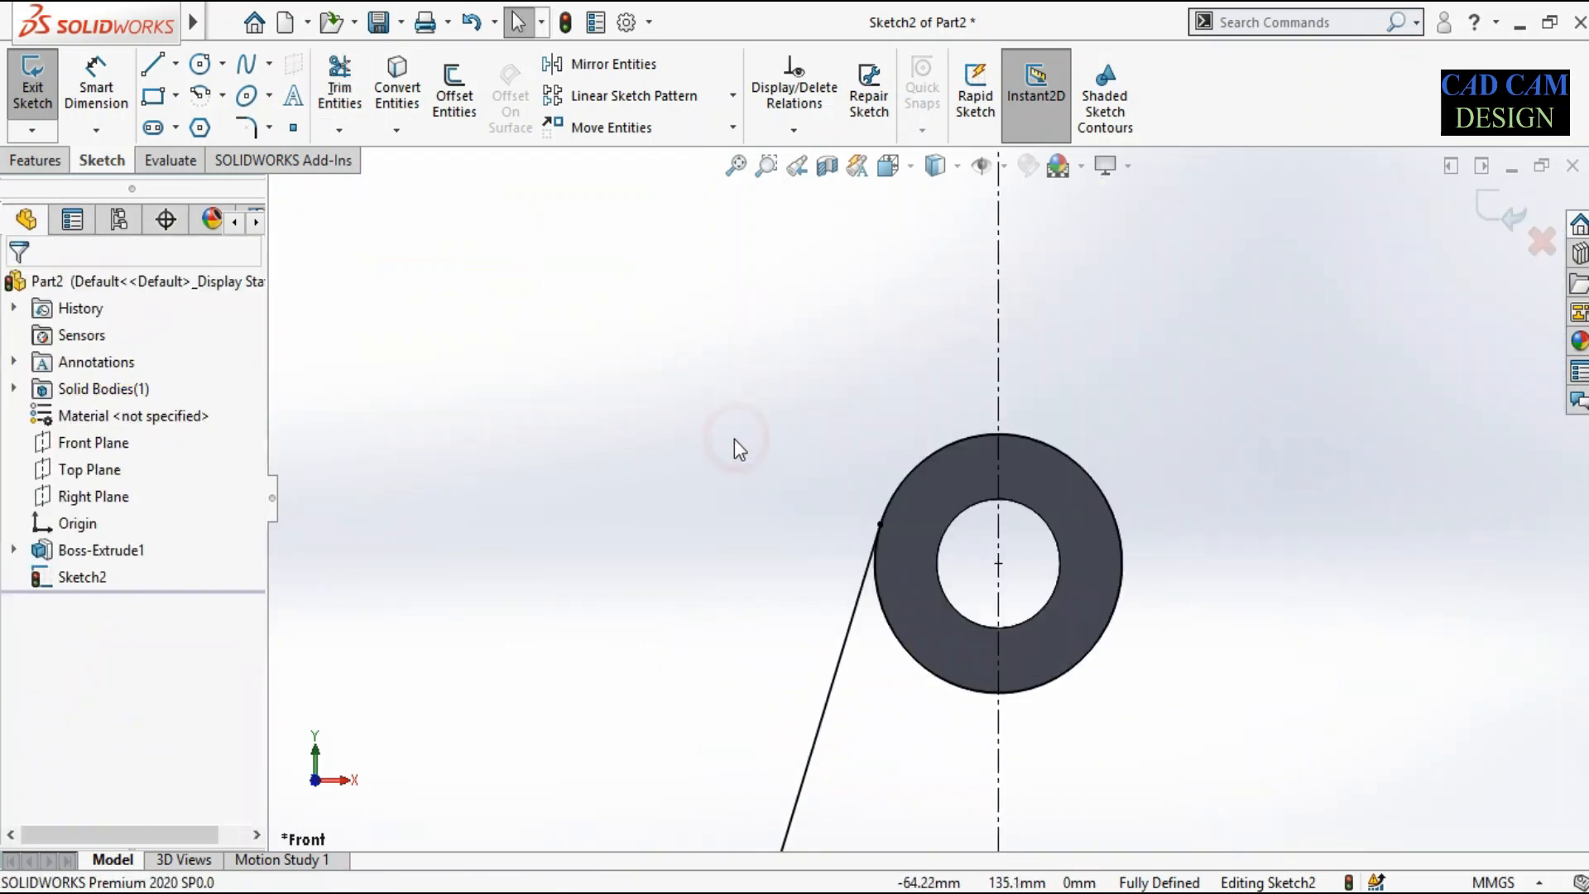
Mirror the slanted tangent line about the vertical centerline, keeping the original.
scroll(939, 497, down, 3)
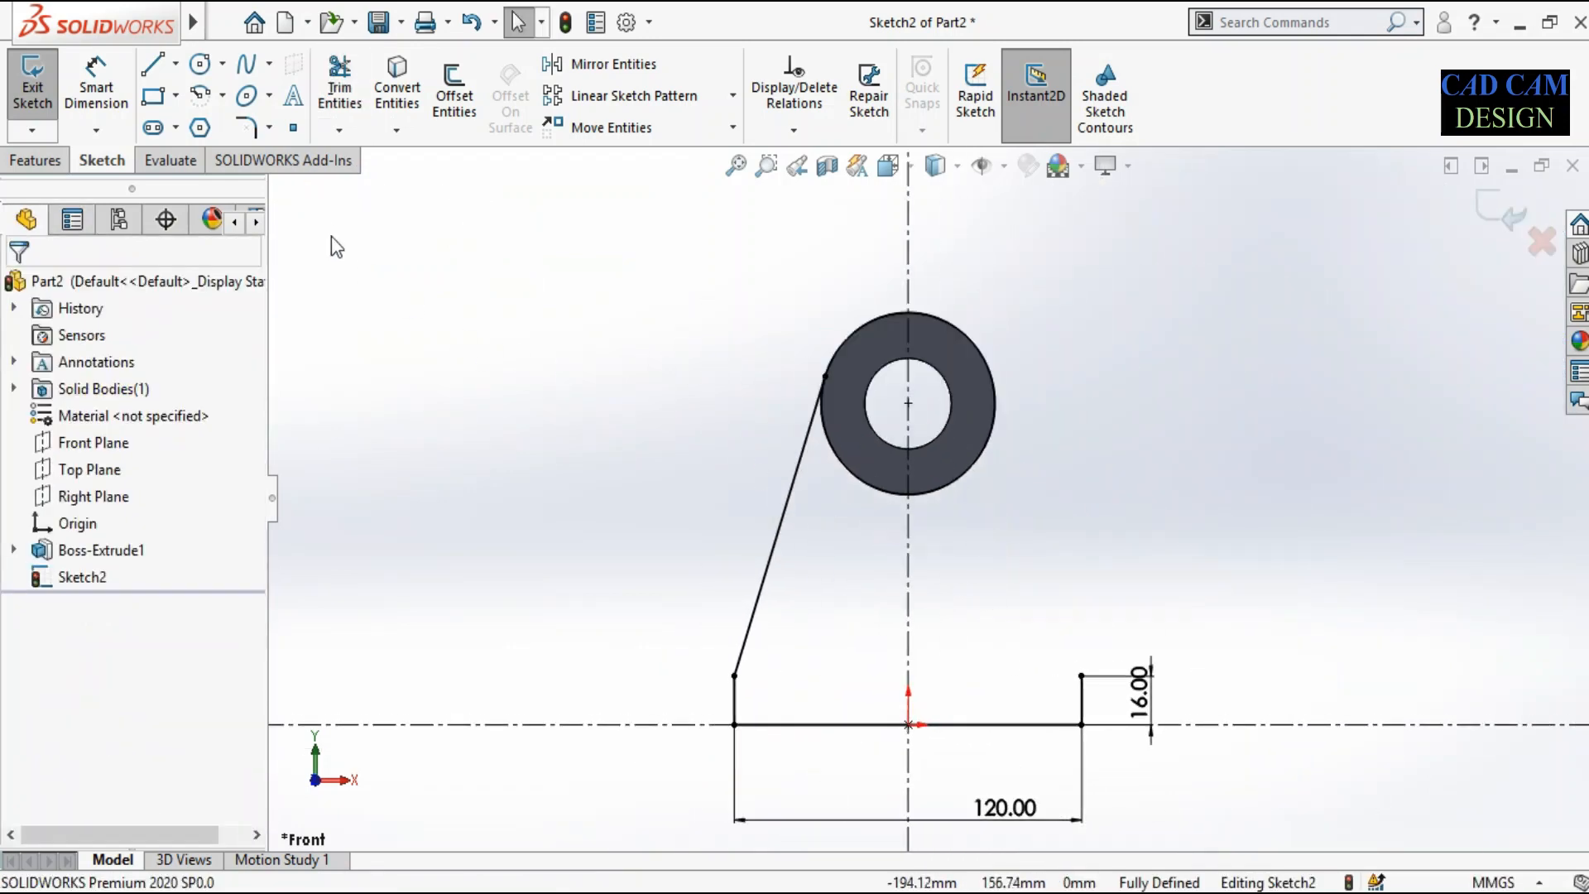
click(600, 64)
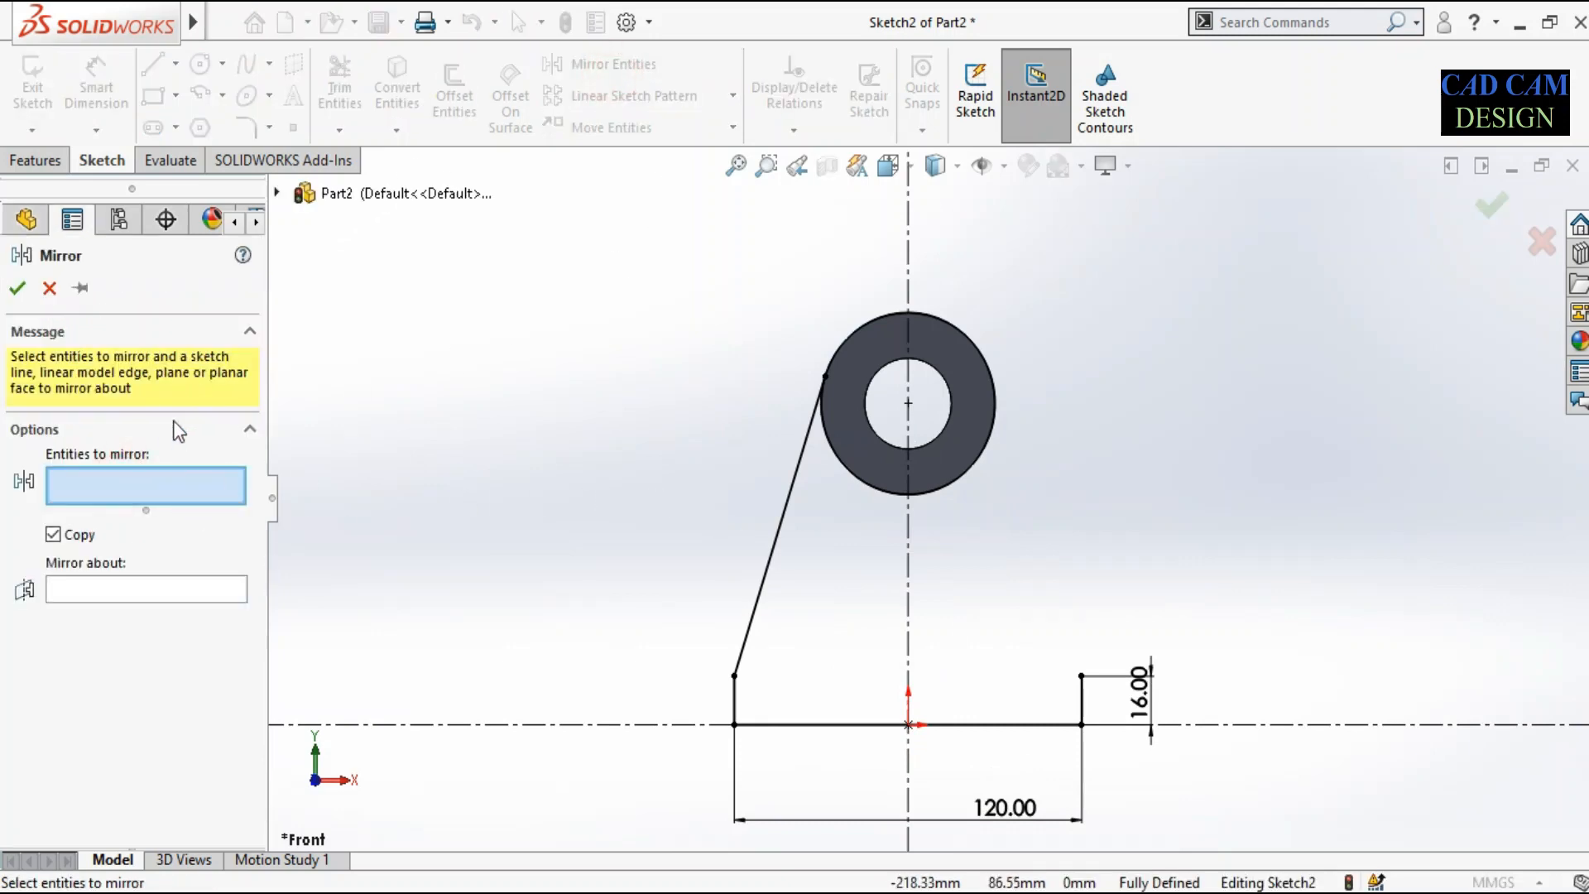
click(790, 502)
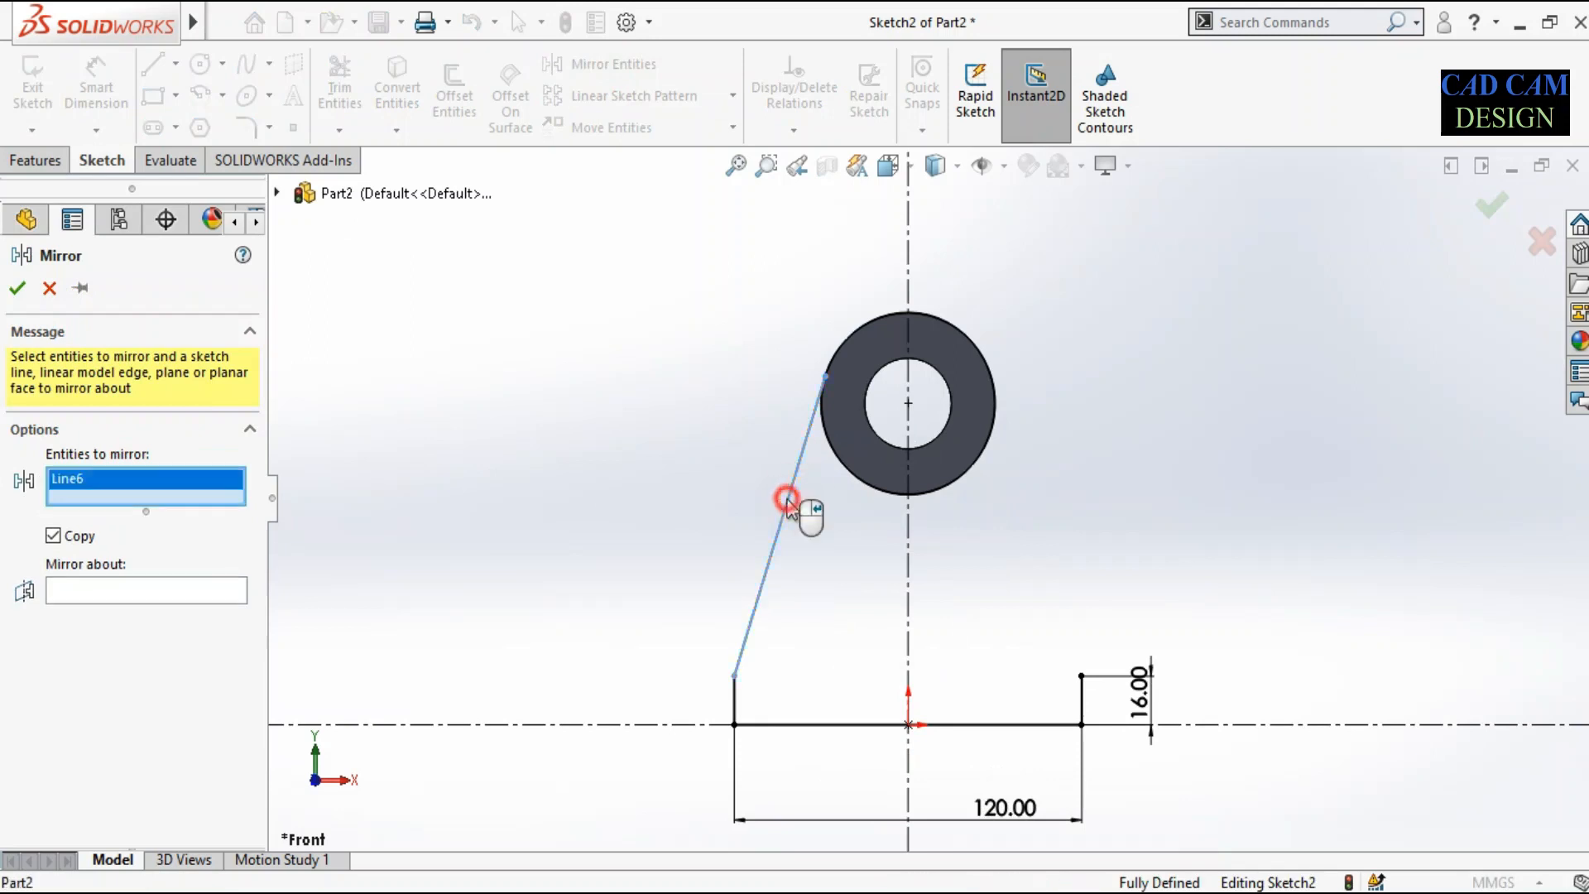
click(162, 592)
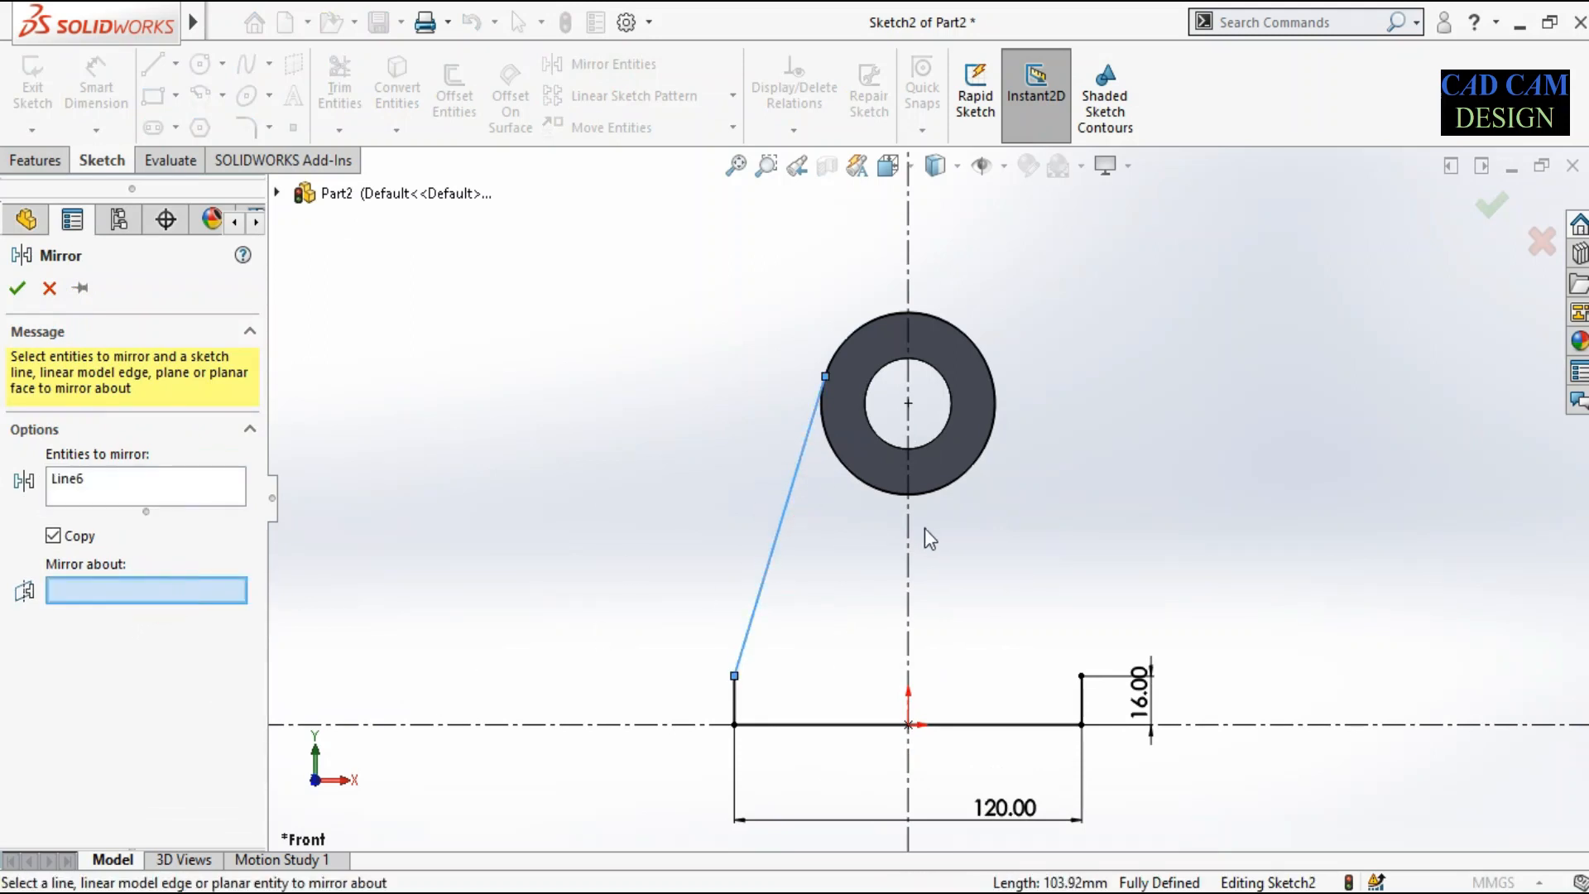
click(908, 553)
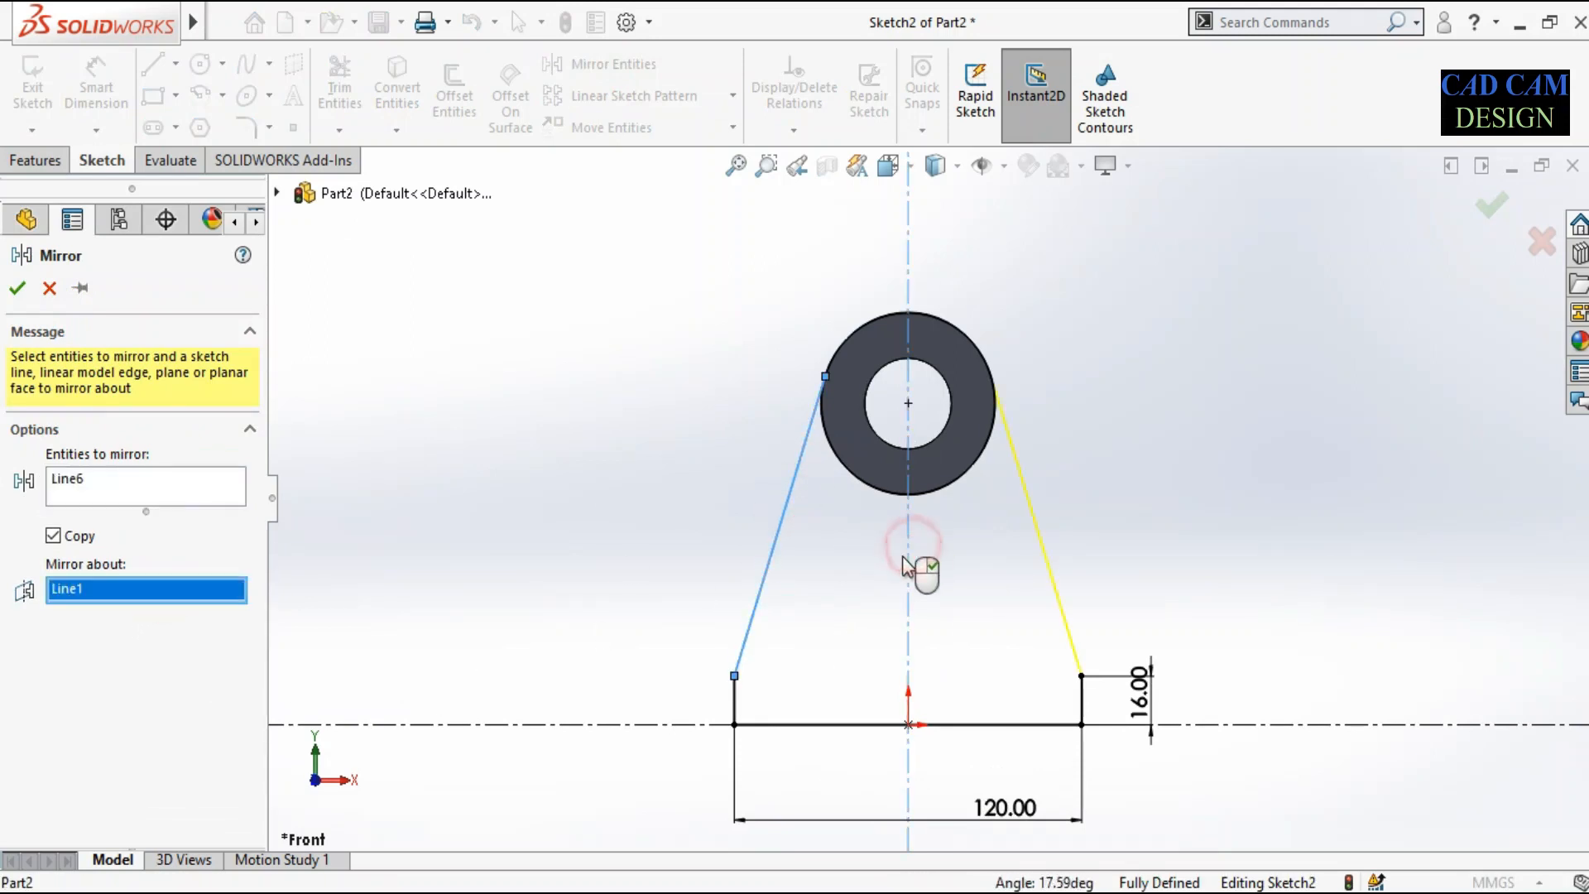
click(1493, 206)
Trim away the upper arc of the converted circle between the two tangent lines to close the plate profile.
scroll(948, 364, down, 5)
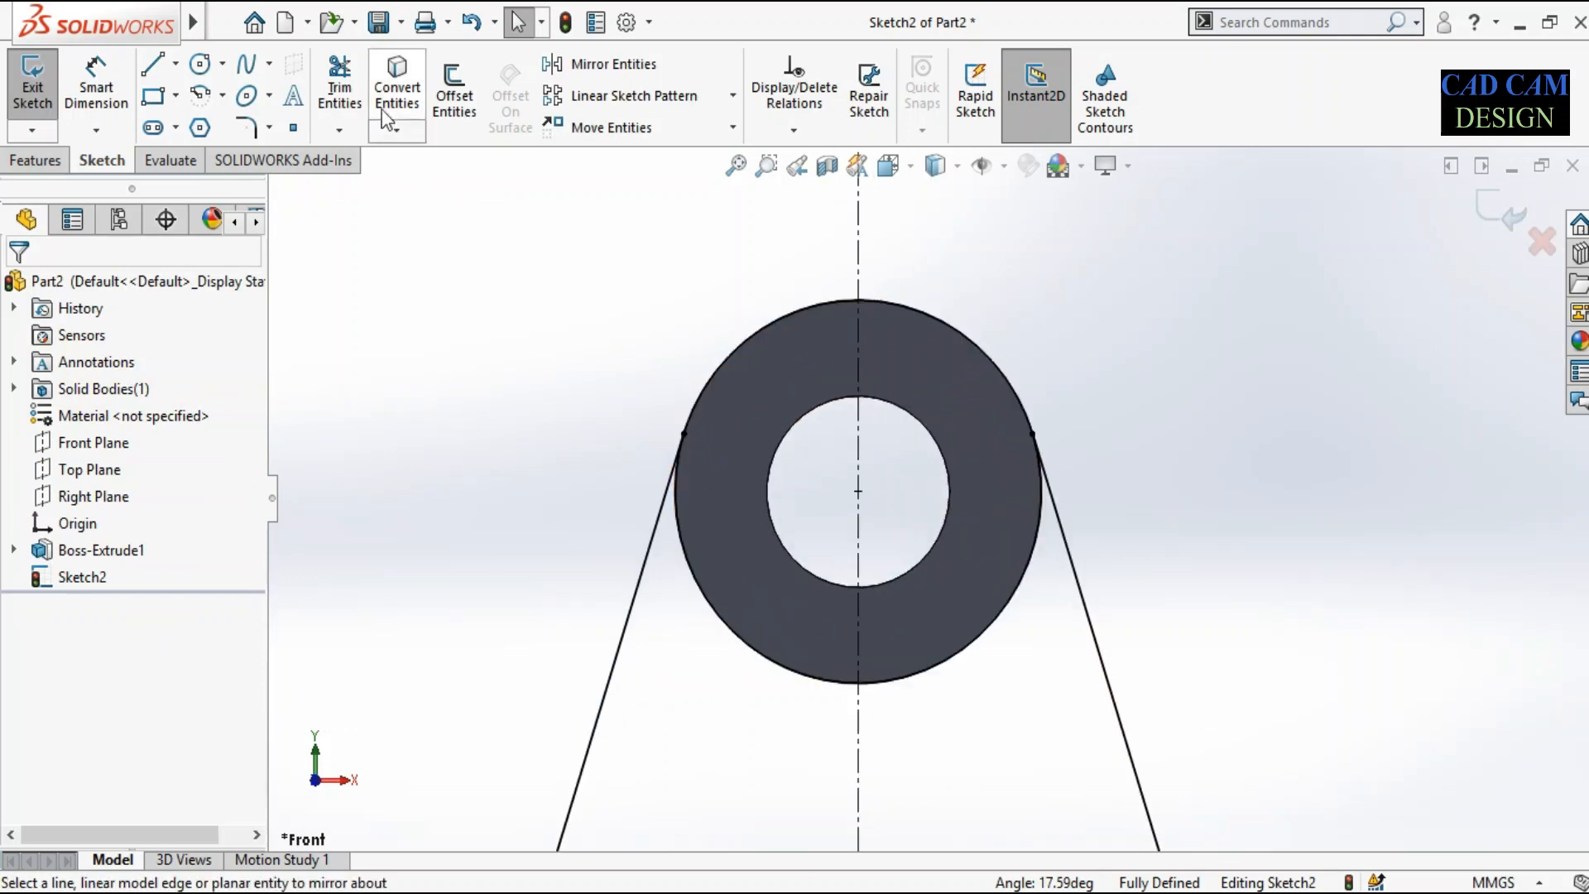
click(336, 62)
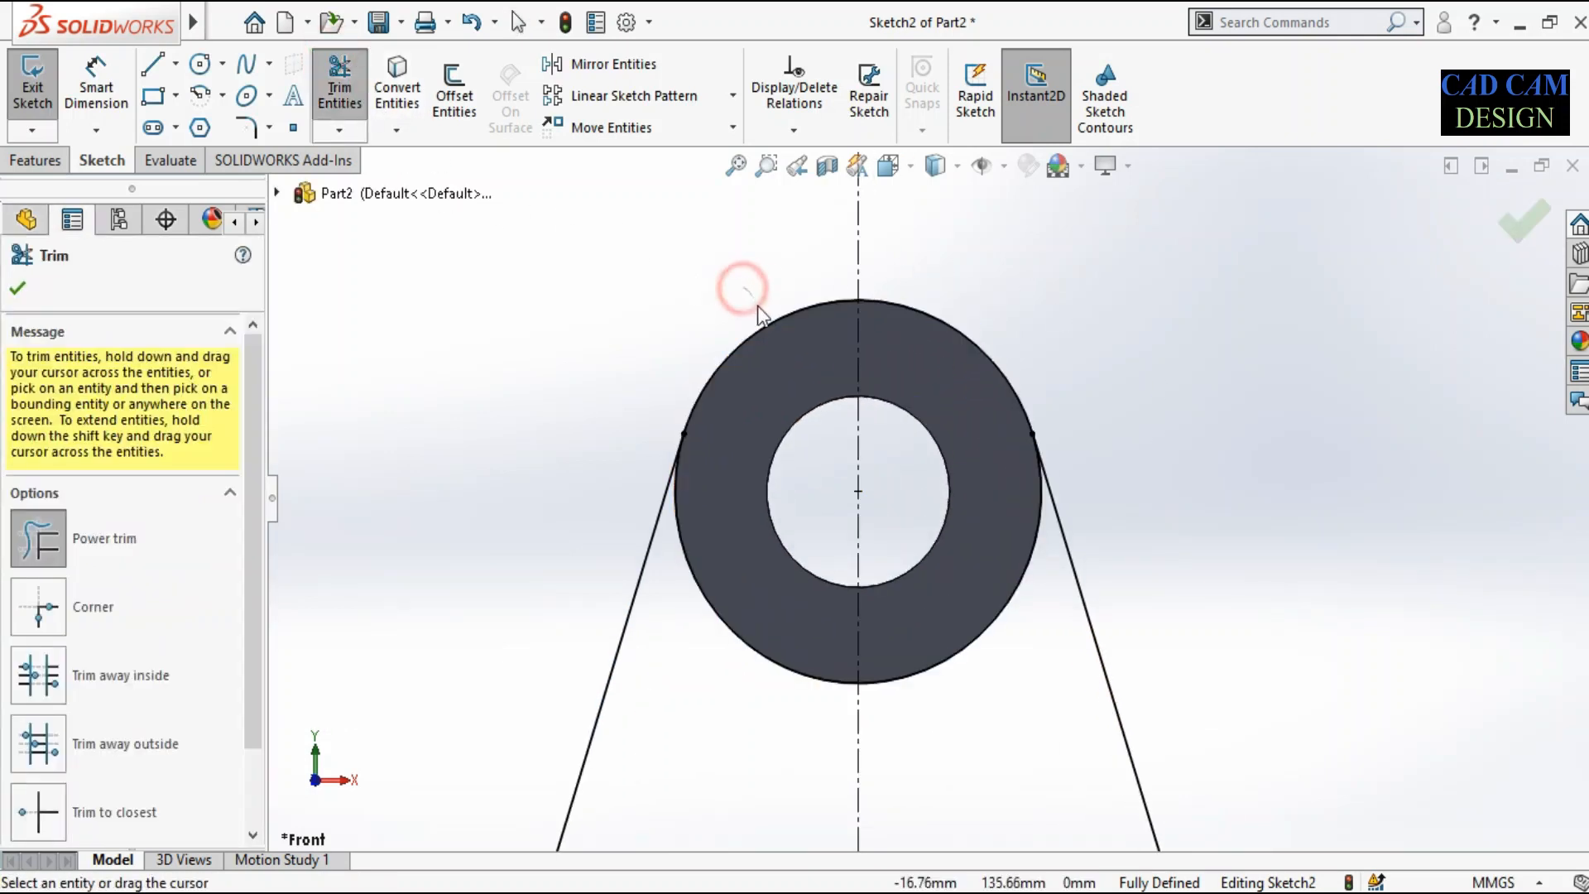
click(998, 267)
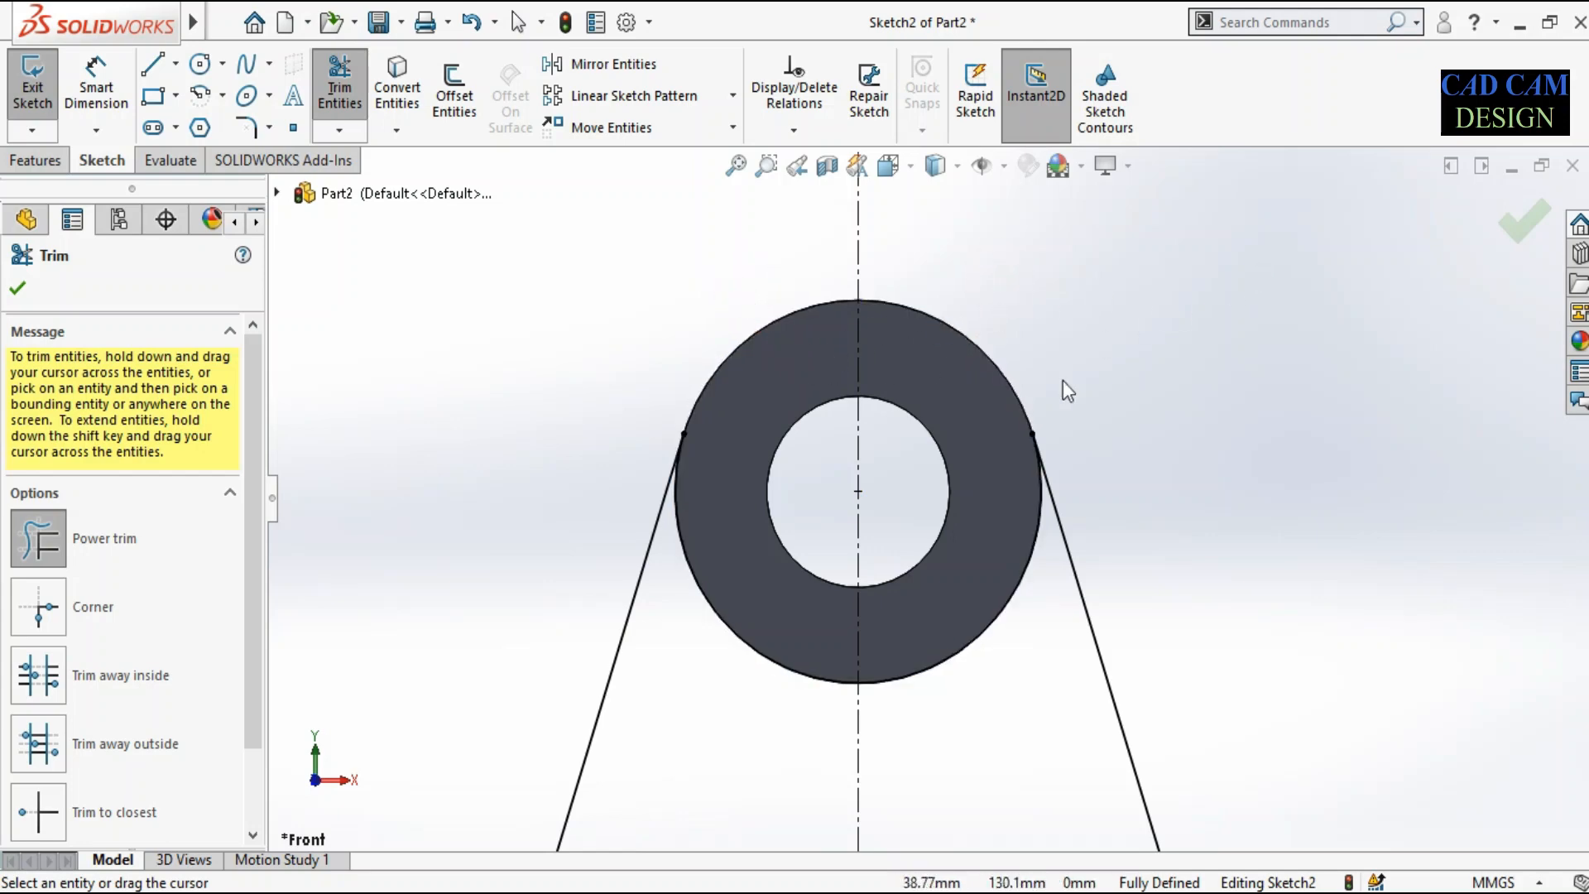
scroll(946, 459, up, 5)
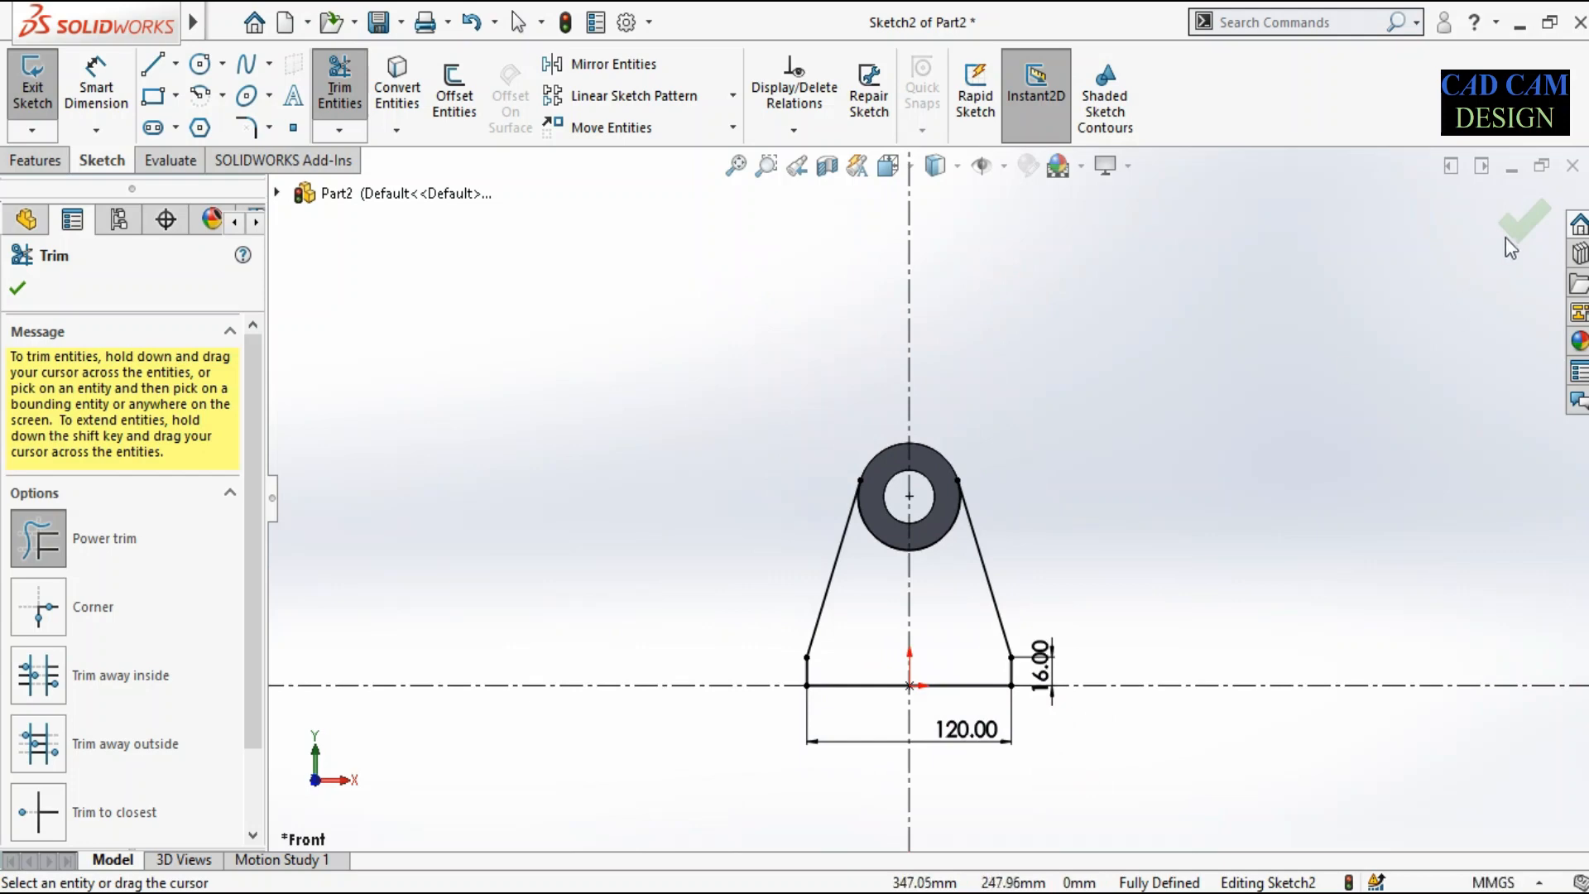
click(1523, 218)
Exit the sketch and extrude the plate profile 16 mm blind in the reversed direction, merged with the ring, checking the thickness in the Paint drawing.
middle_drag(1216, 518, 979, 479)
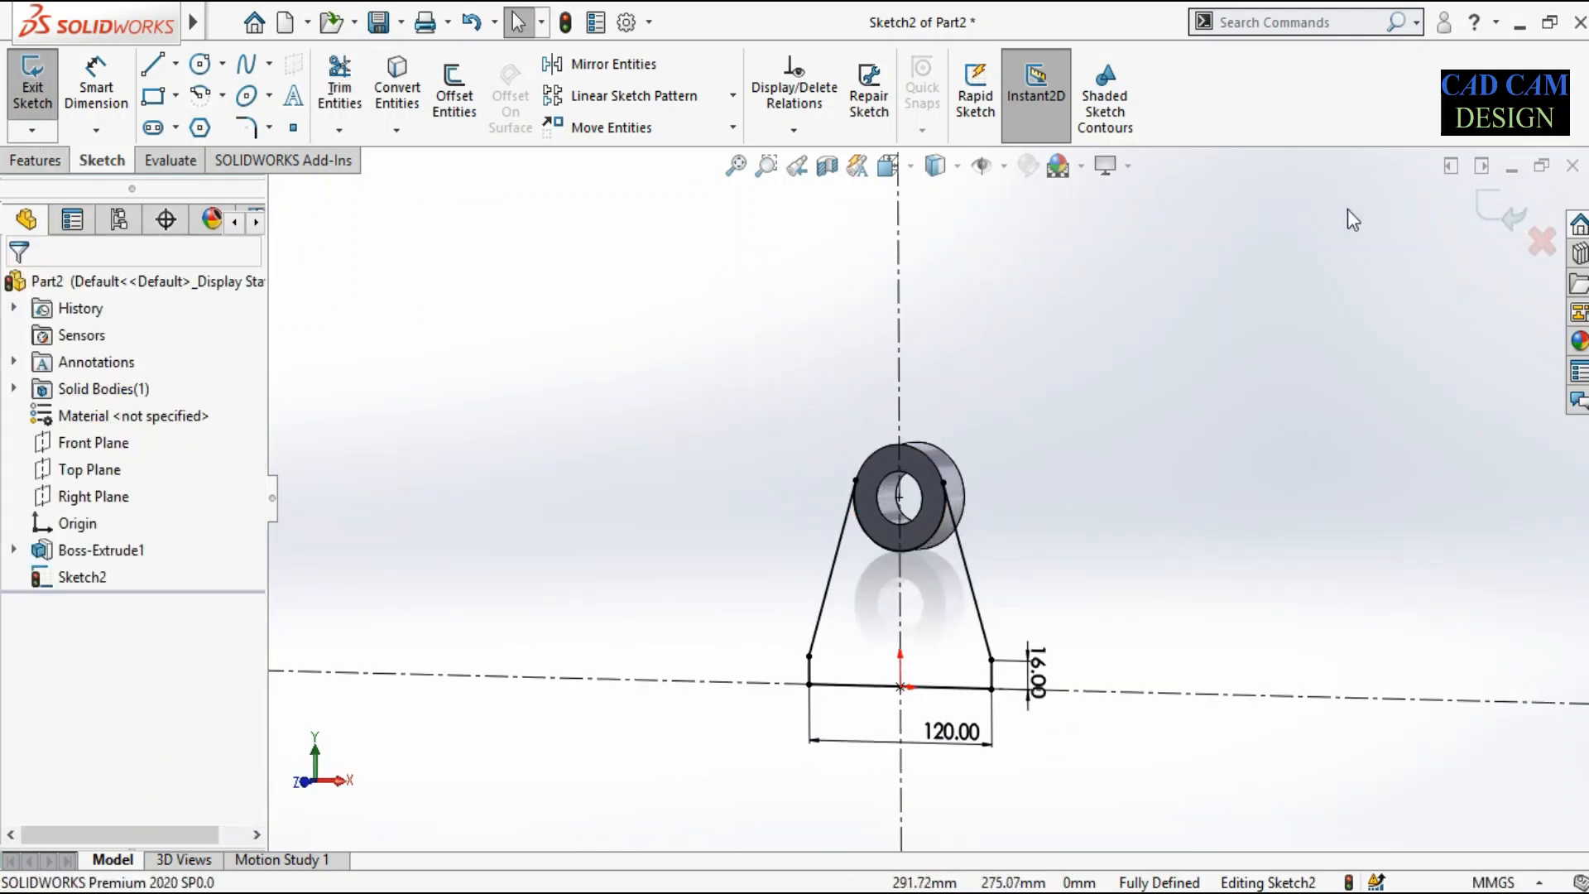
click(1520, 220)
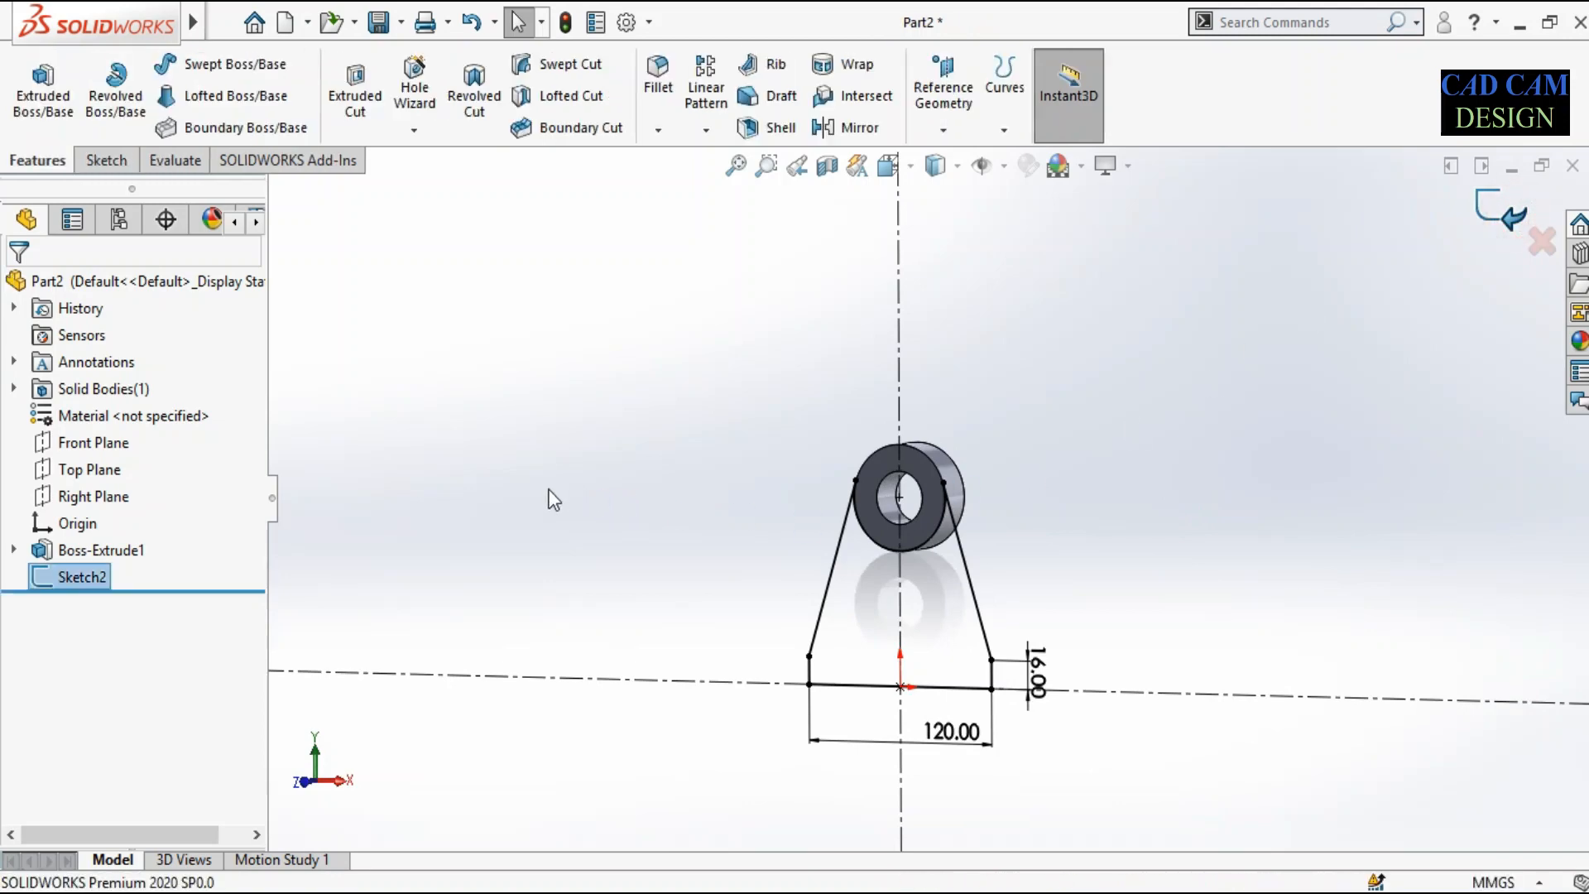
click(43, 91)
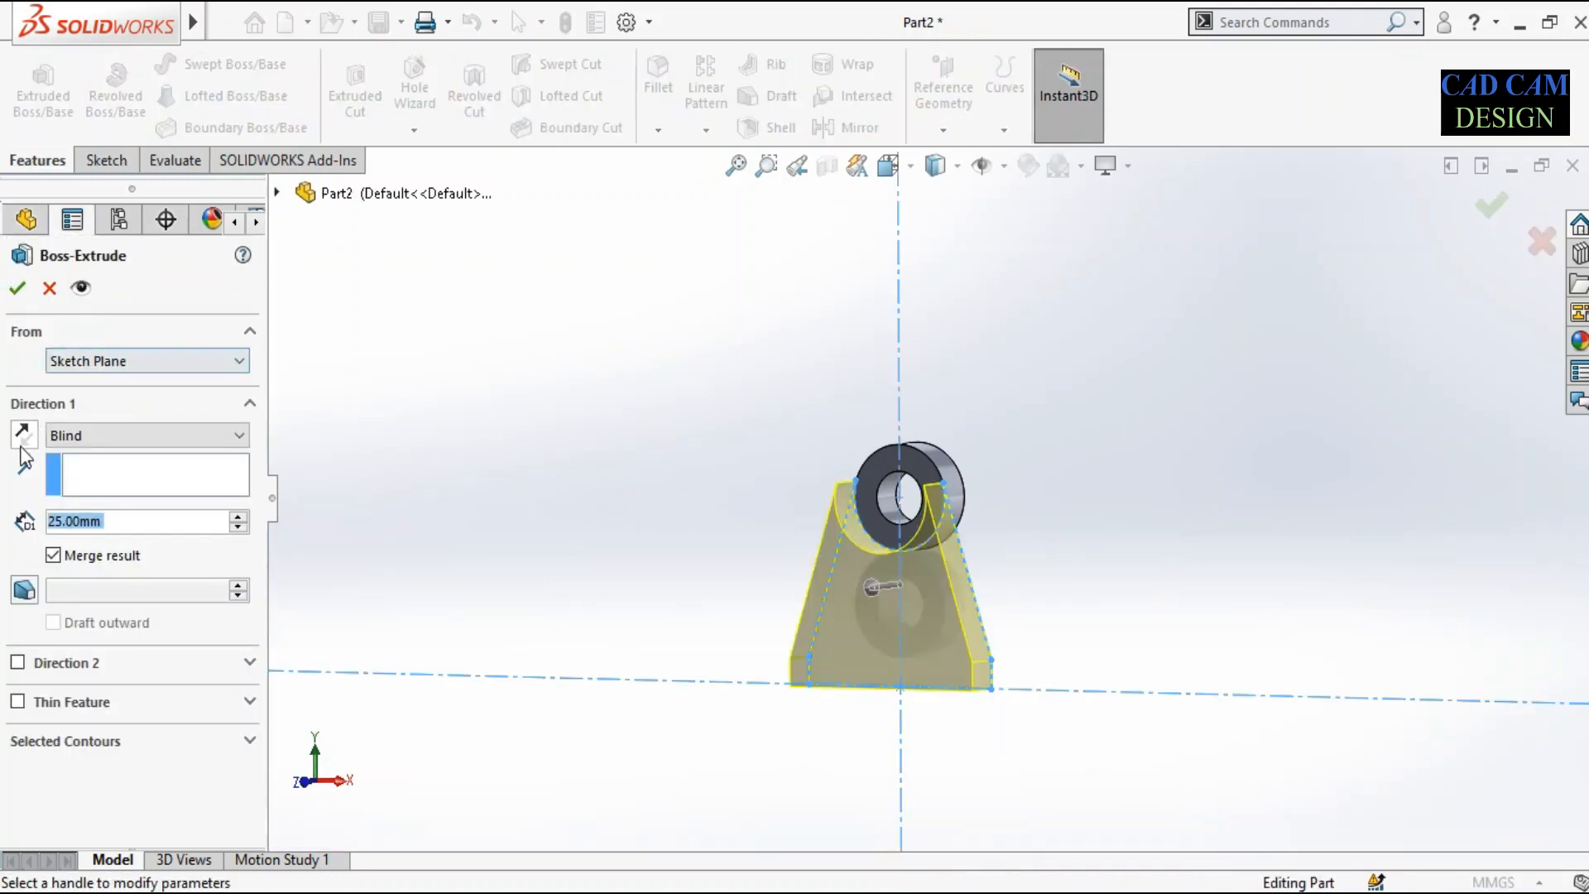
click(22, 438)
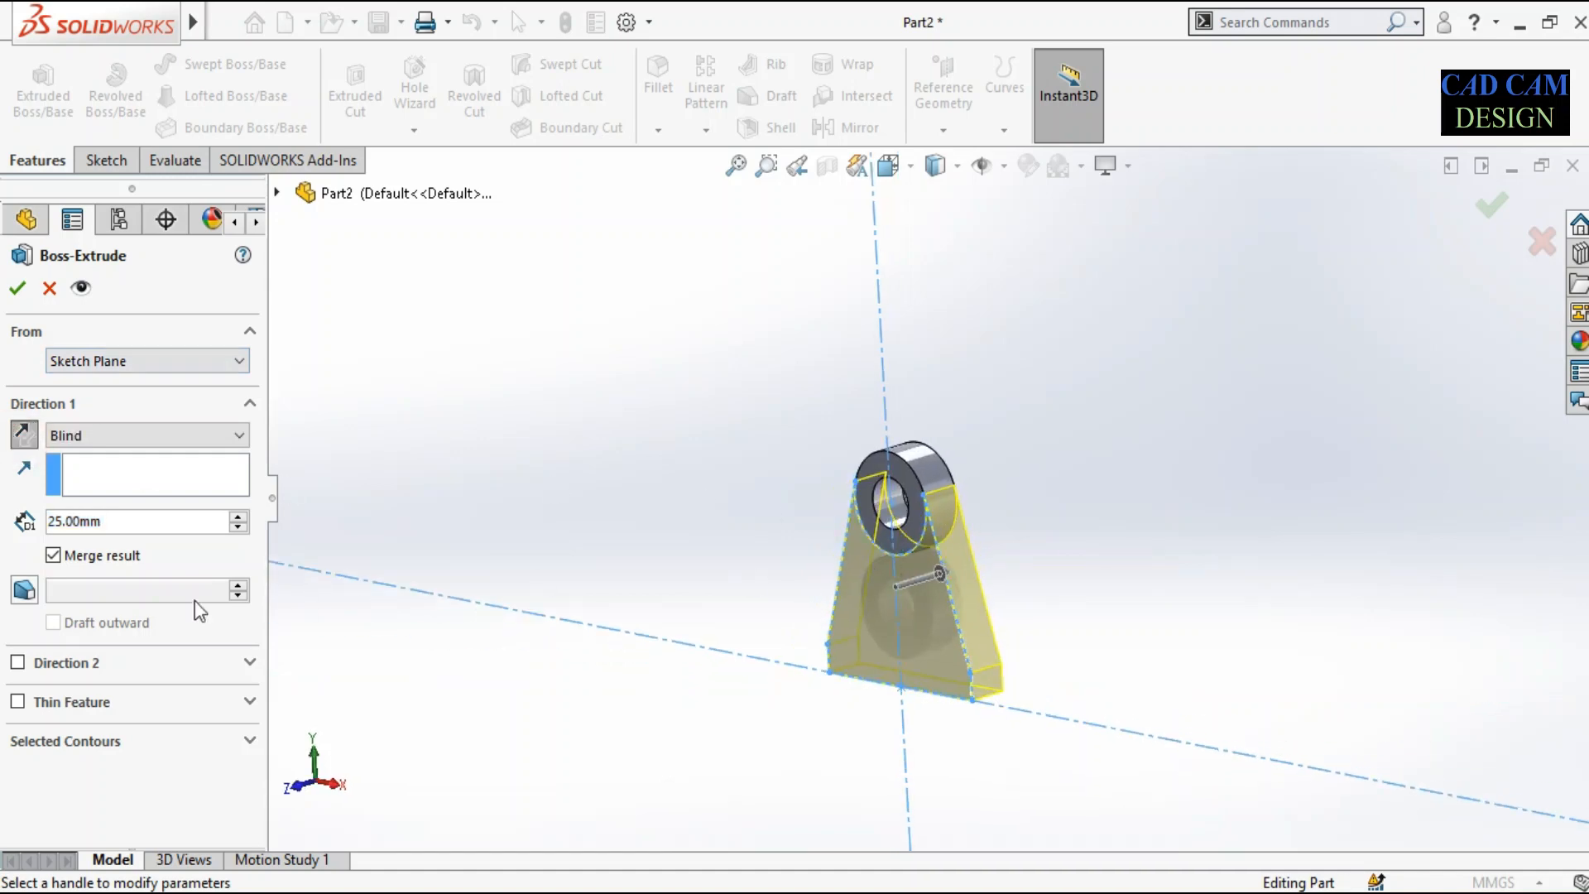
double_click(123, 522)
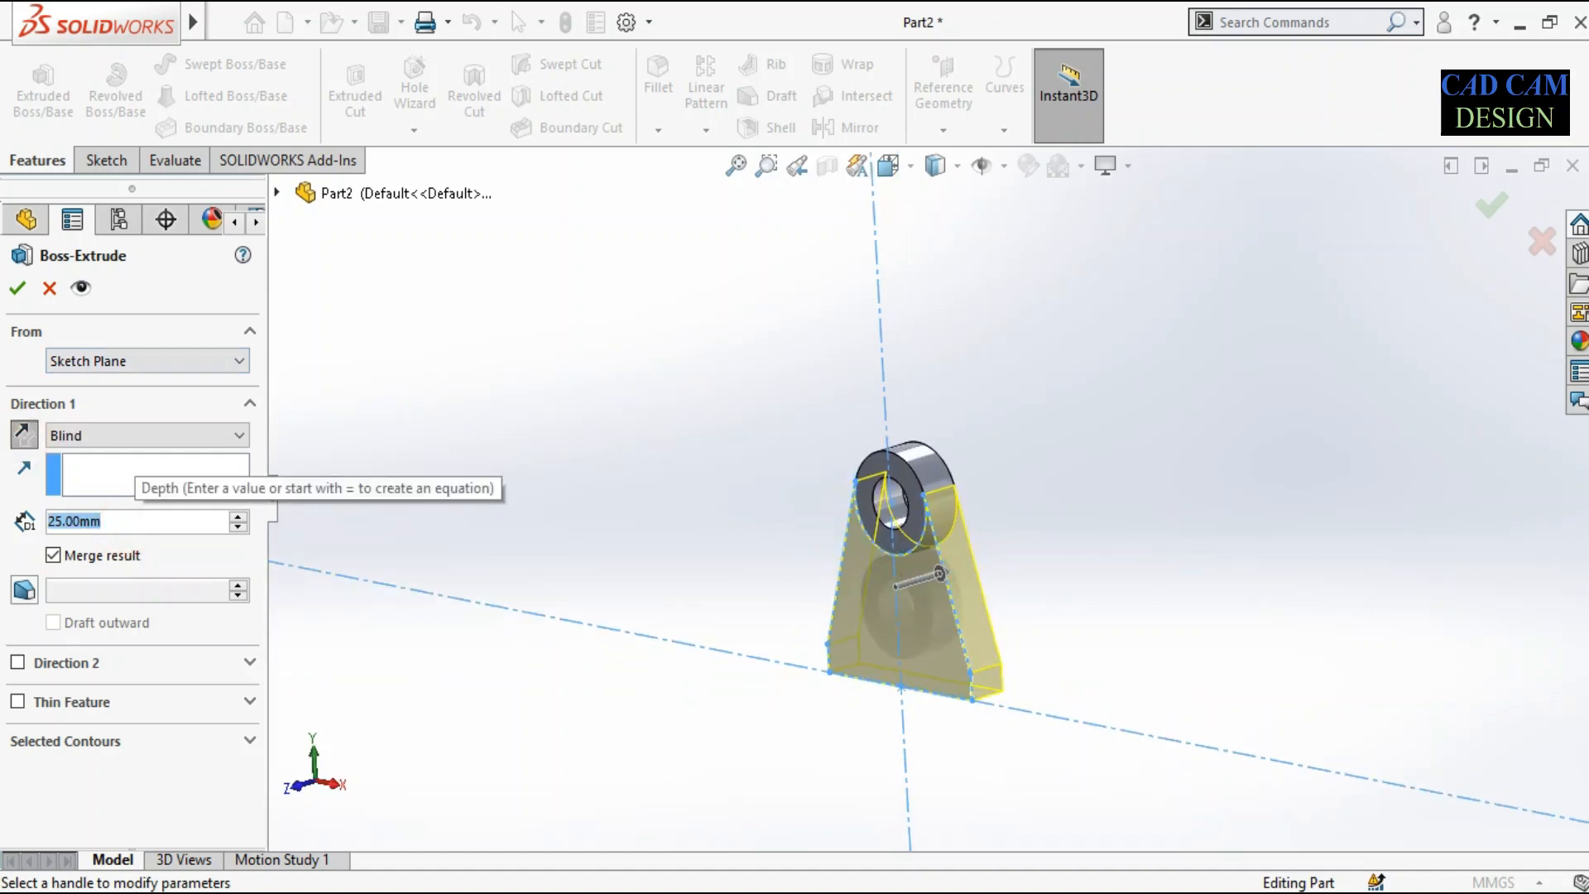
text(16)
key(Return)
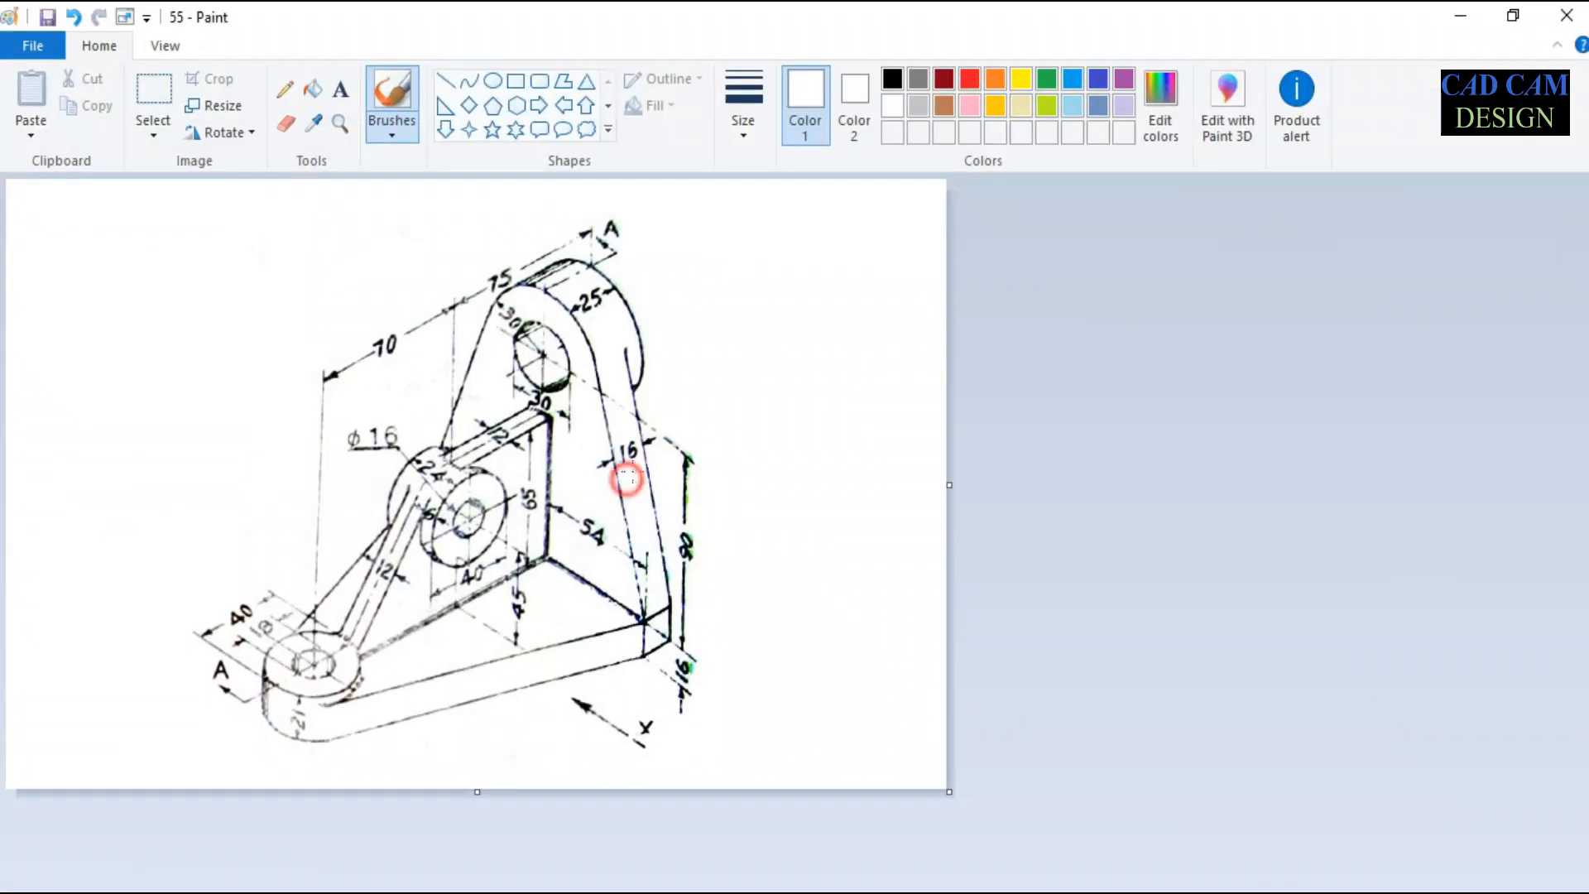
click(1461, 15)
middle_drag(927, 586, 898, 586)
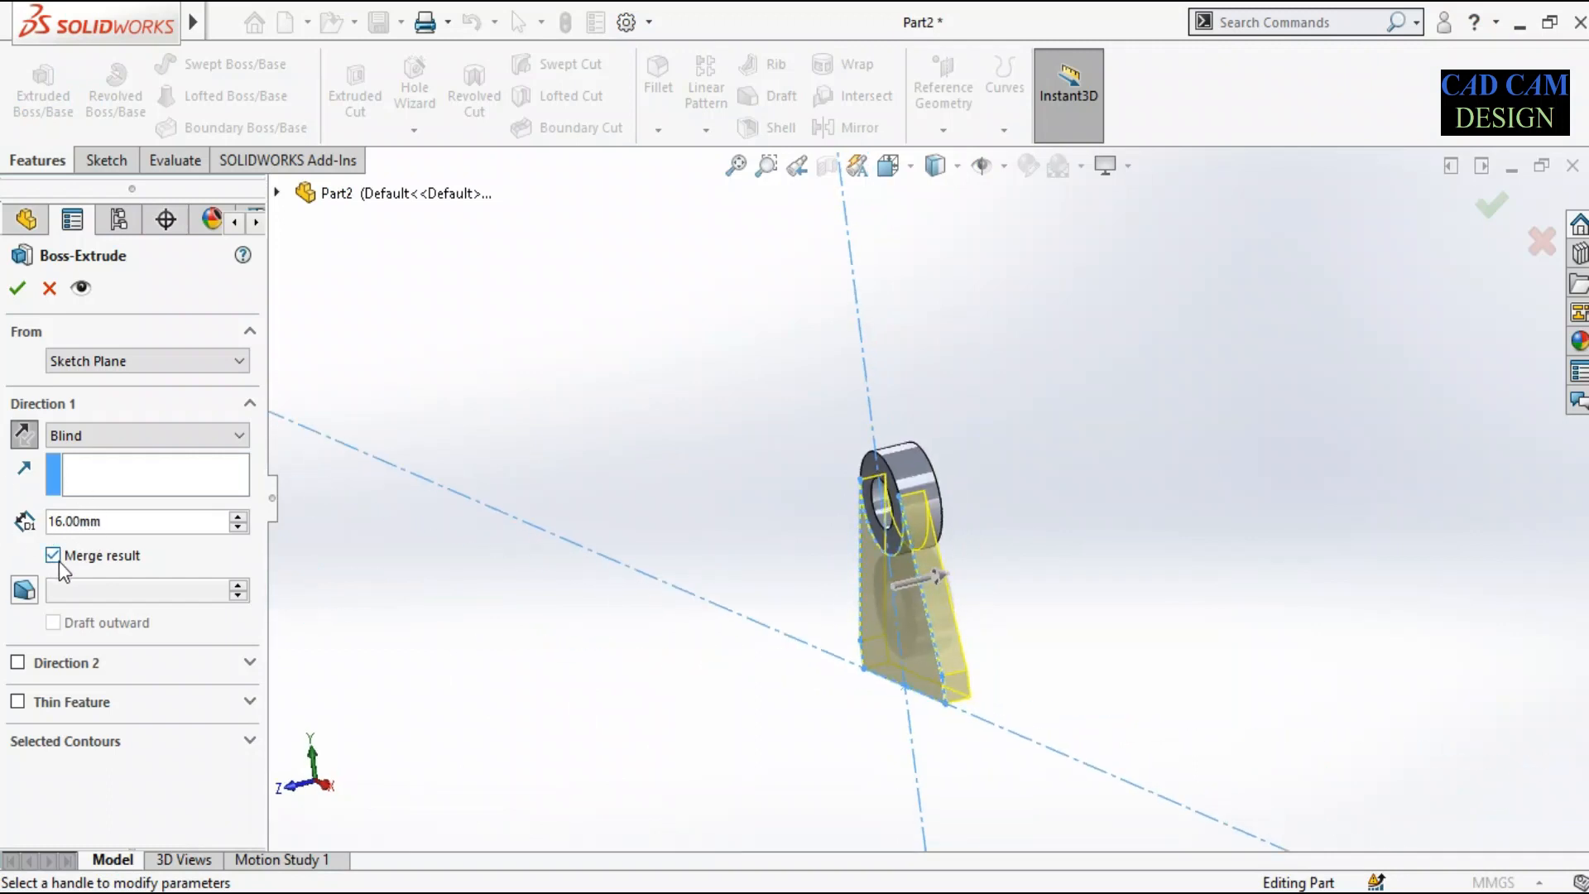
scroll(952, 505, down, 4)
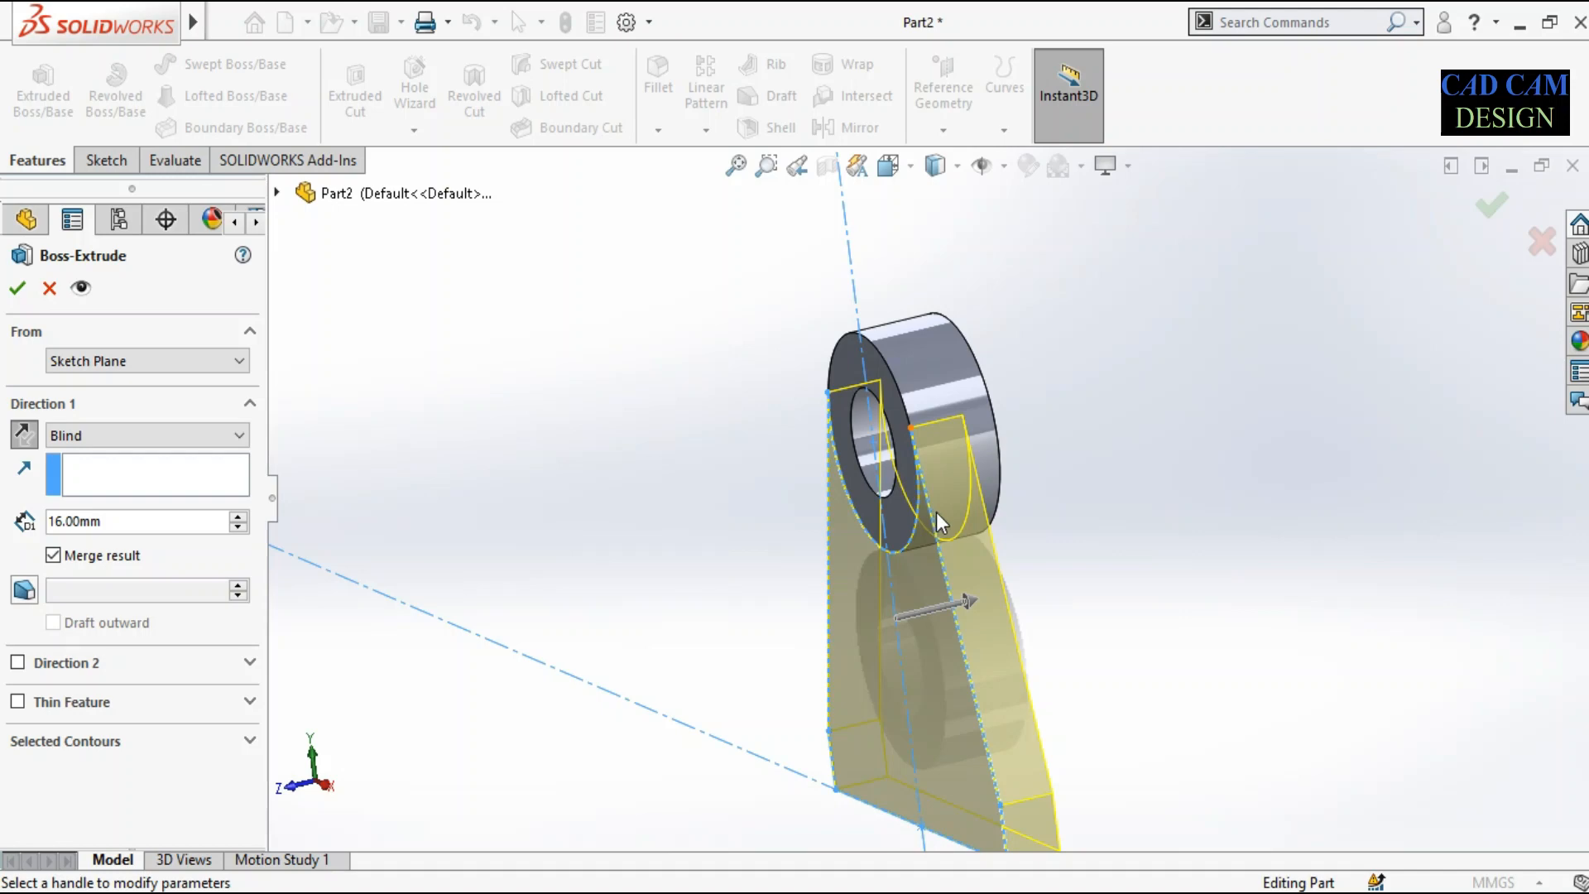
middle_drag(936, 514, 865, 468)
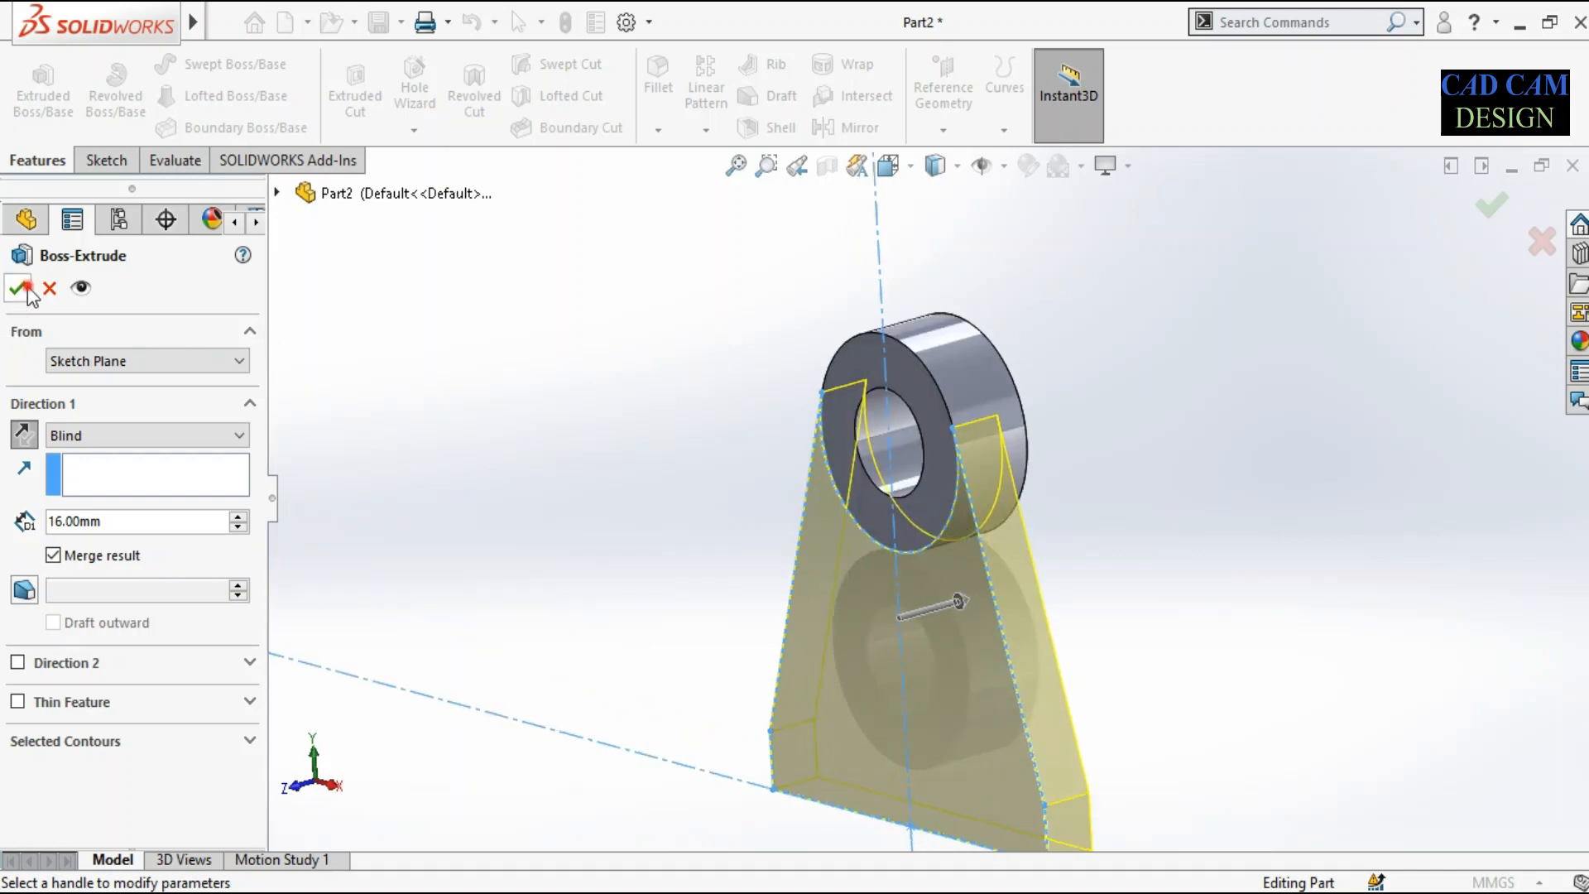
click(19, 288)
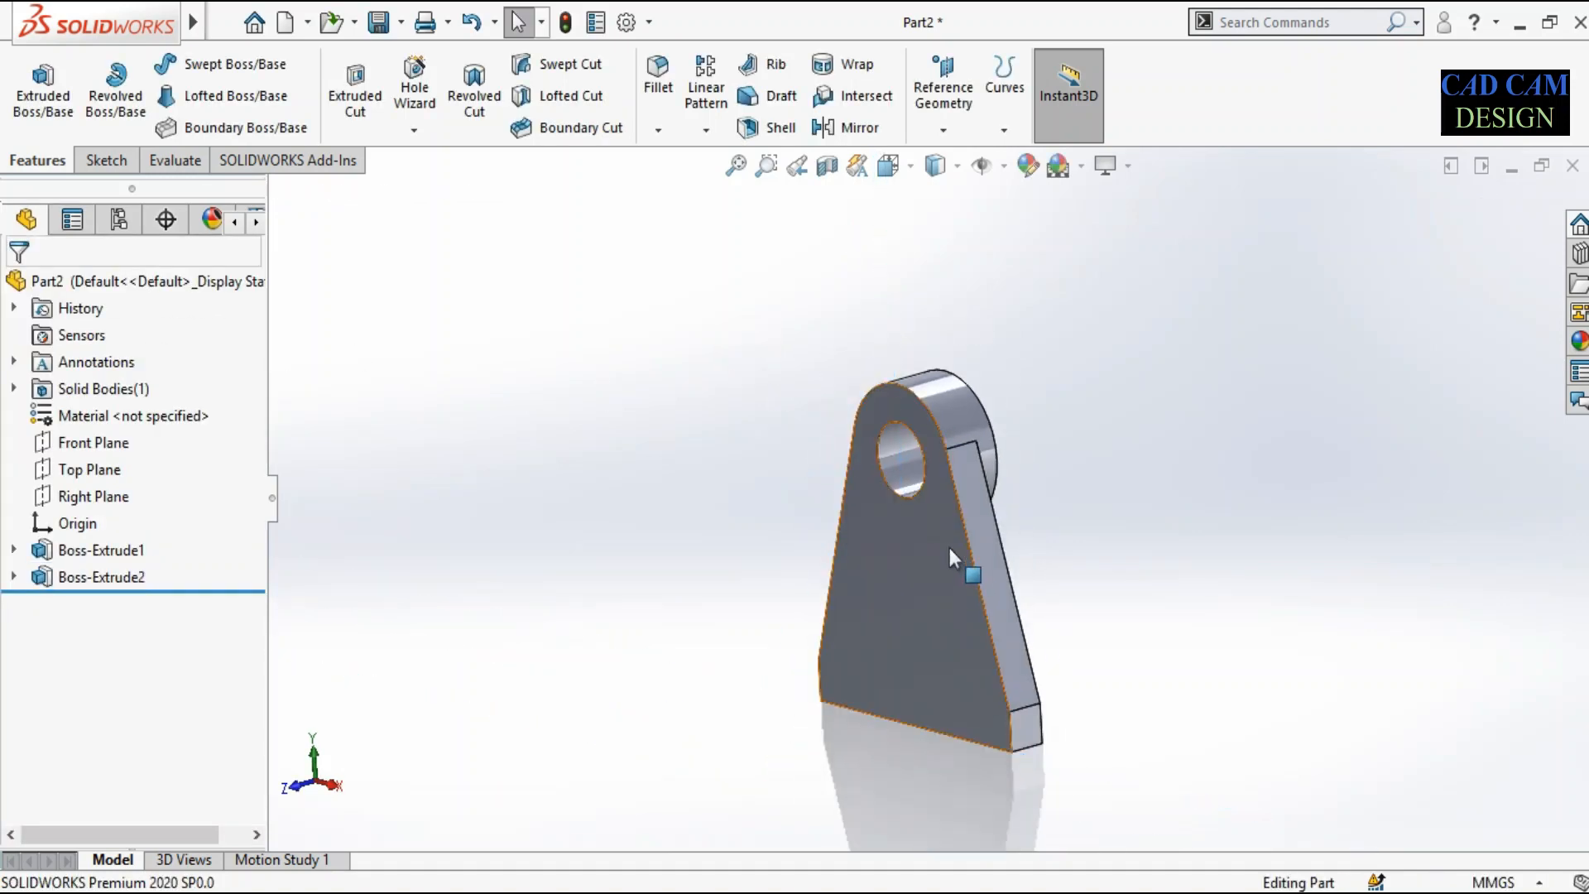
Inspect the extruded plate, review the base's shape and dimensions in the Paint drawing, and return to SOLIDWORKS.
middle_drag(950, 548, 902, 551)
scroll(911, 485, down, 4)
scroll(965, 484, up, 5)
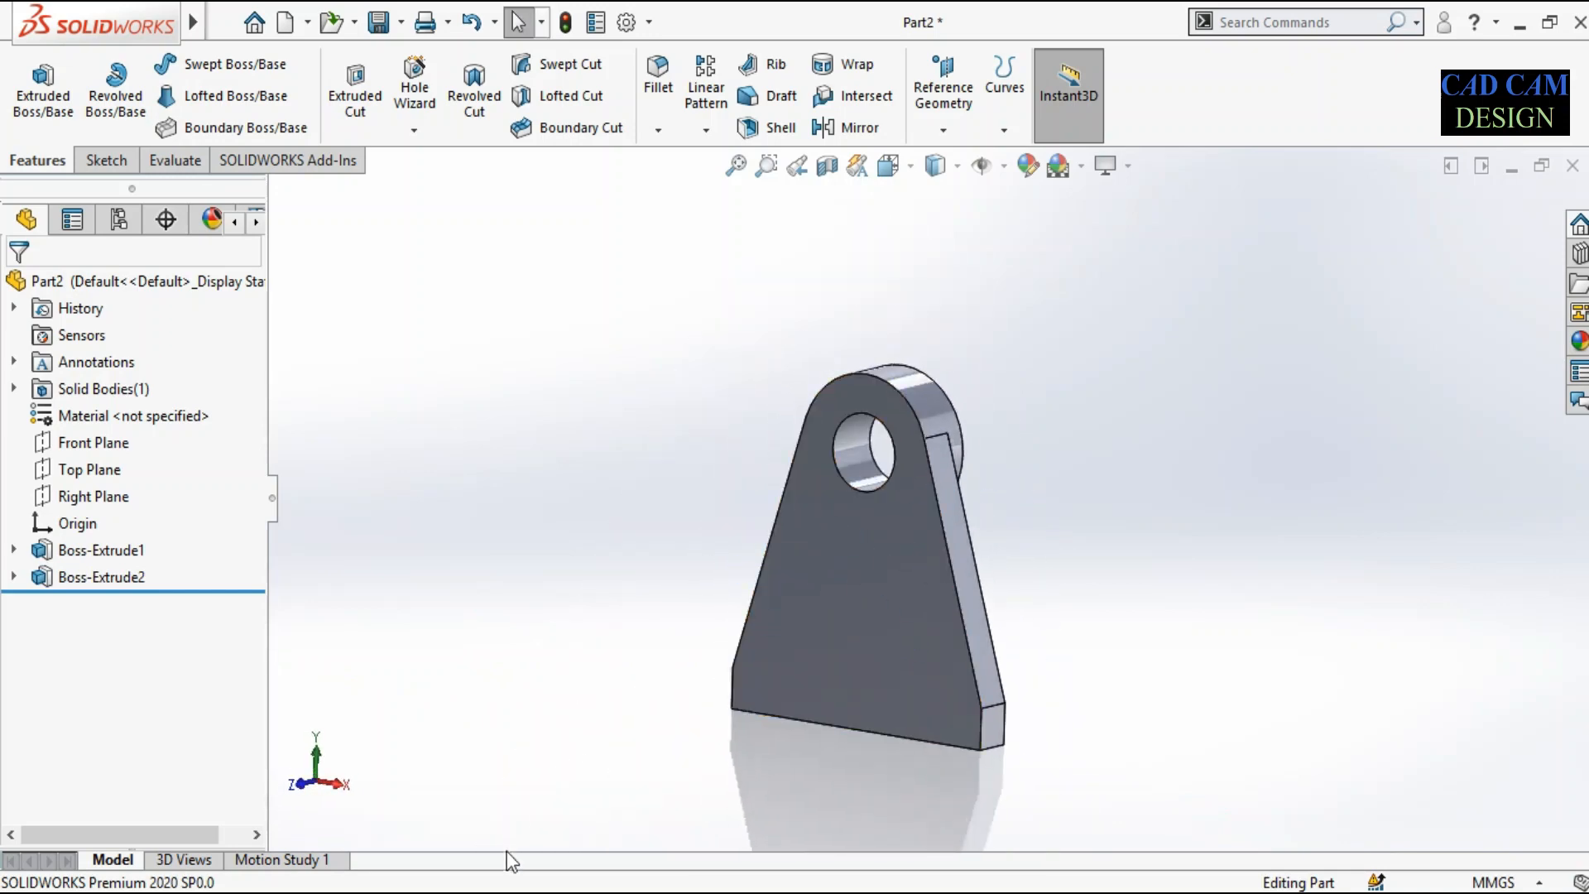
click(502, 893)
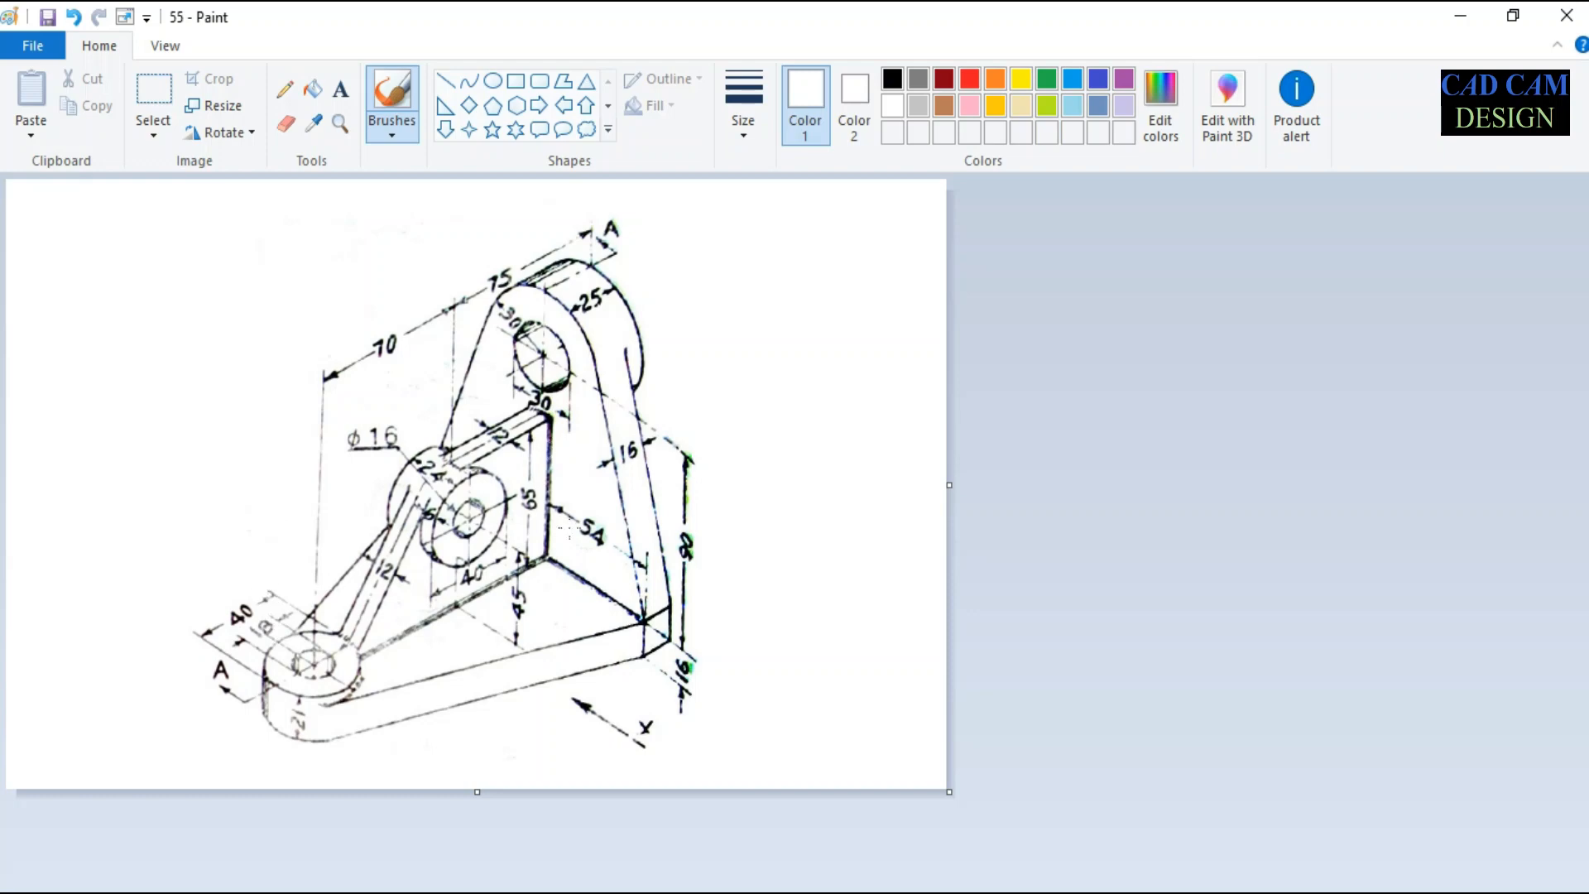
click(1479, 17)
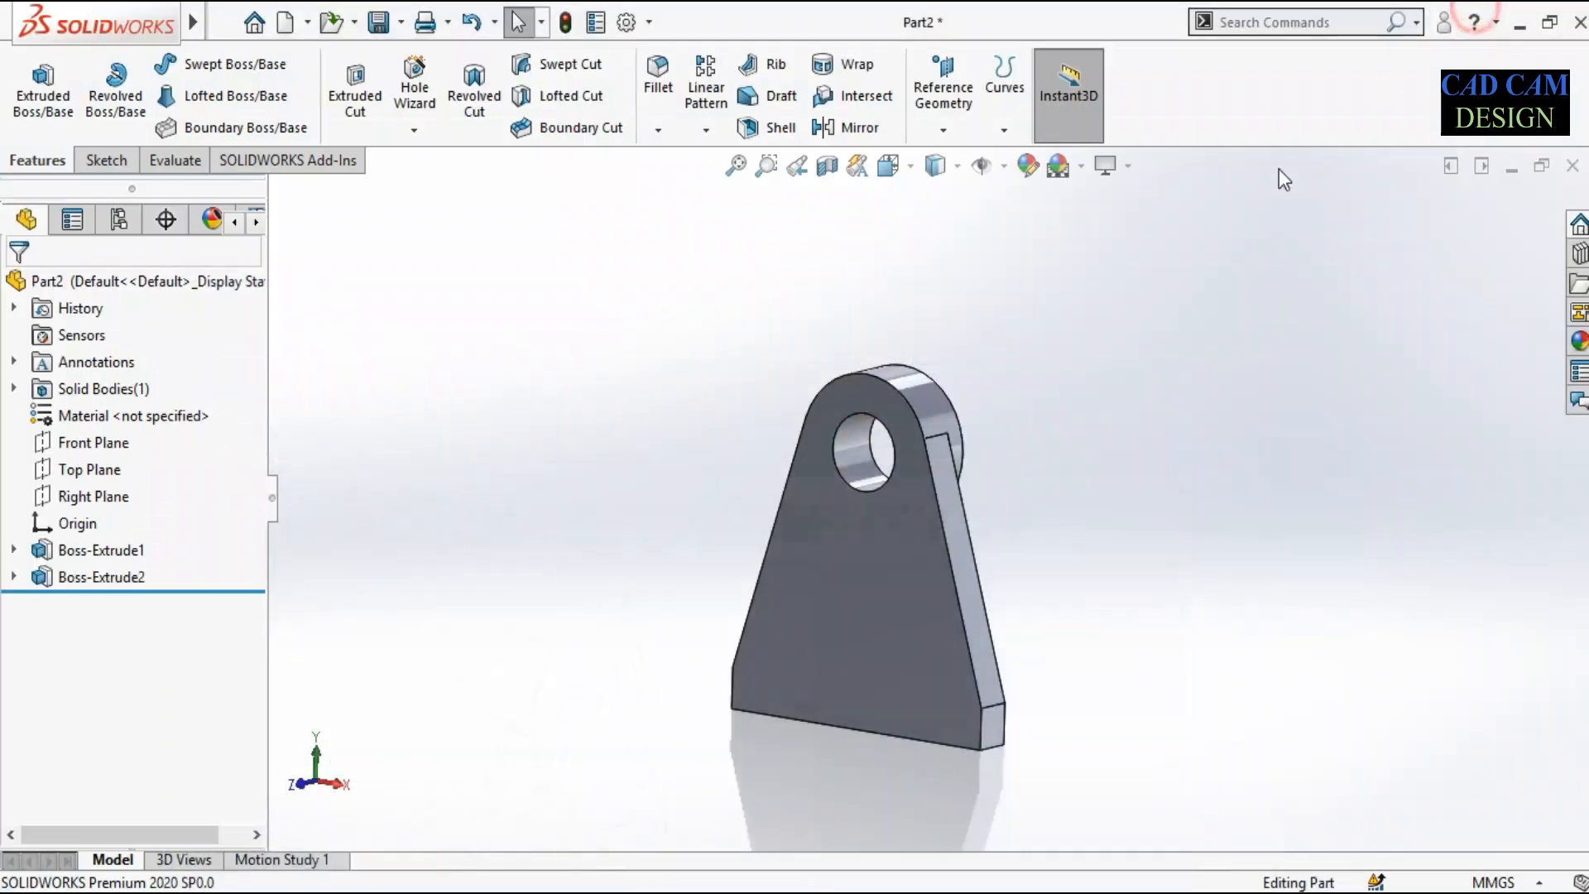
Start a new sketch on the upright plate's bottom face and orient the view normal to it.
mouse_move(945, 566)
middle_down()
mouse_move(993, 372)
mouse_move(1011, 687)
middle_up()
scroll(1012, 687, down, 5)
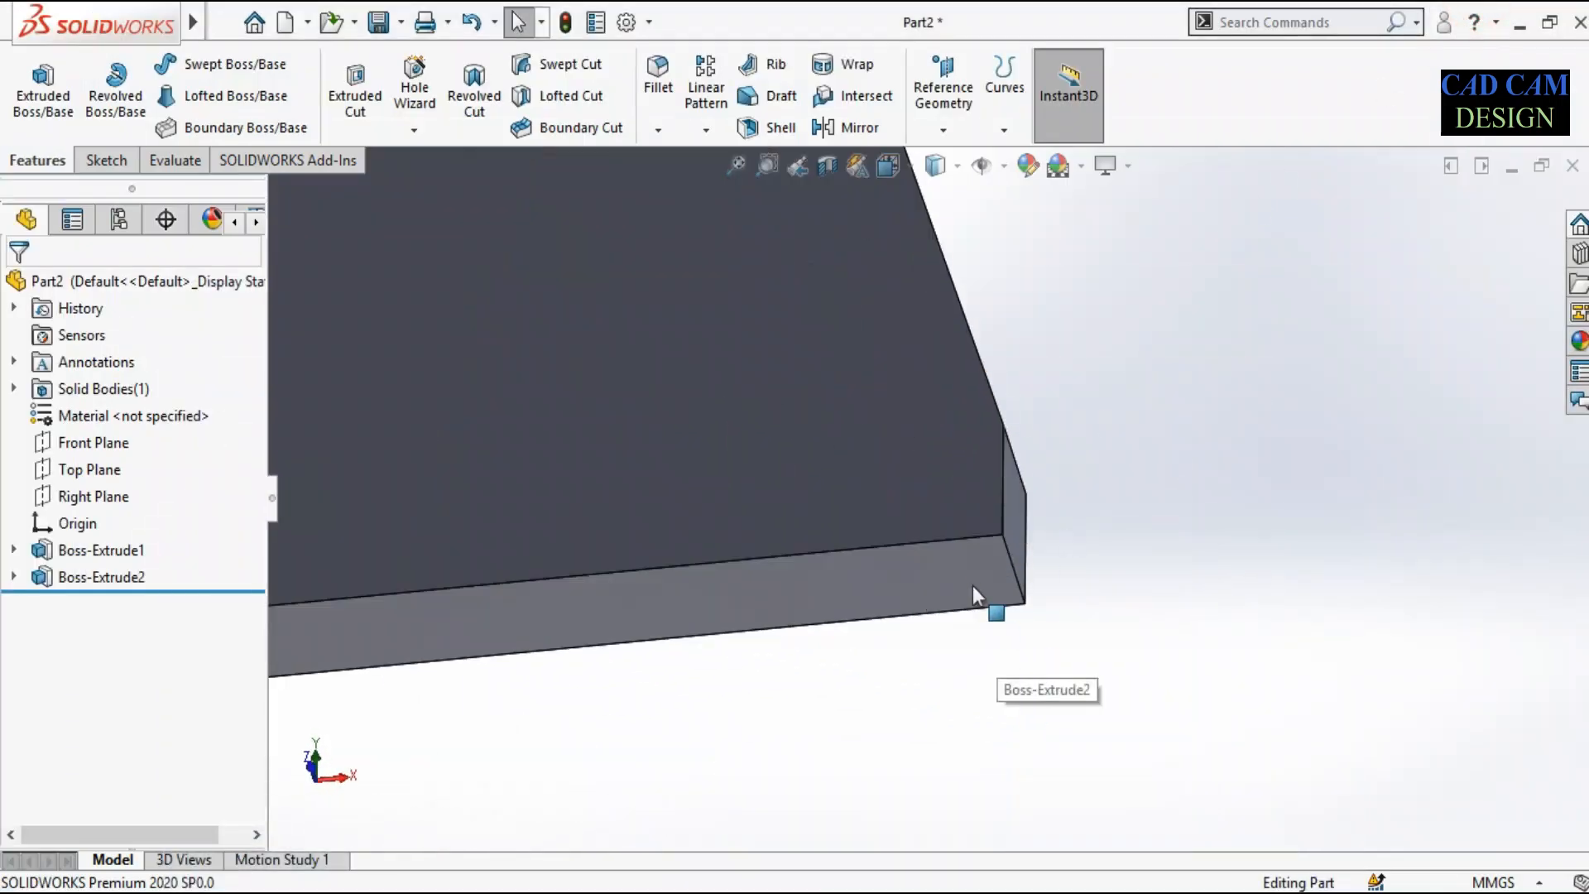
click(971, 584)
click(26, 85)
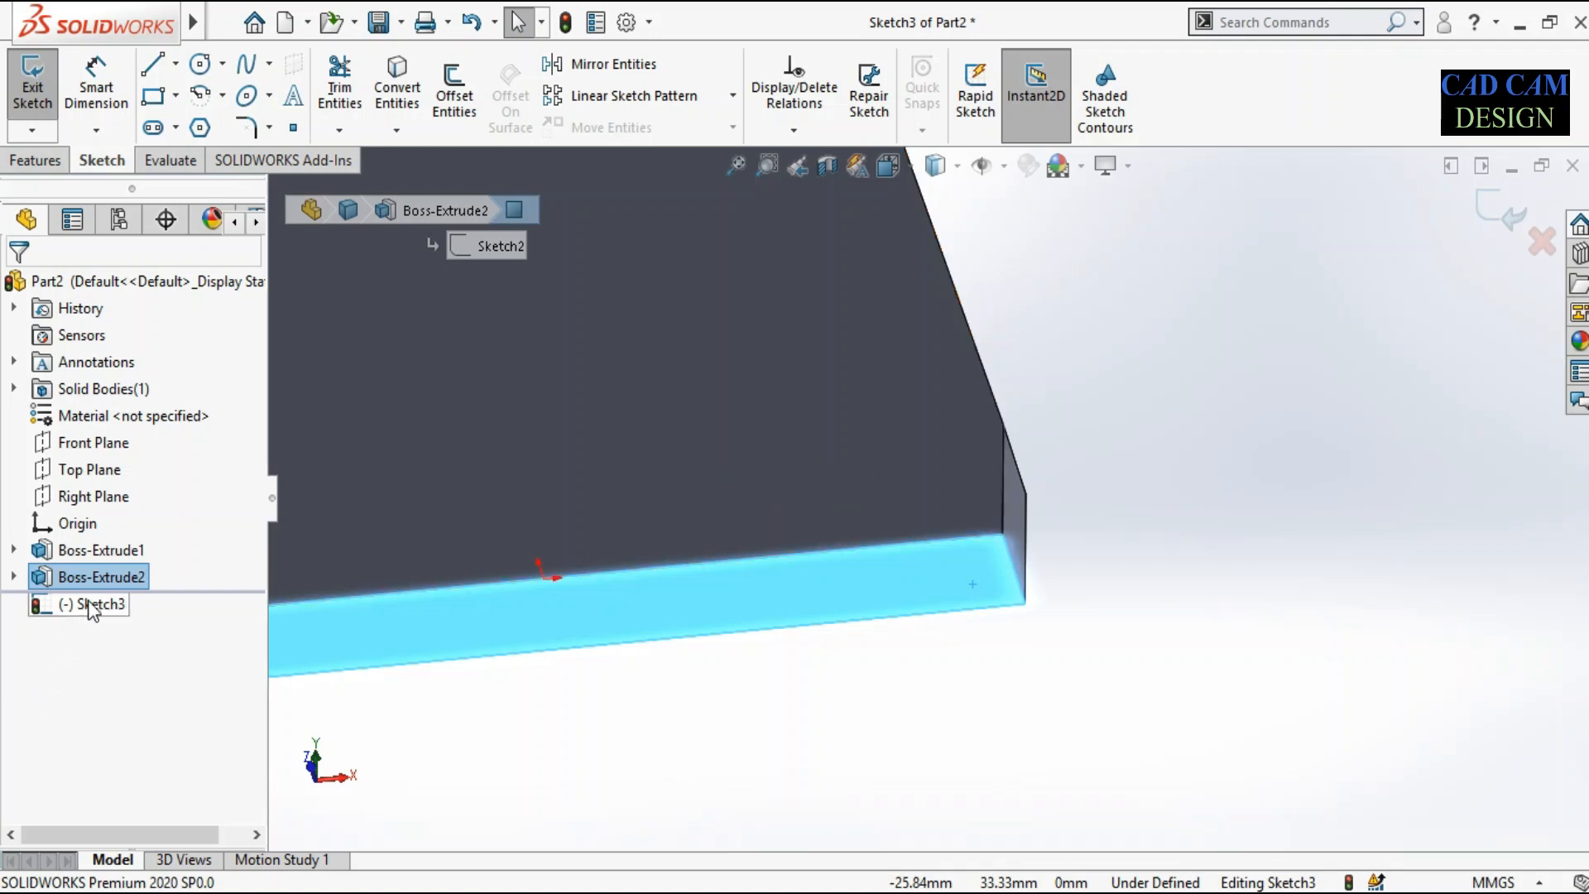
click(88, 605)
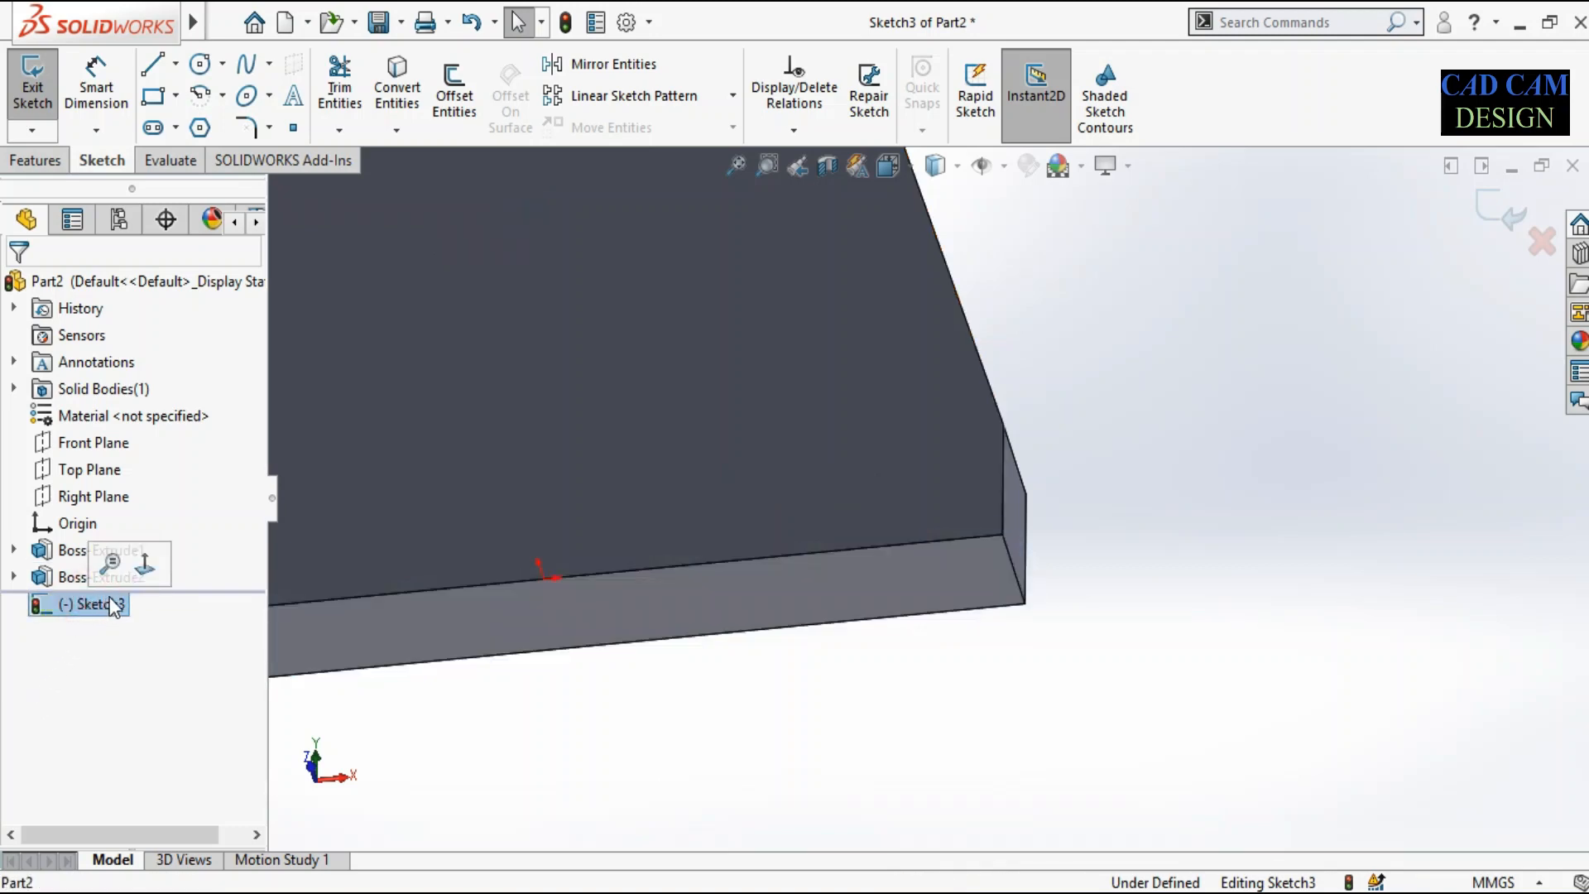
click(145, 564)
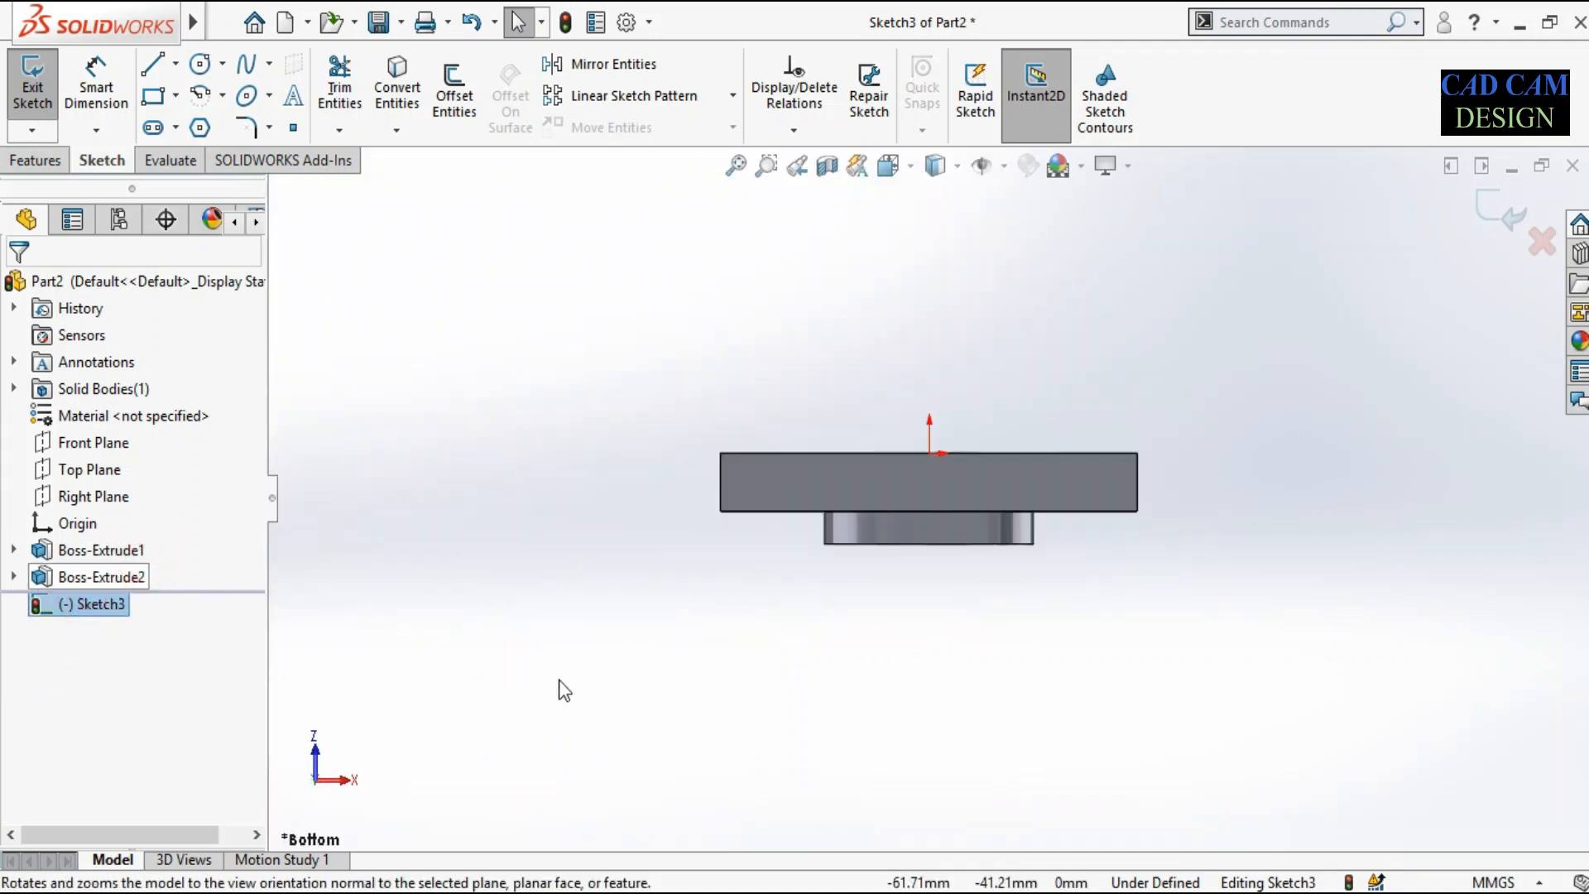
scroll(559, 678, up, 5)
scroll(937, 341, down, 2)
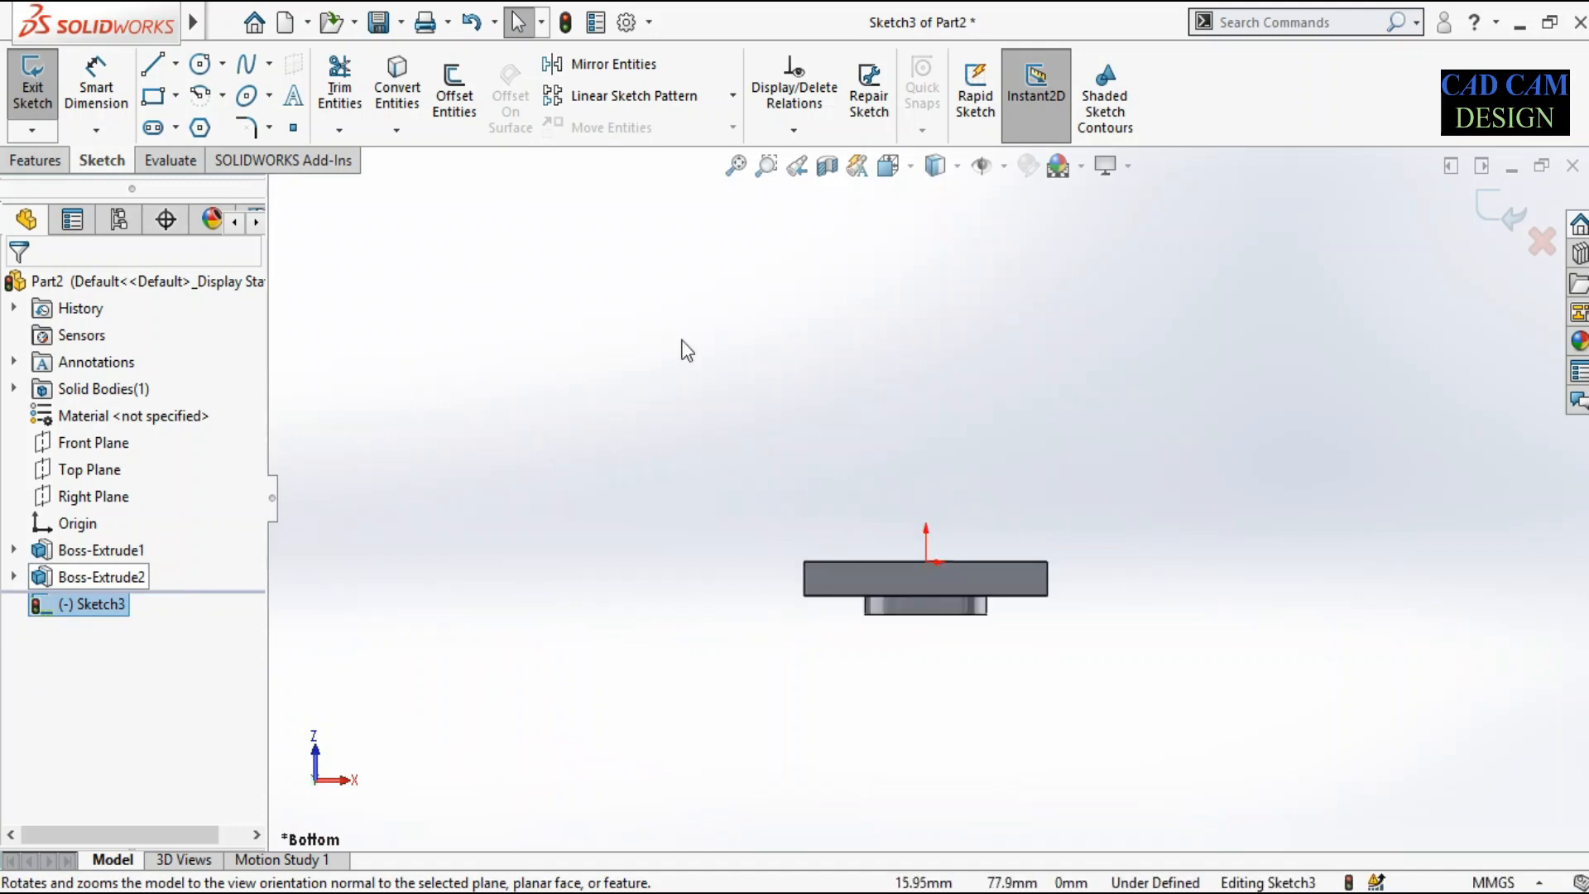
Draw a vertical construction centerline of infinite length through the origin.
click(176, 63)
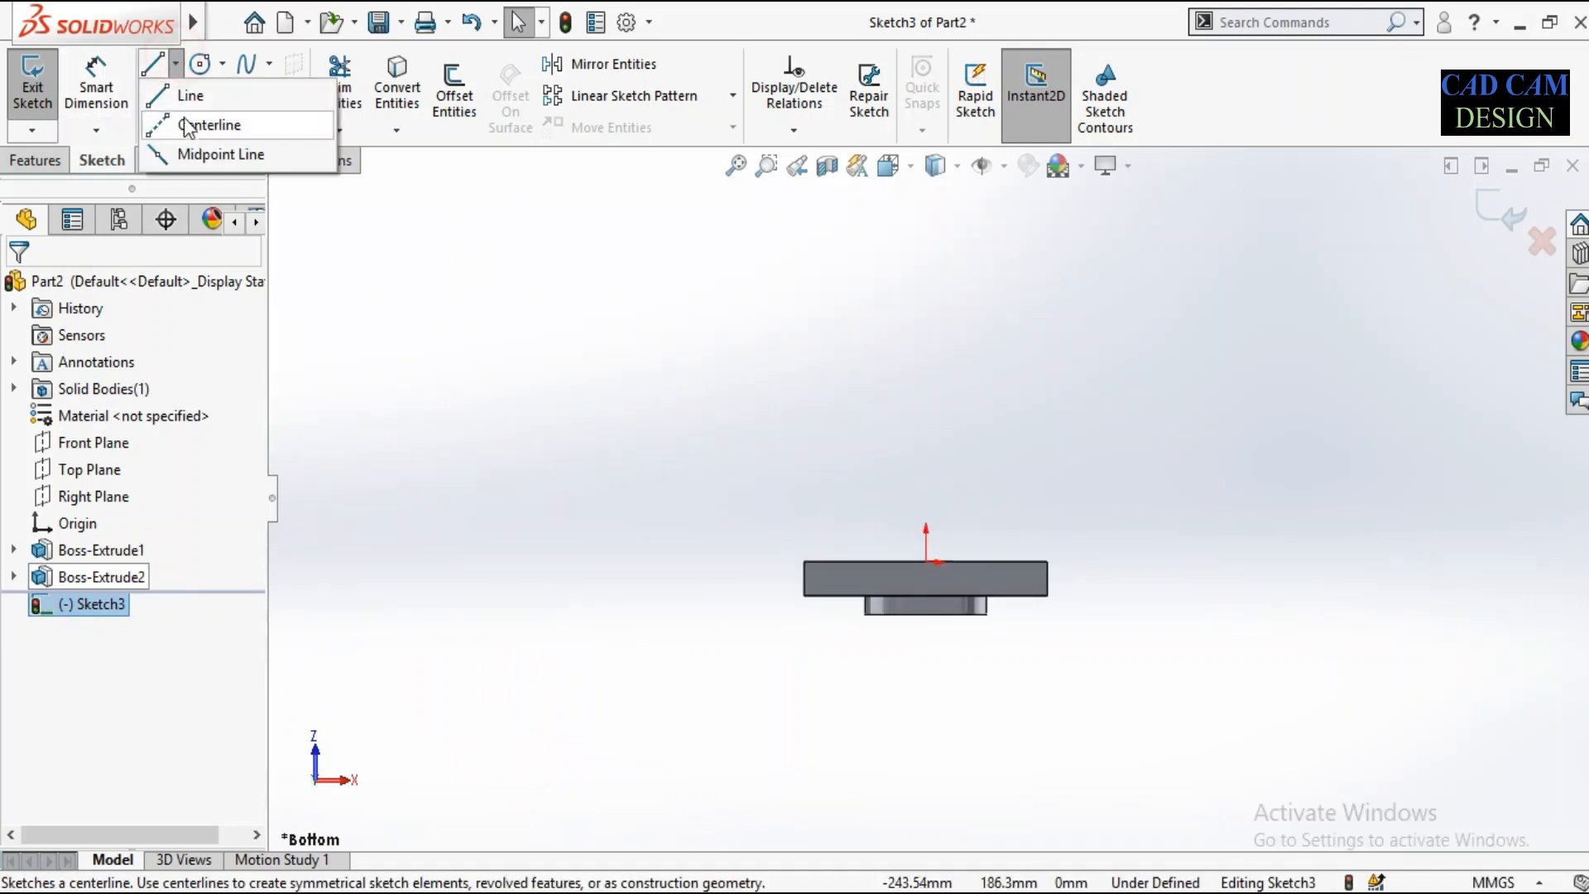
click(185, 131)
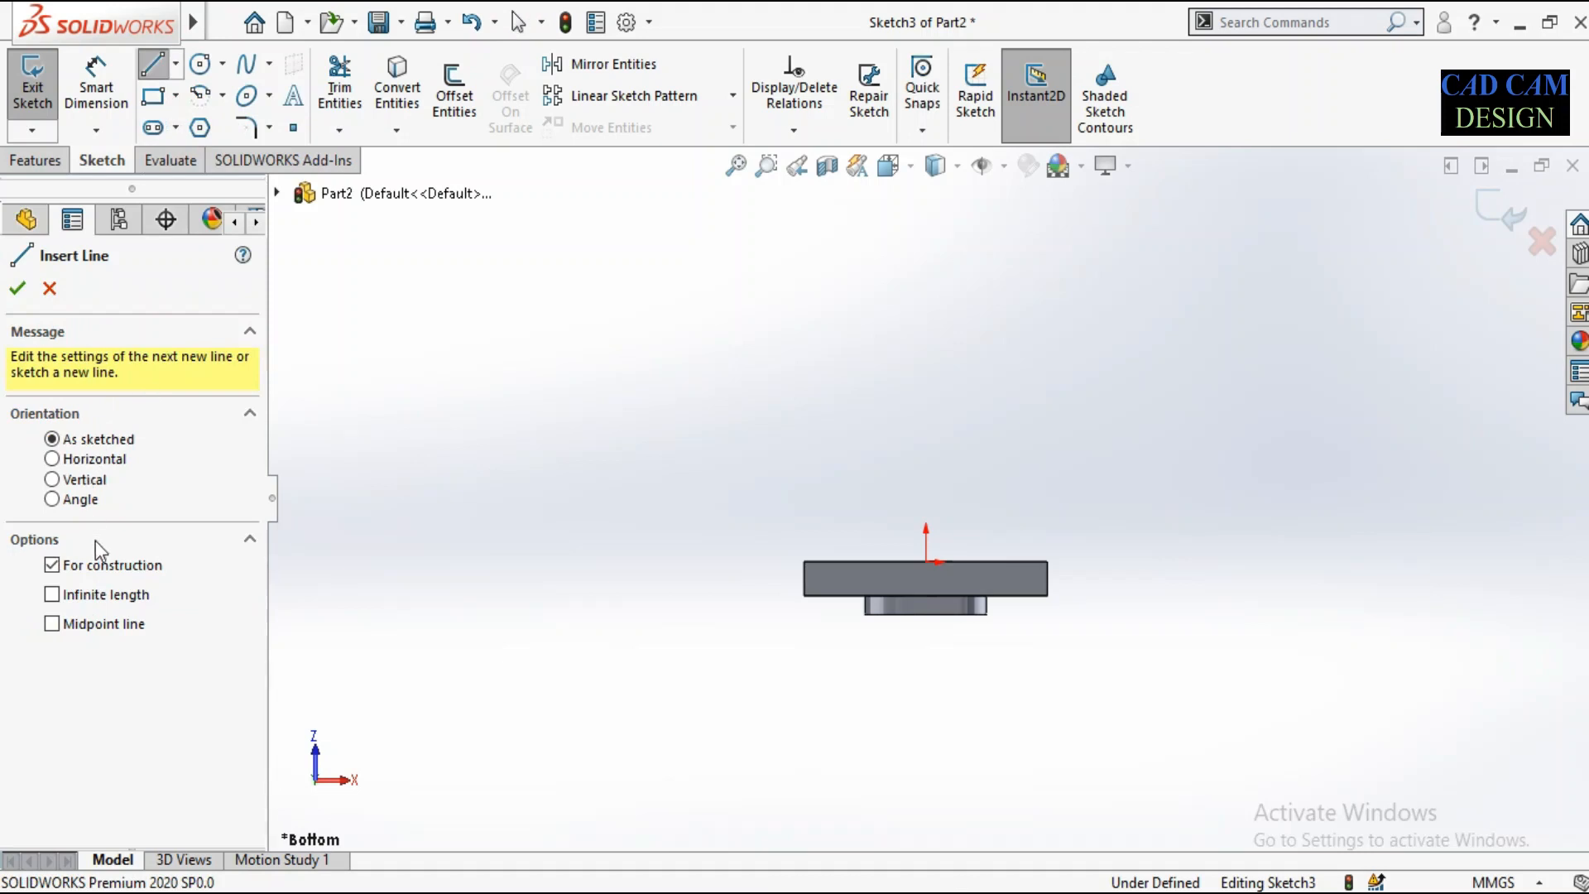
click(102, 596)
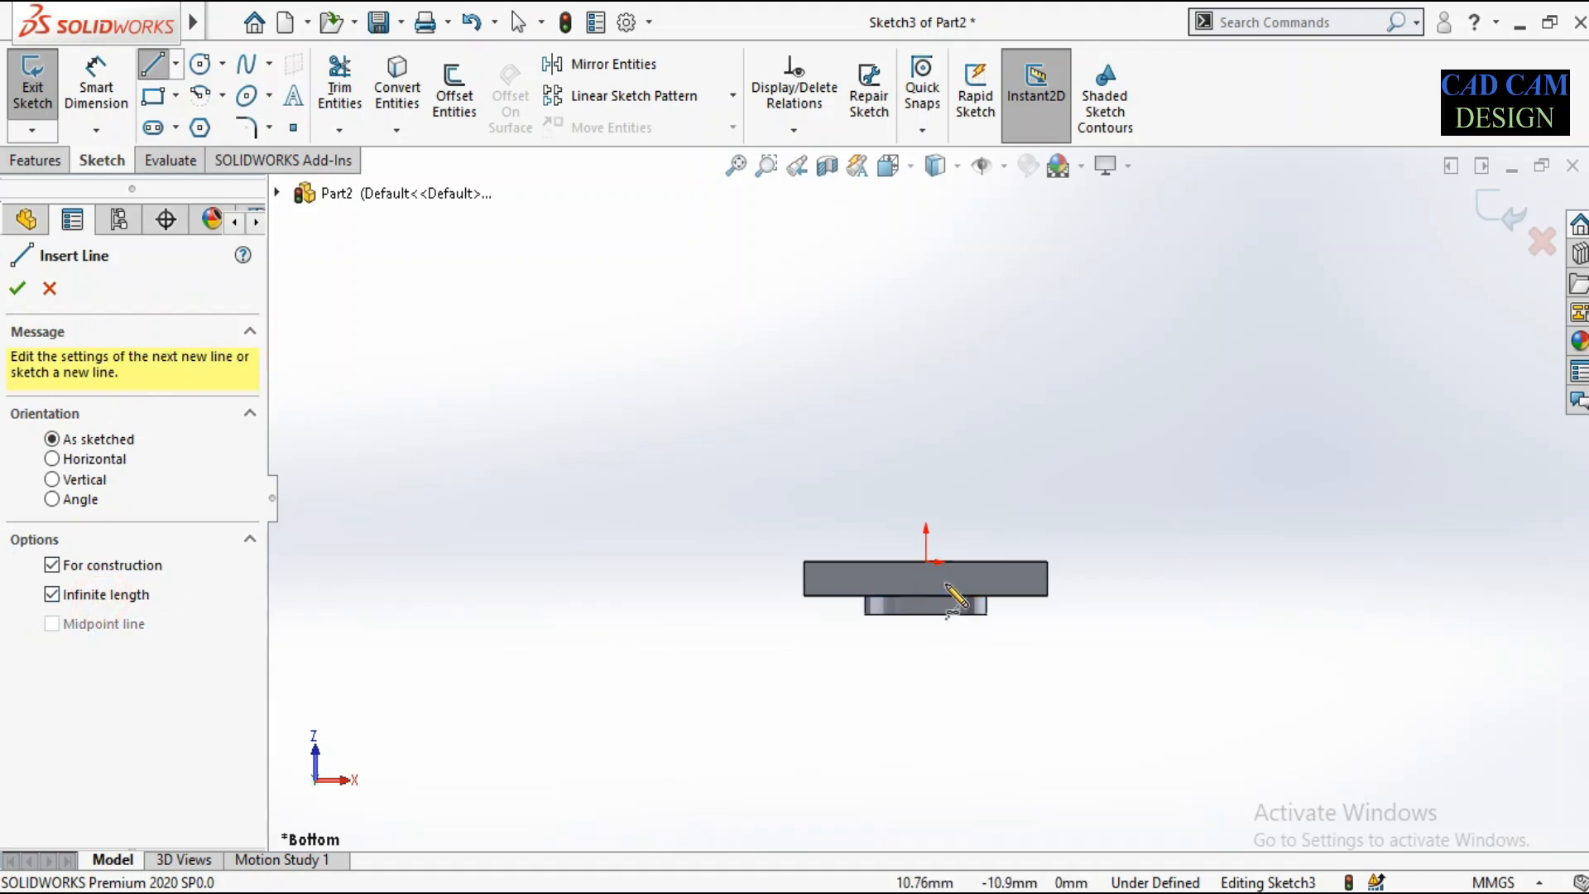
drag(926, 562, 926, 450)
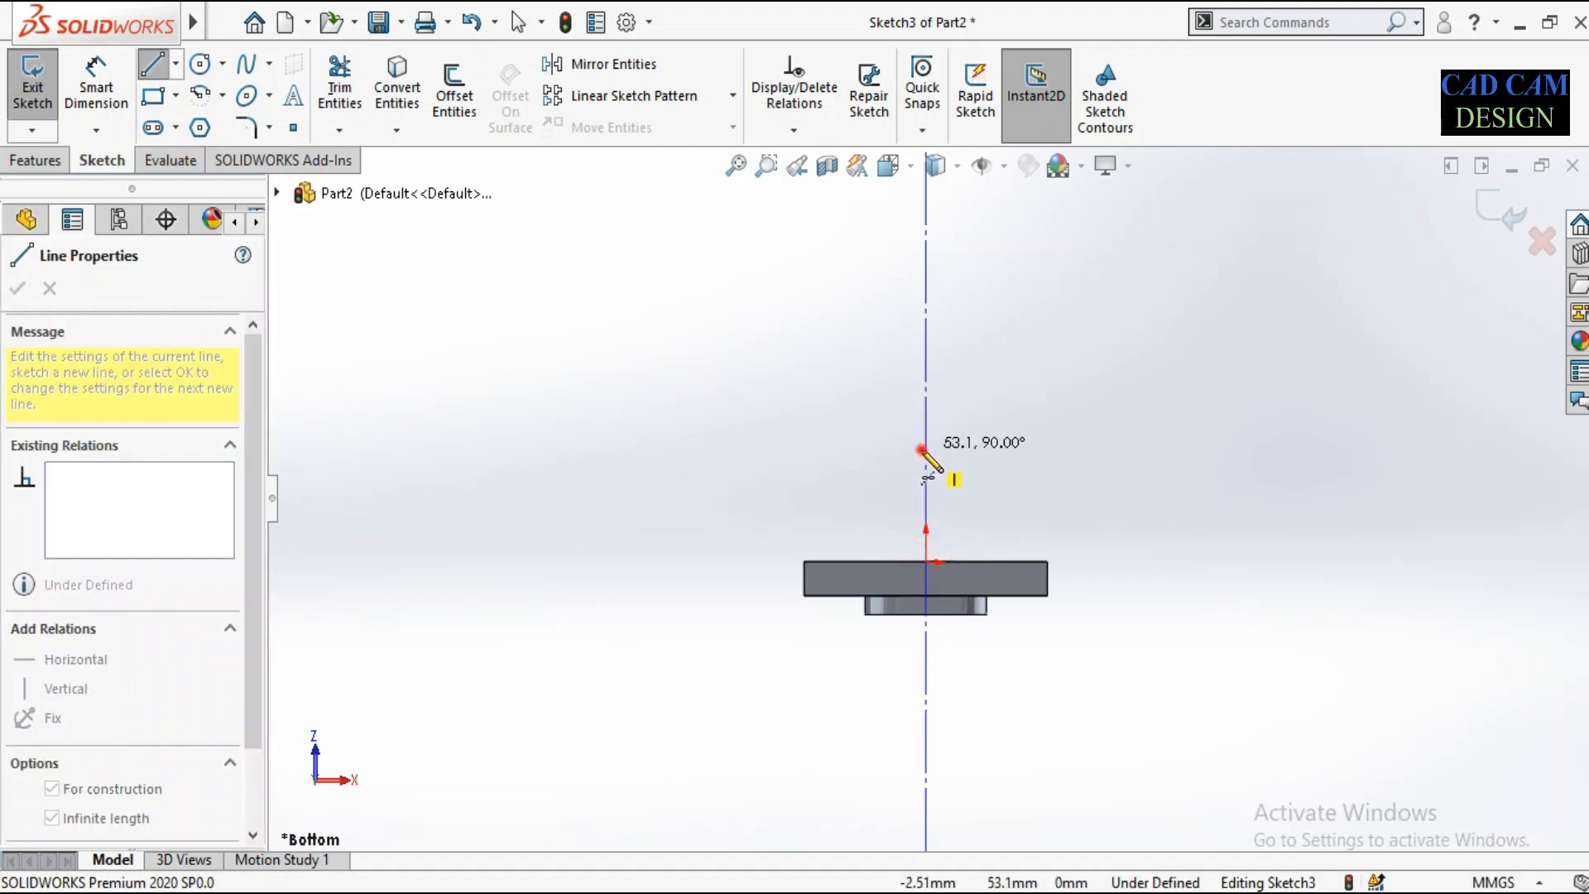
right_click(1109, 318)
click(1125, 326)
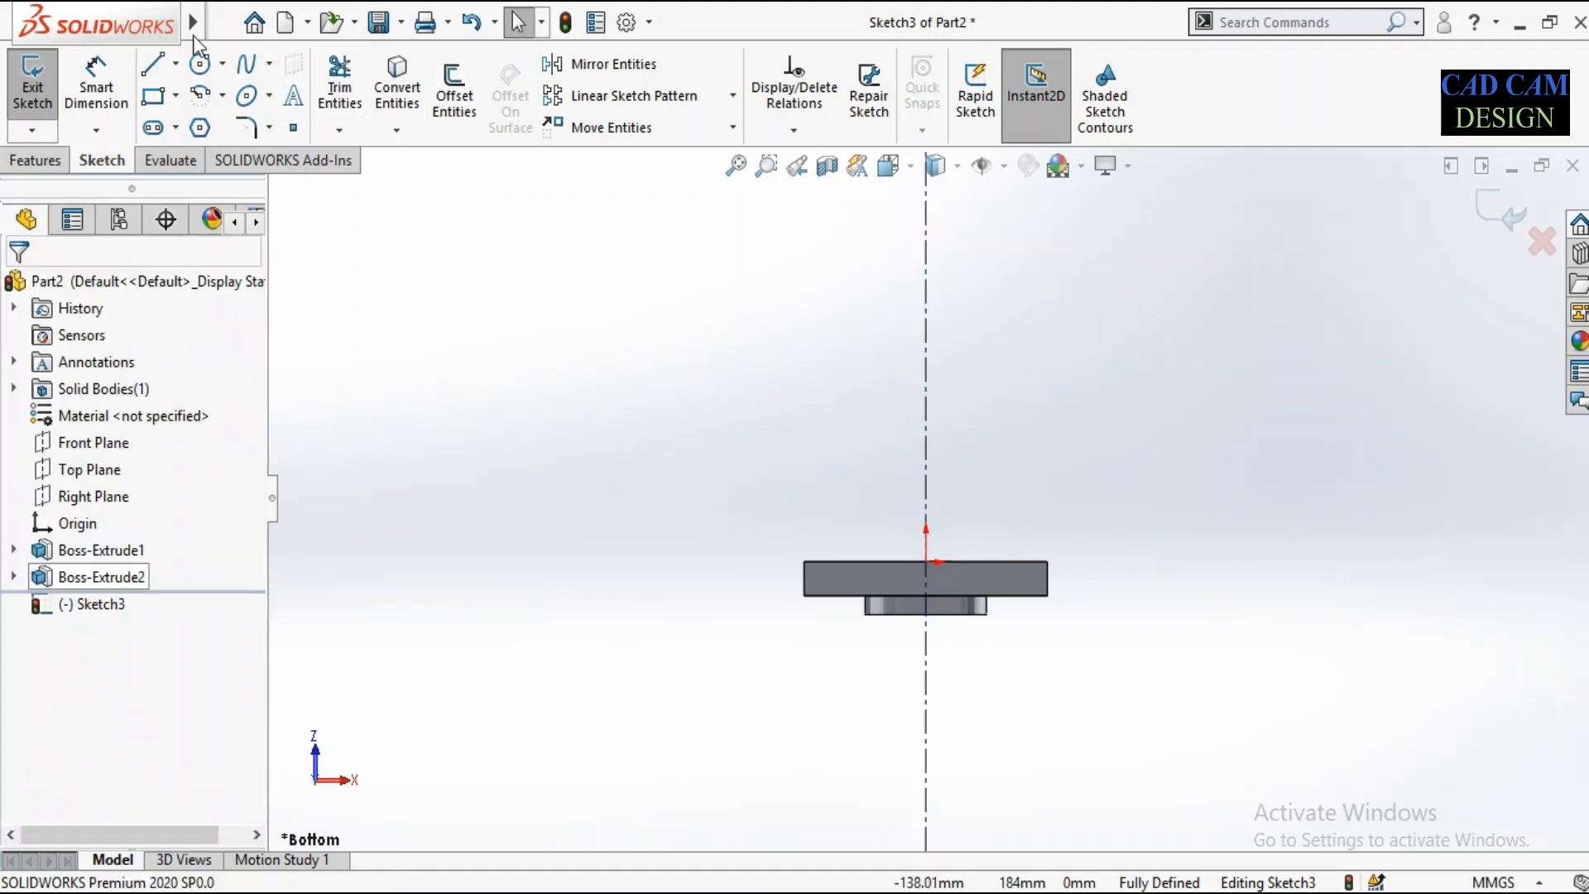
Sketch two concentric circles, about 43 mm and 30 mm in diameter, centred on the centerline about 141 mm from the origin.
click(200, 68)
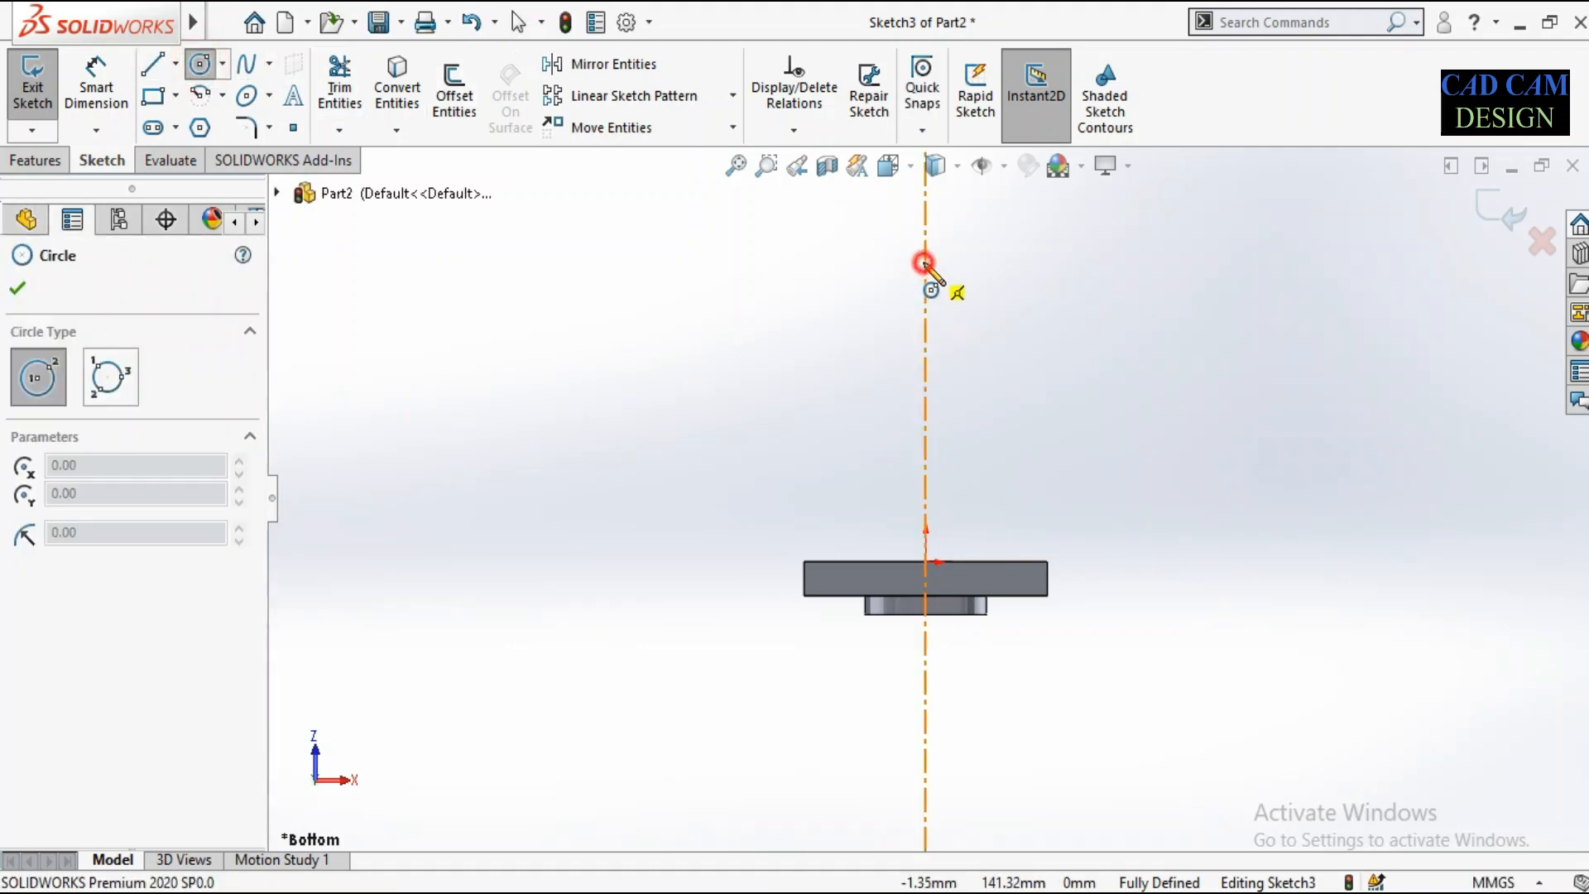
click(924, 263)
click(956, 294)
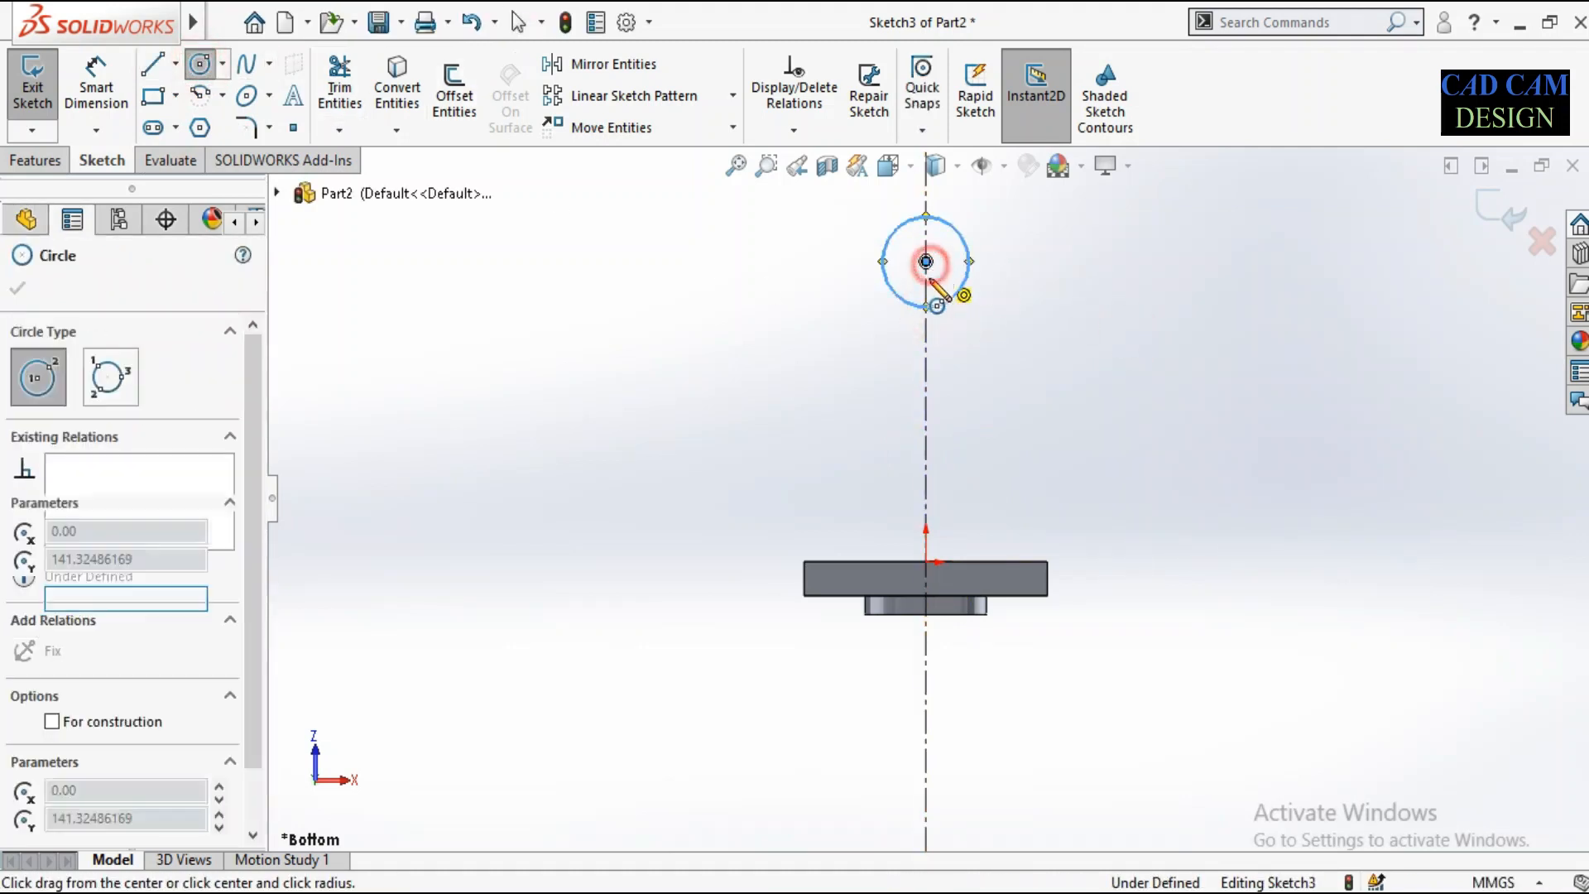
click(929, 294)
Check the boss dimensions in the Paint drawing, return to SOLIDWORKS, and dimension the inner circle to 18 mm diameter.
click(530, 889)
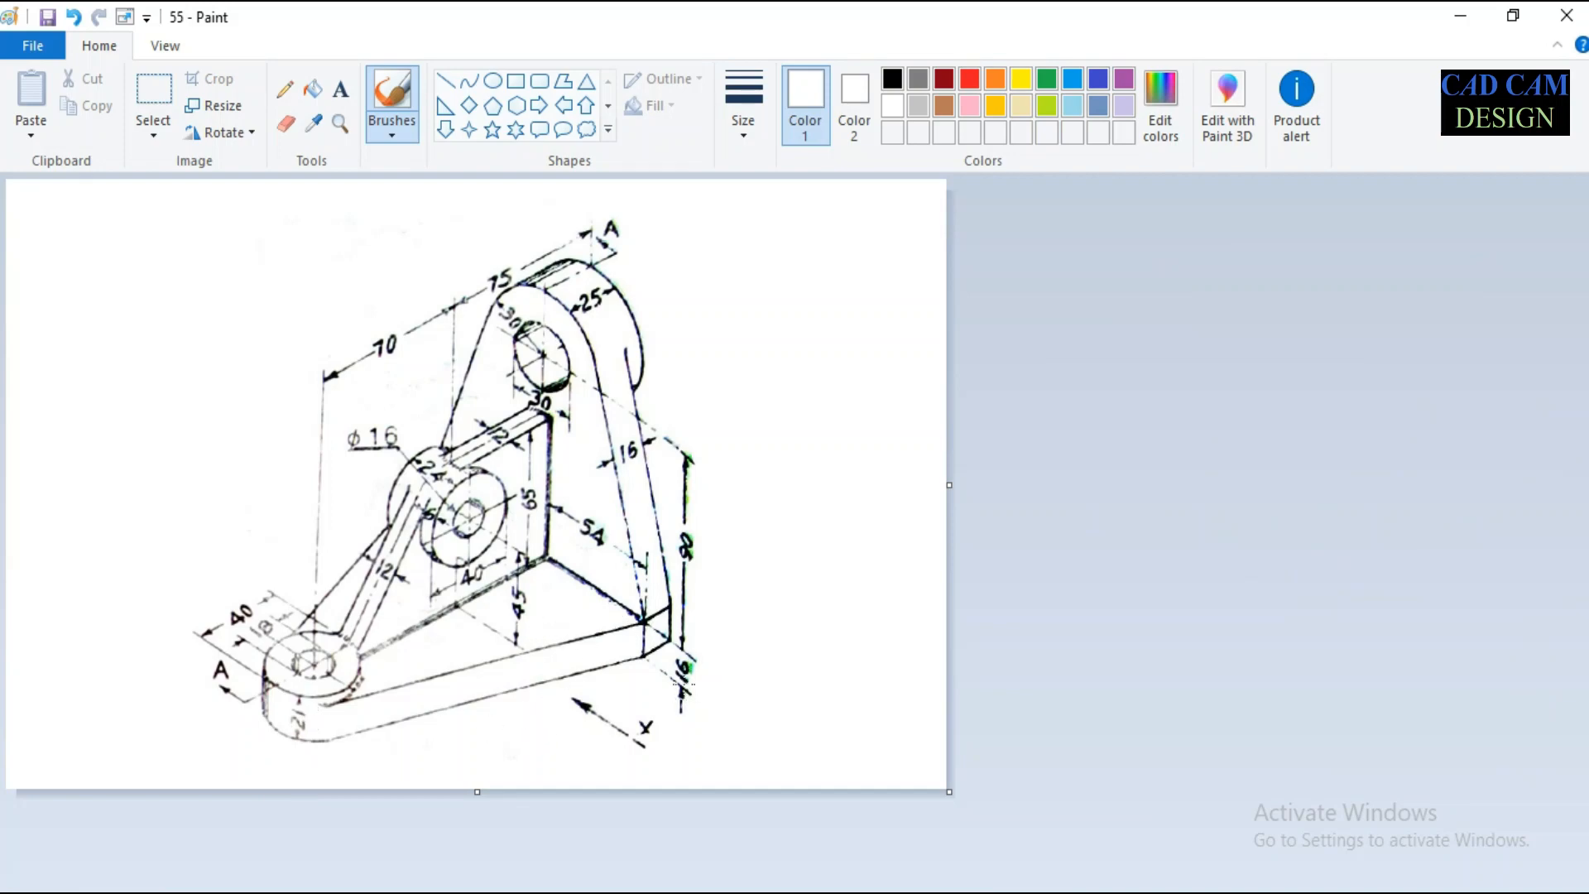
click(691, 678)
click(1467, 14)
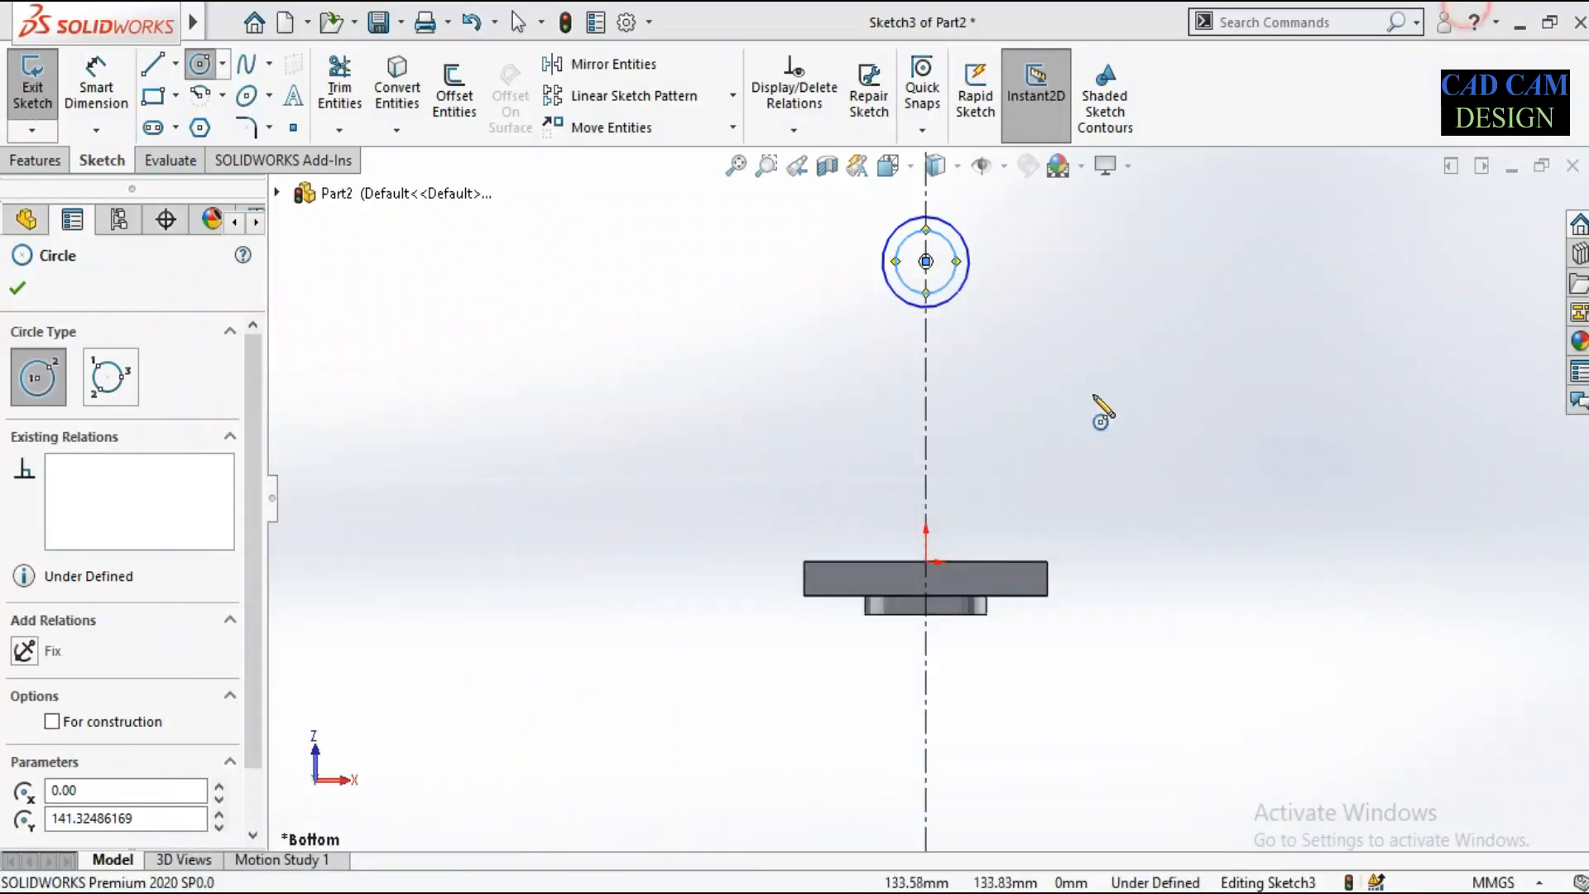
scroll(952, 232, down, 5)
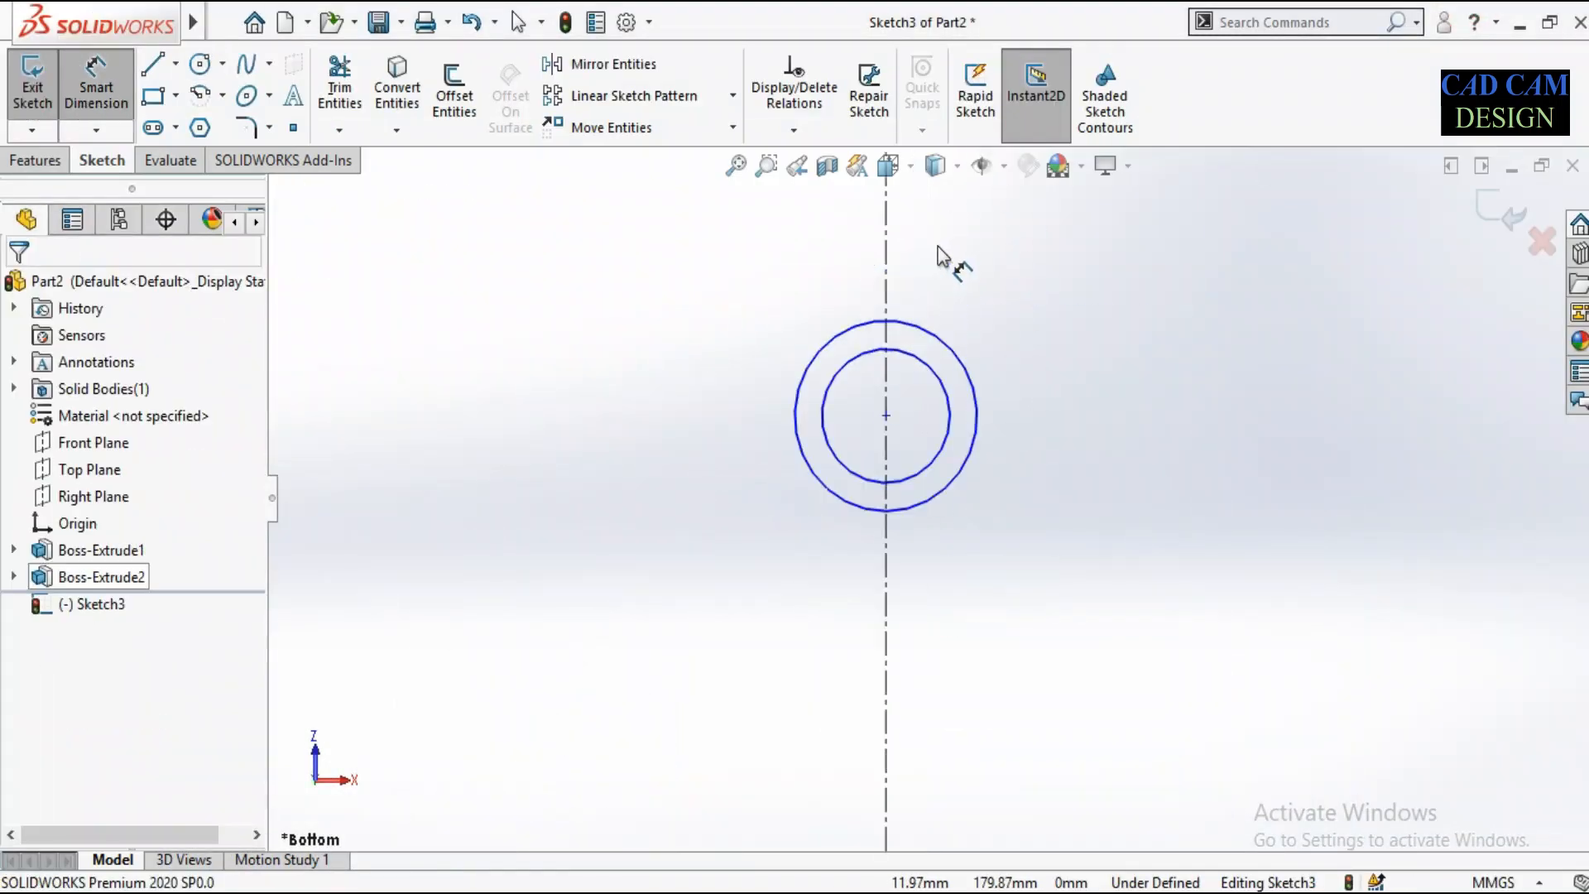
click(929, 369)
click(1035, 339)
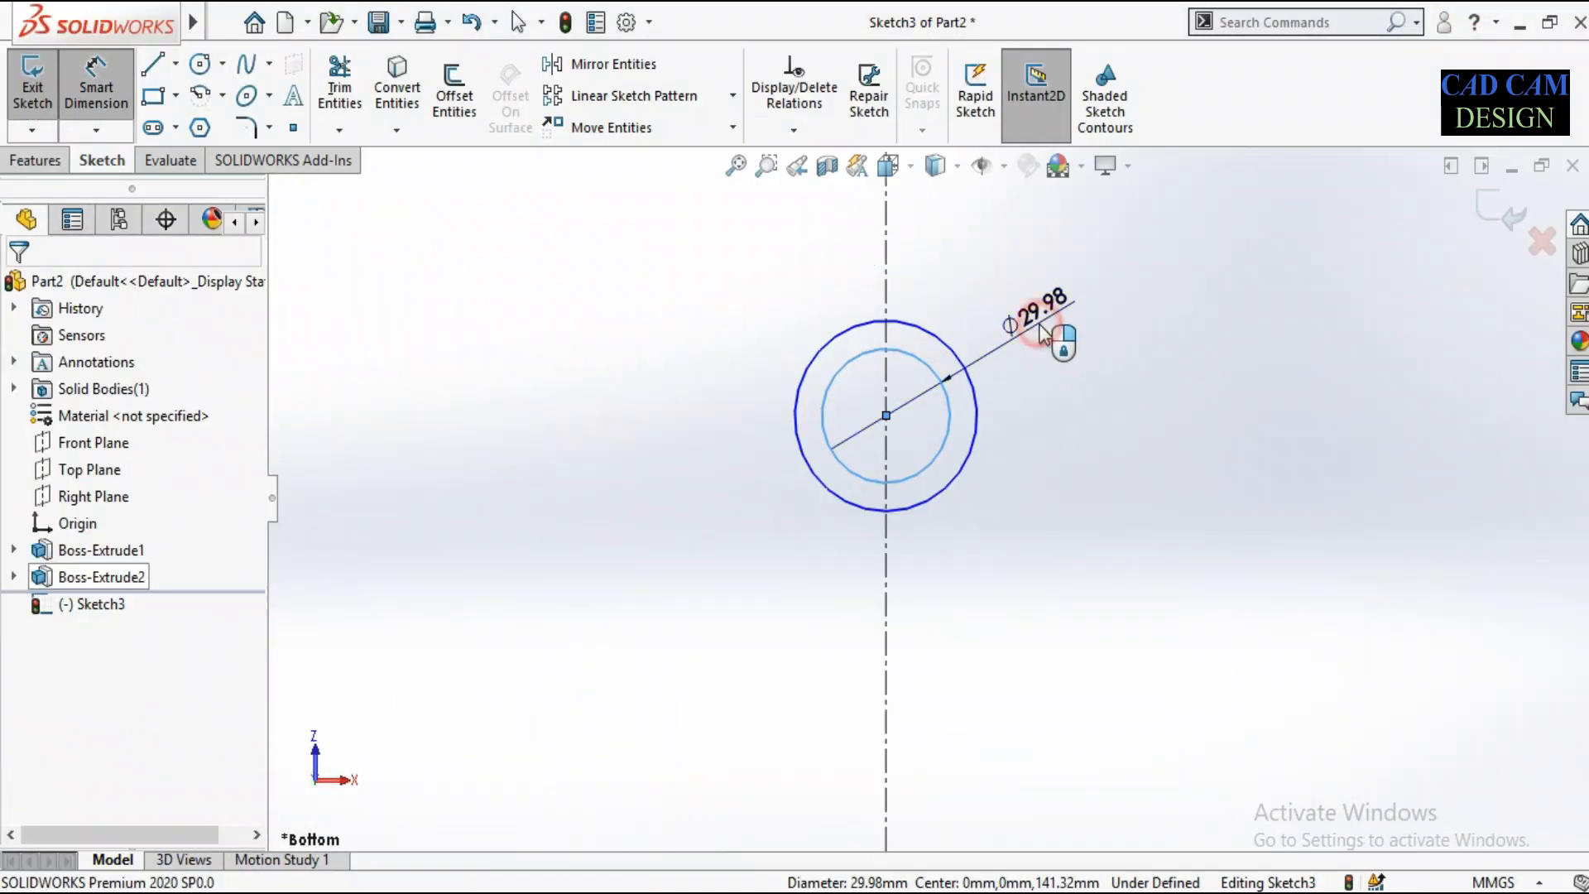
text(18)
key(Return)
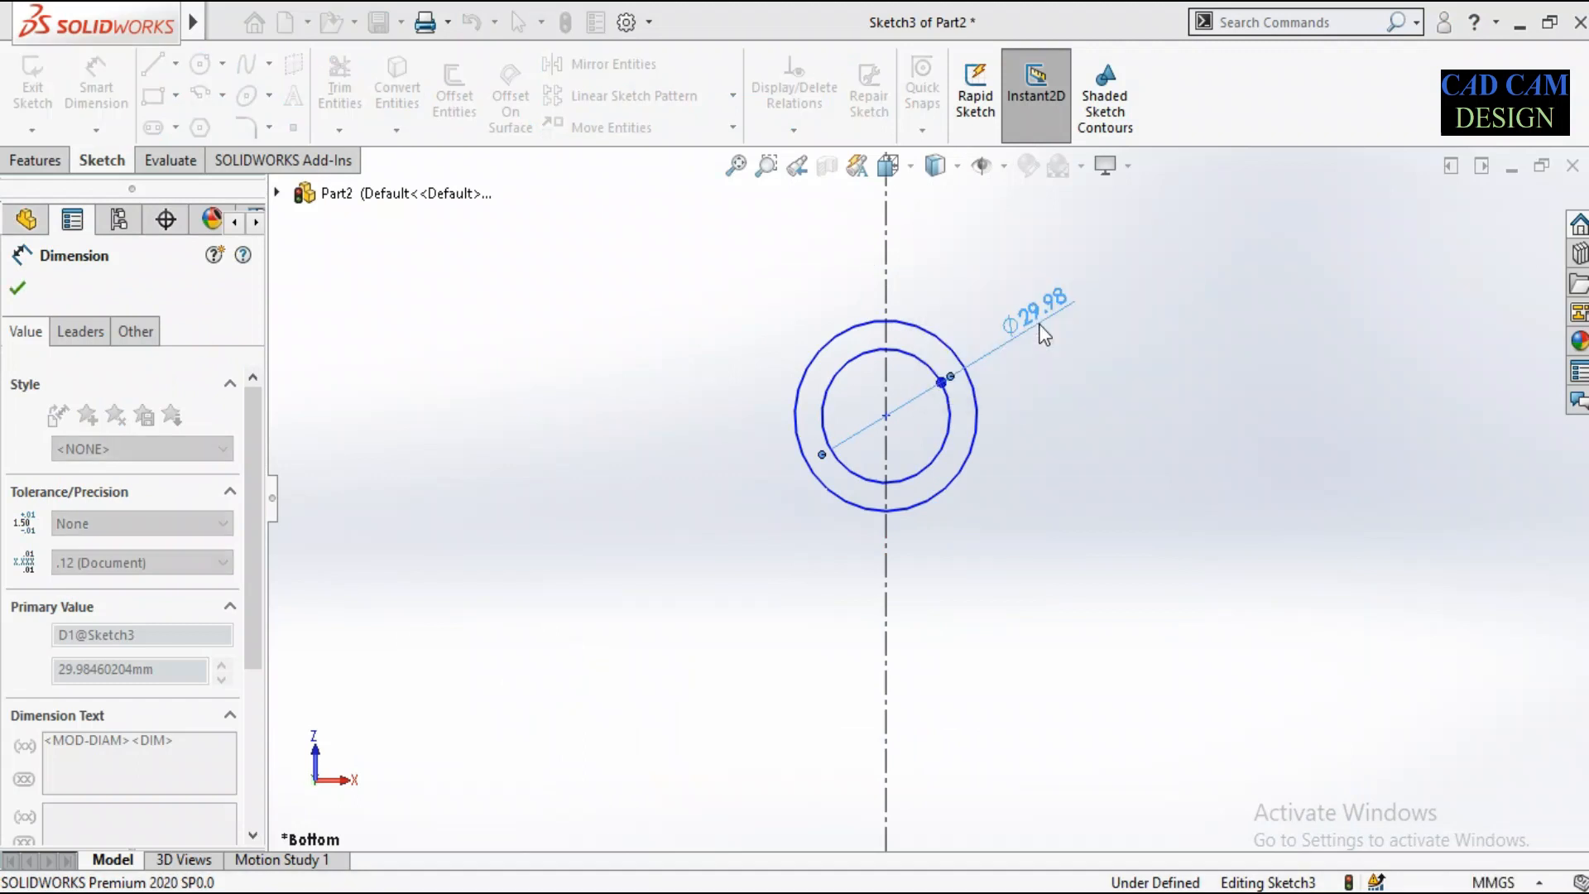
Dimension the outer circle to 40 mm diameter.
click(936, 351)
click(1014, 248)
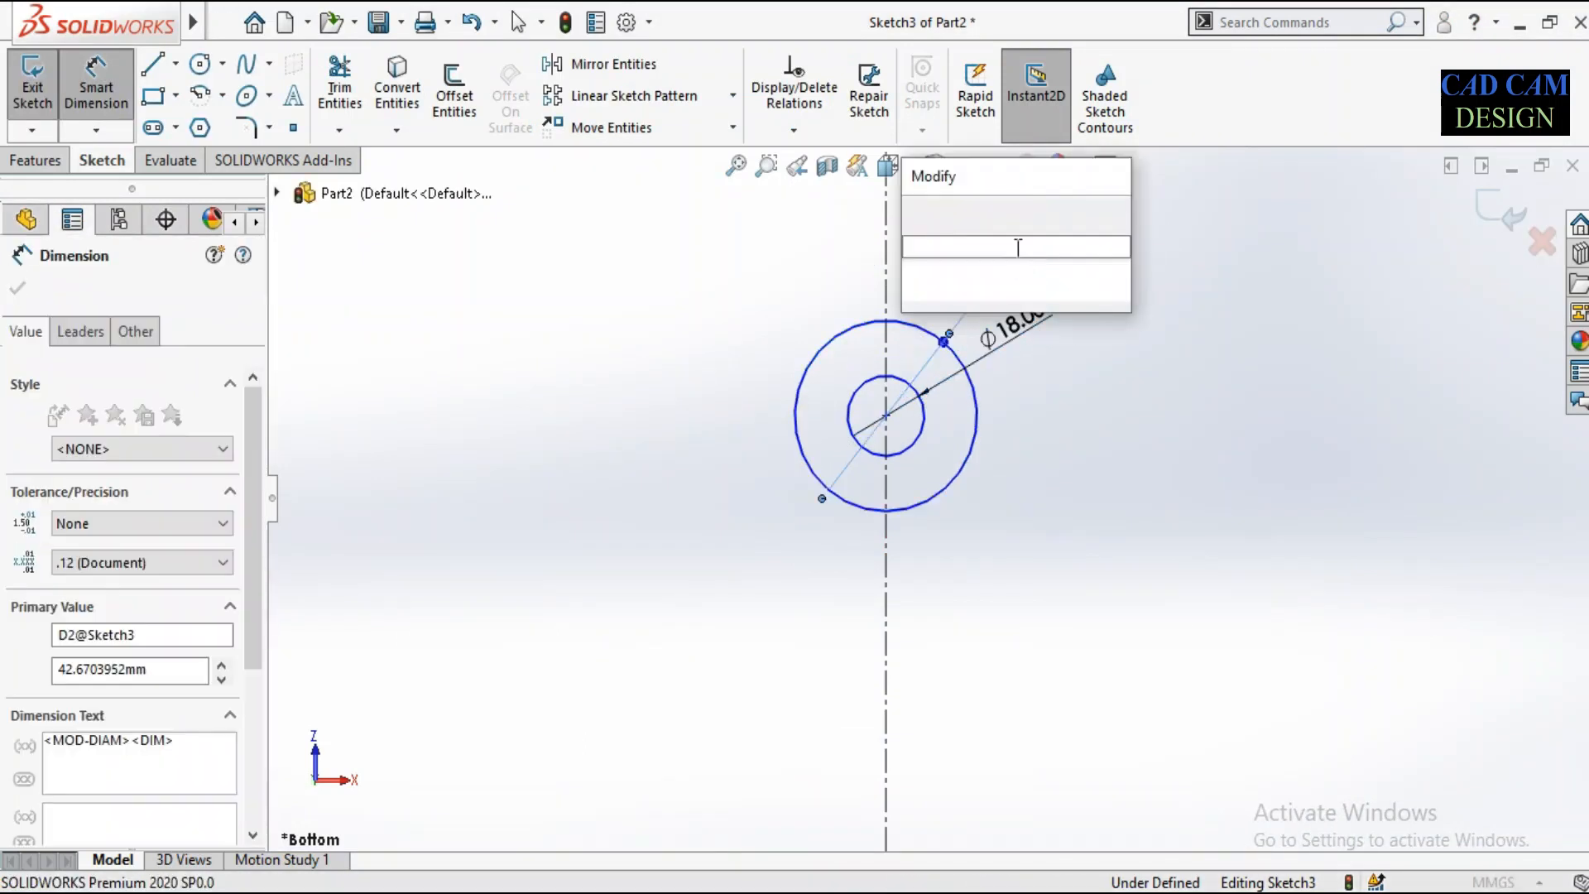
text(40)
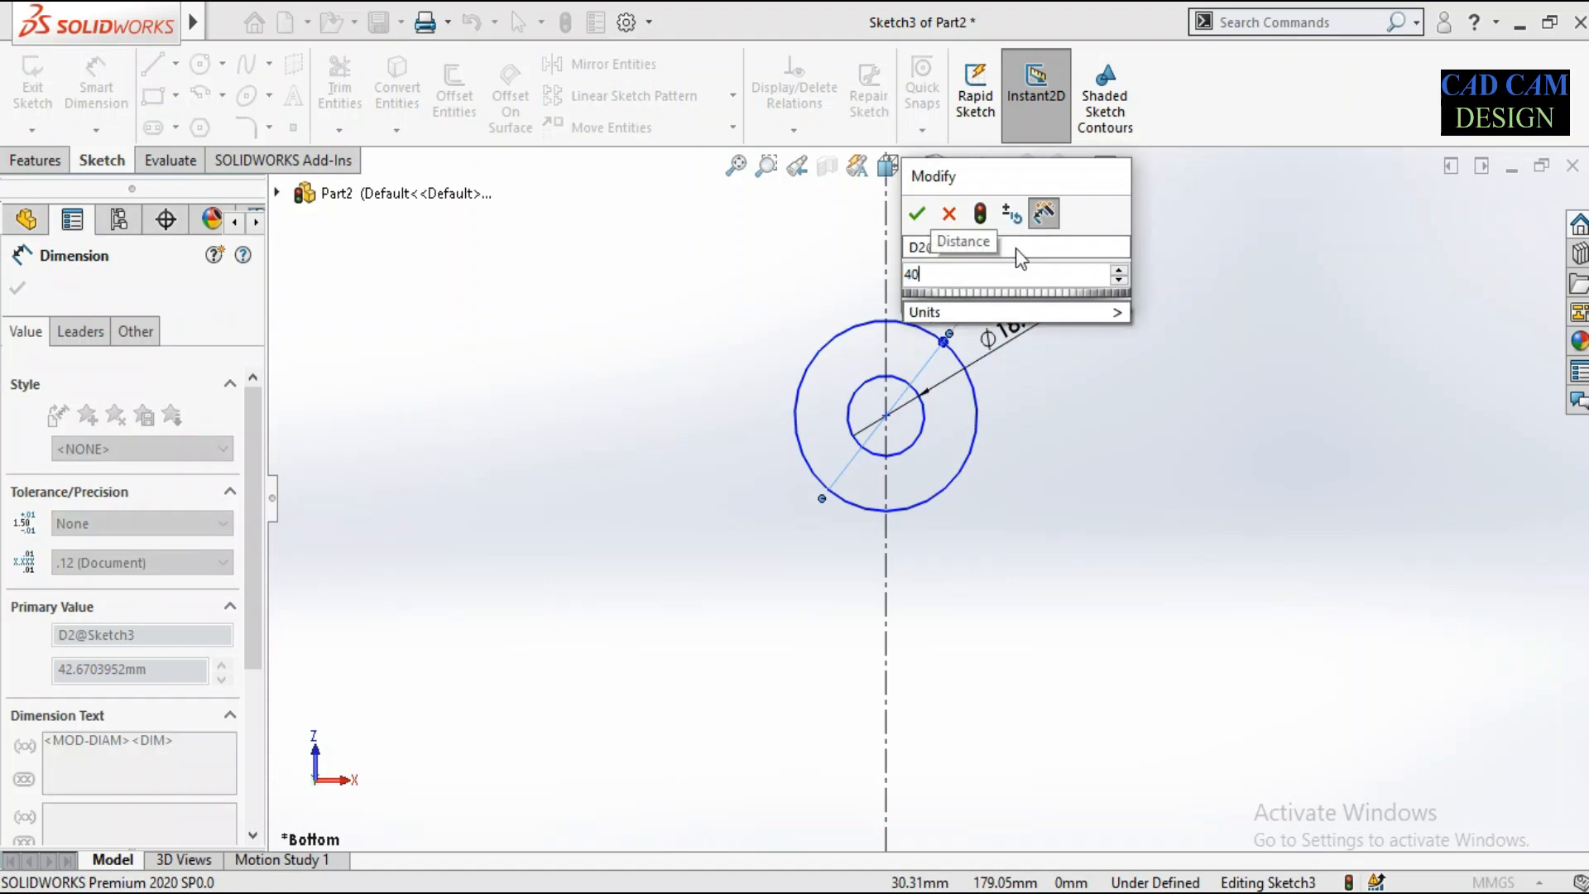
key(Return)
scroll(802, 345, up, 4)
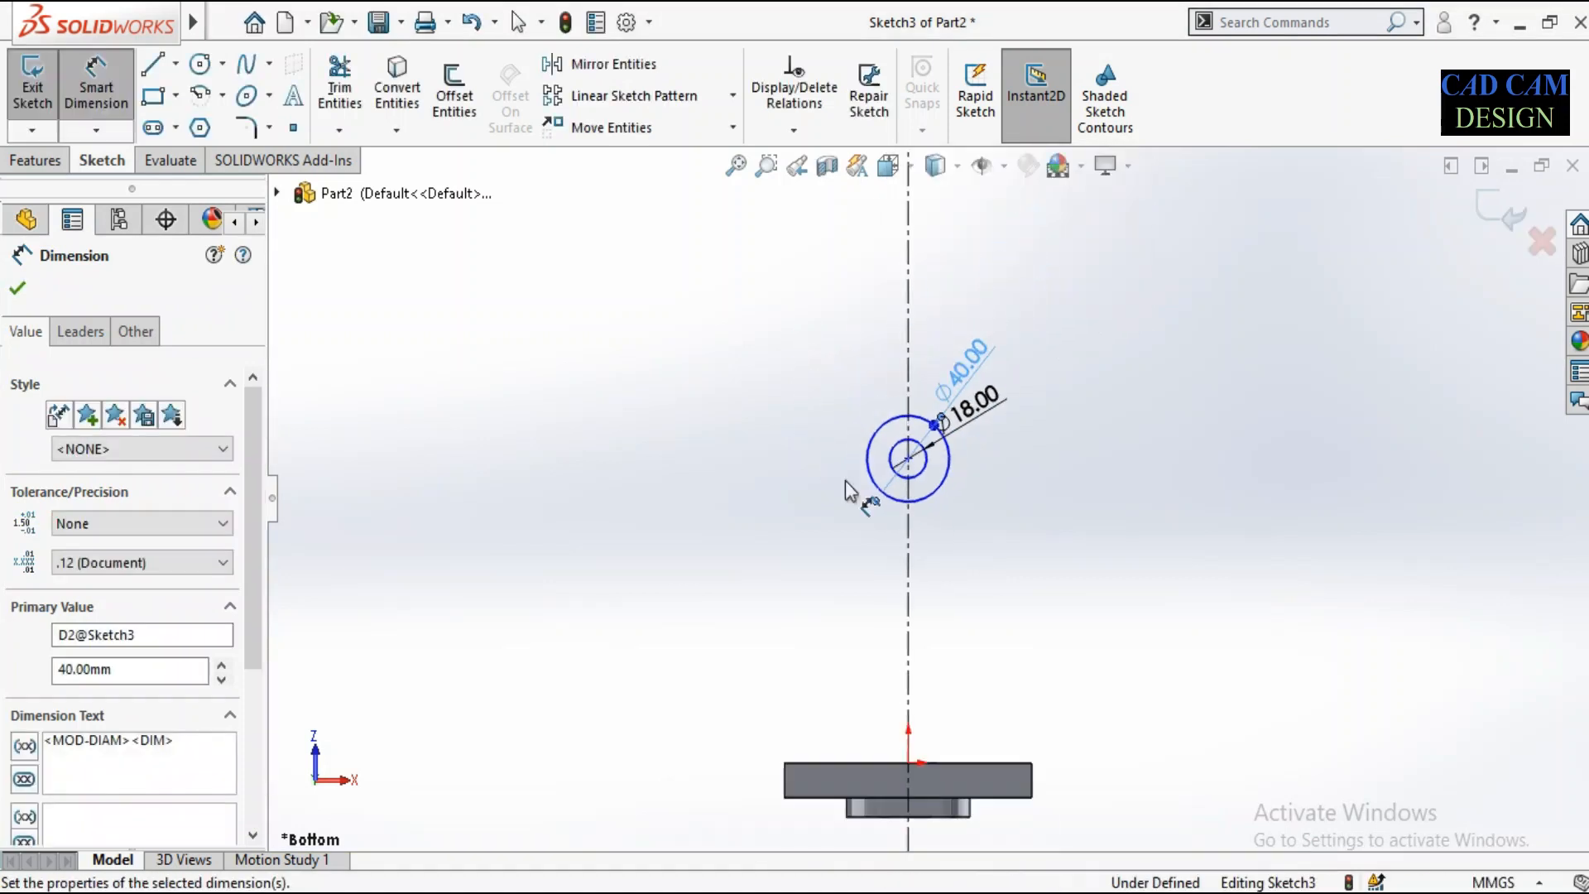
Dimension the circles' centre from the ring's outer edge and set the distance to 145 mm, checking the Paint drawing for the lengths.
scroll(937, 823, down, 2)
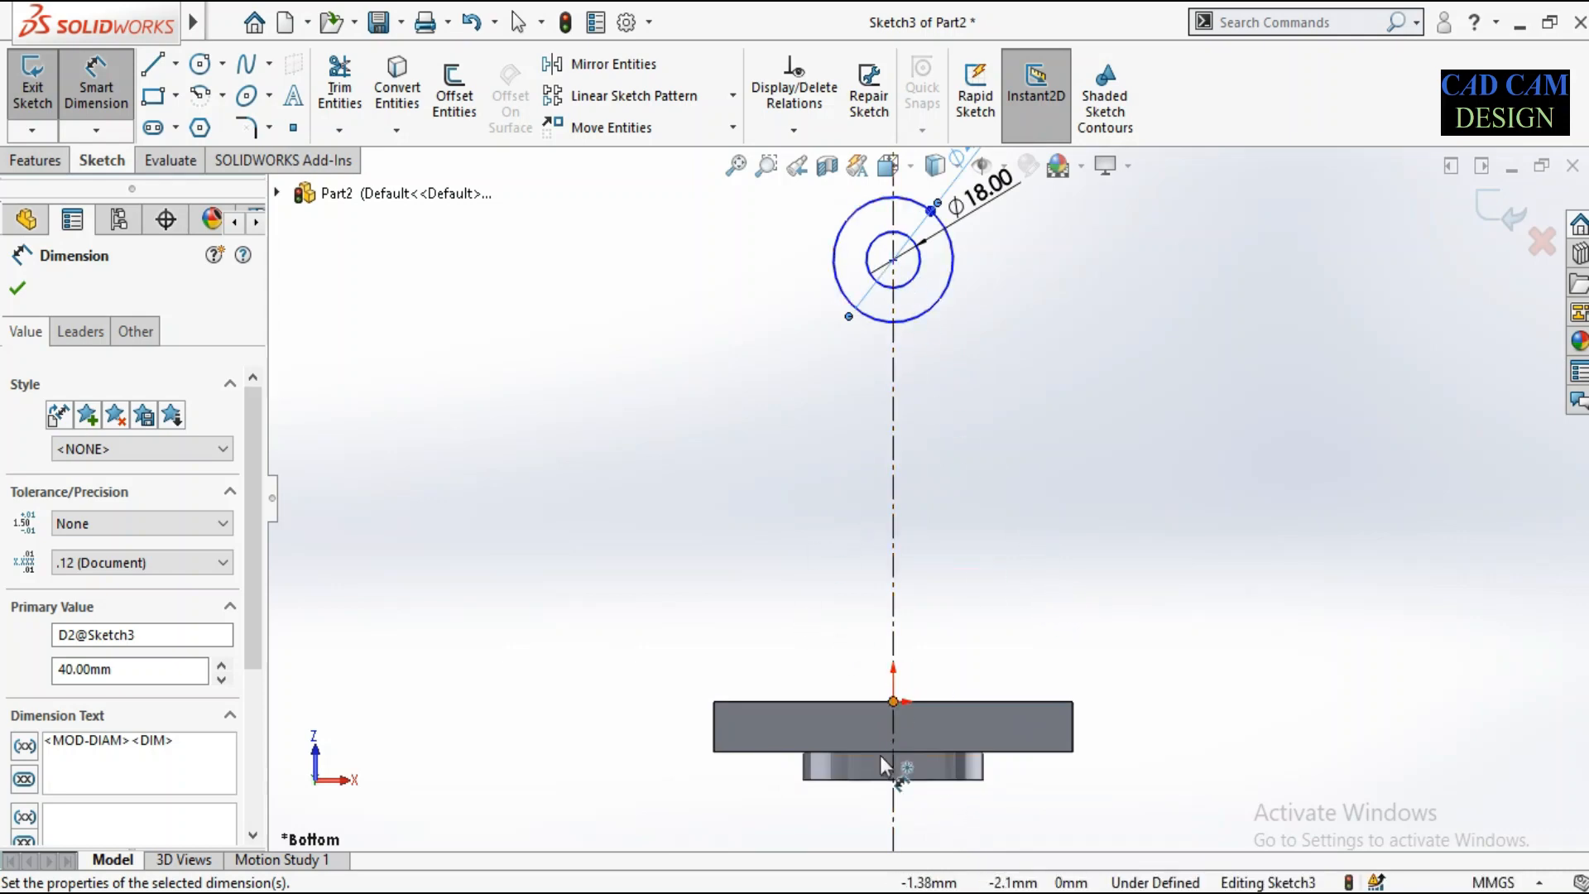
click(943, 701)
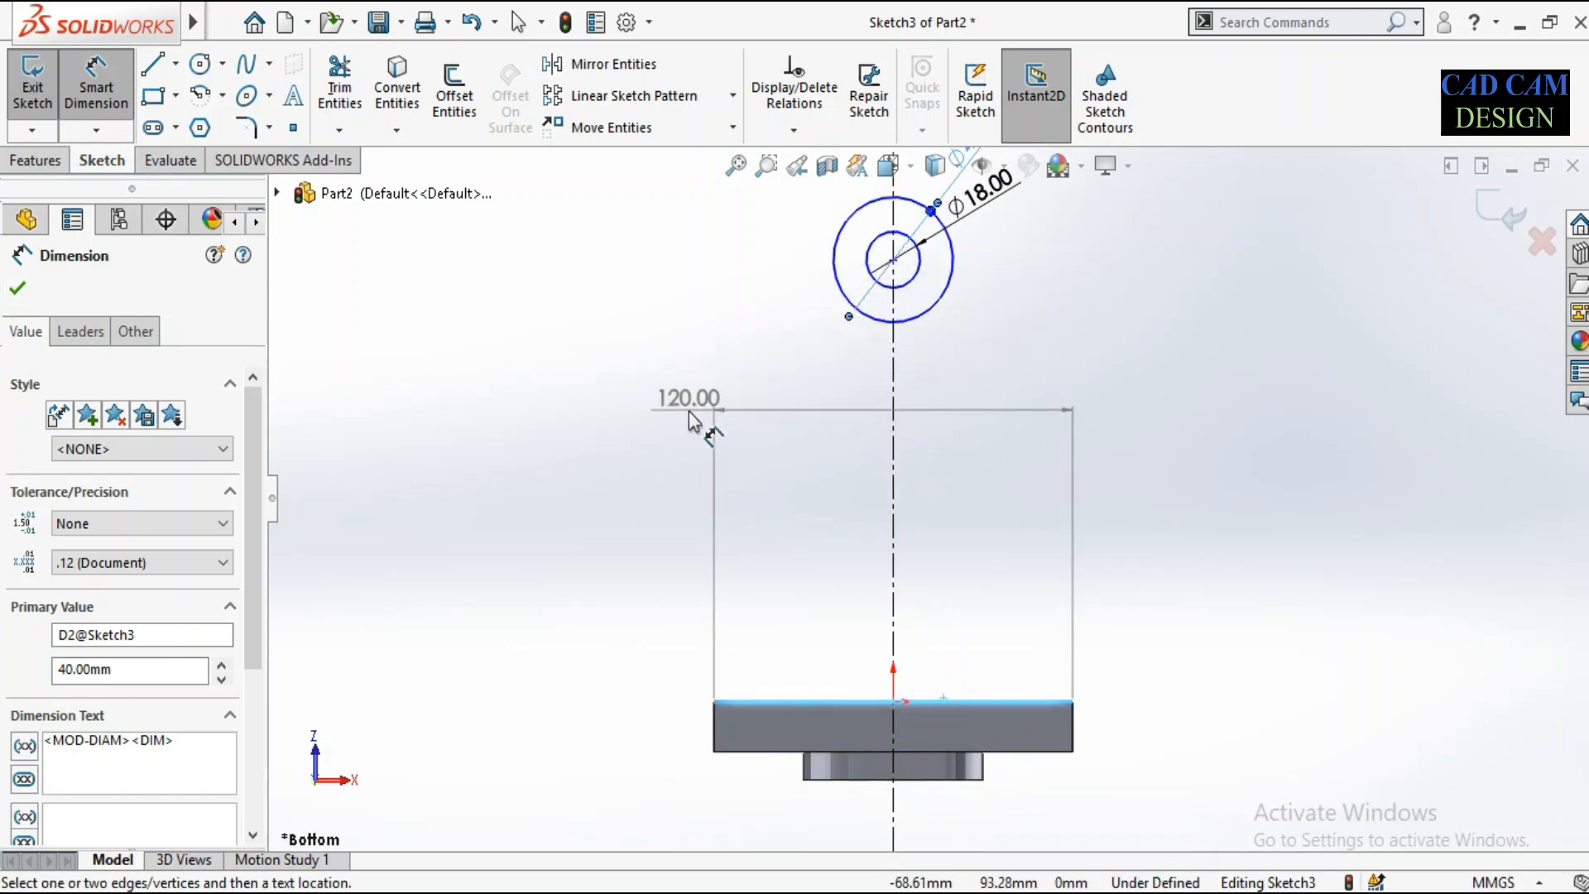
key(Escape)
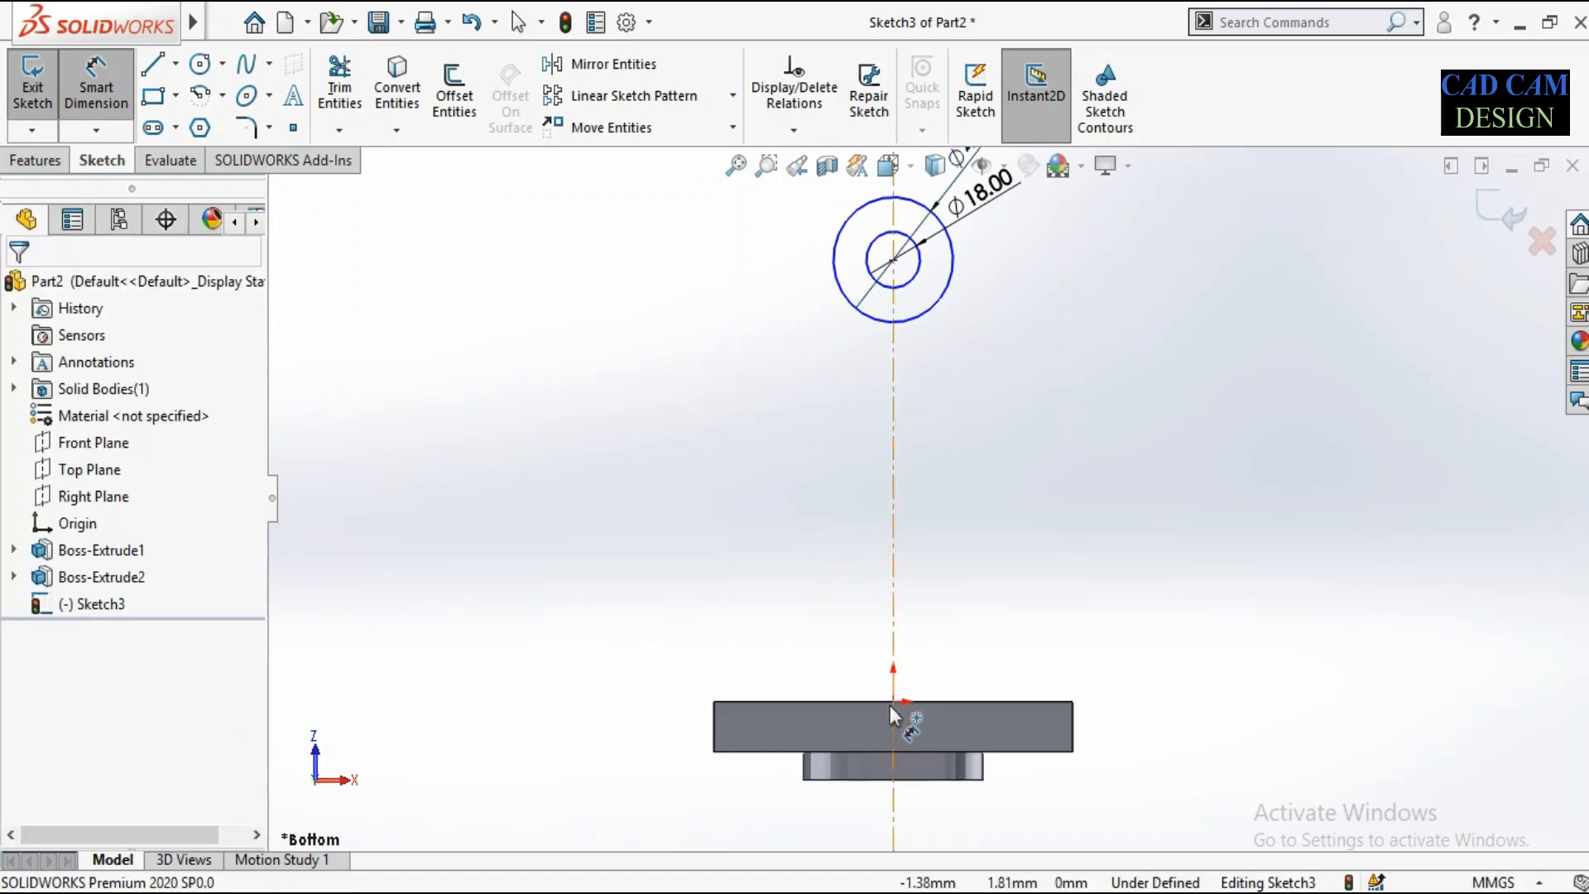
click(936, 778)
click(895, 261)
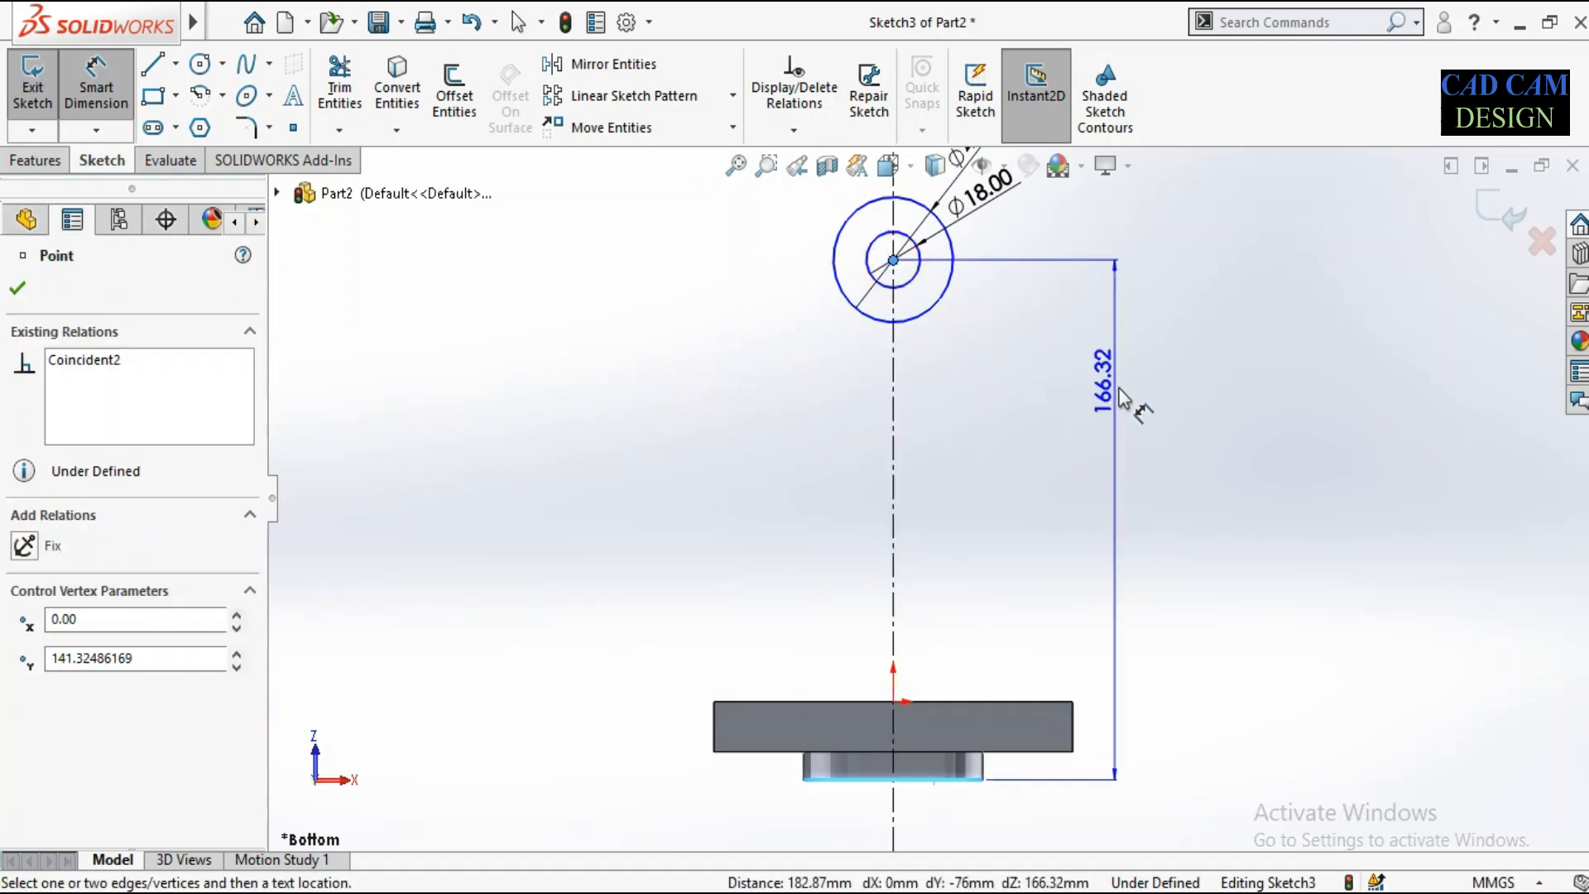
click(1107, 493)
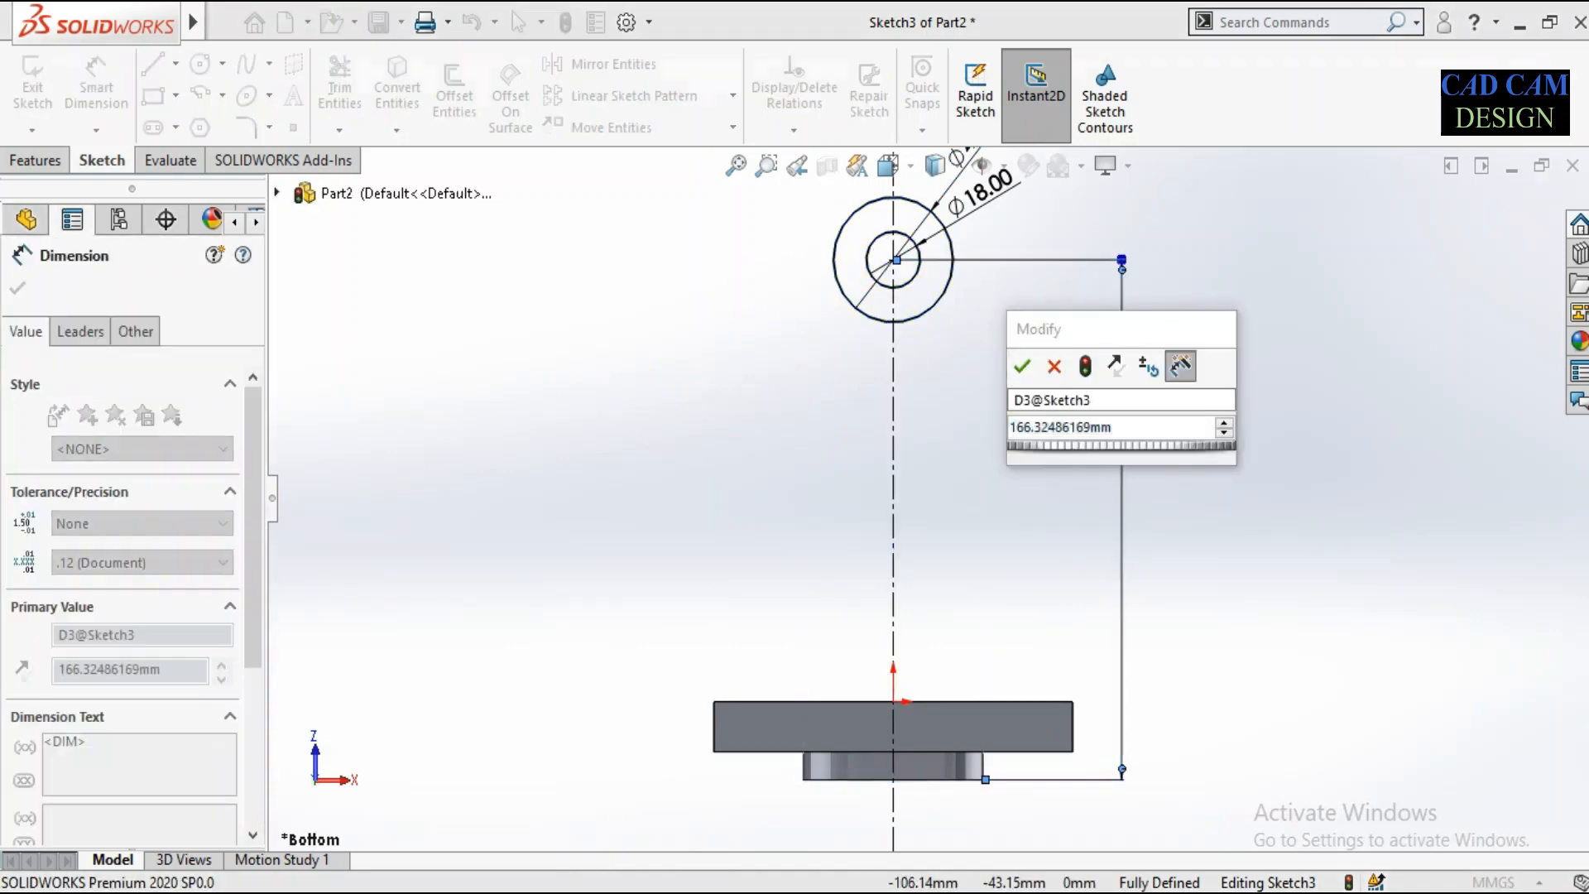
key(alt+Tab)
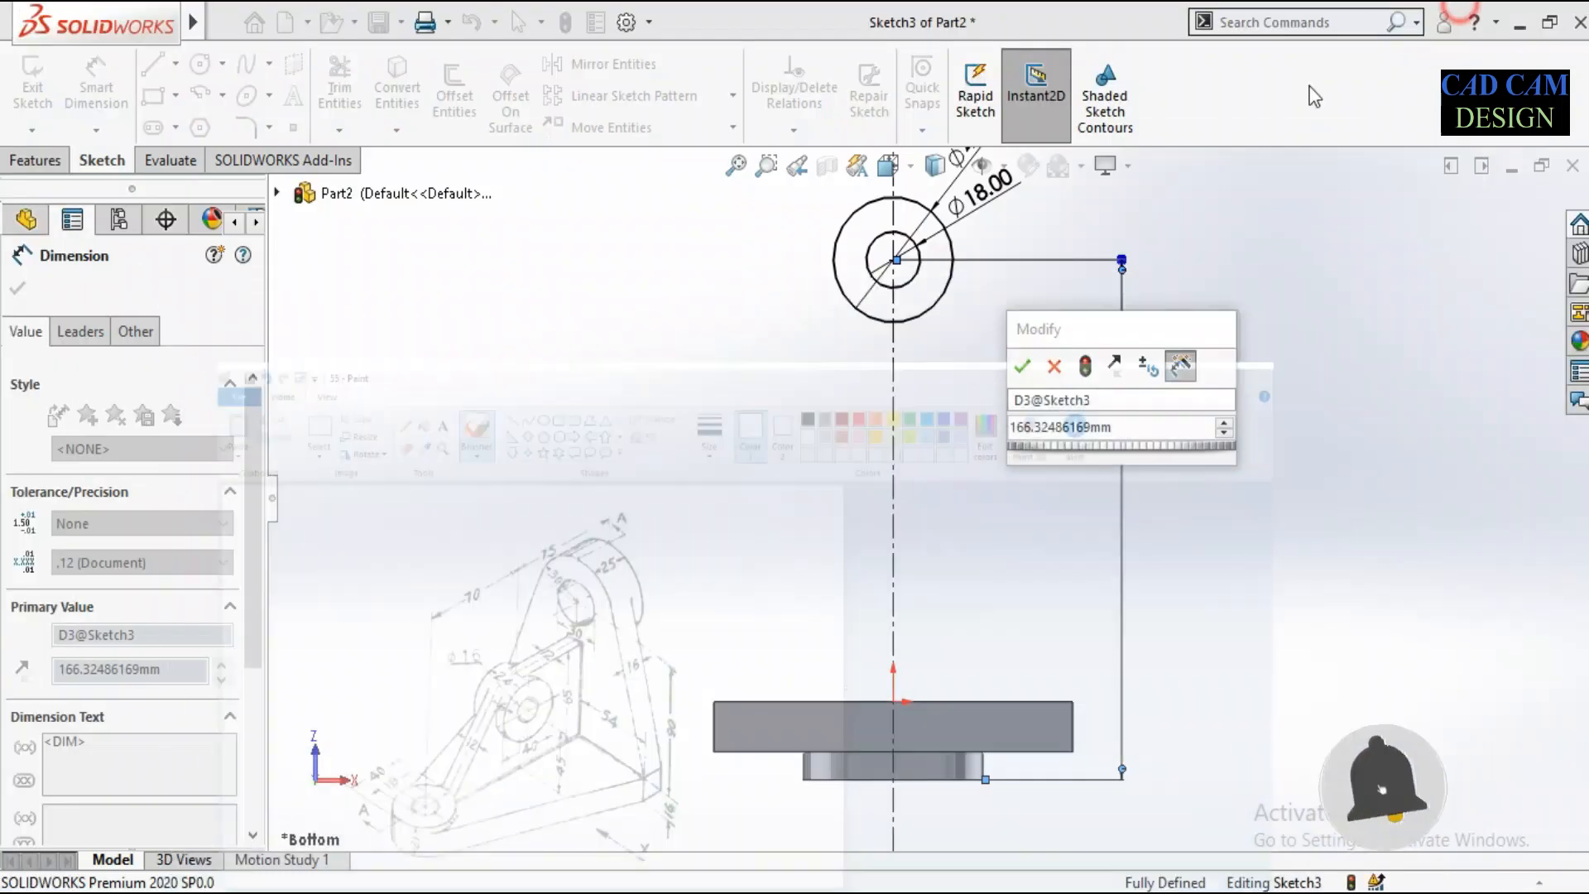
click(1461, 15)
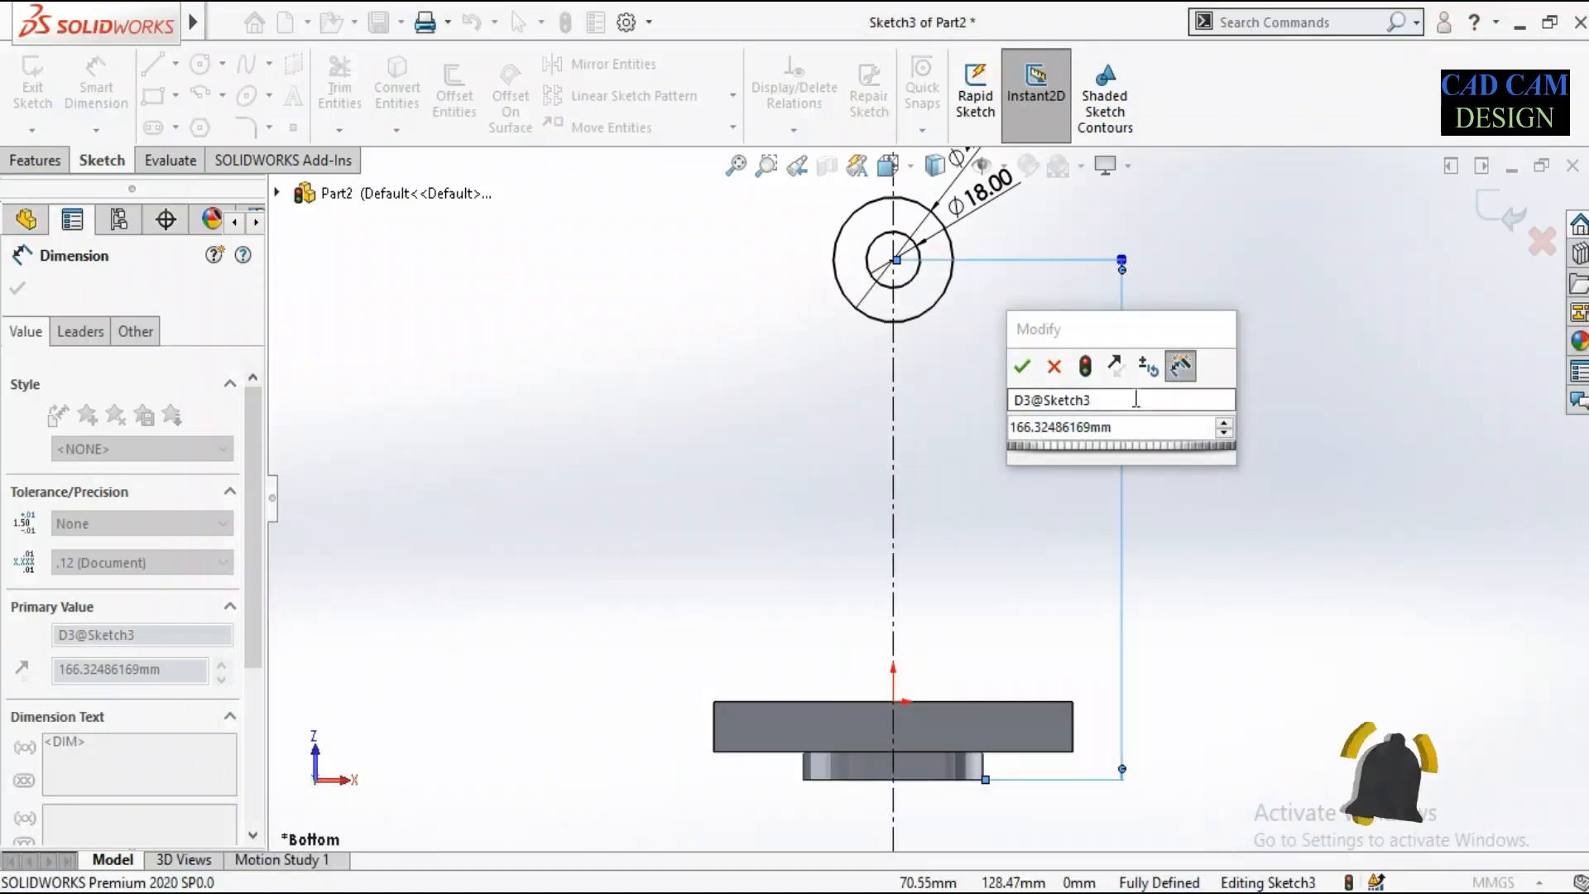
click(1151, 426)
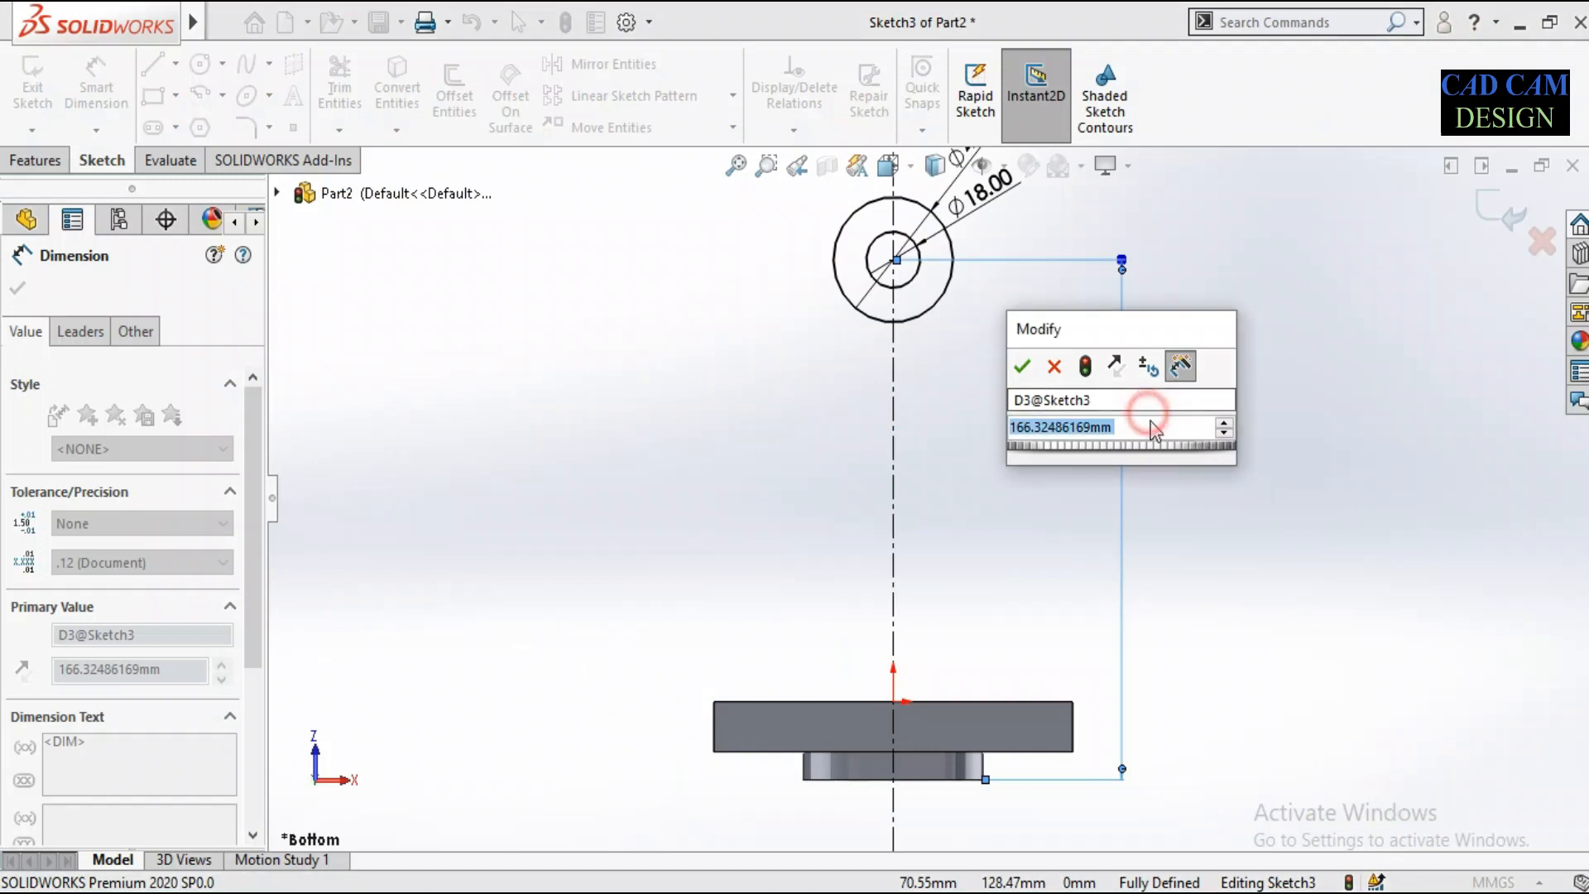
text(70+70)
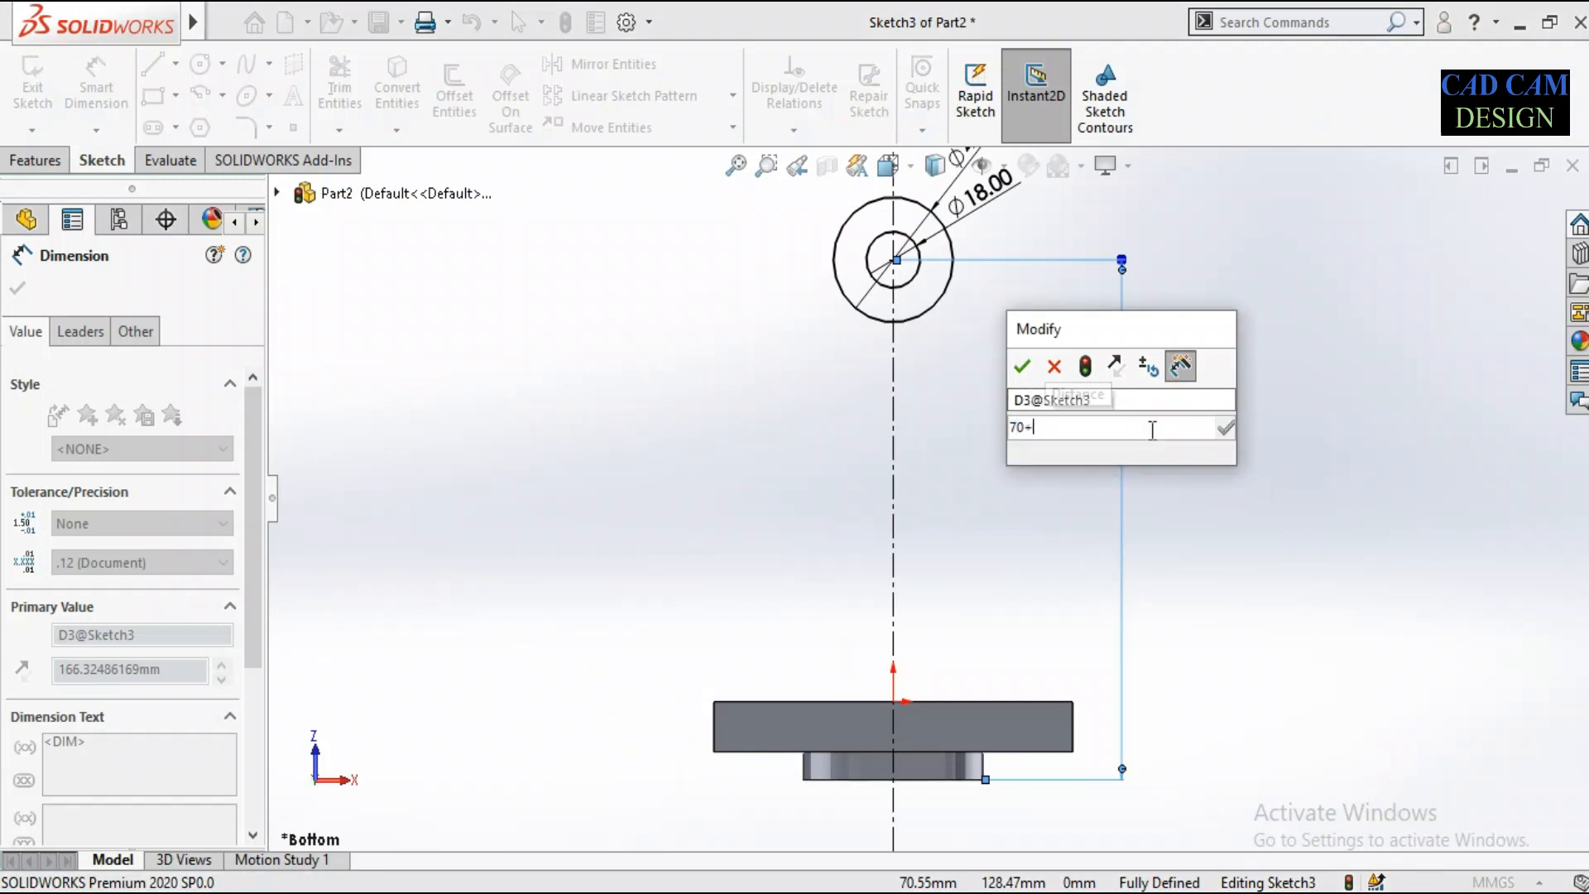
key(Return)
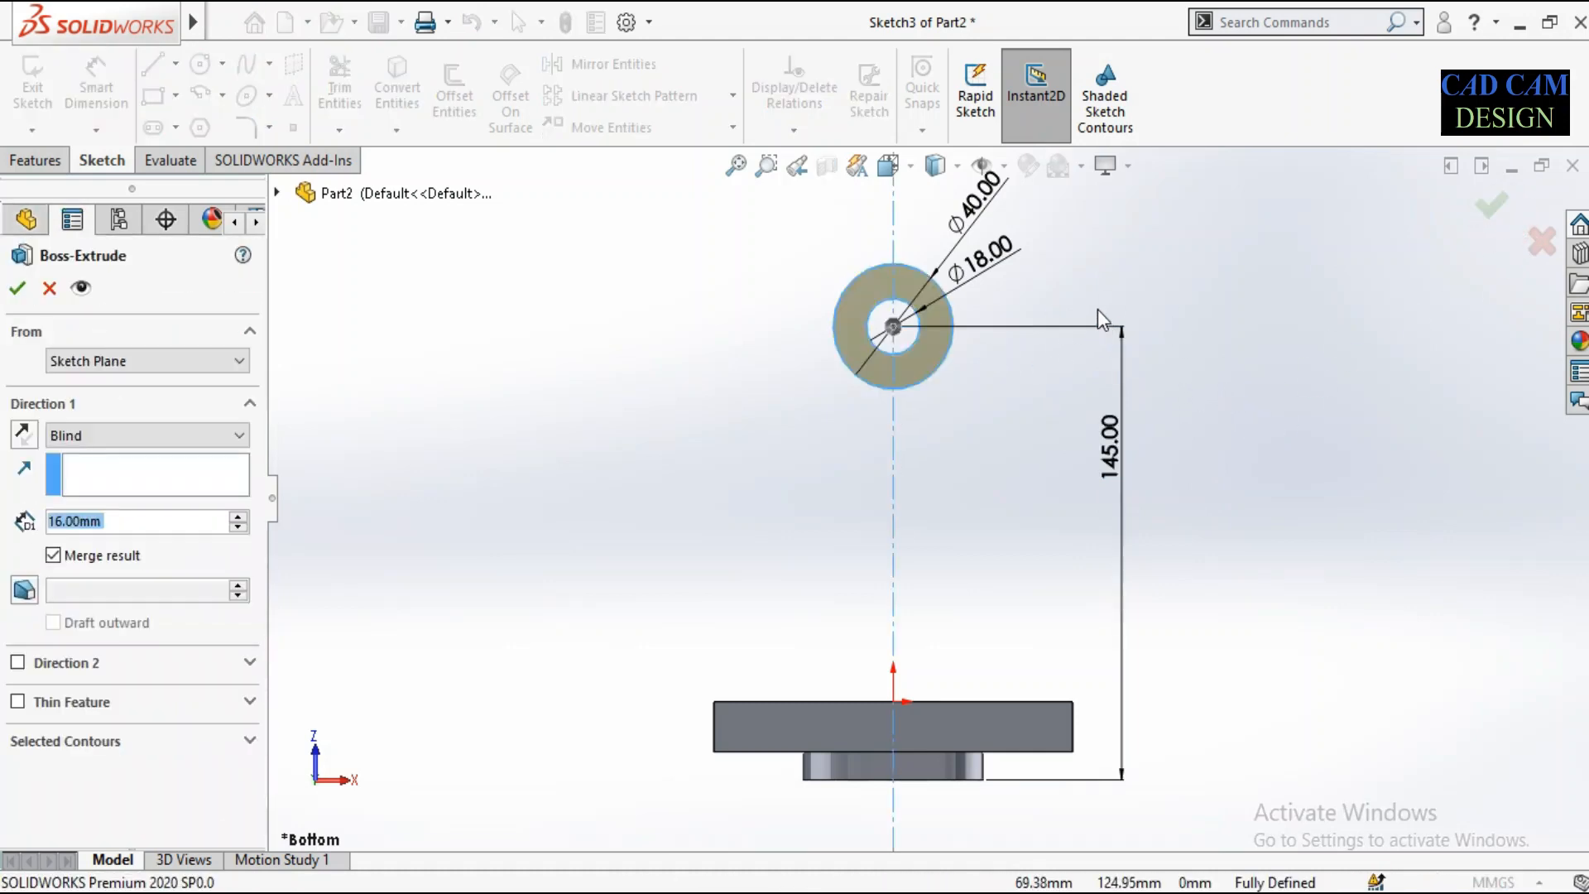
Extrude the two-circle profile 21 mm blind in the reversed, upward direction with Merge result on.
middle_drag(1061, 301, 932, 783)
scroll(826, 766, down, 3)
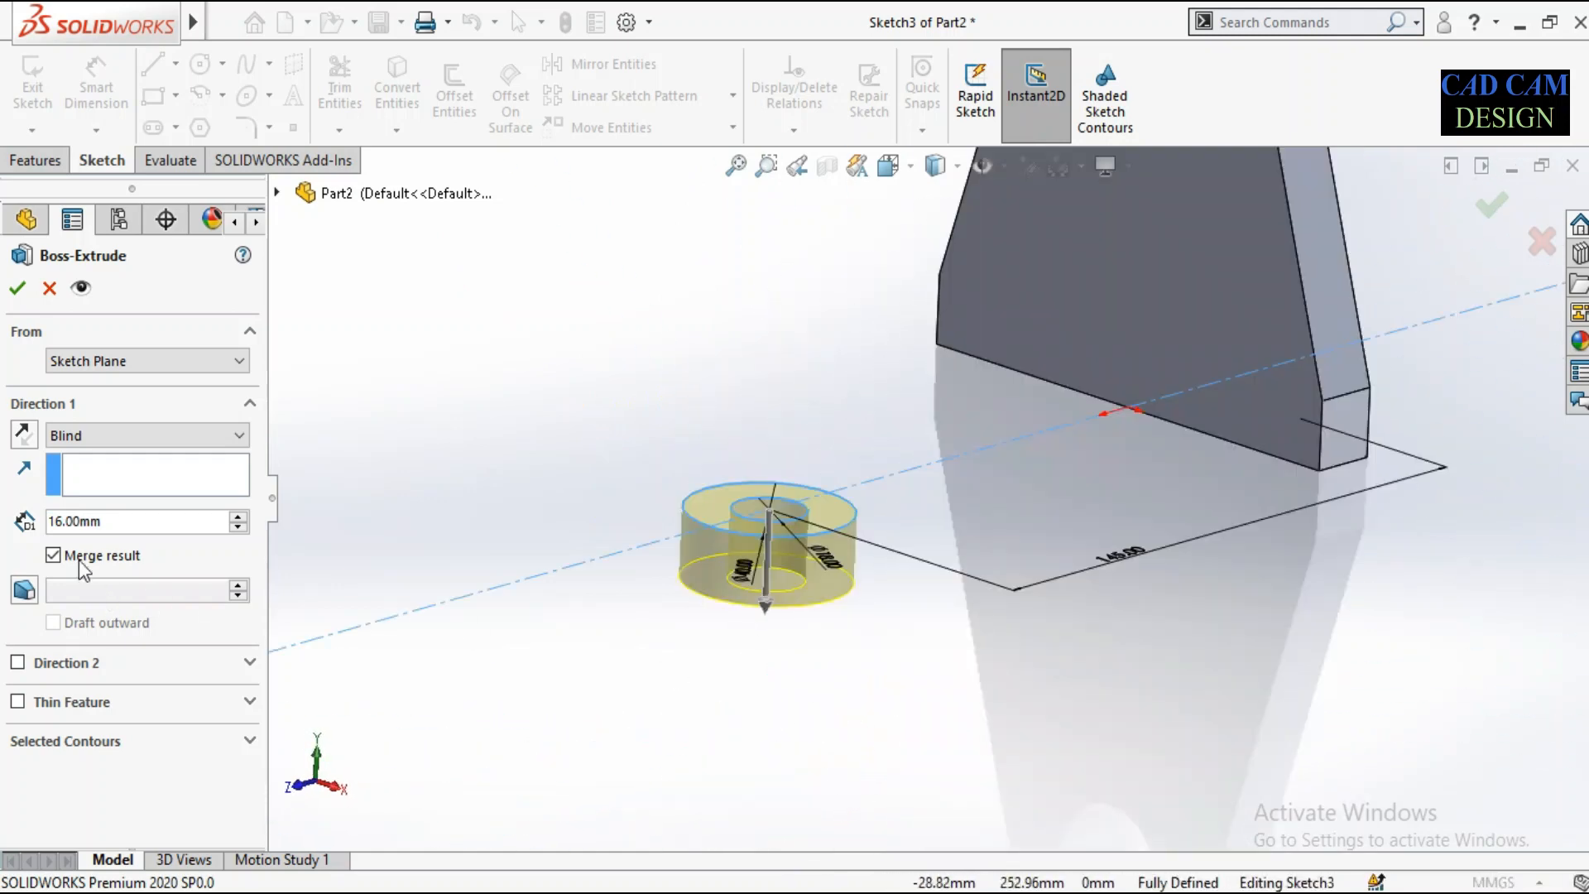
click(24, 433)
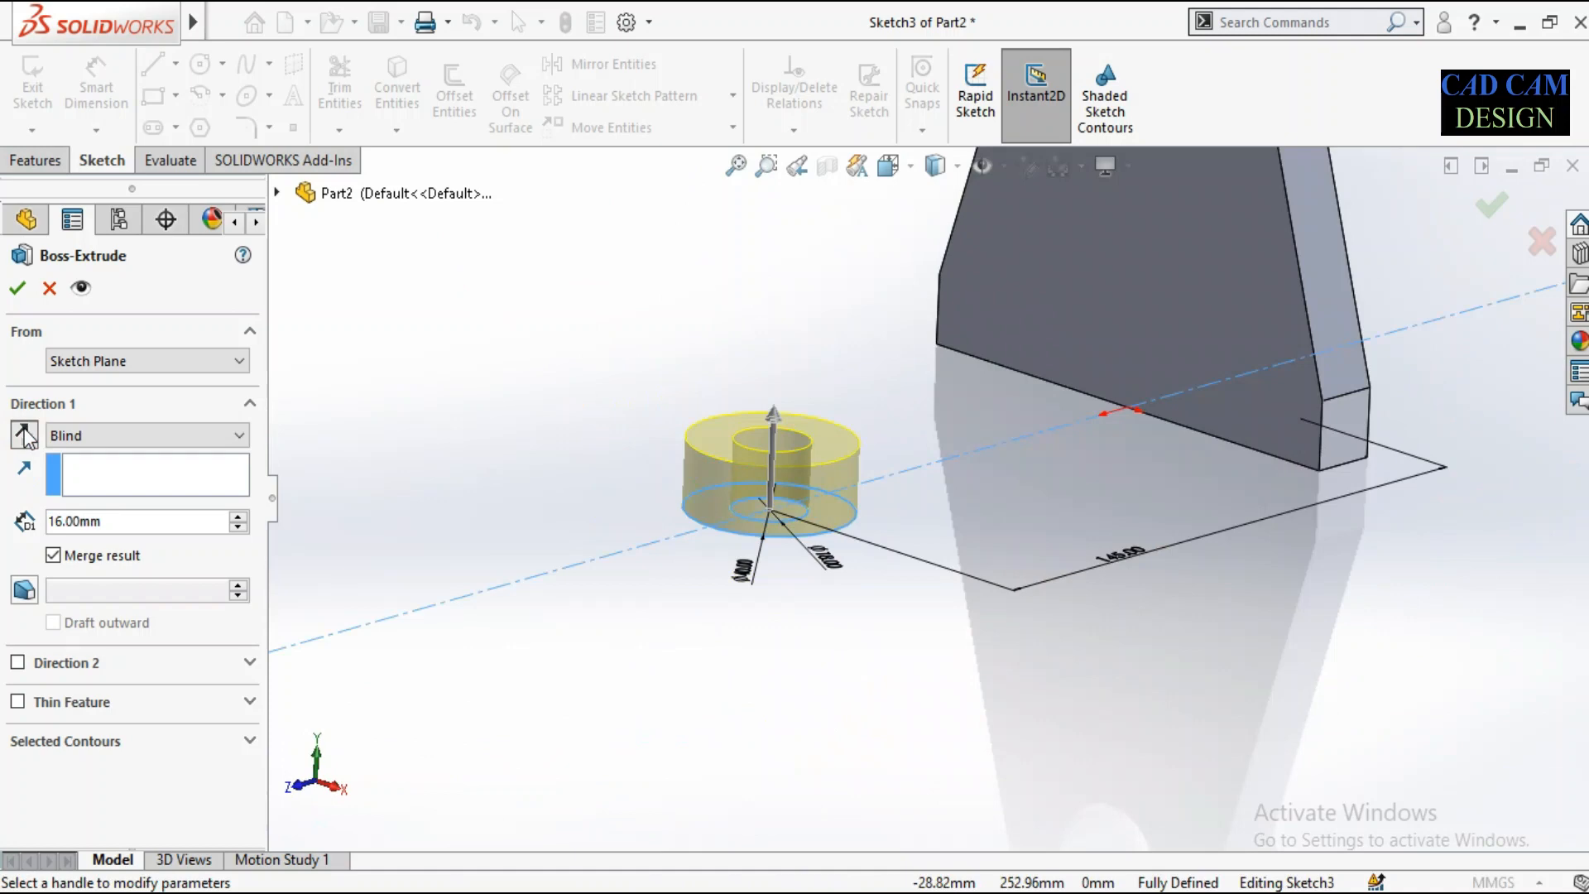
click(35, 438)
click(31, 439)
double_click(130, 533)
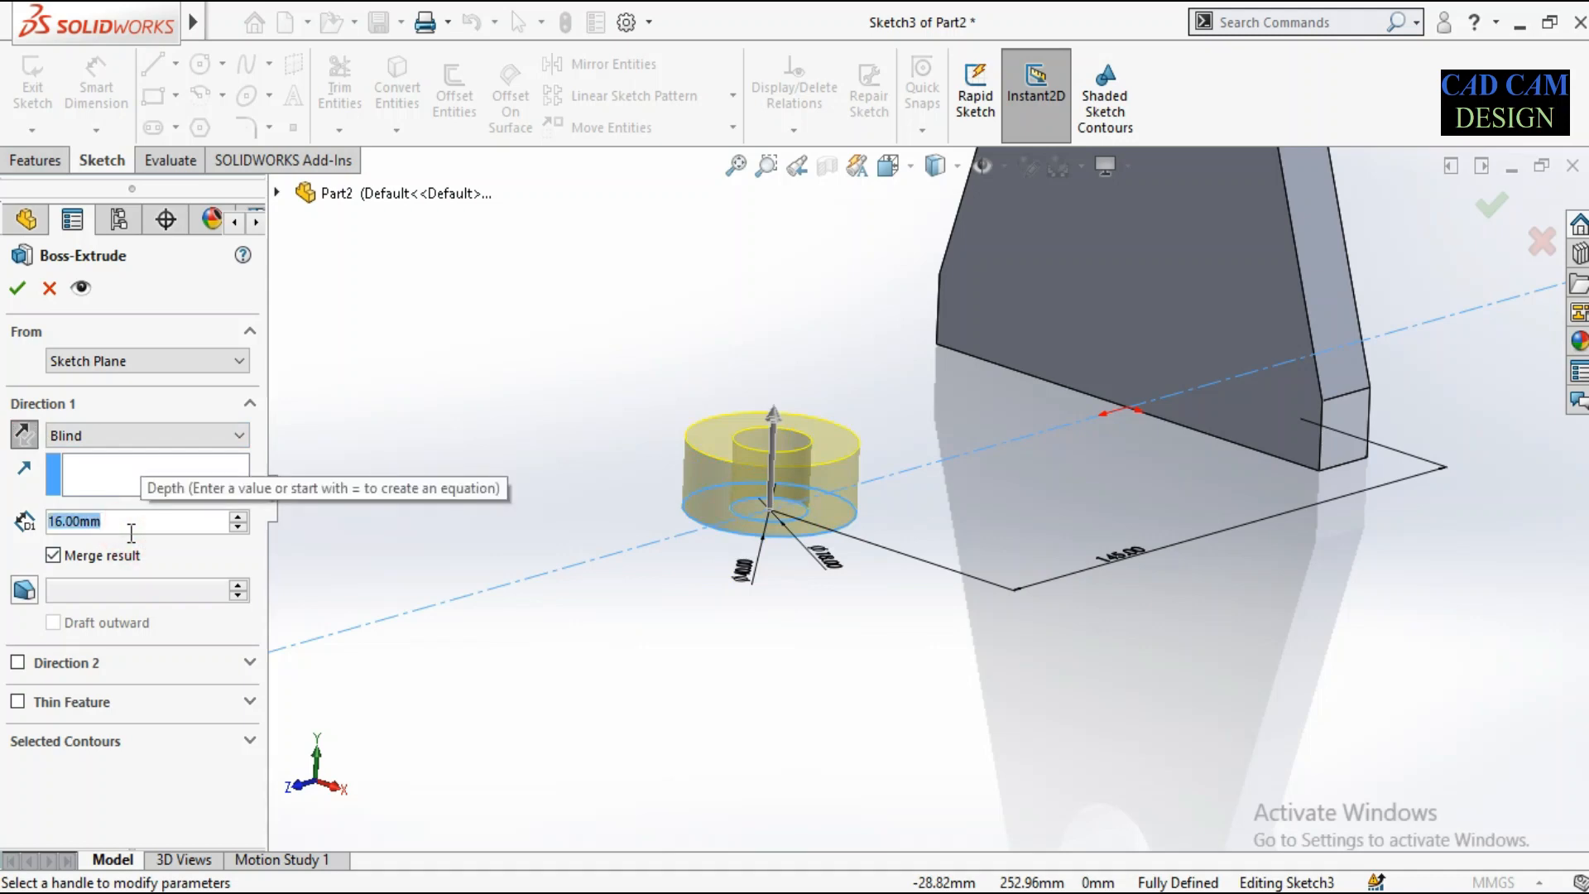
text(21)
key(Return)
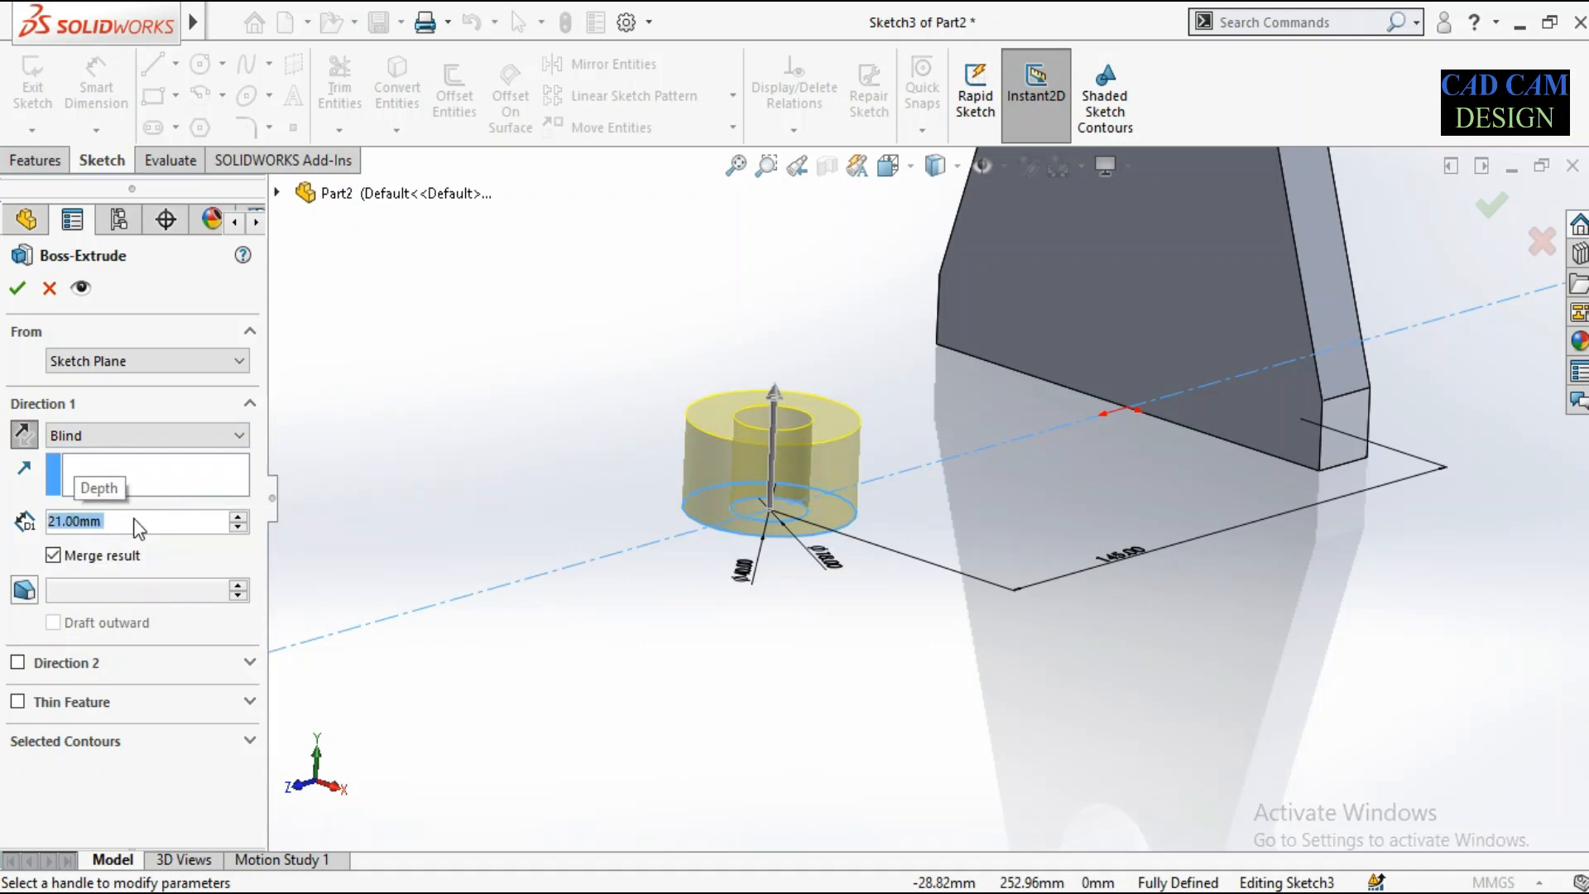
click(18, 288)
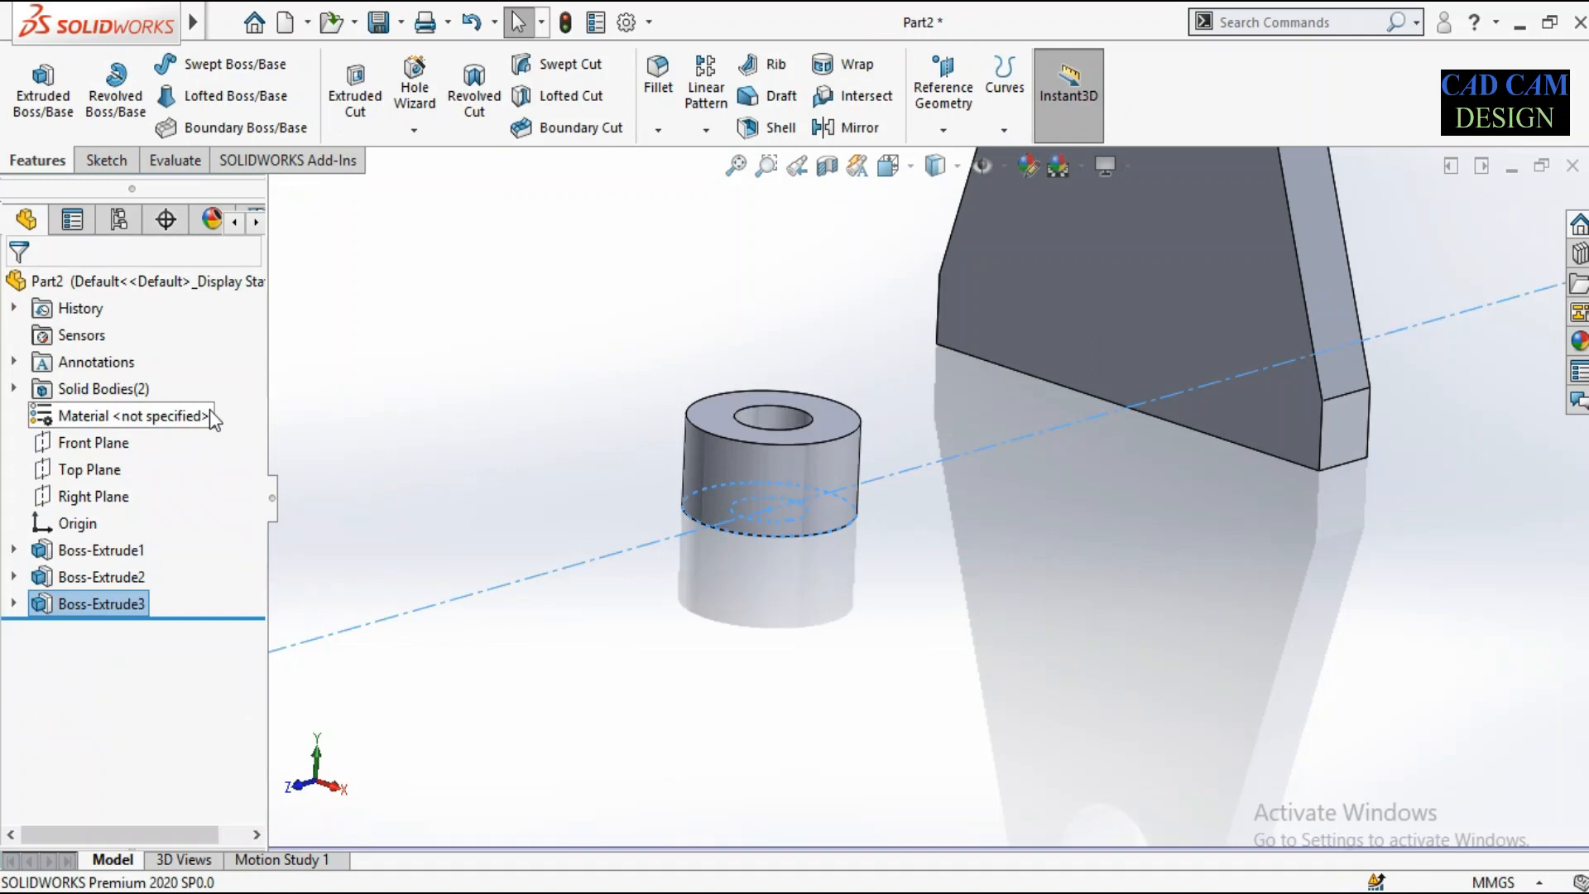
Start a new sketch on the bottom face of the separate cylindrical boss.
scroll(555, 452, up, 3)
click(873, 629)
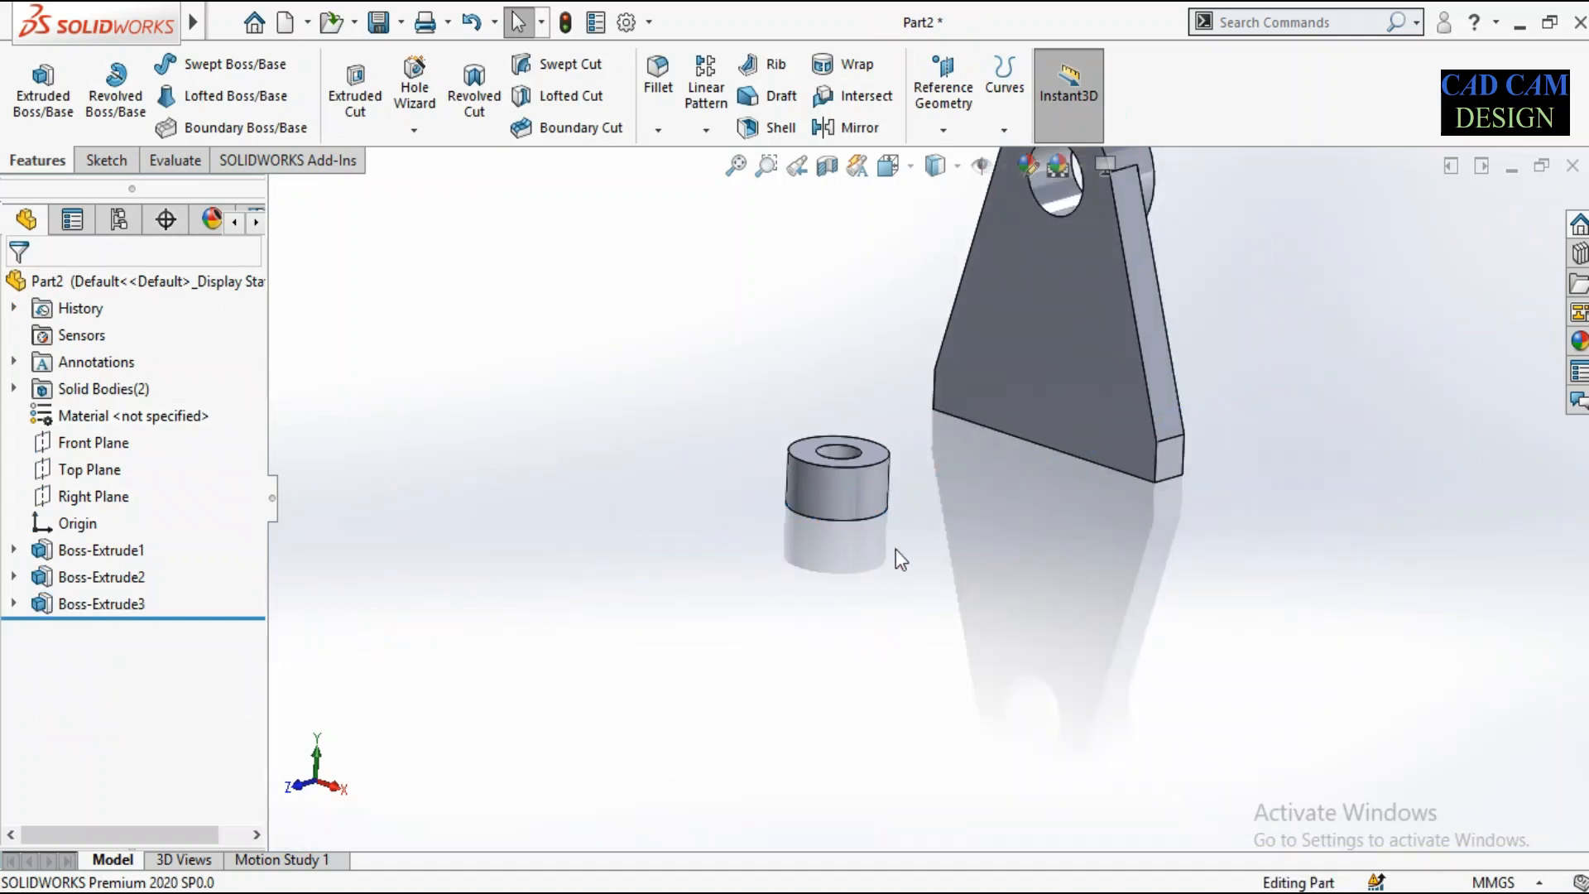
middle_drag(896, 550, 912, 343)
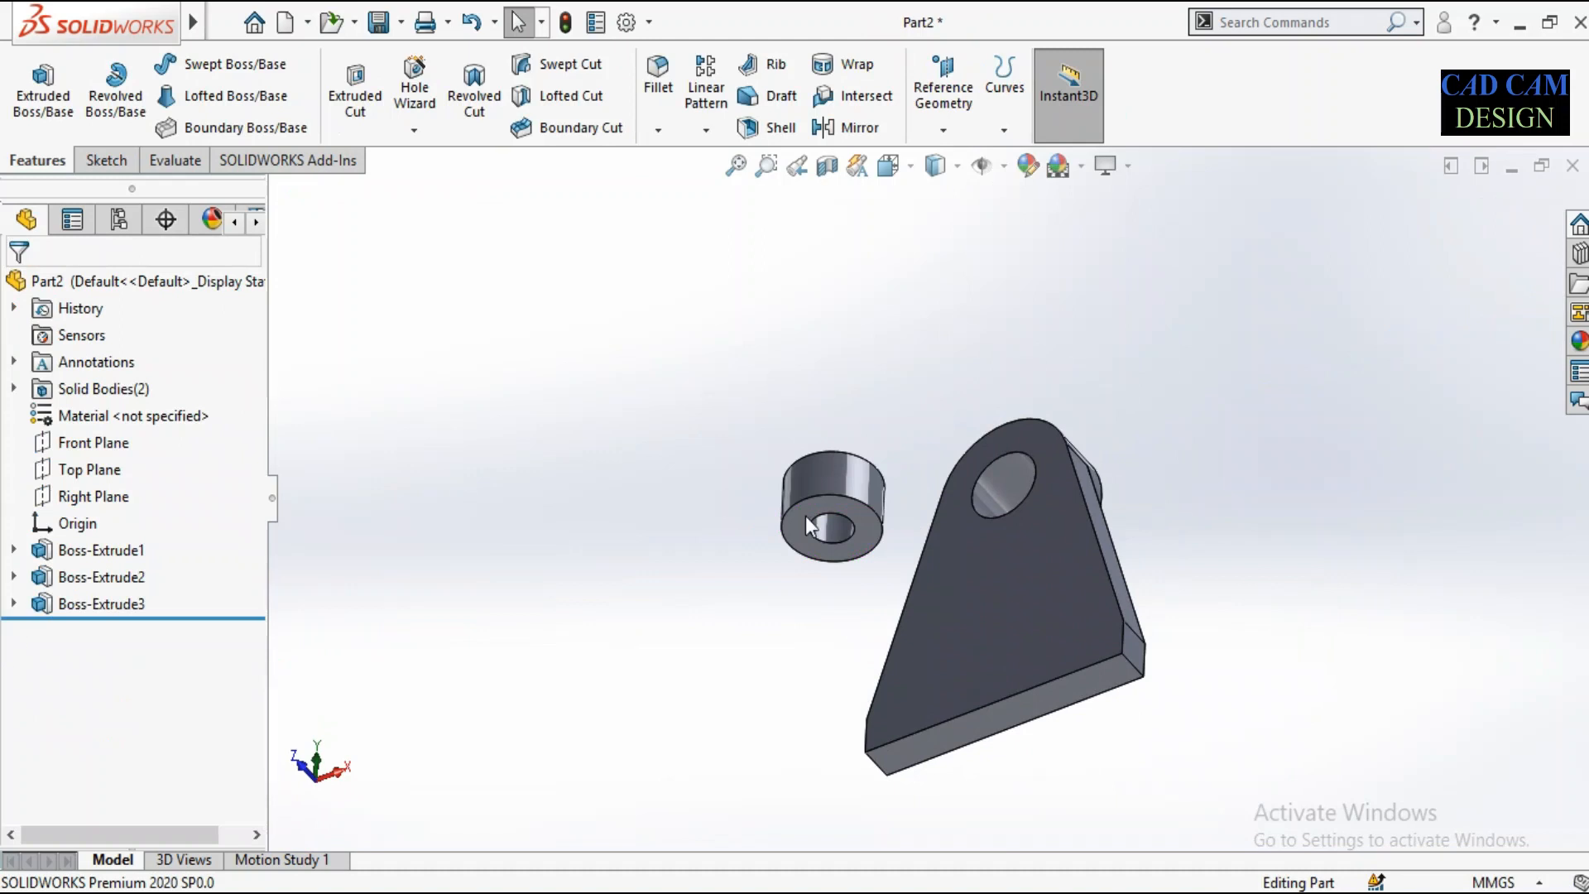
scroll(809, 526, down, 3)
click(869, 513)
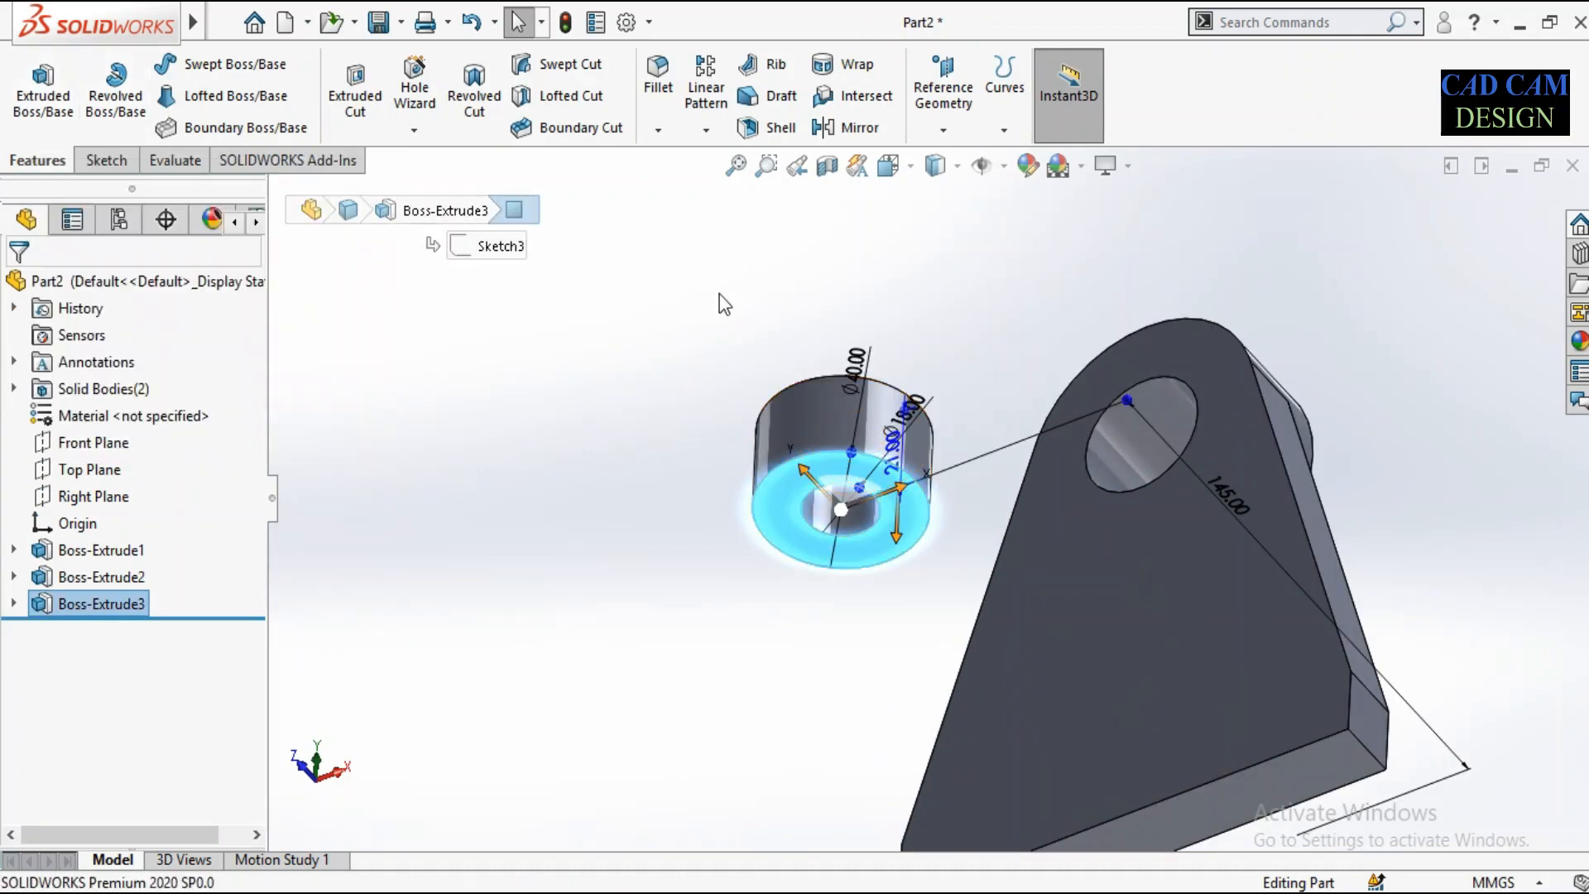
middle_drag(720, 305, 669, 436)
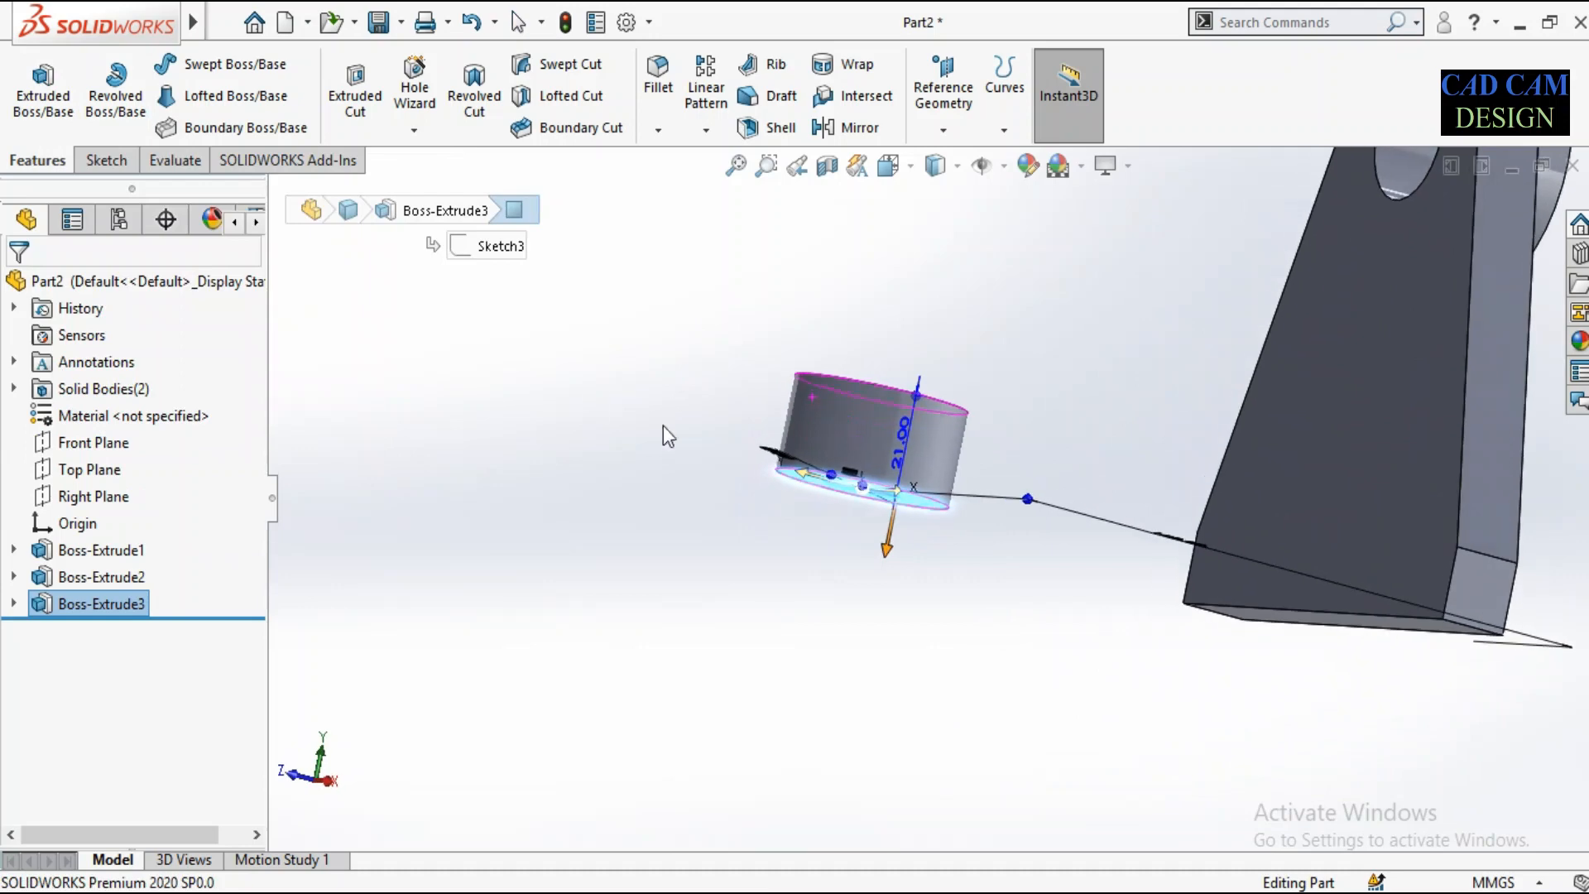
click(43, 87)
click(93, 633)
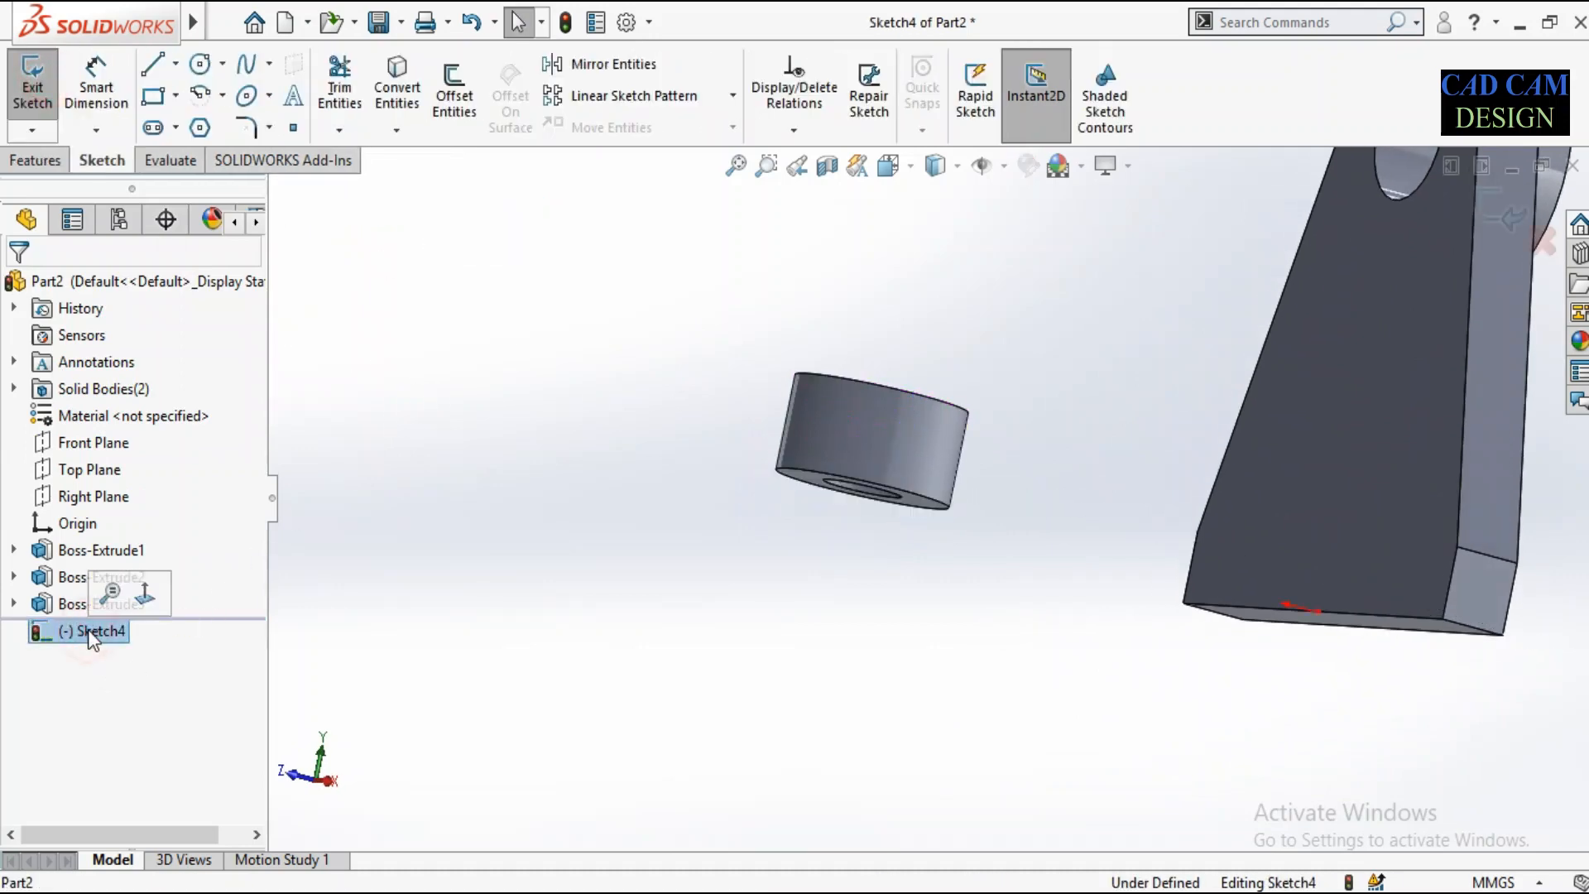
View the sketch plane face-on, check the Paint drawing, and convert the cylindrical boss's outer circular edge into the sketch.
click(140, 606)
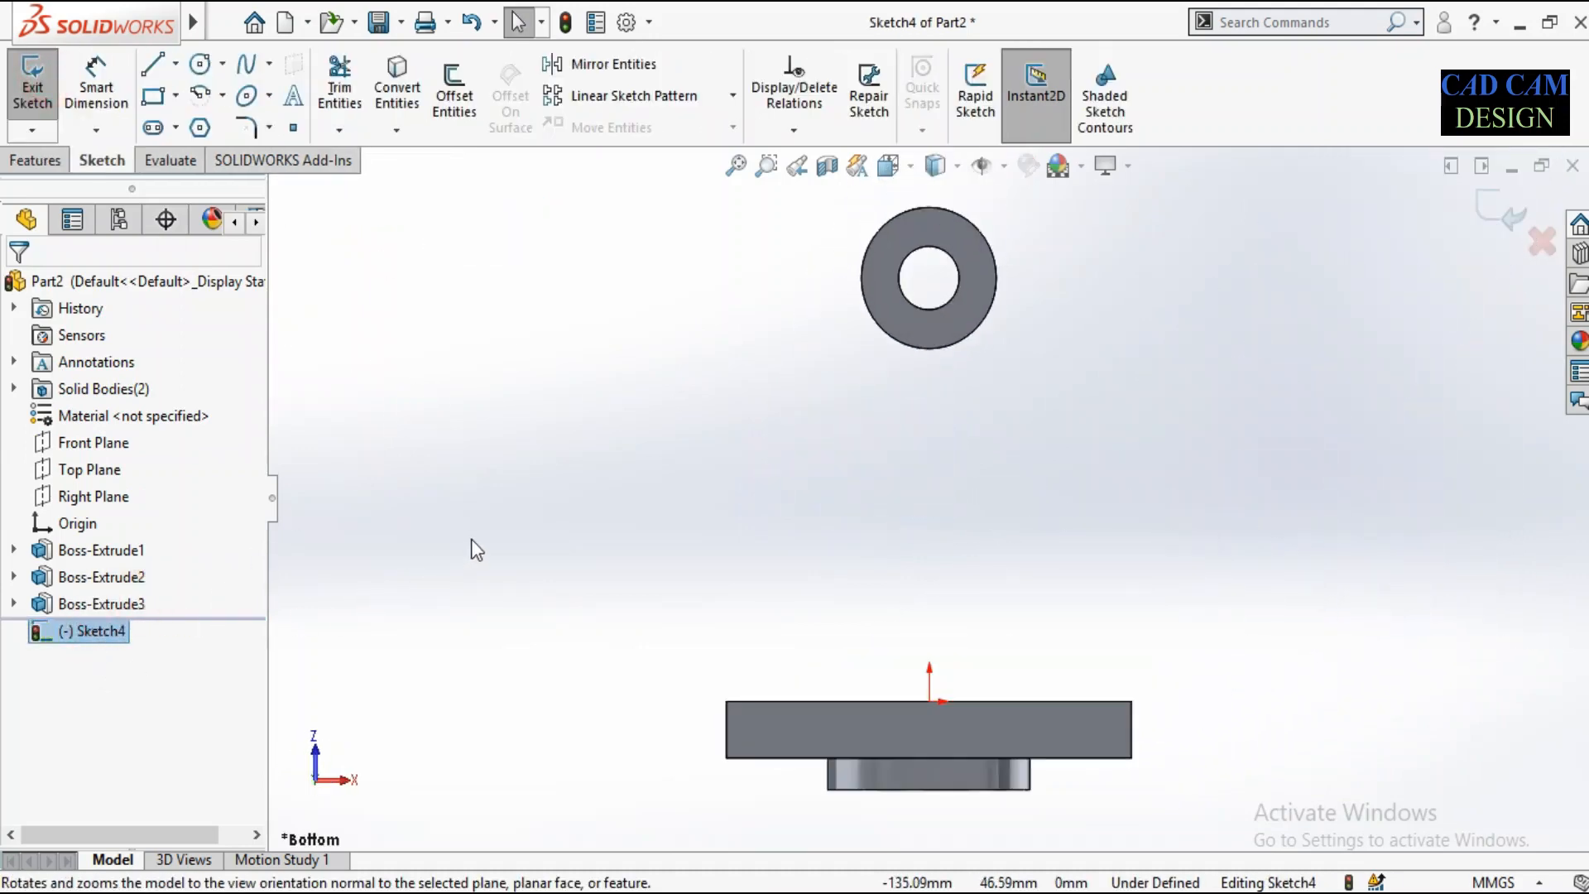
key(alt+Tab)
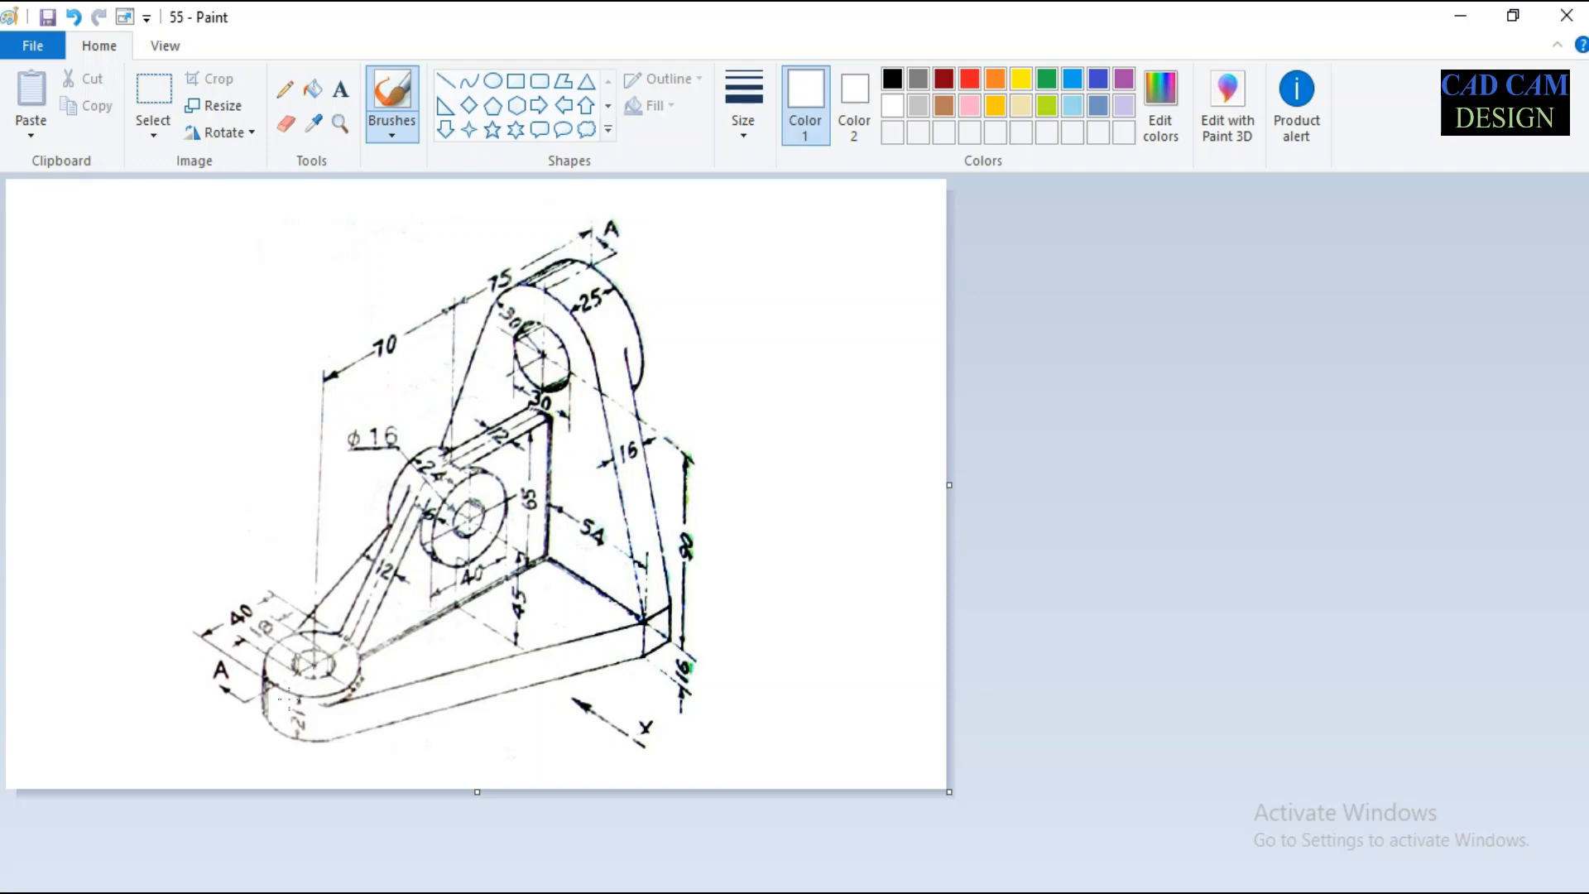
click(1463, 15)
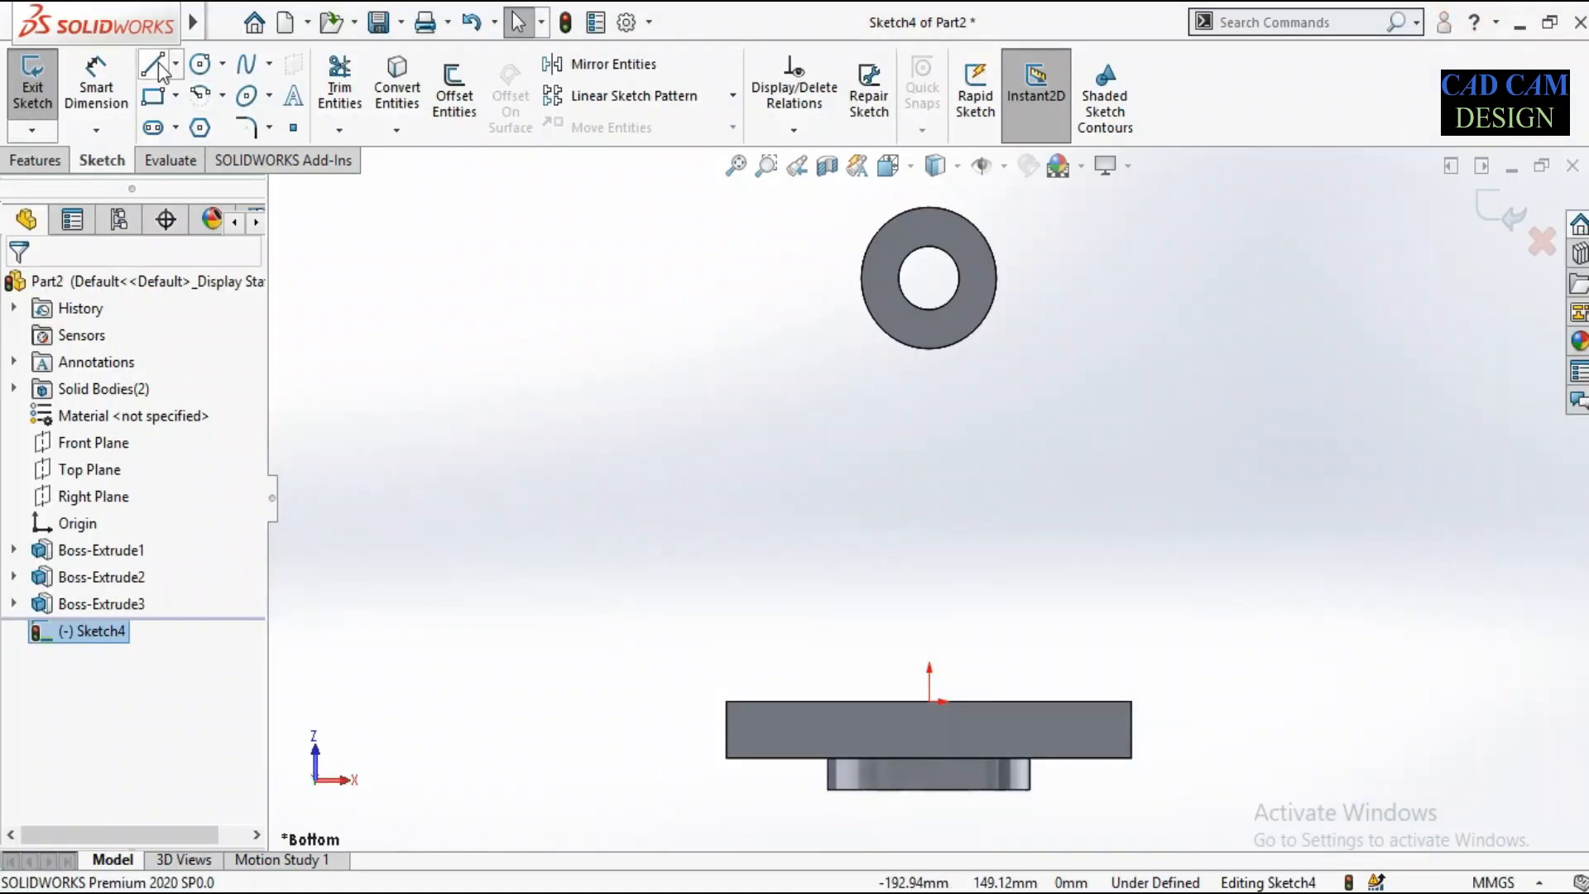
click(399, 76)
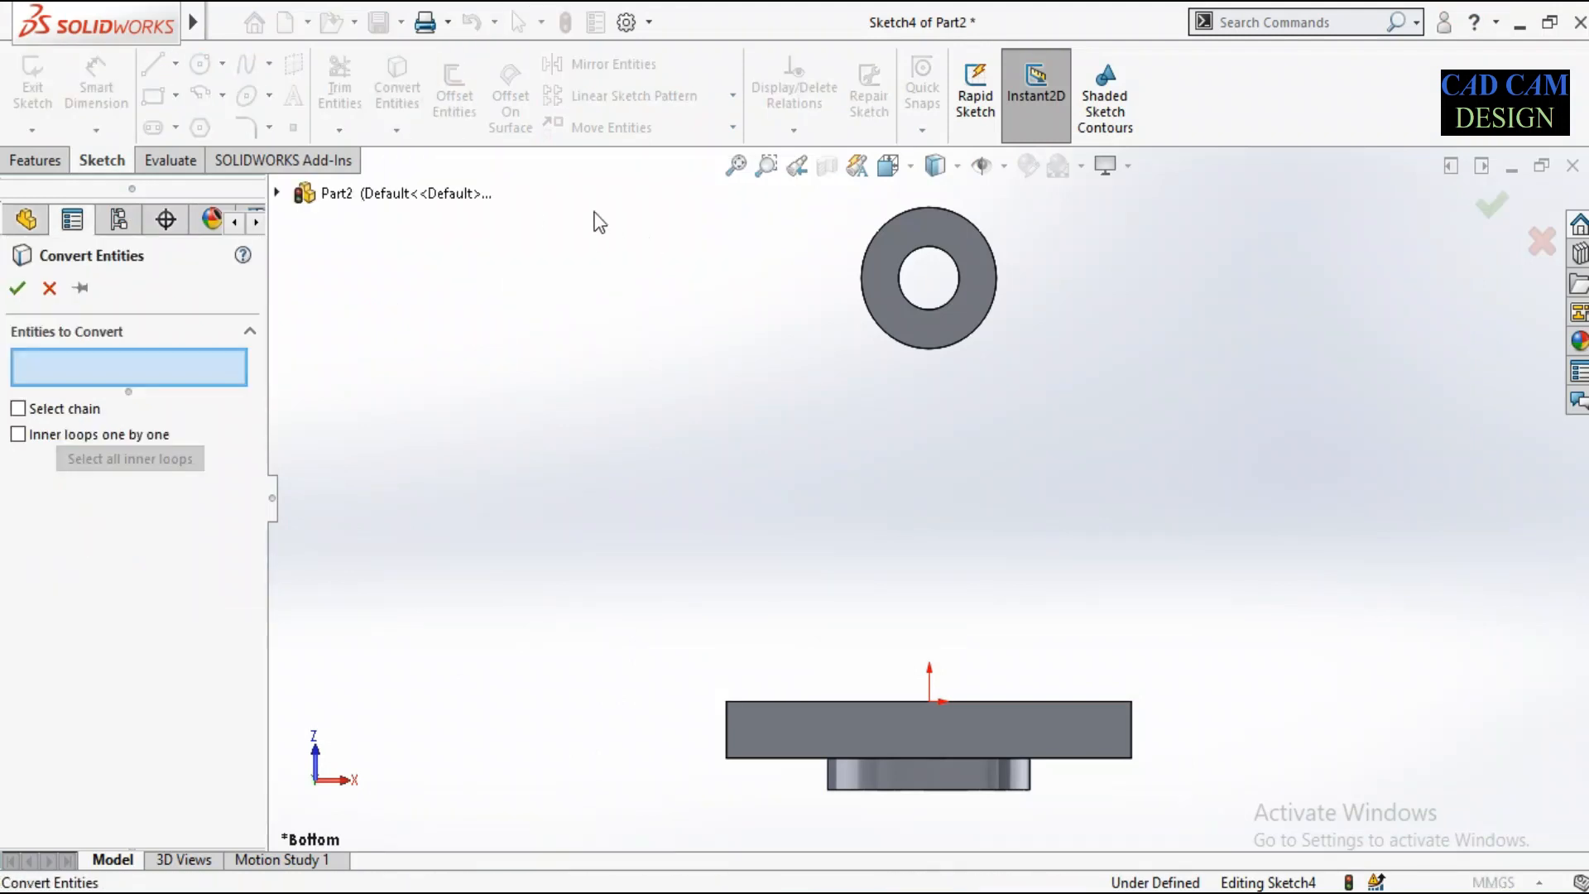
click(903, 349)
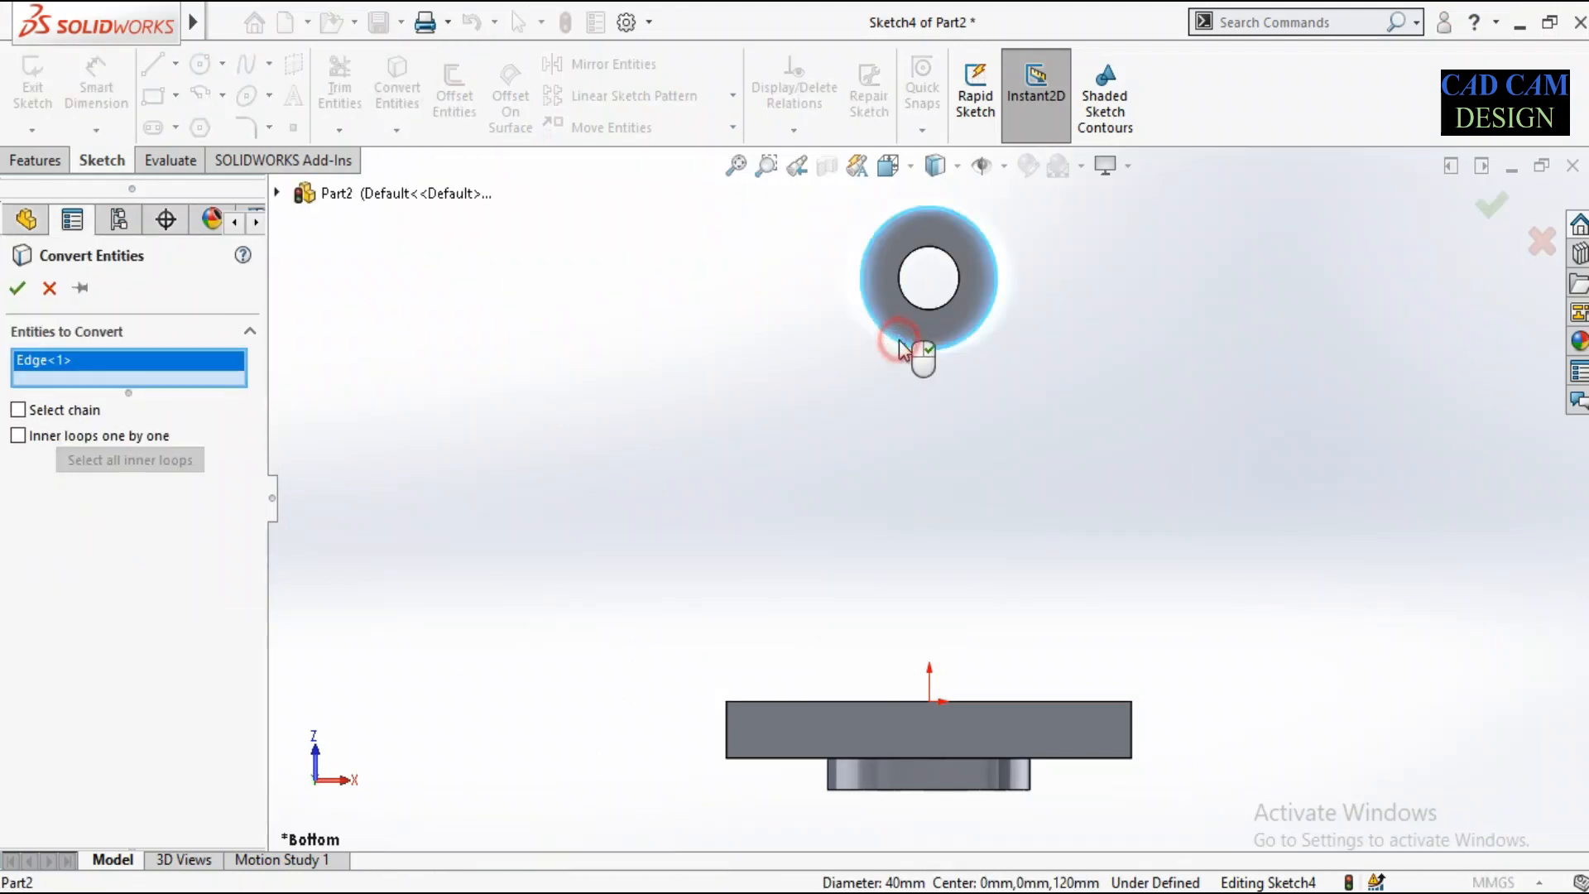
click(18, 289)
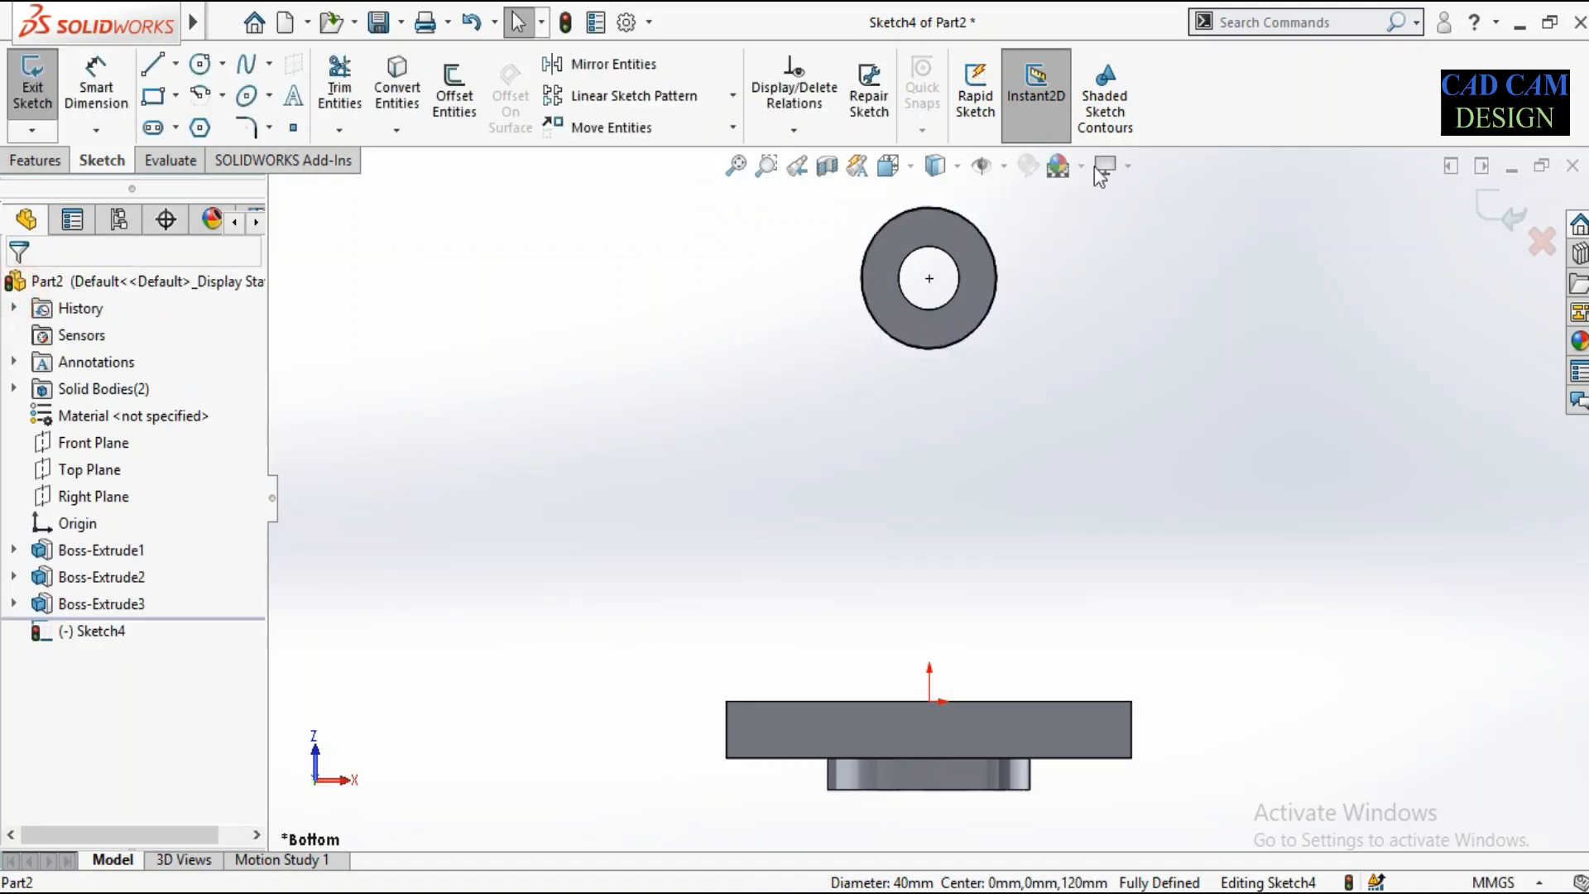
Sketch a 120 mm horizontal line along the plate's bottom edge and a sloping line from its right end to beside the boss.
click(153, 73)
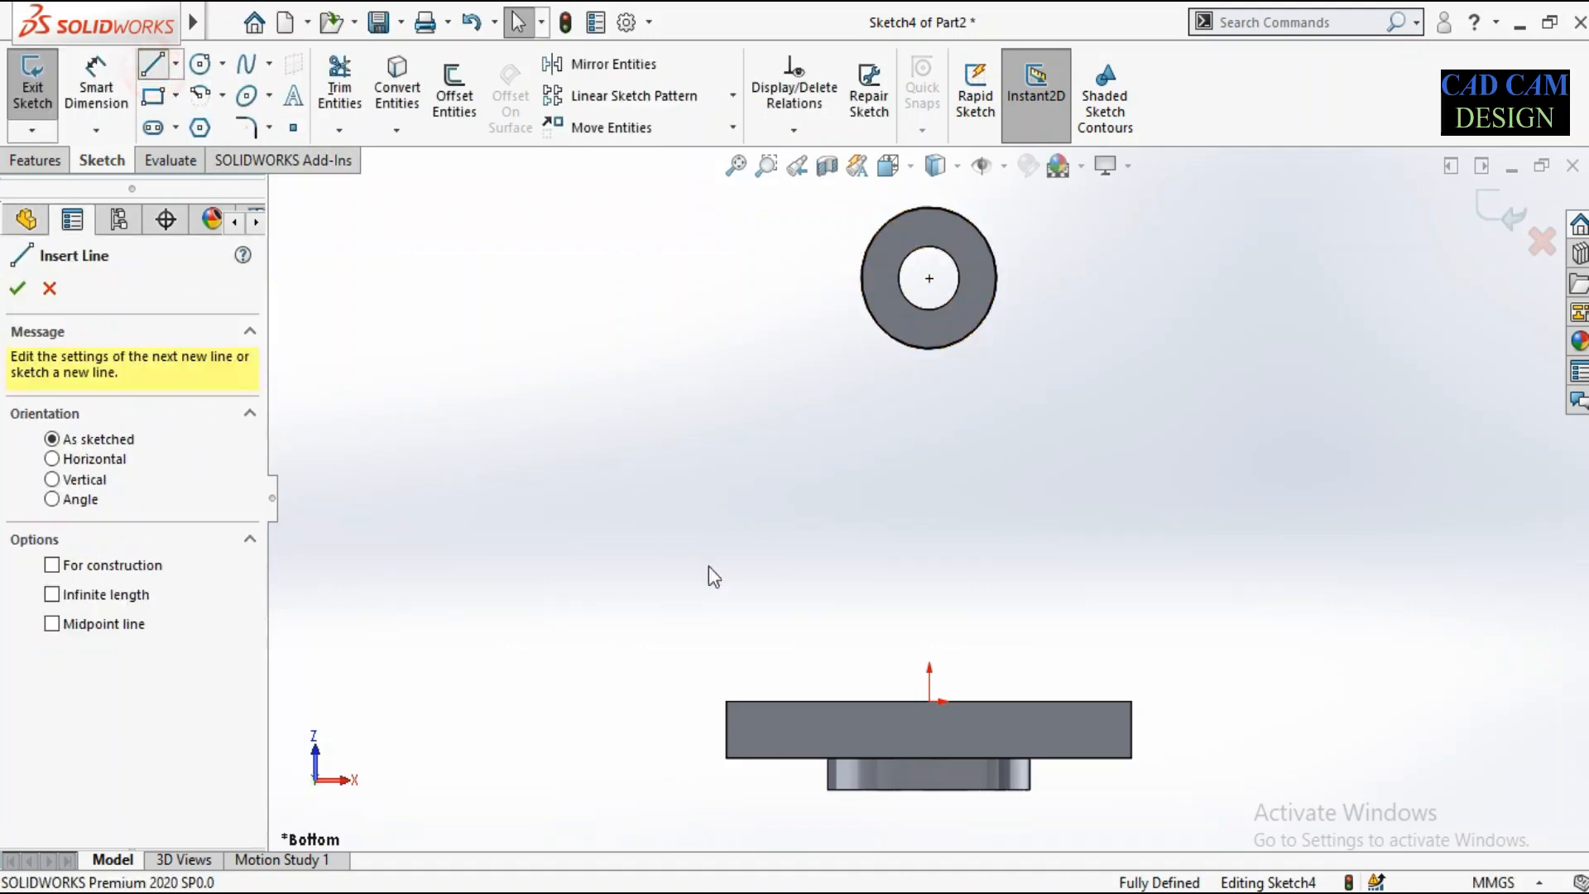
click(727, 702)
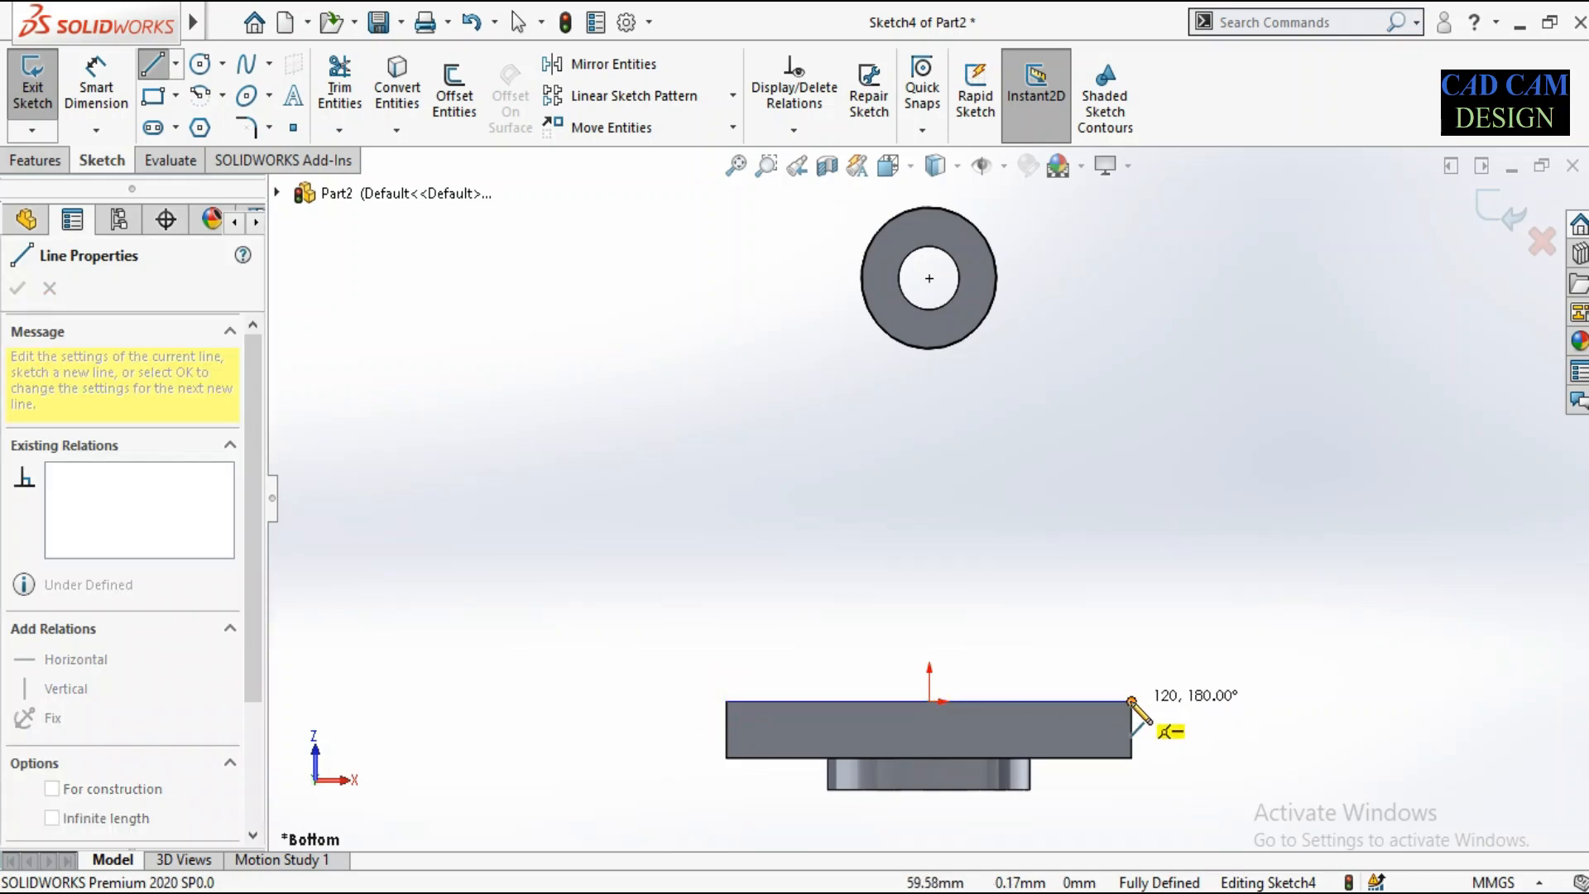
click(1132, 702)
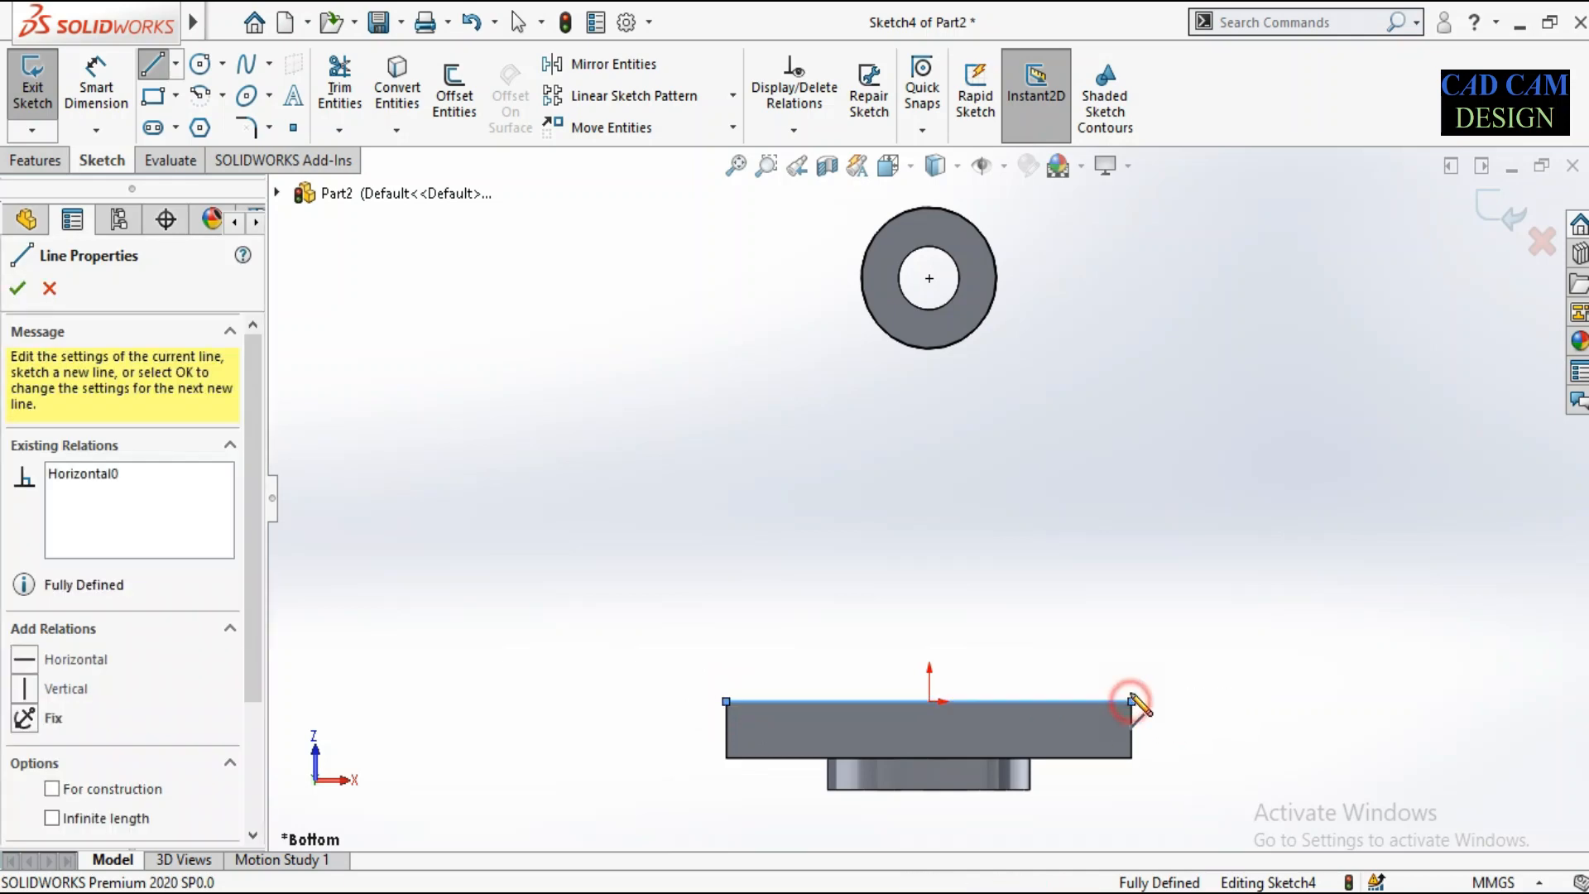
click(996, 217)
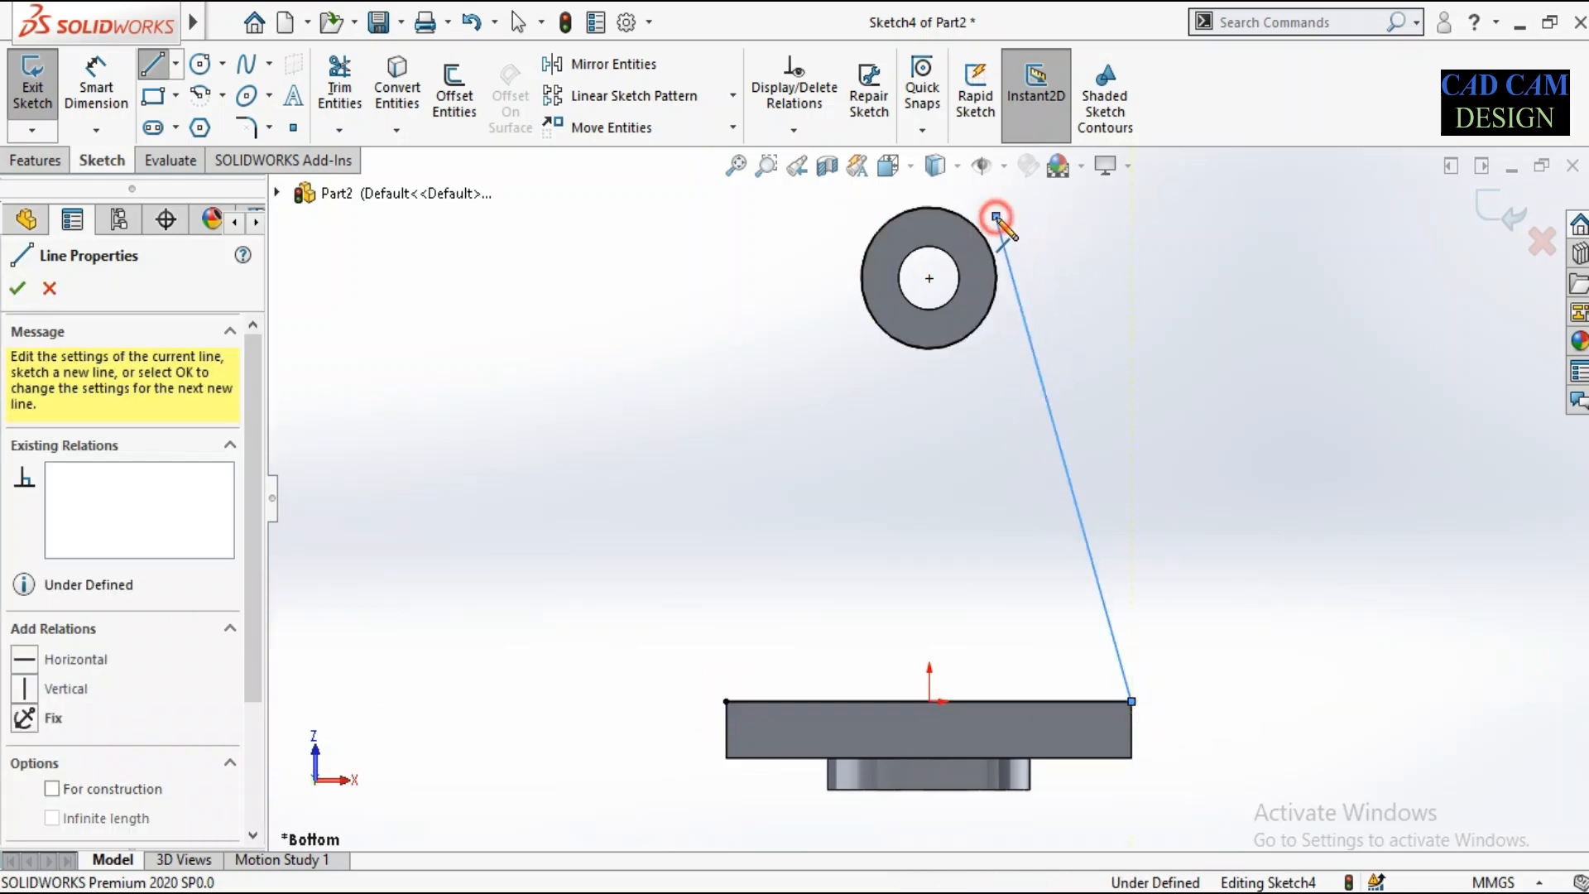
right_click(1025, 232)
click(1034, 246)
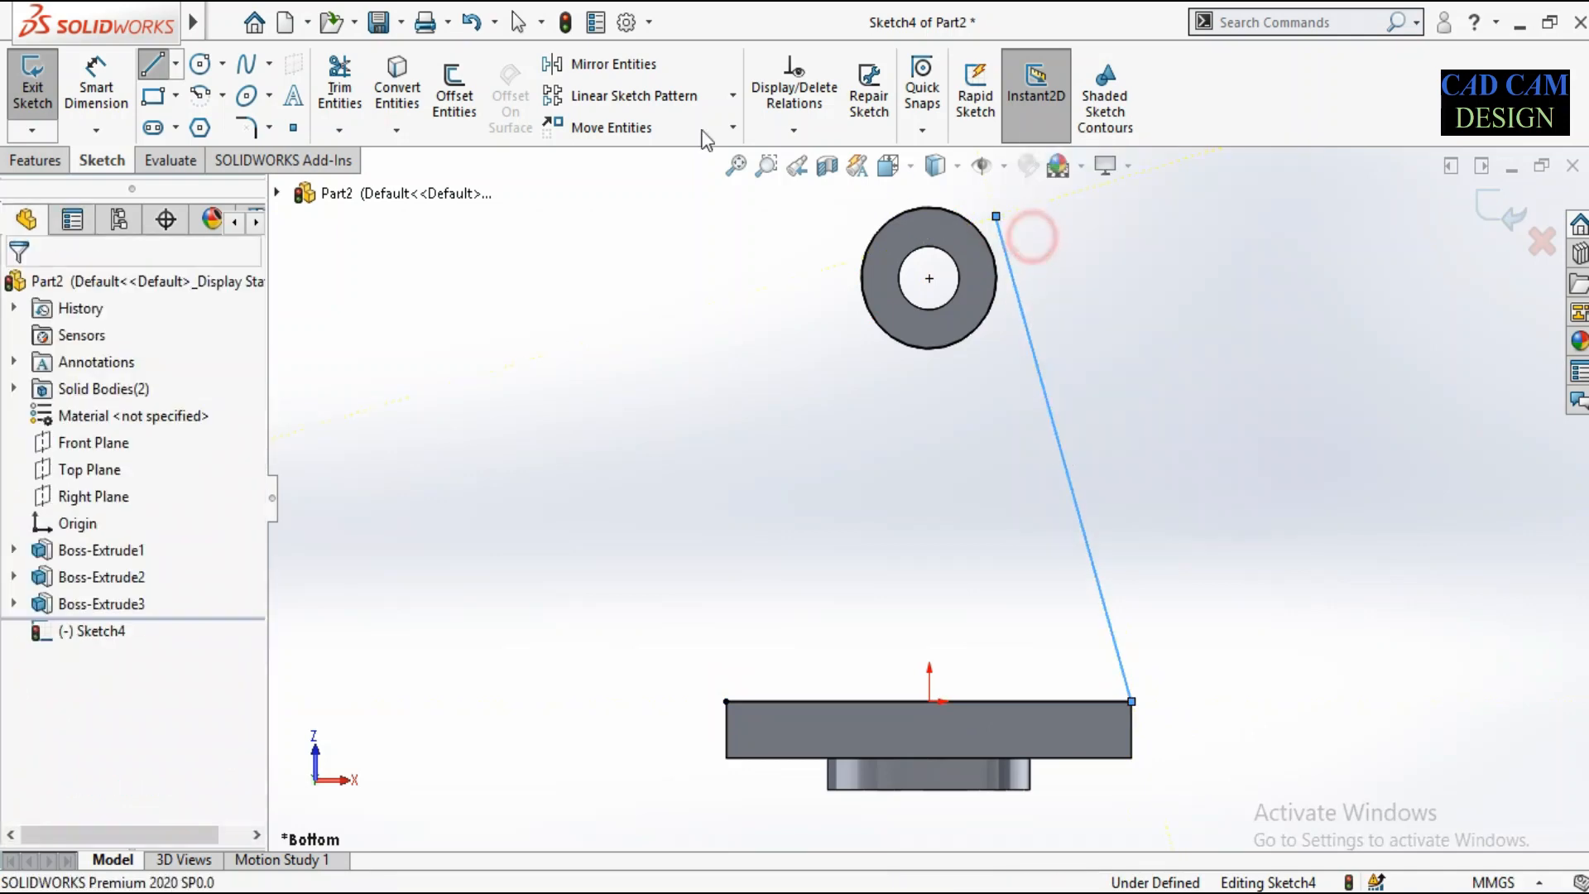
Draw an infinite-length vertical construction line through the origin.
click(176, 63)
click(207, 126)
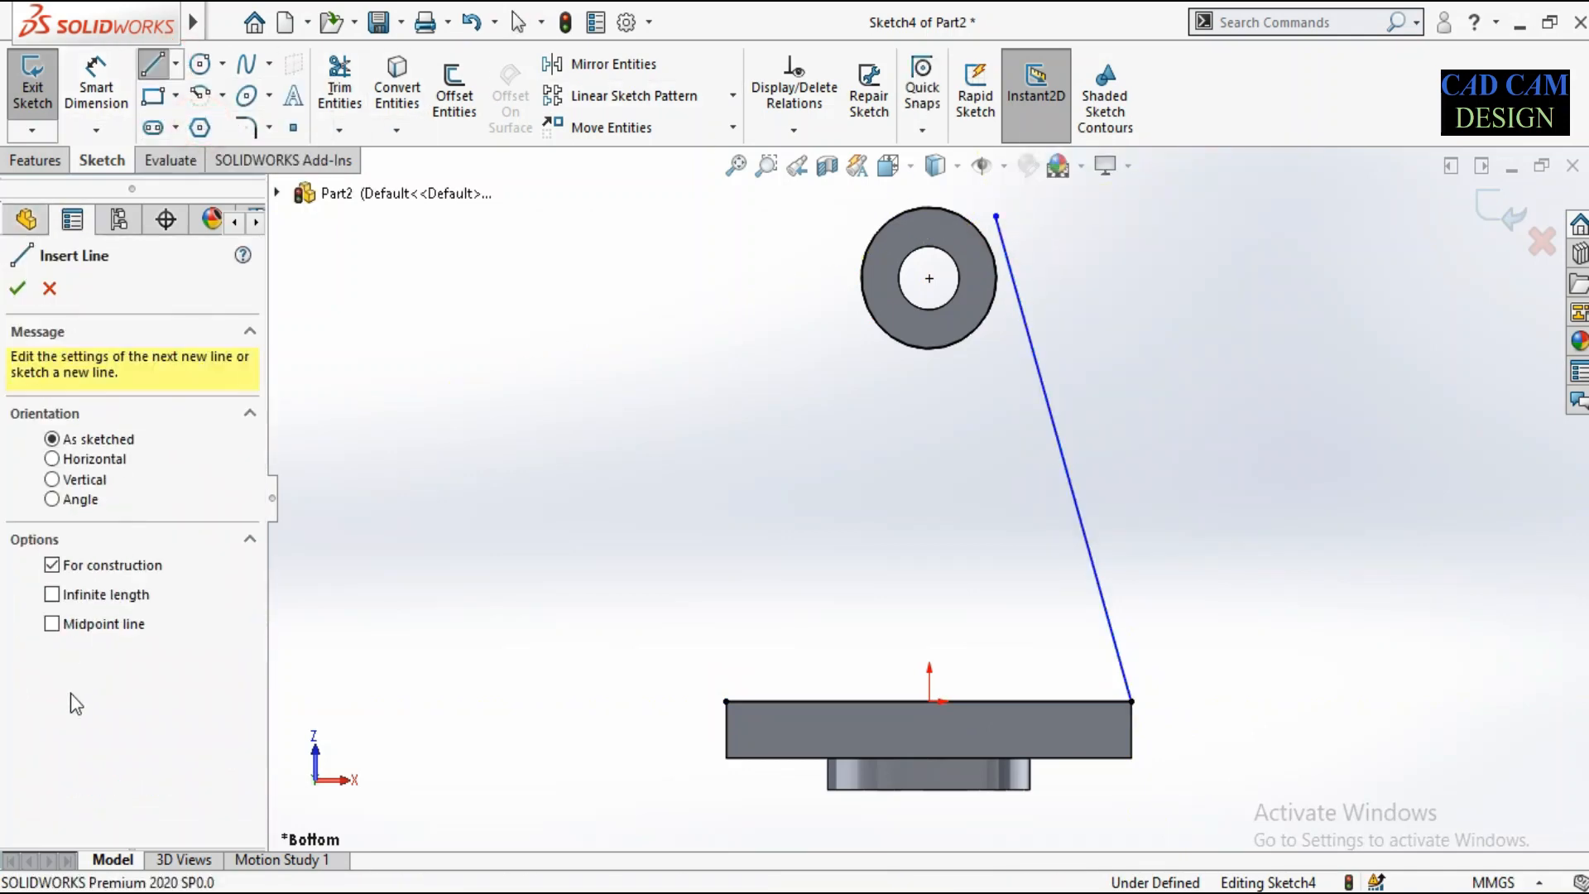
click(97, 594)
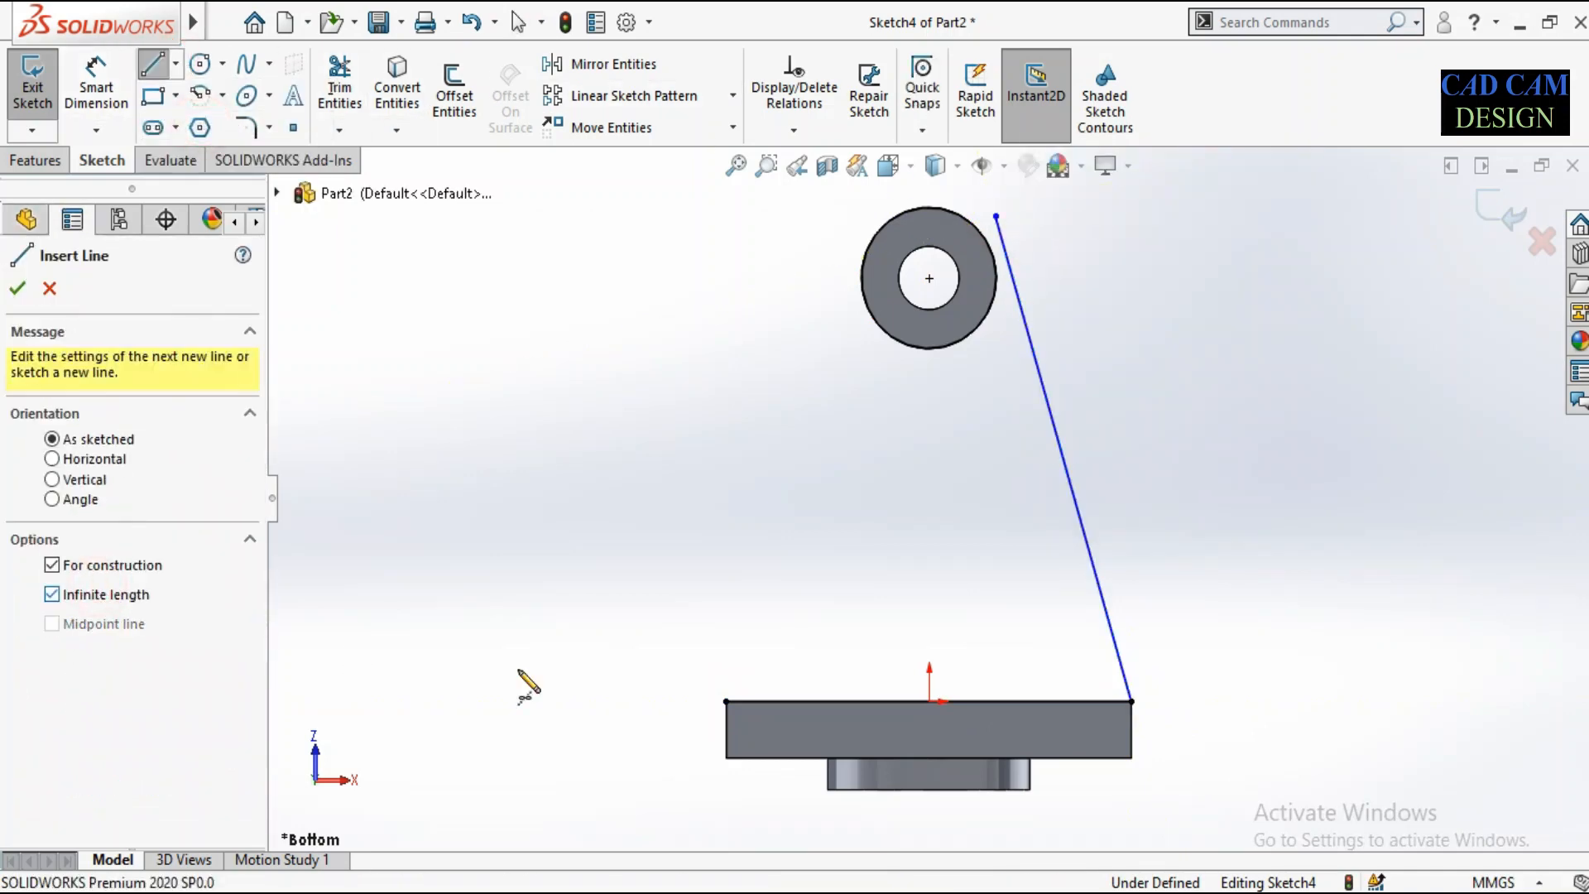
click(930, 701)
click(929, 579)
right_click(977, 506)
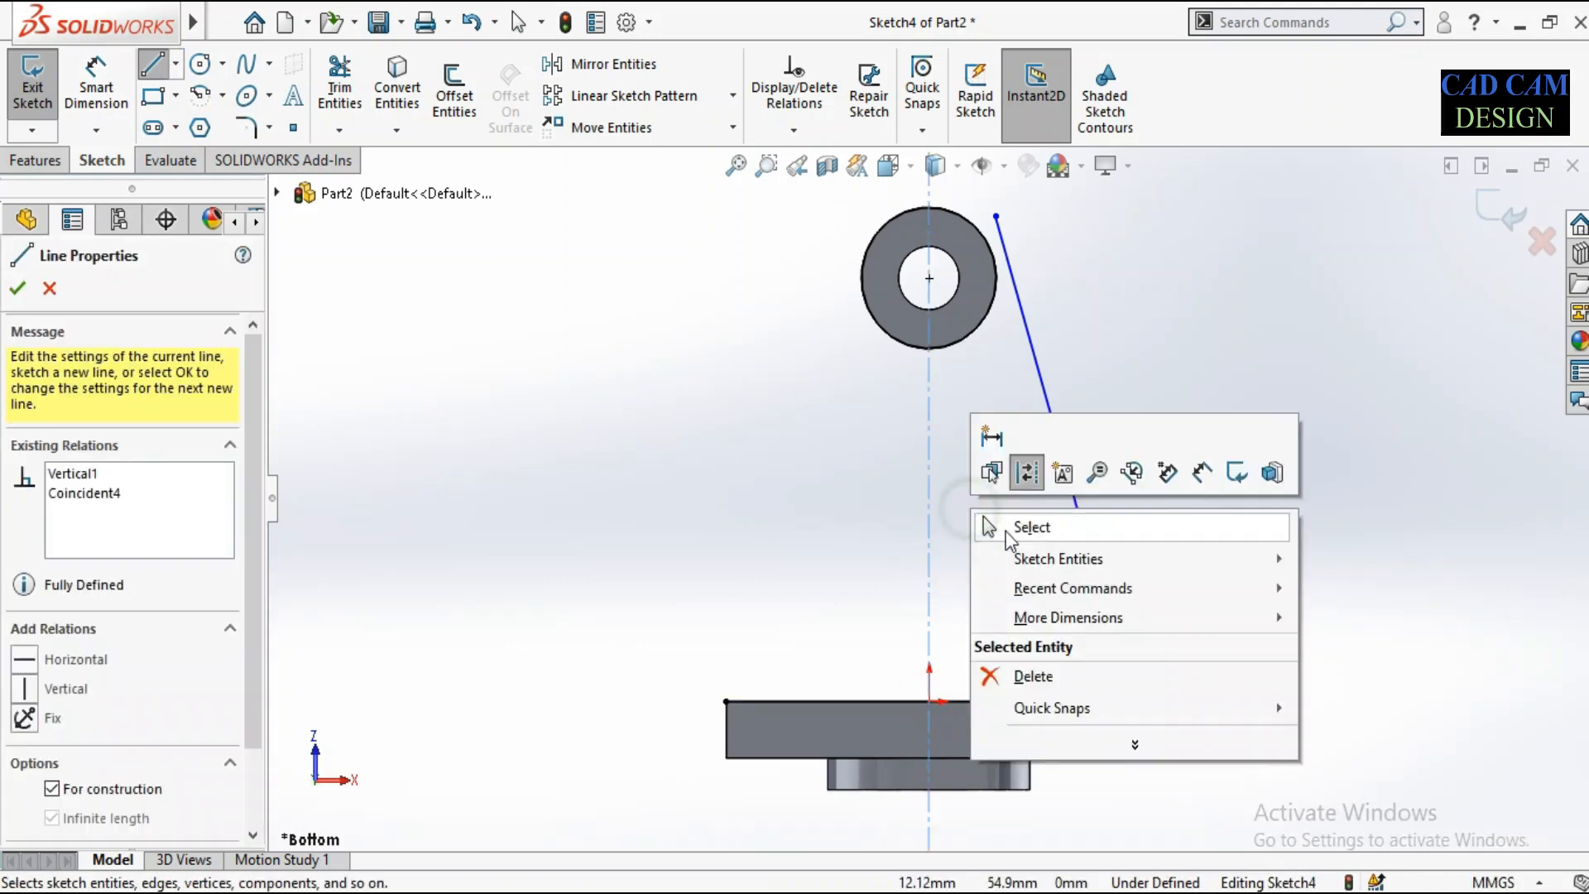
click(1014, 526)
Add a tangent relation between the converted boss circle and the sloping line.
scroll(990, 195, down, 3)
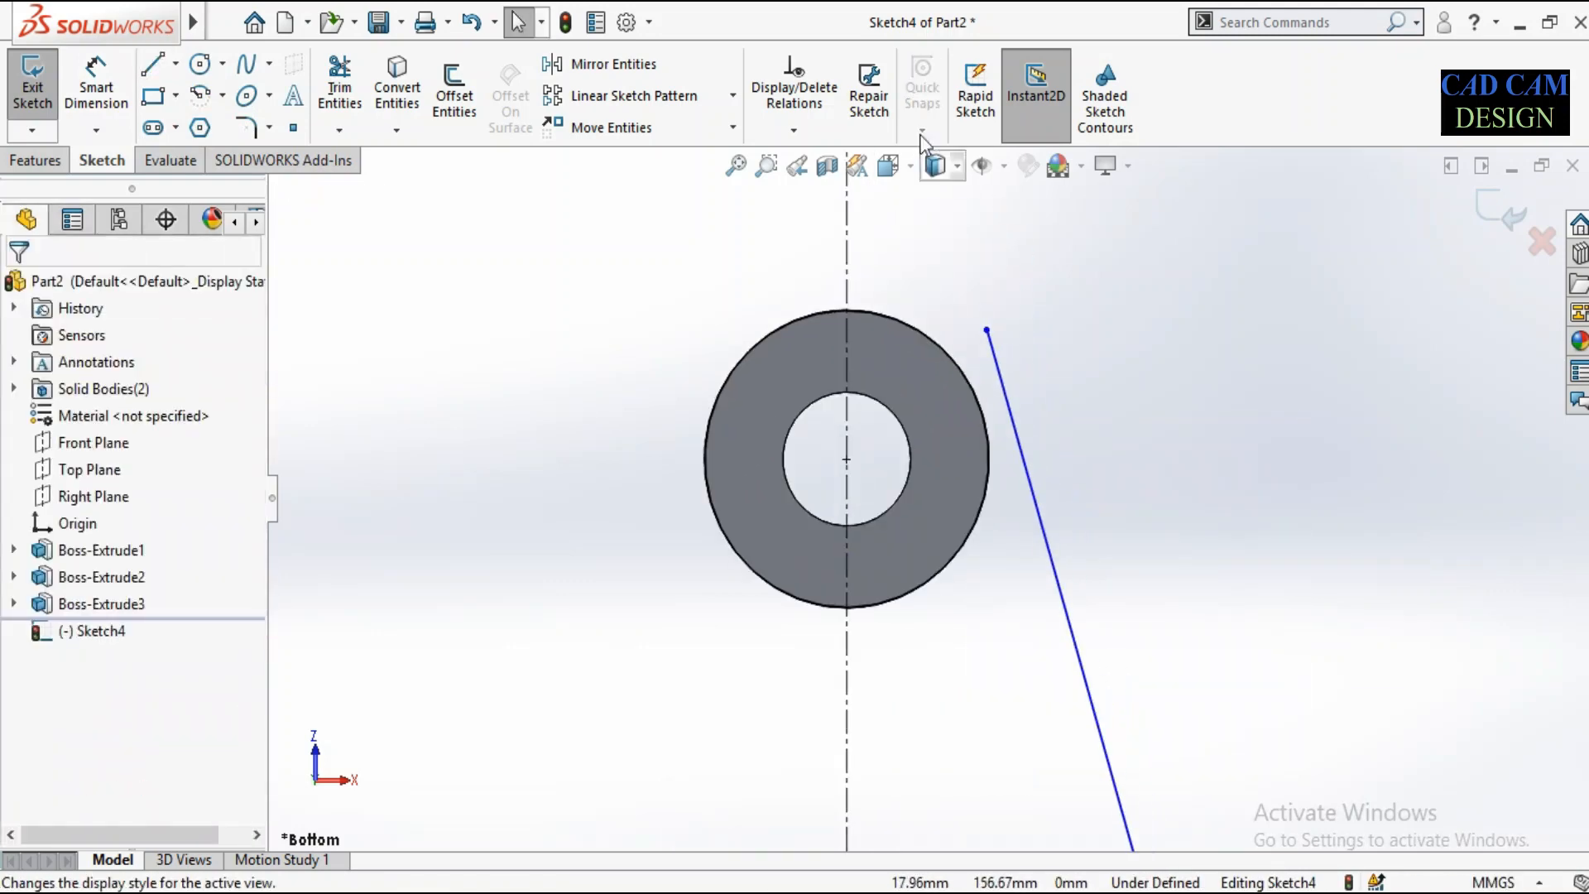
click(793, 128)
click(787, 188)
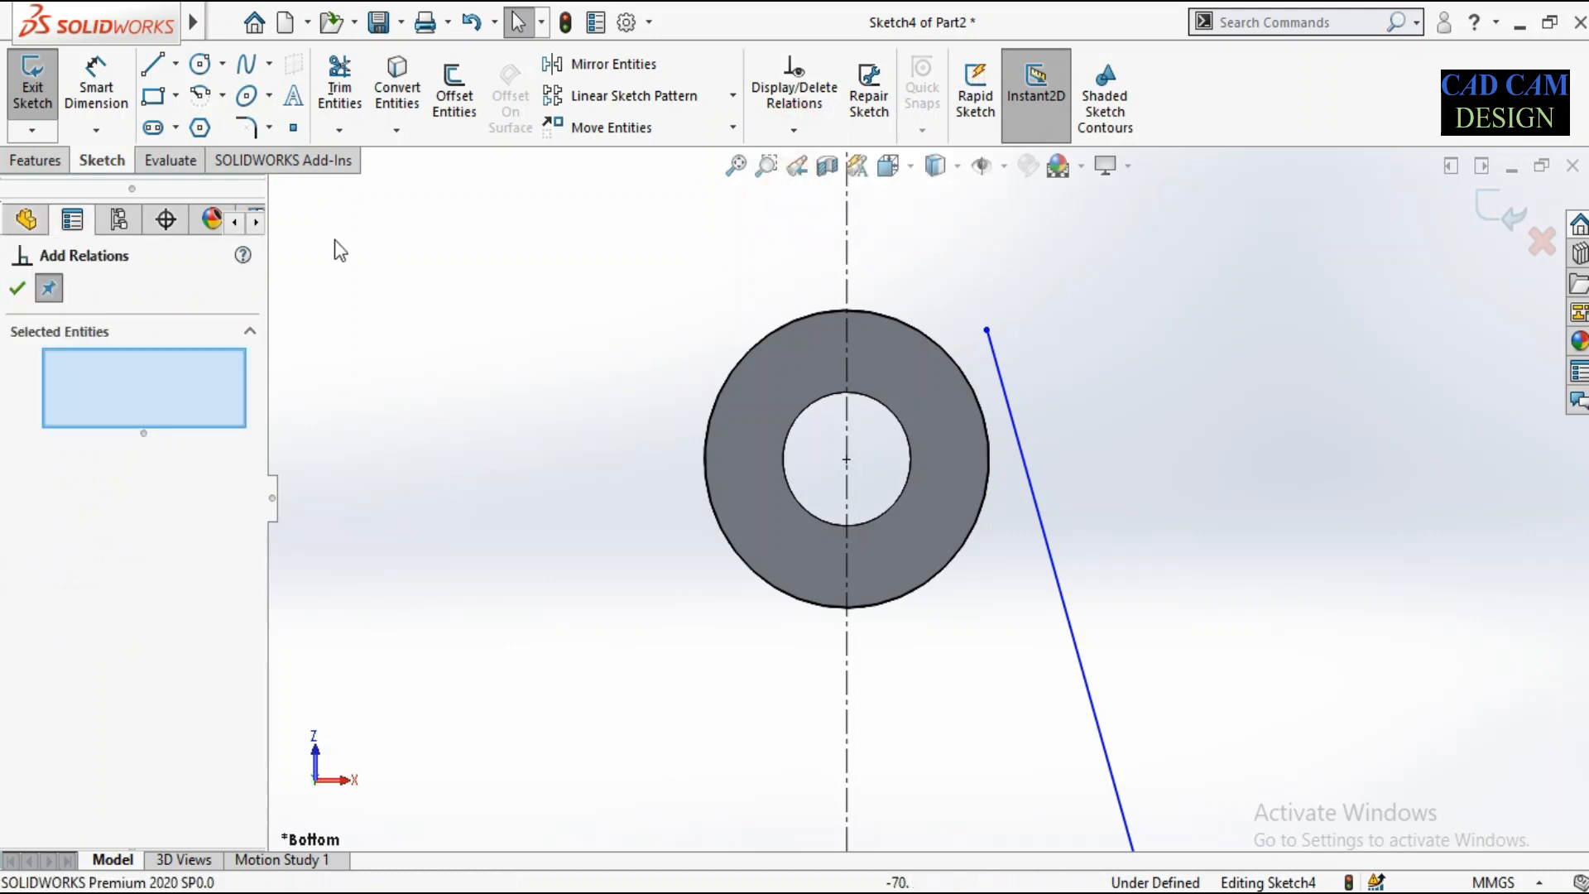
click(169, 359)
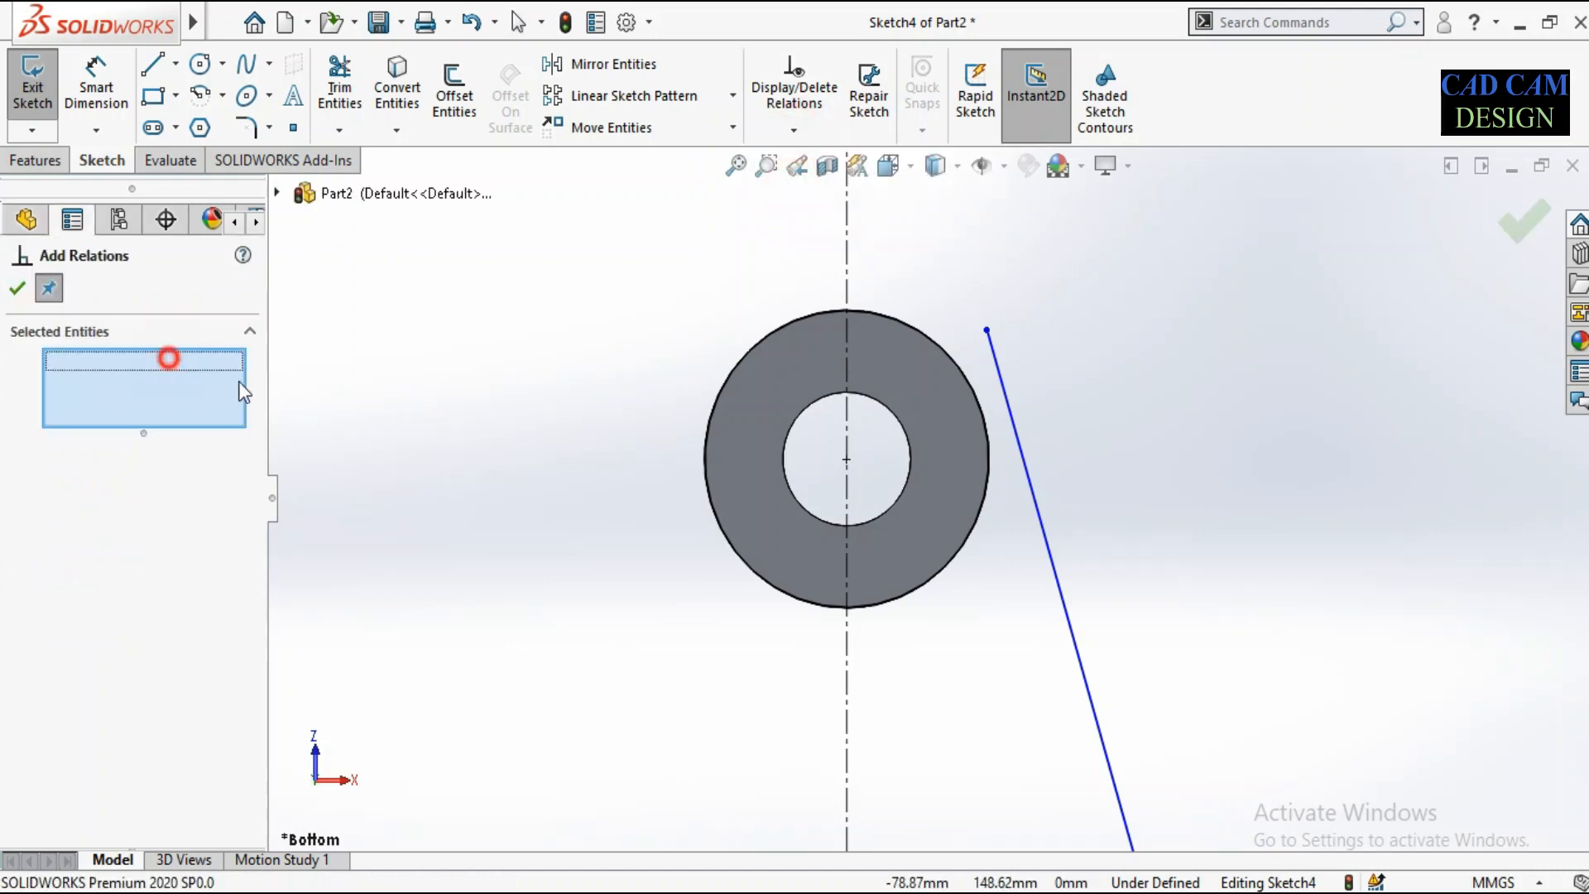
click(971, 389)
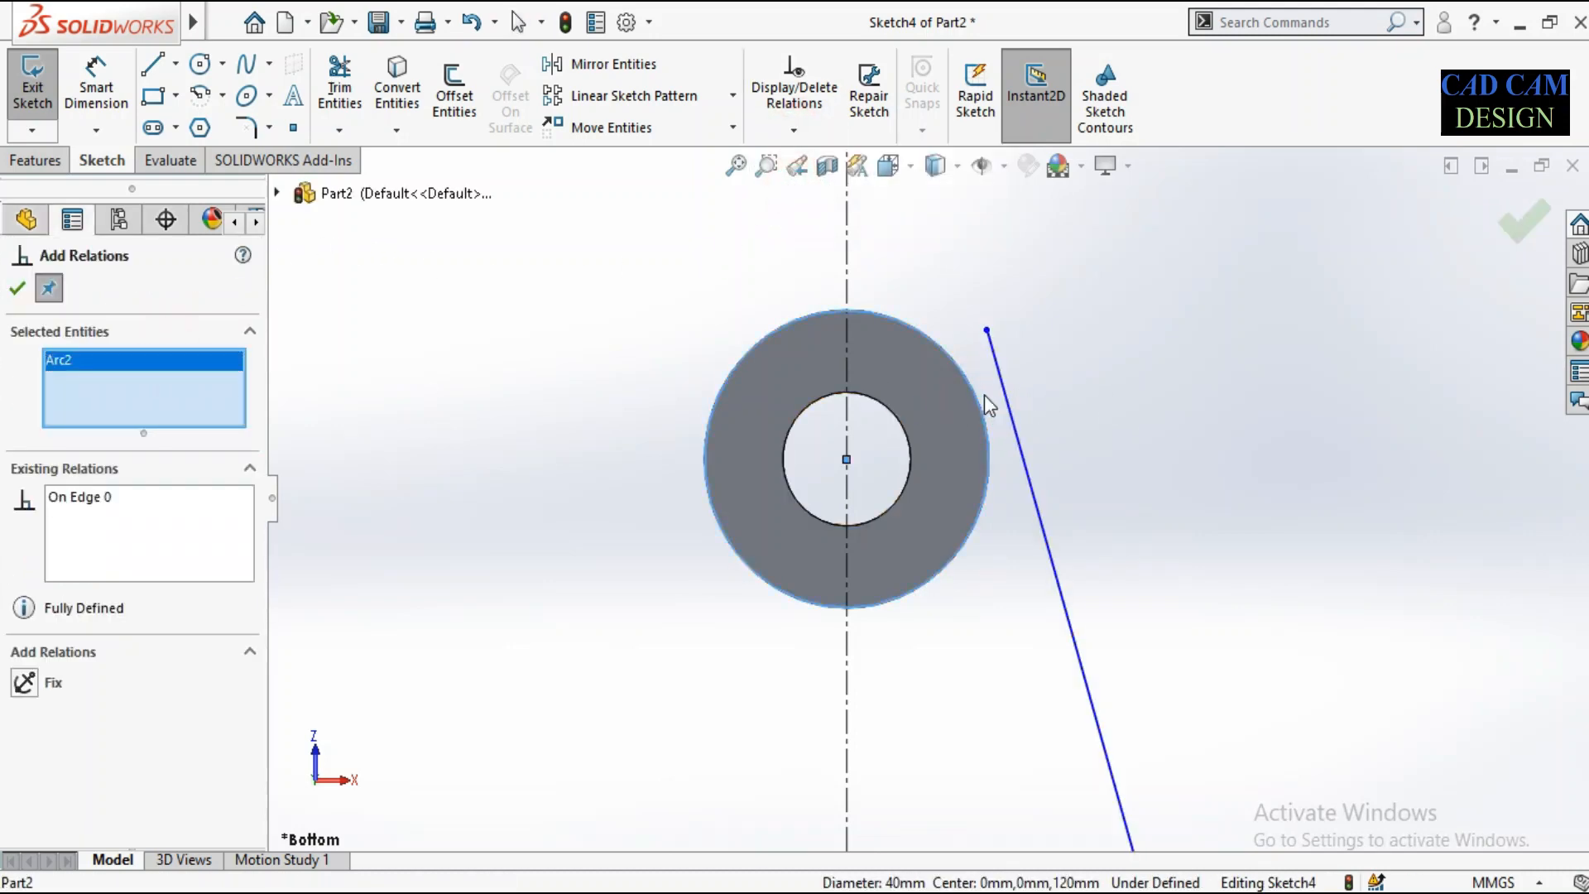
click(1003, 384)
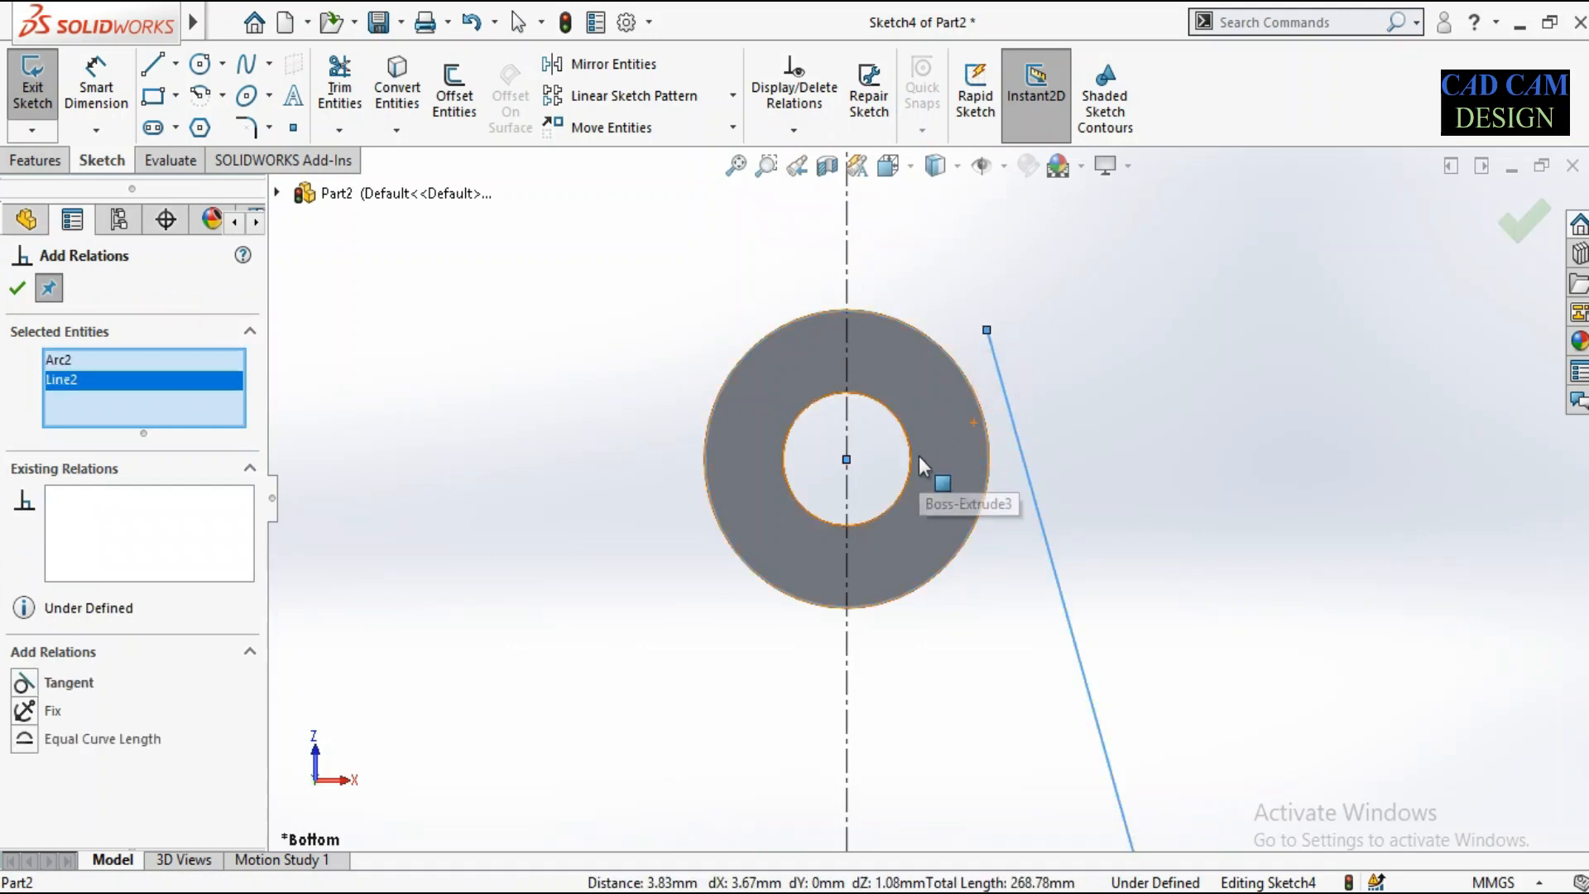
click(71, 684)
click(16, 289)
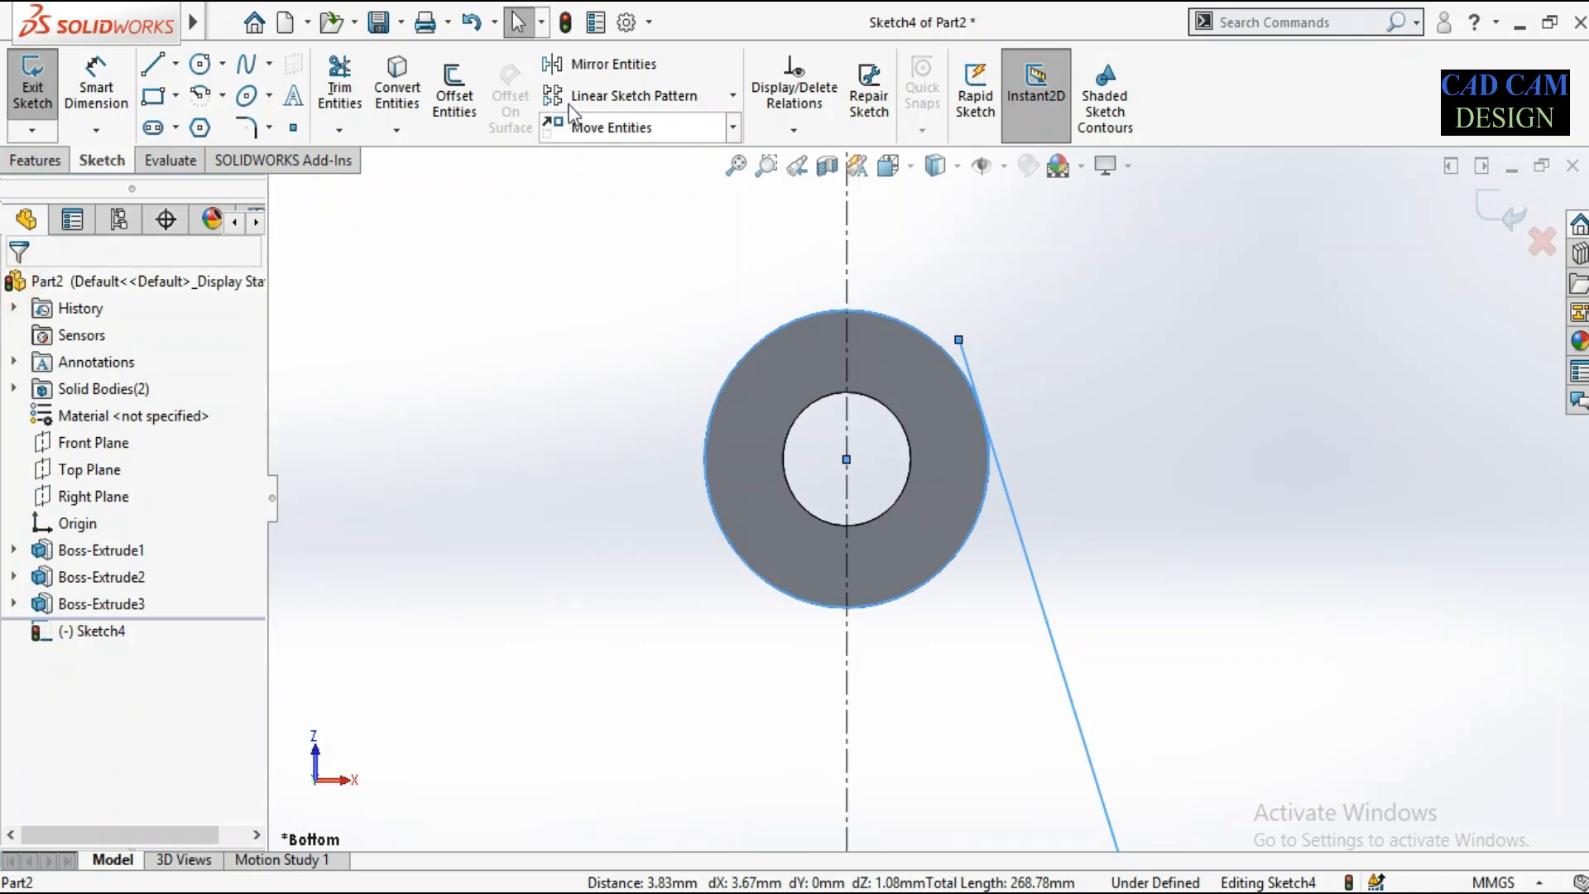
Trim the end of the sloping line that extends past its tangent point on the circle.
click(363, 82)
scroll(1051, 376, down, 5)
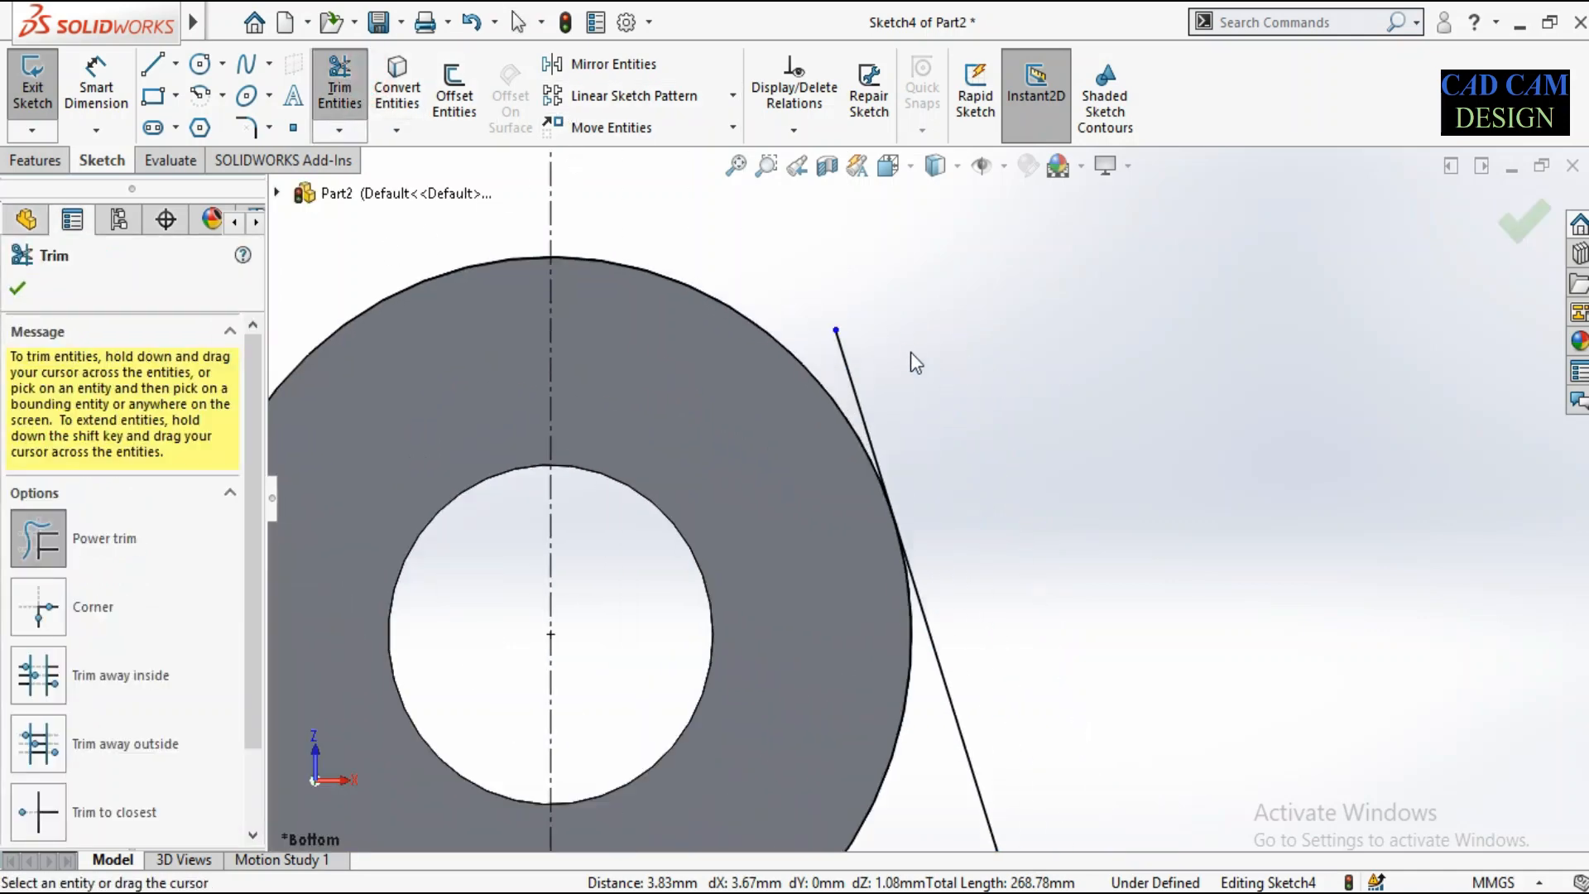
drag(911, 351, 834, 368)
scroll(1021, 414, up, 3)
click(1523, 219)
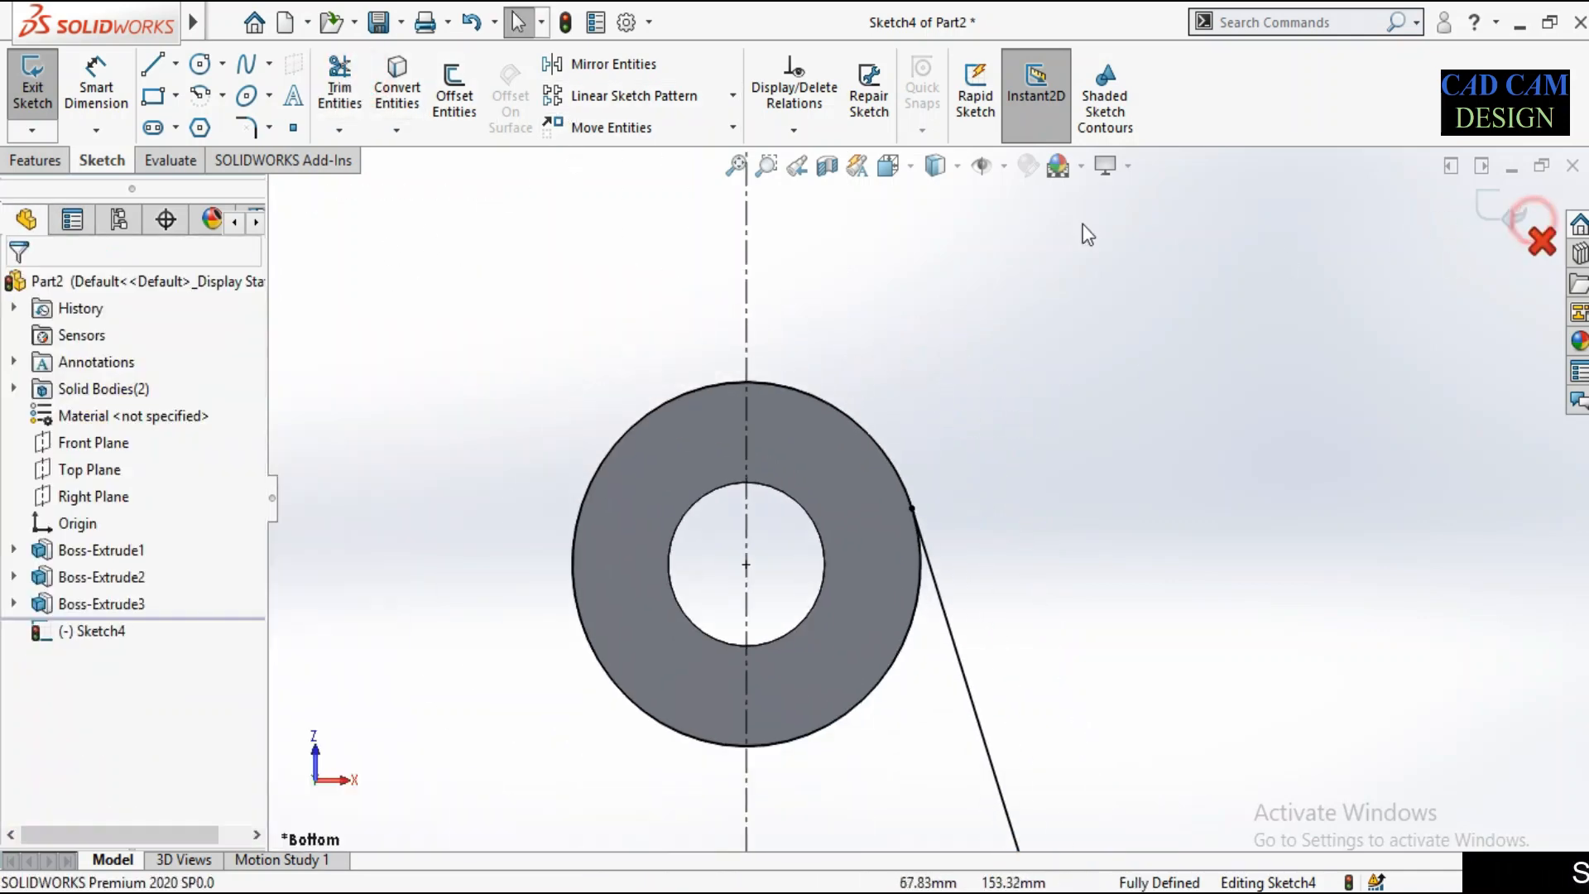
Mirror the tangent line about the vertical construction line, keeping the original as a copy.
scroll(976, 629, up, 3)
click(970, 658)
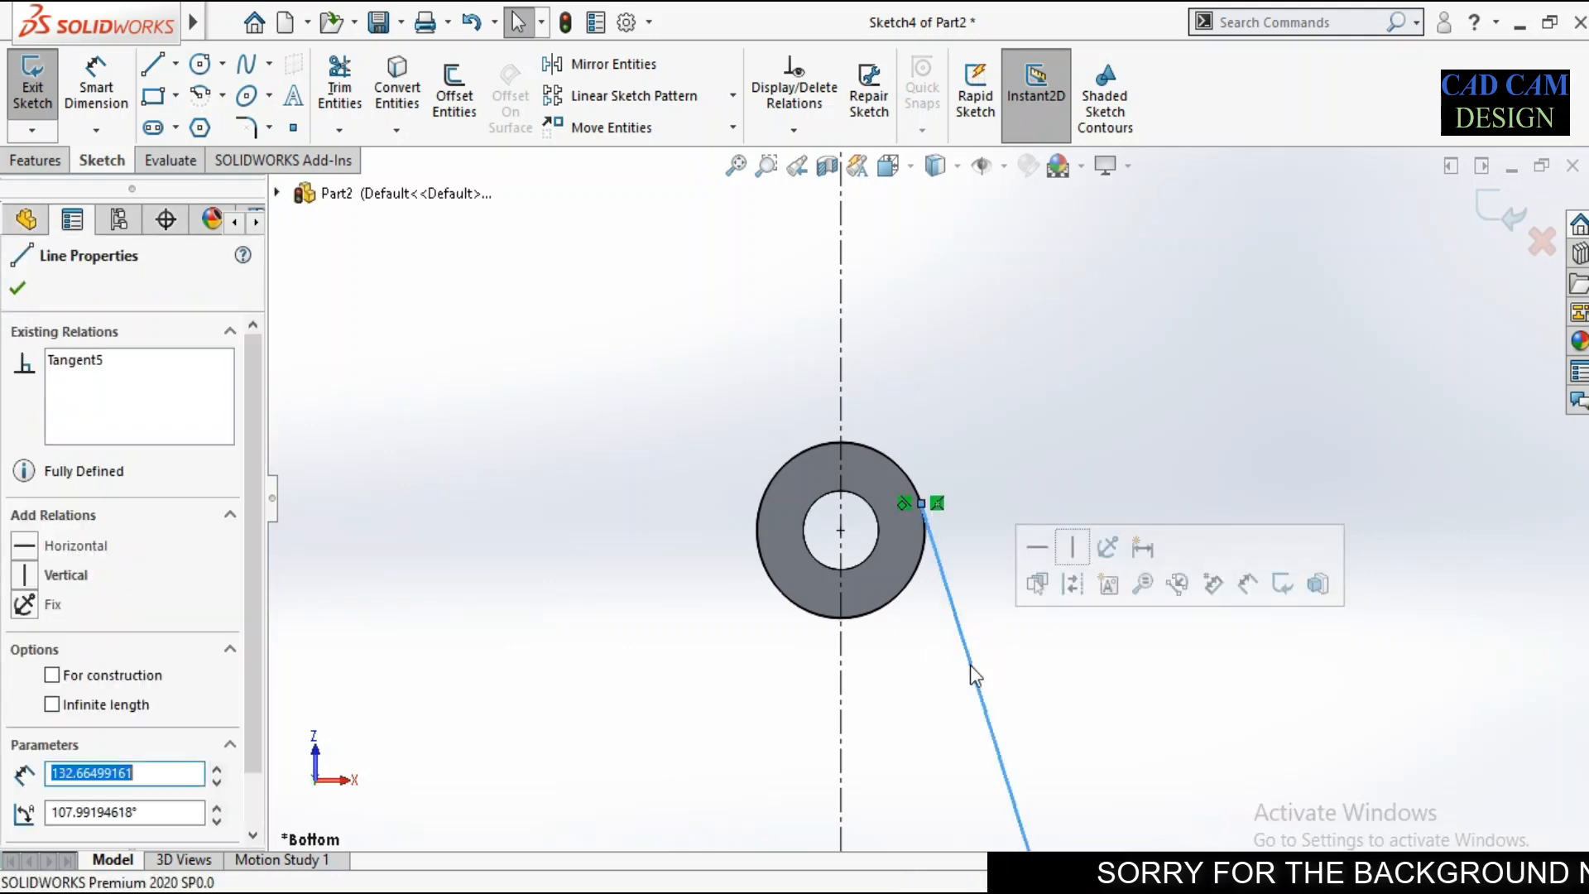
click(611, 63)
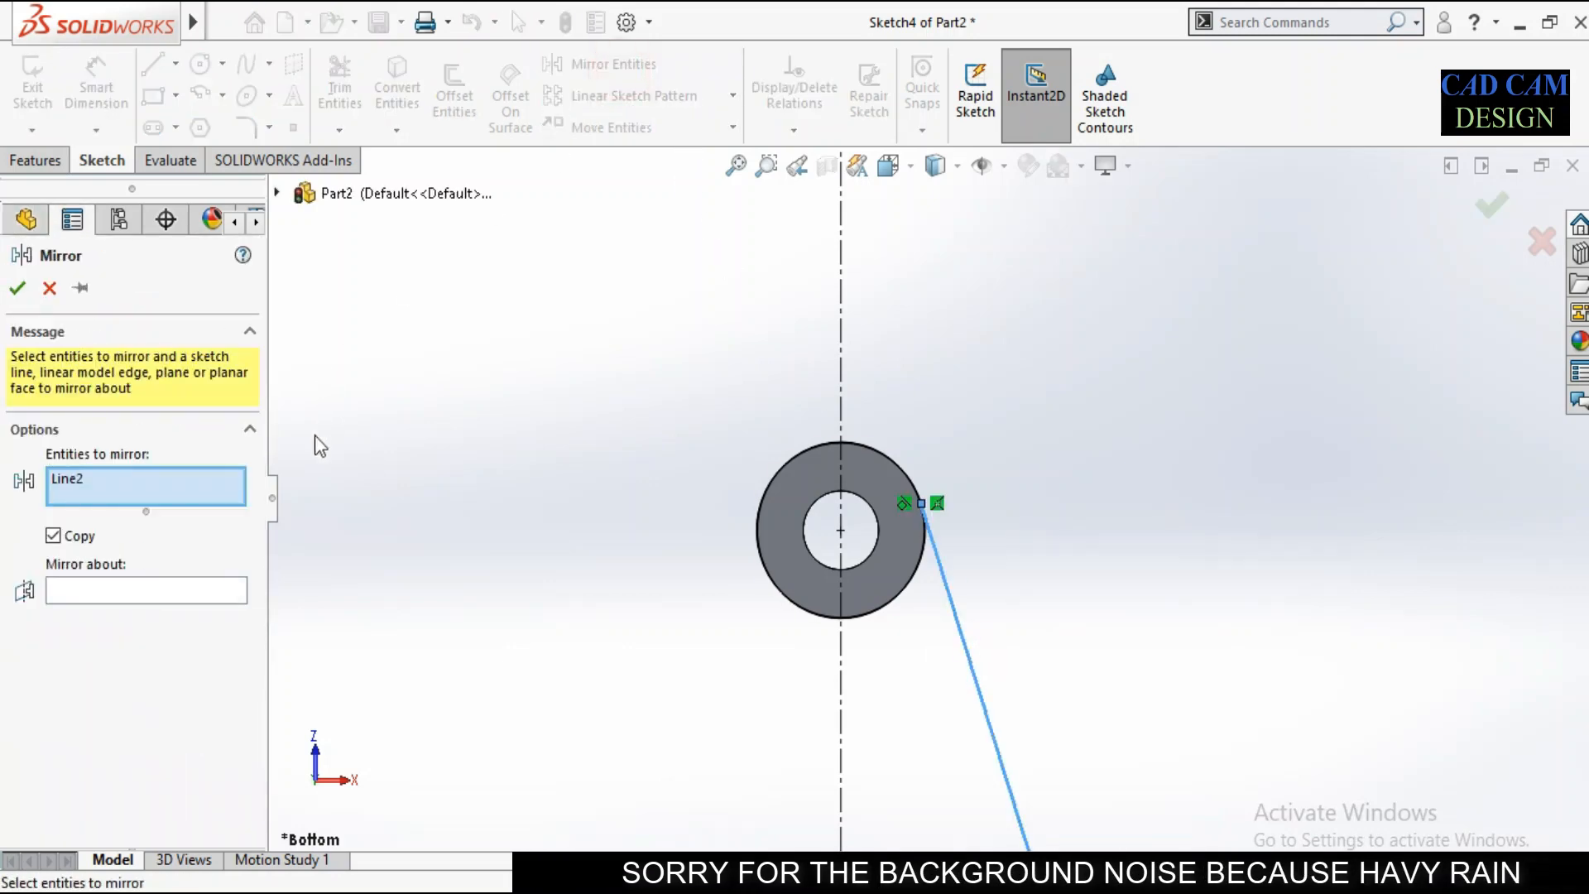
click(110, 589)
click(841, 712)
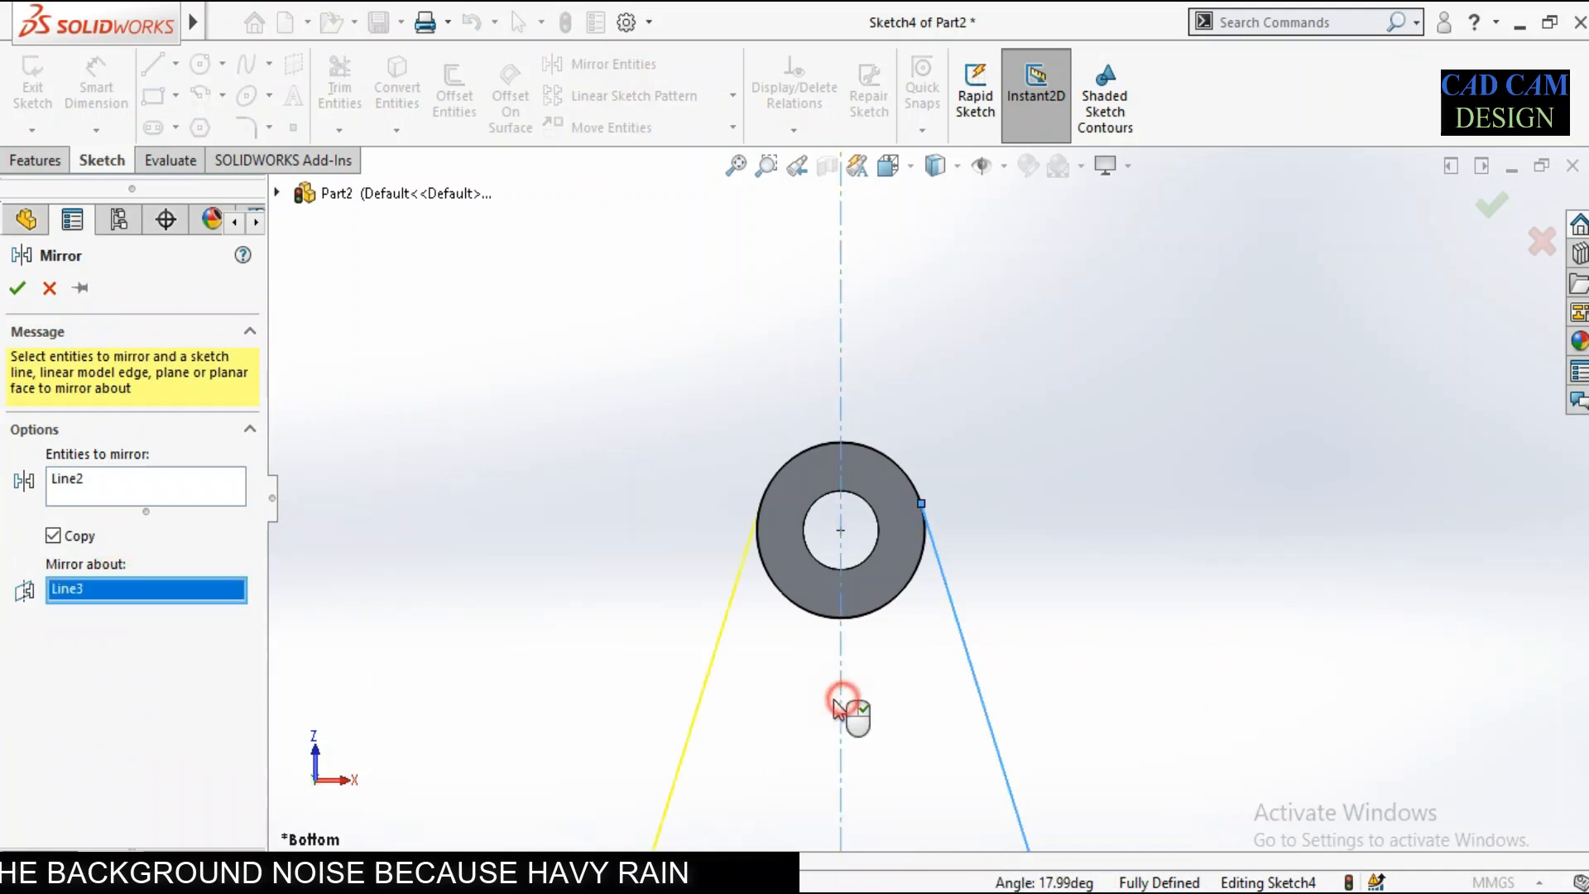
click(17, 287)
scroll(828, 480, up, 3)
scroll(869, 514, down, 3)
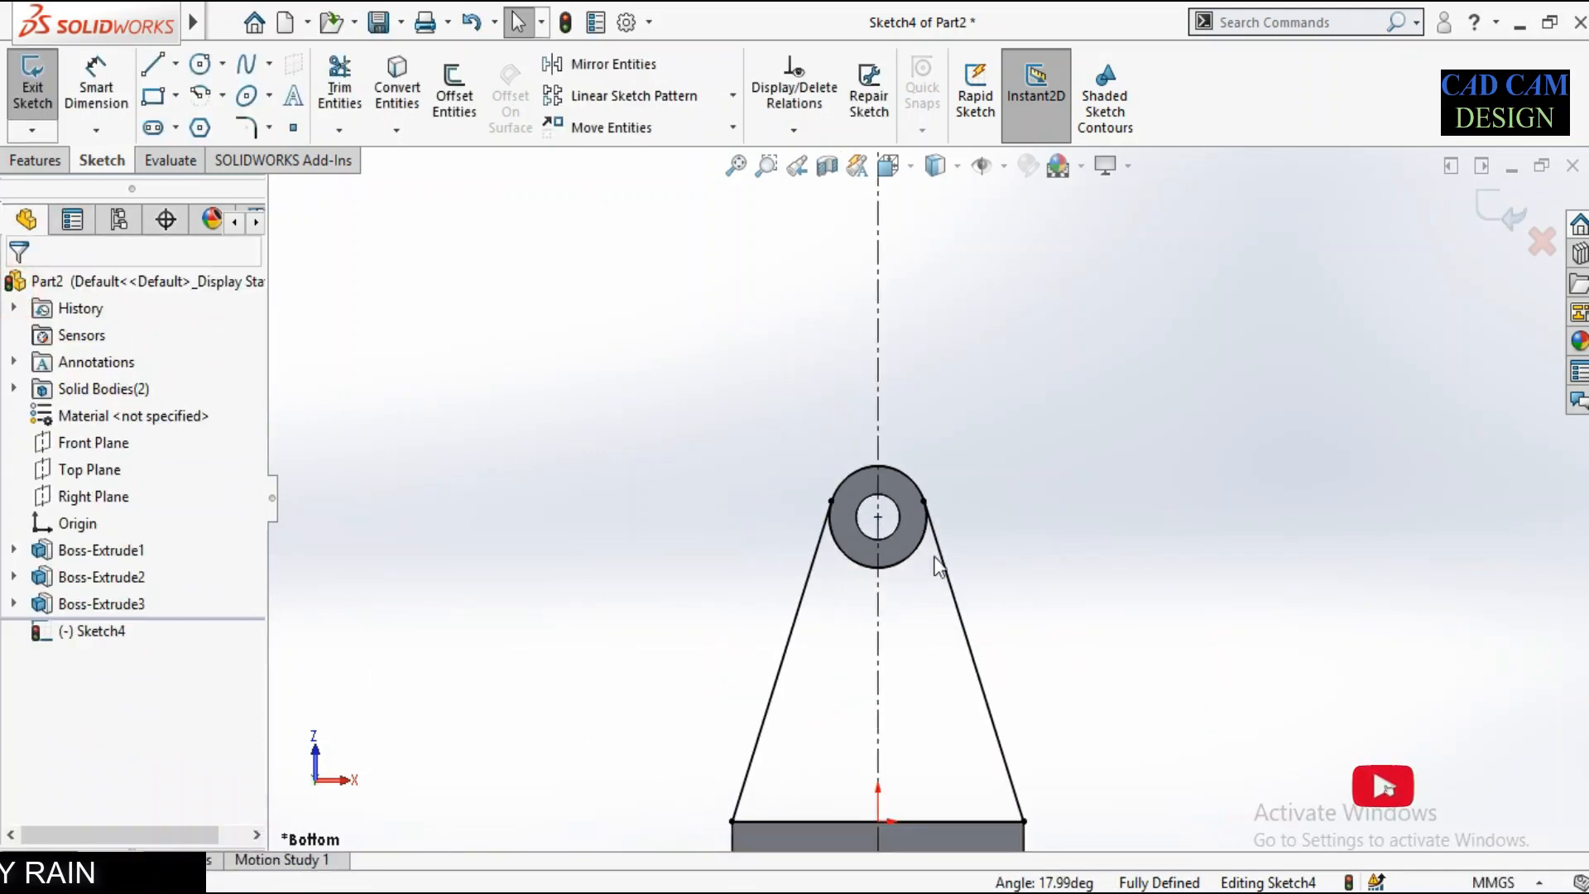
Trim away both halves of the circle's outer arc between the two tangent points, leaving the arc facing the plate.
click(339, 91)
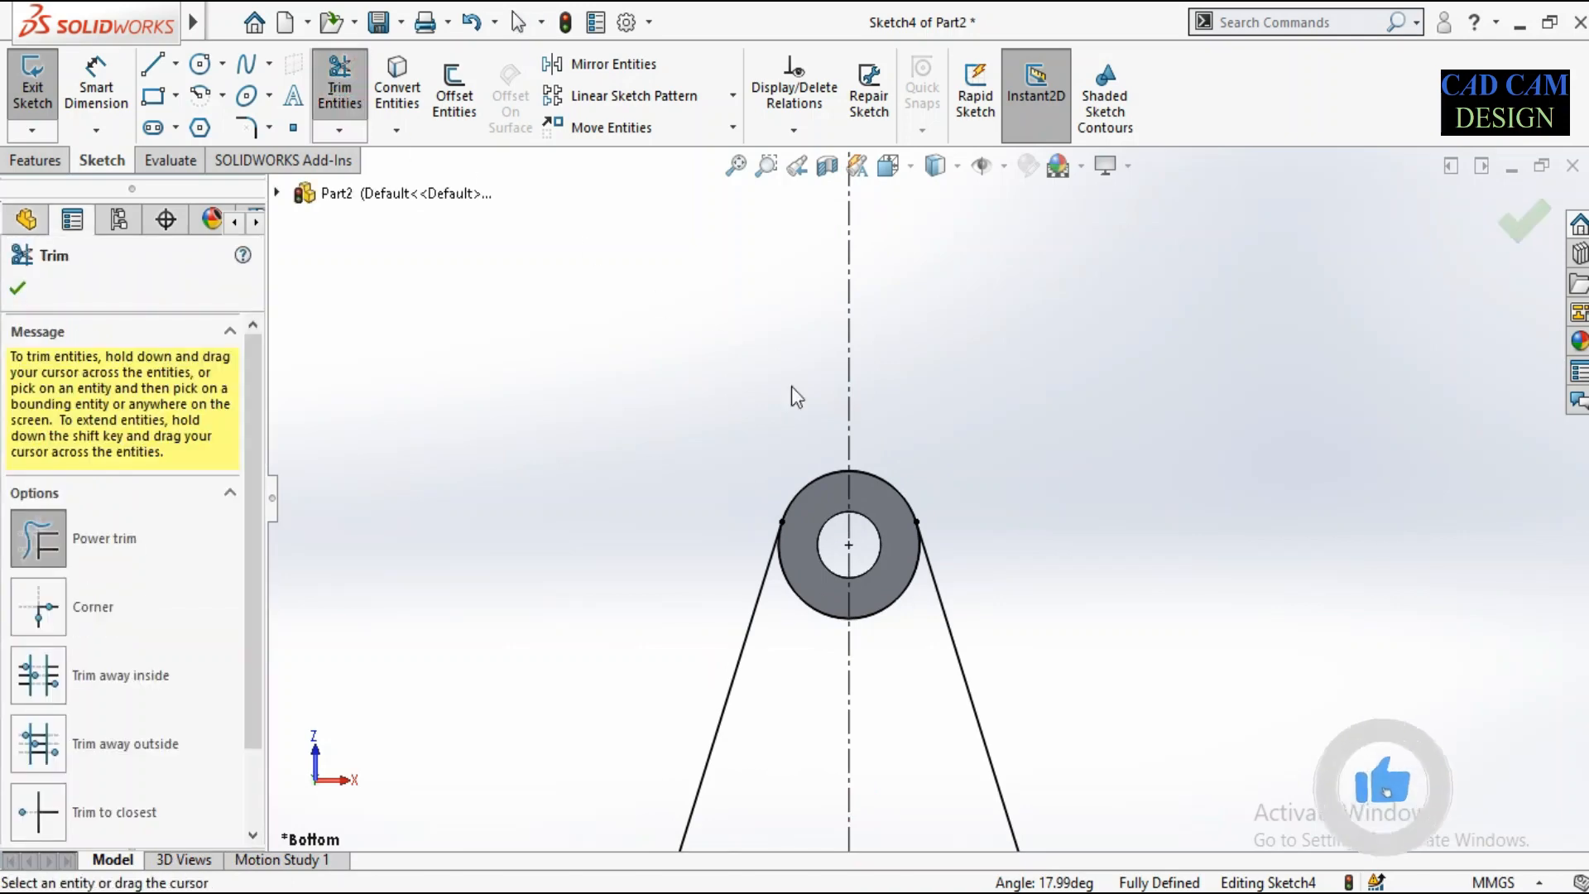
scroll(896, 490, down, 3)
drag(855, 439, 854, 482)
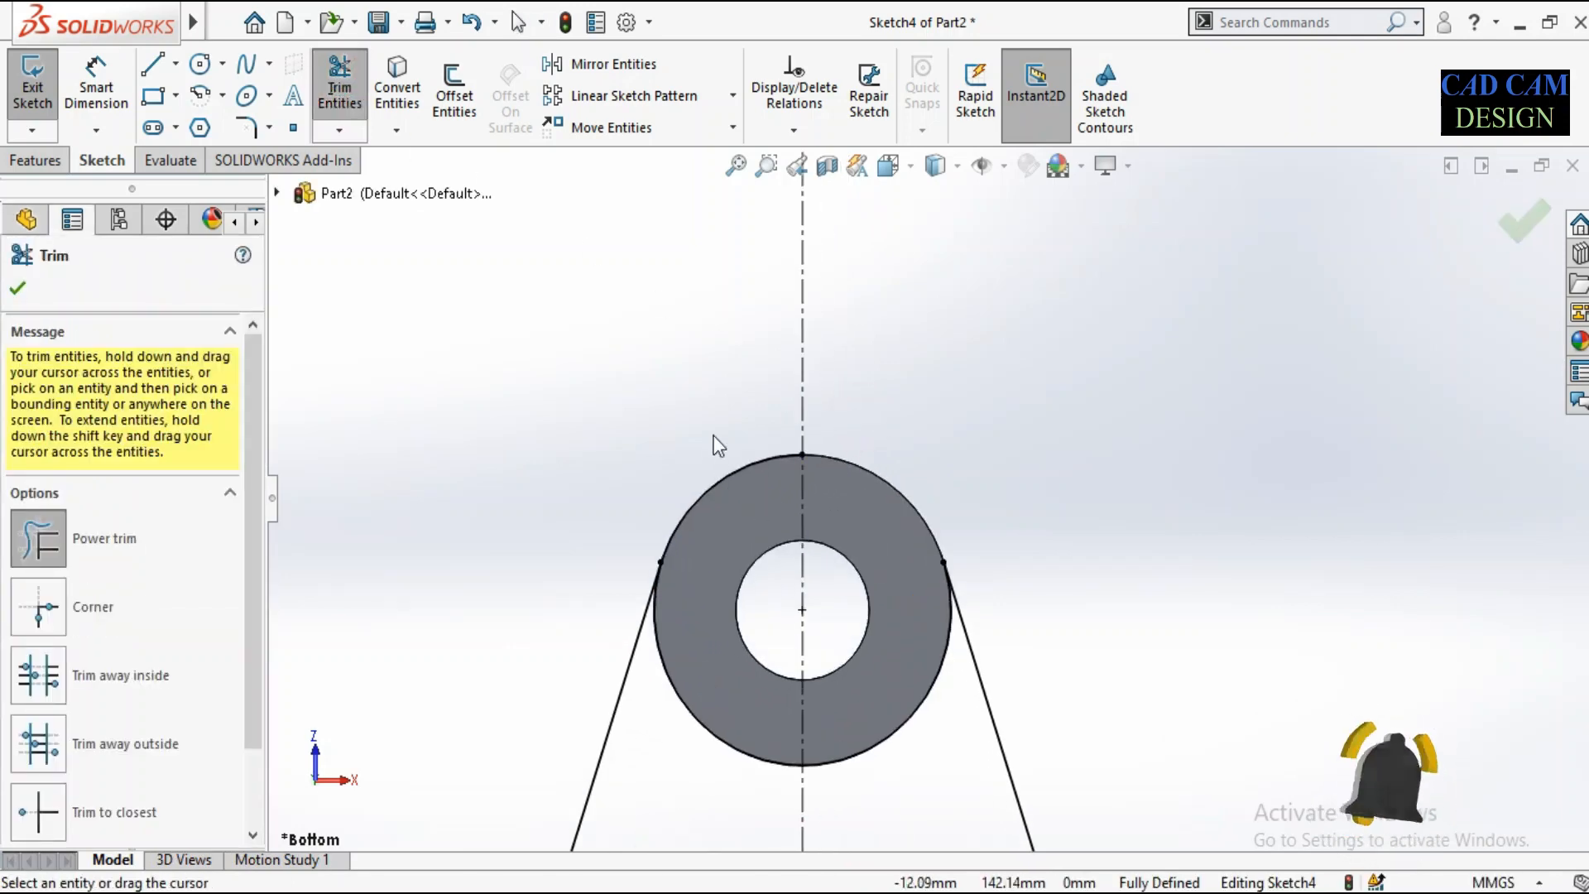
drag(713, 435, 748, 489)
scroll(887, 295, up, 5)
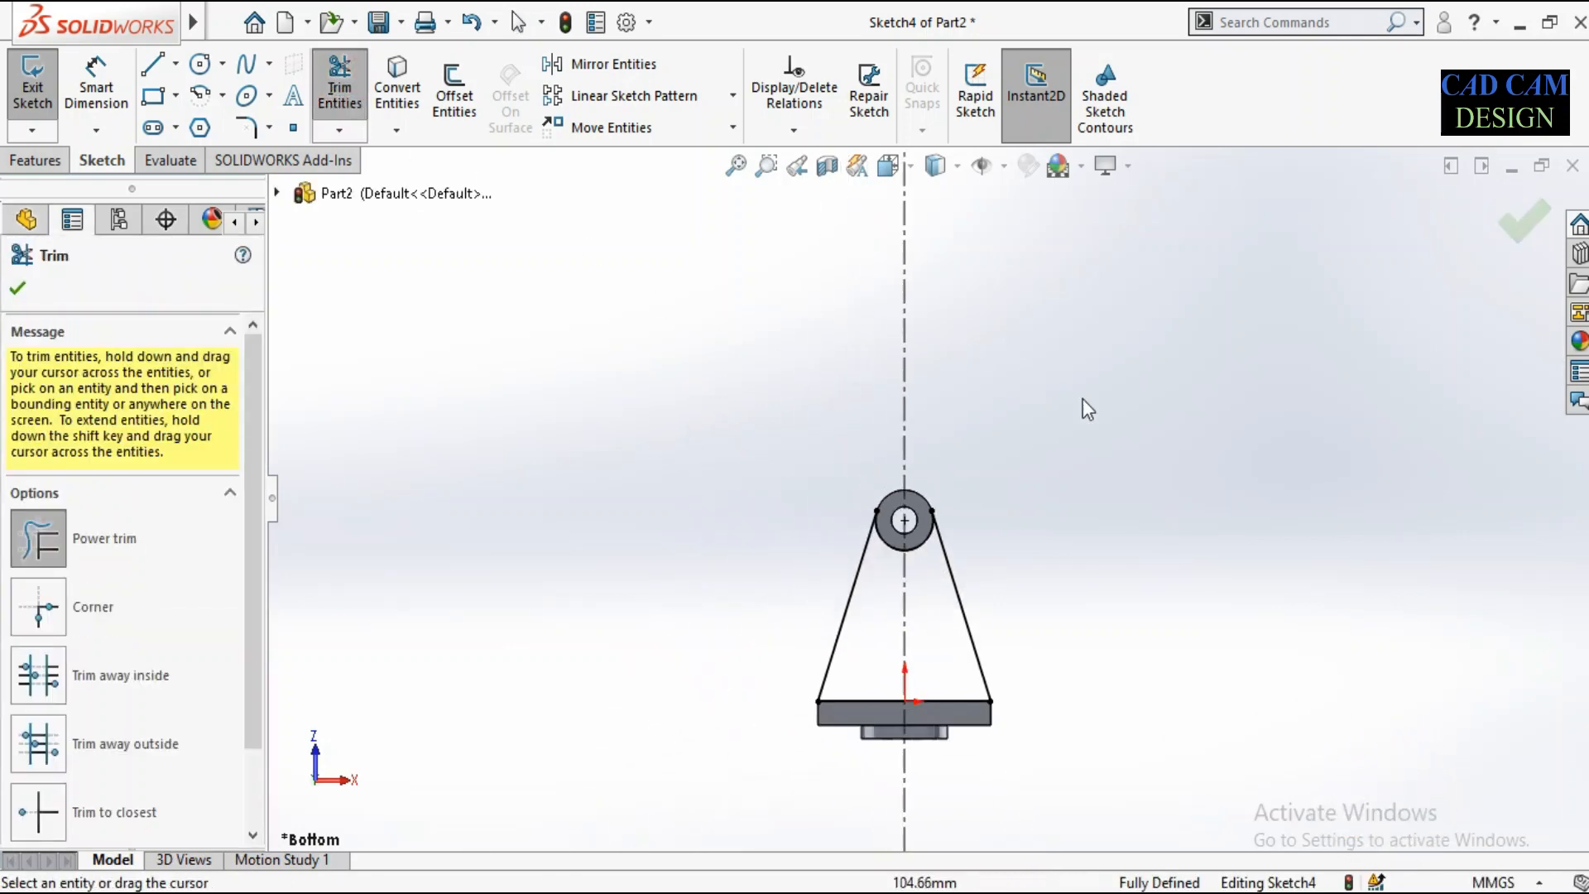
click(1525, 220)
Extrude the closed tapered base profile 16 mm upward, merging it with the upright plate and end boss.
middle_drag(1183, 401, 919, 583)
middle_drag(1006, 491, 1040, 609)
scroll(919, 729, down, 4)
scroll(956, 682, down, 2)
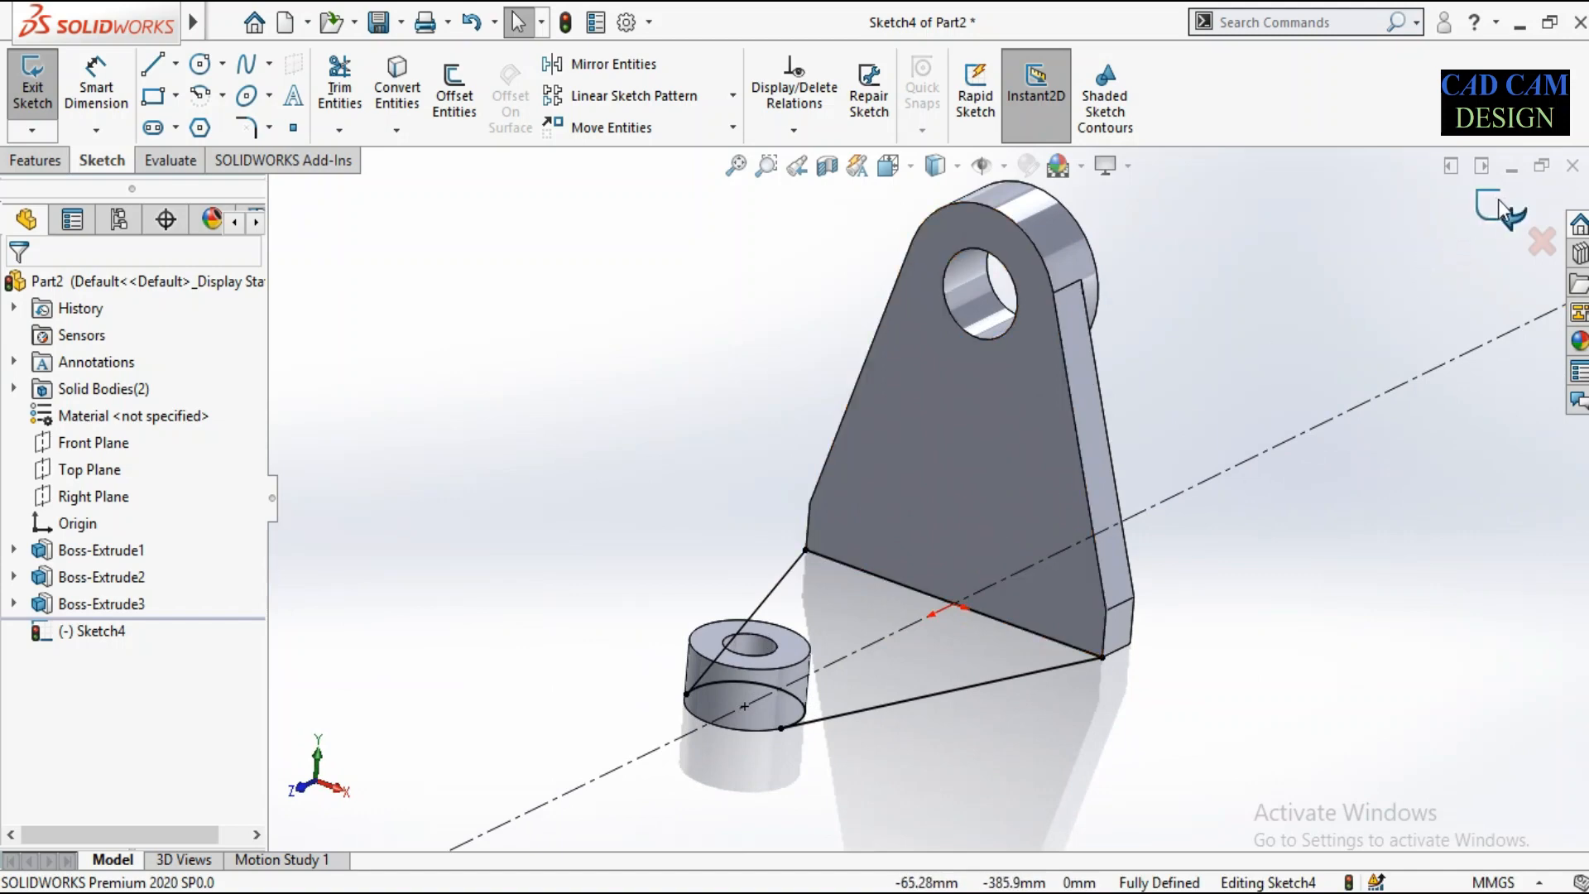
click(1511, 219)
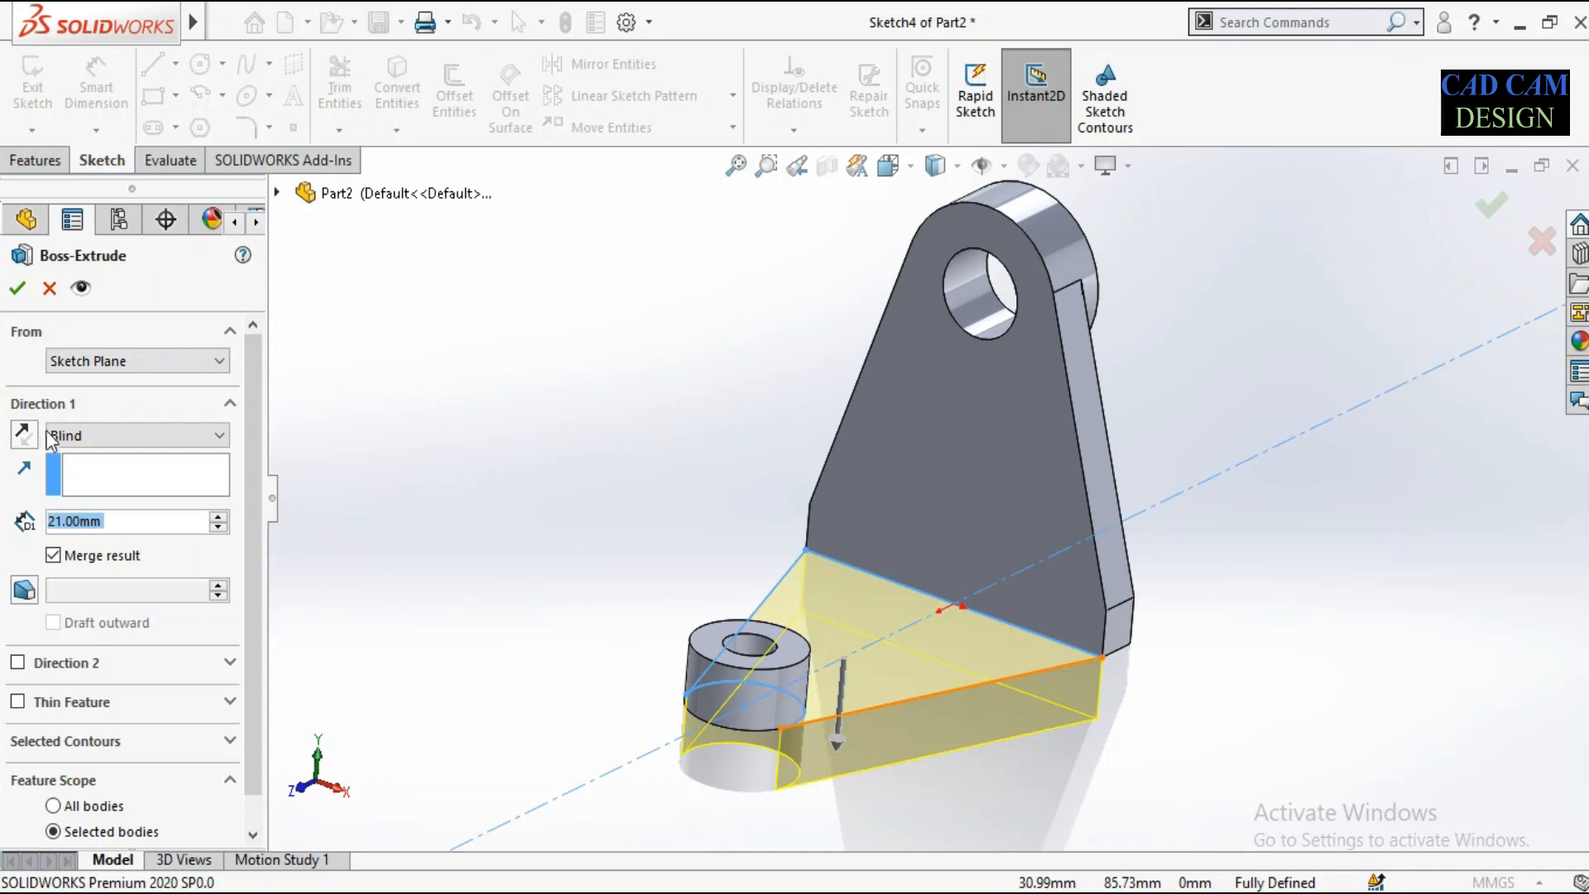
click(24, 441)
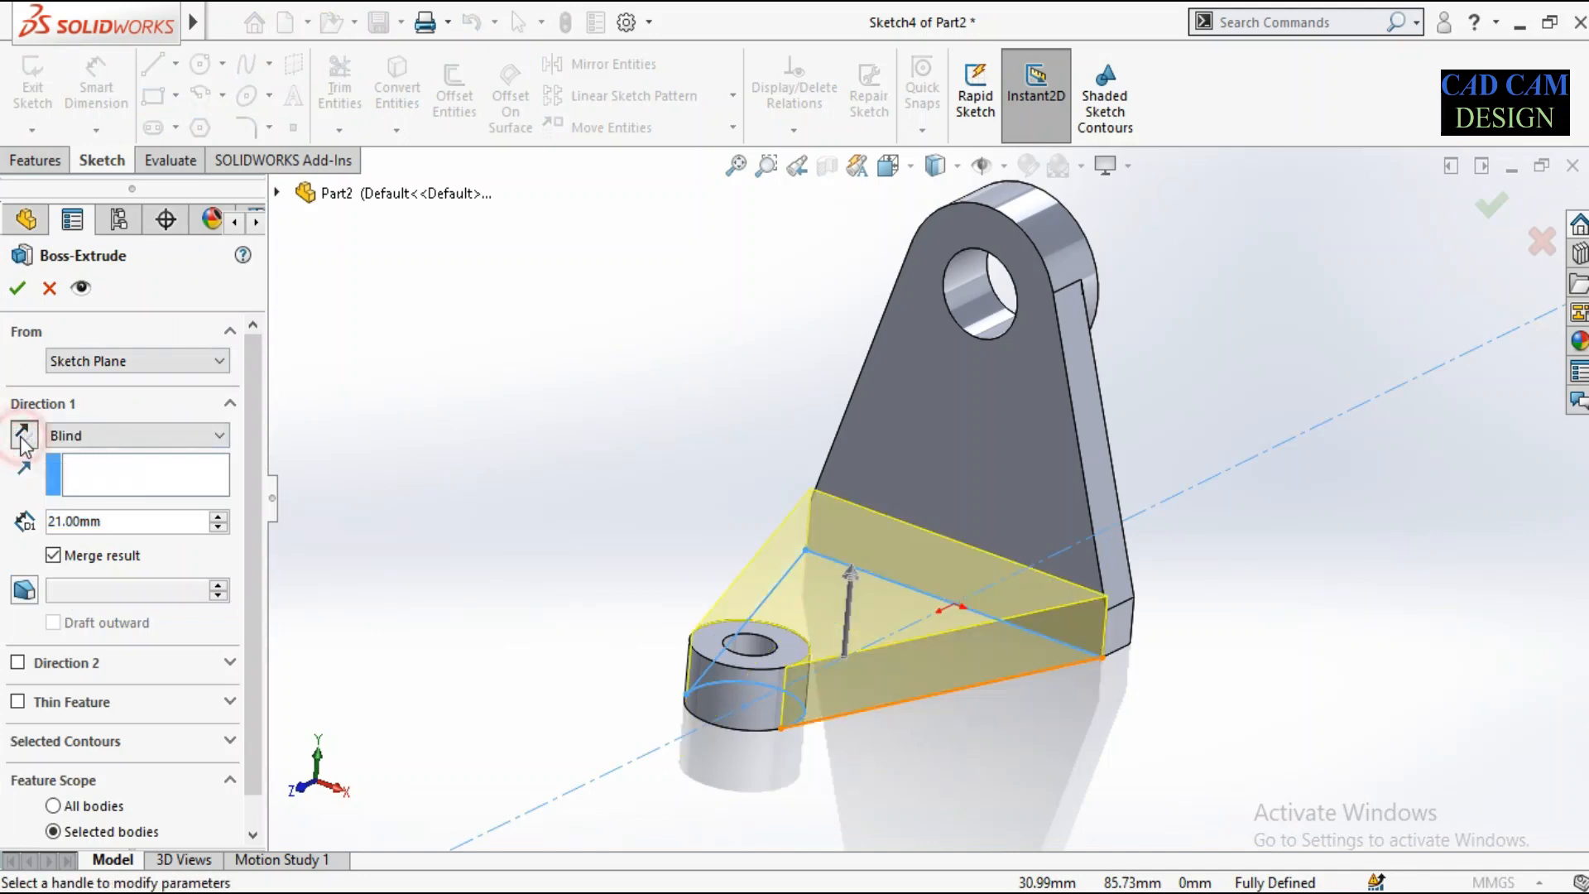
click(120, 523)
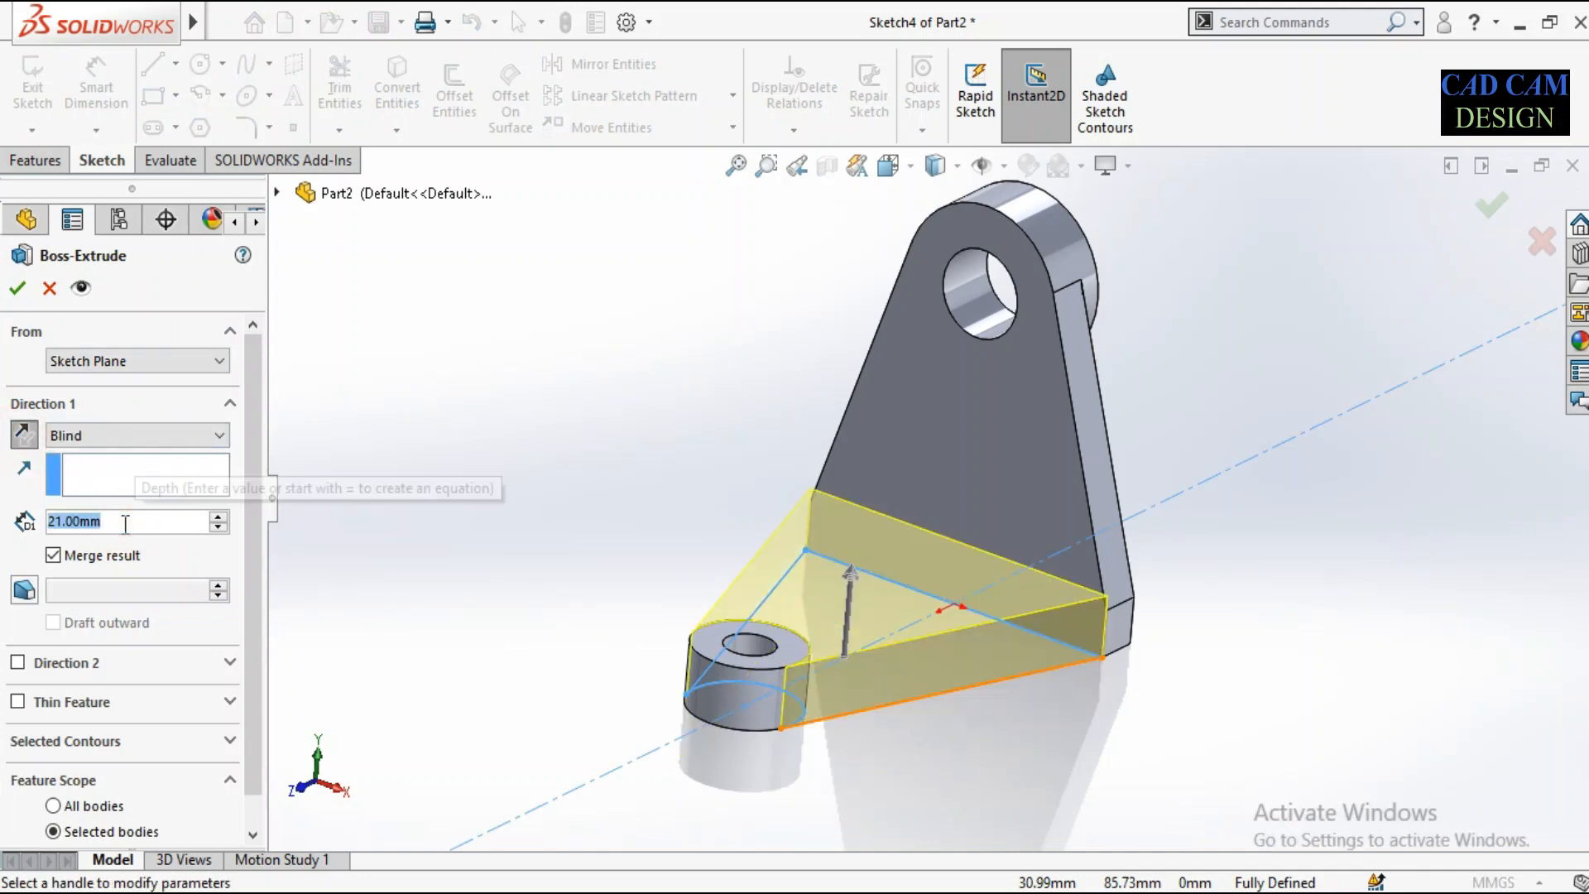
text(16)
key(Return)
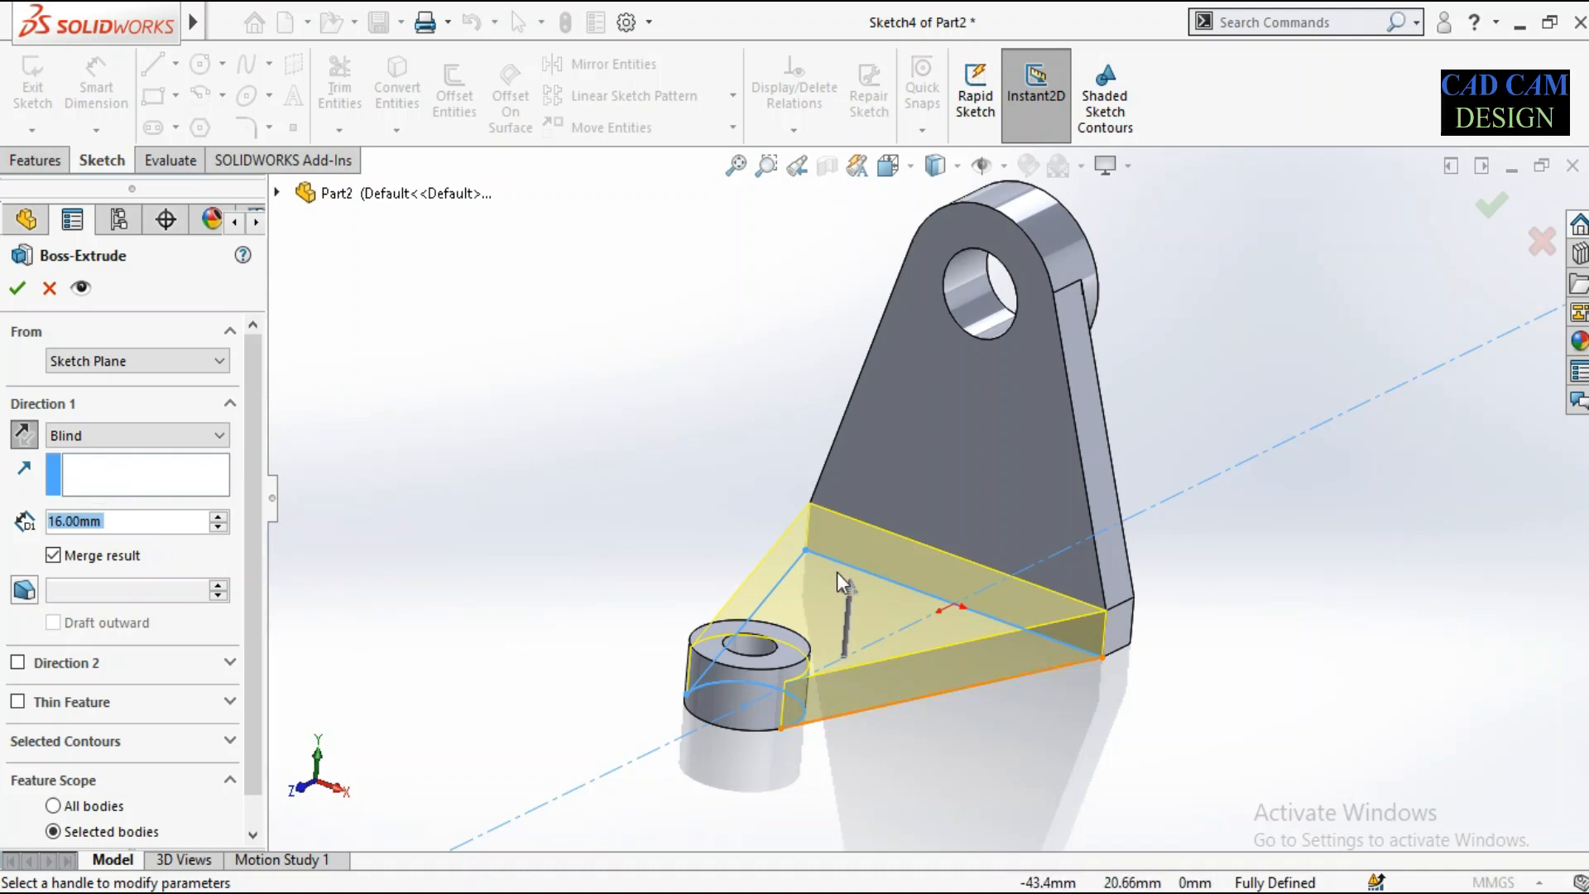
middle_drag(837, 573, 800, 569)
click(570, 889)
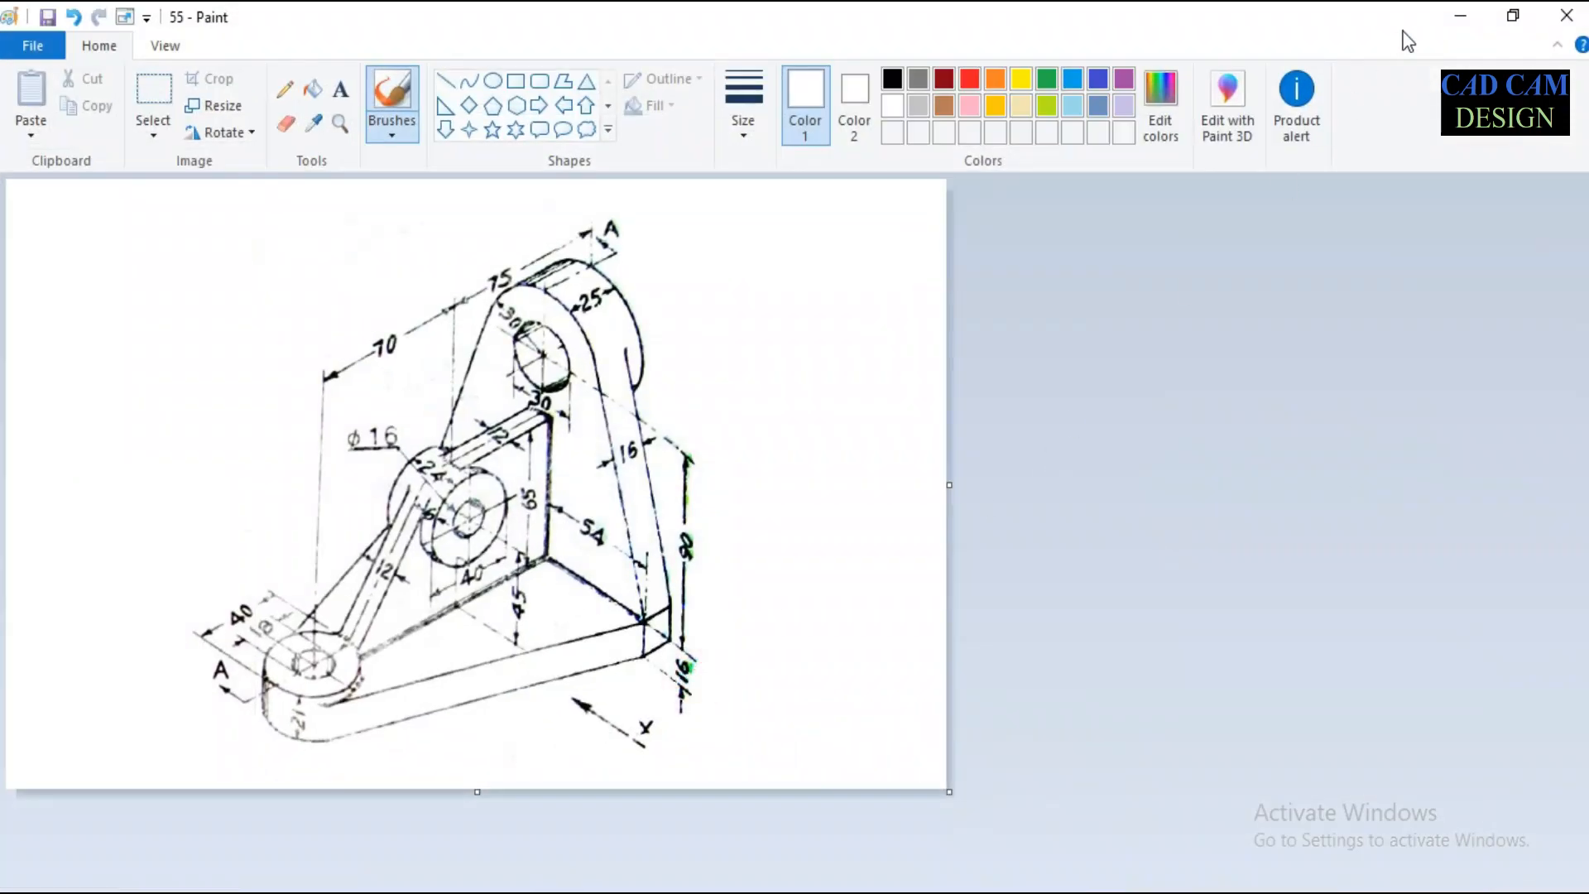
click(1460, 15)
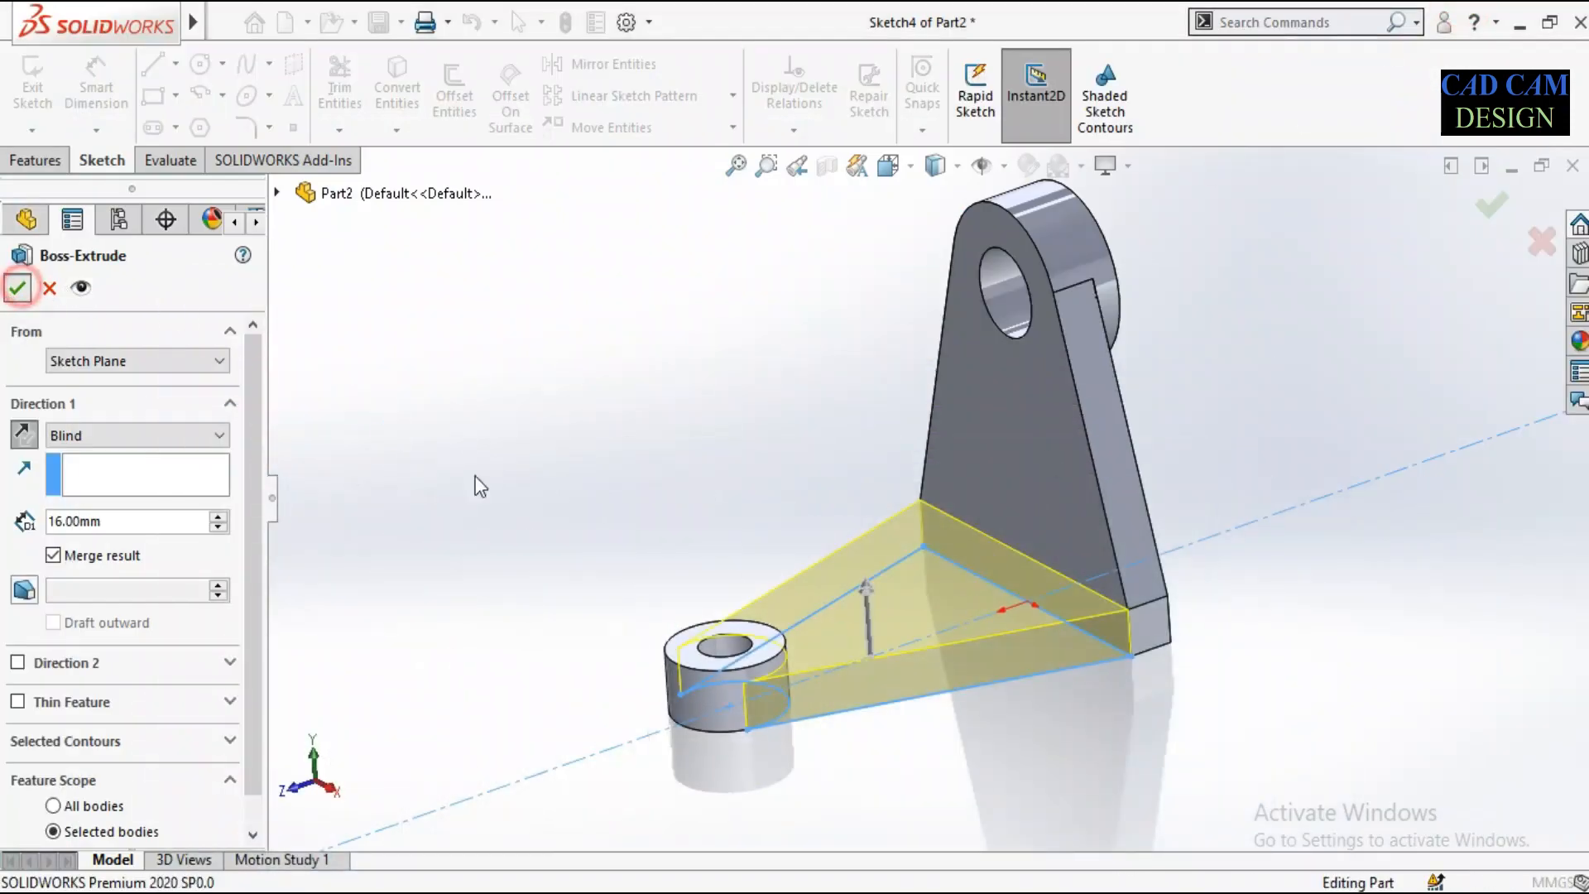
click(17, 288)
Examine the joints between the base, end boss and upright plate from several sides.
click(557, 504)
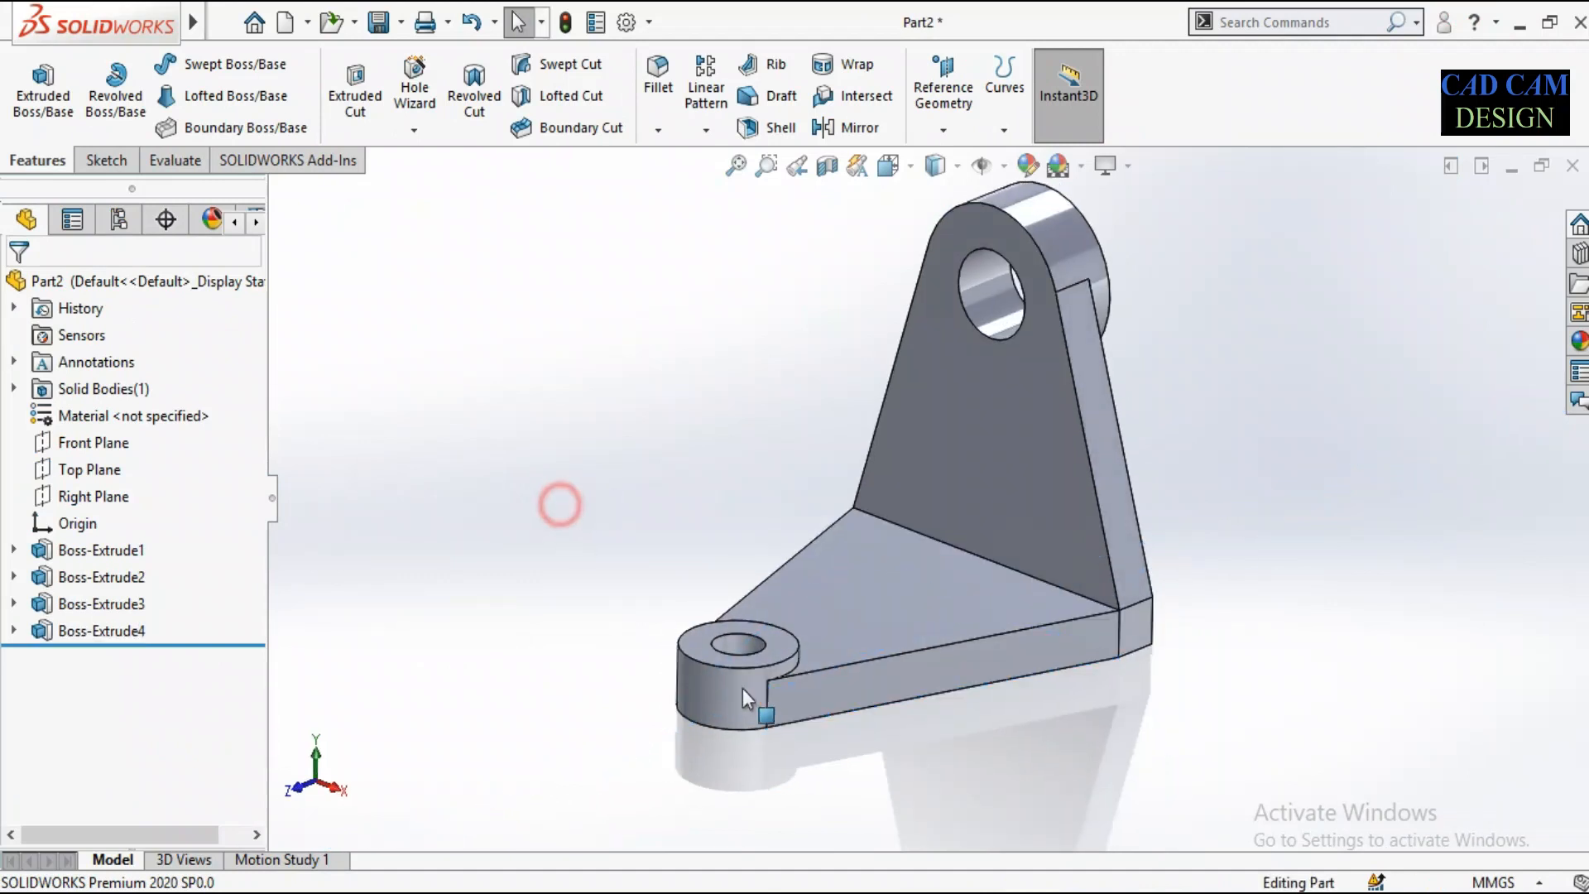
middle_drag(557, 504, 757, 433)
scroll(831, 582, down, 5)
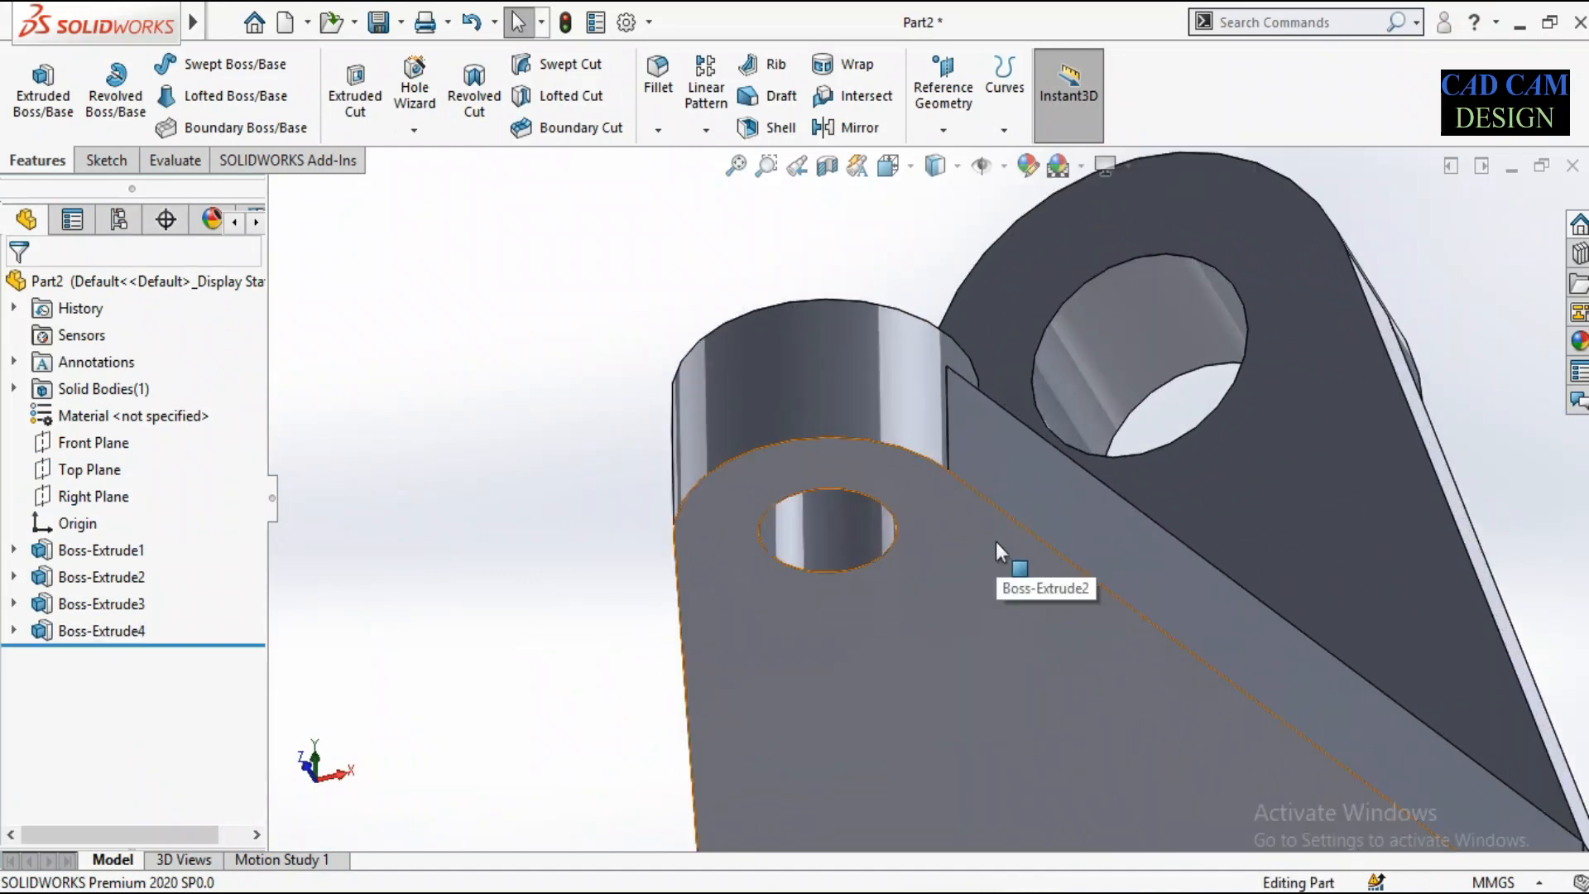
scroll(952, 477, up, 5)
middle_drag(951, 476, 951, 329)
scroll(1018, 341, down, 3)
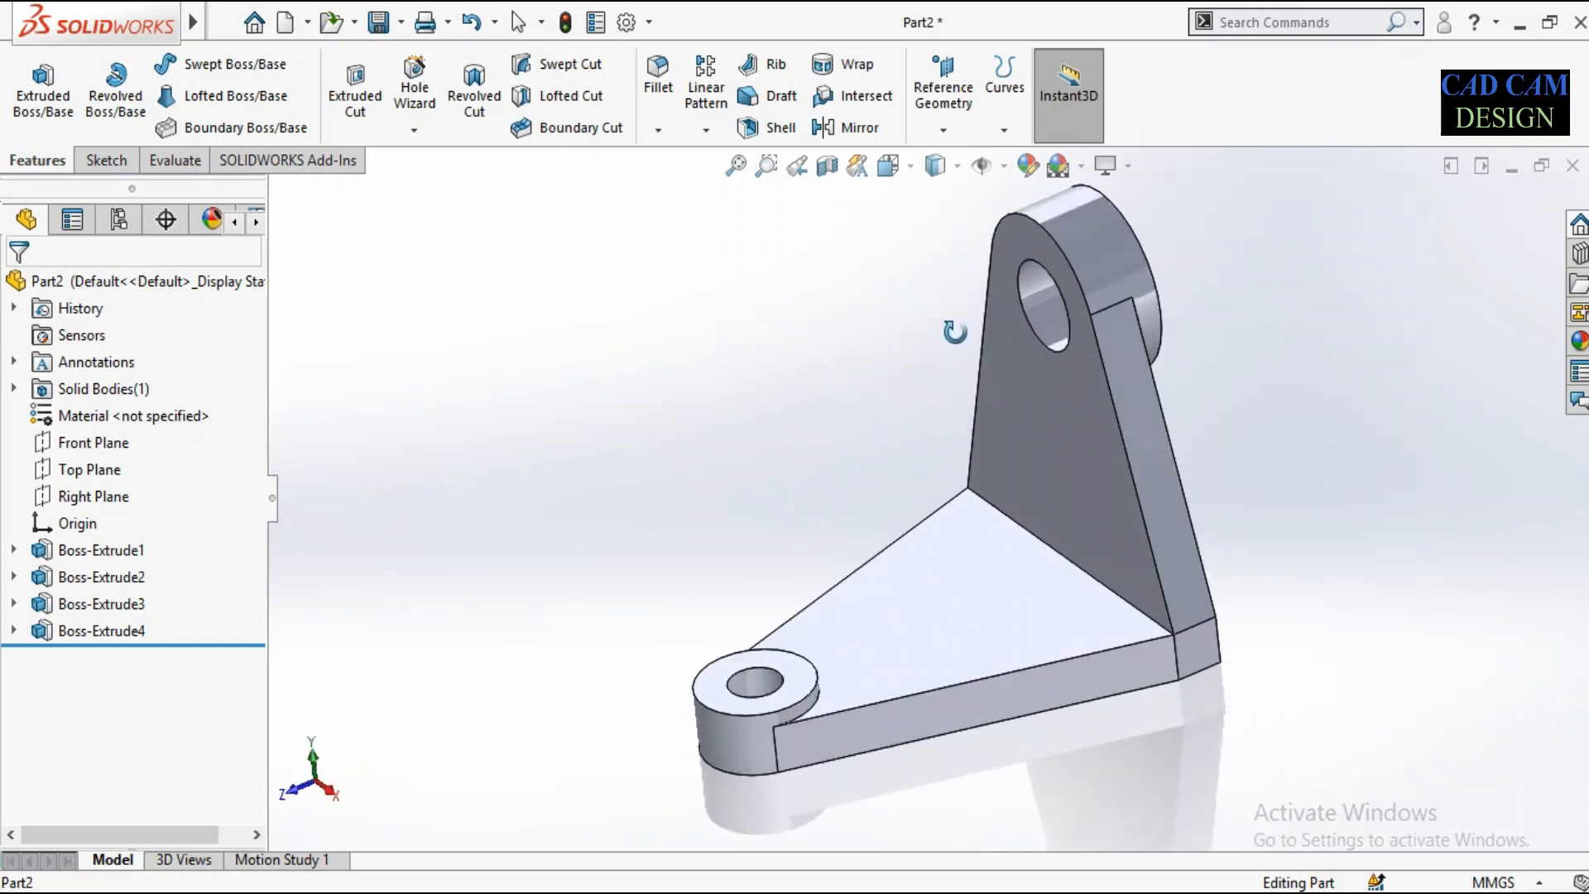
key(alt+Tab)
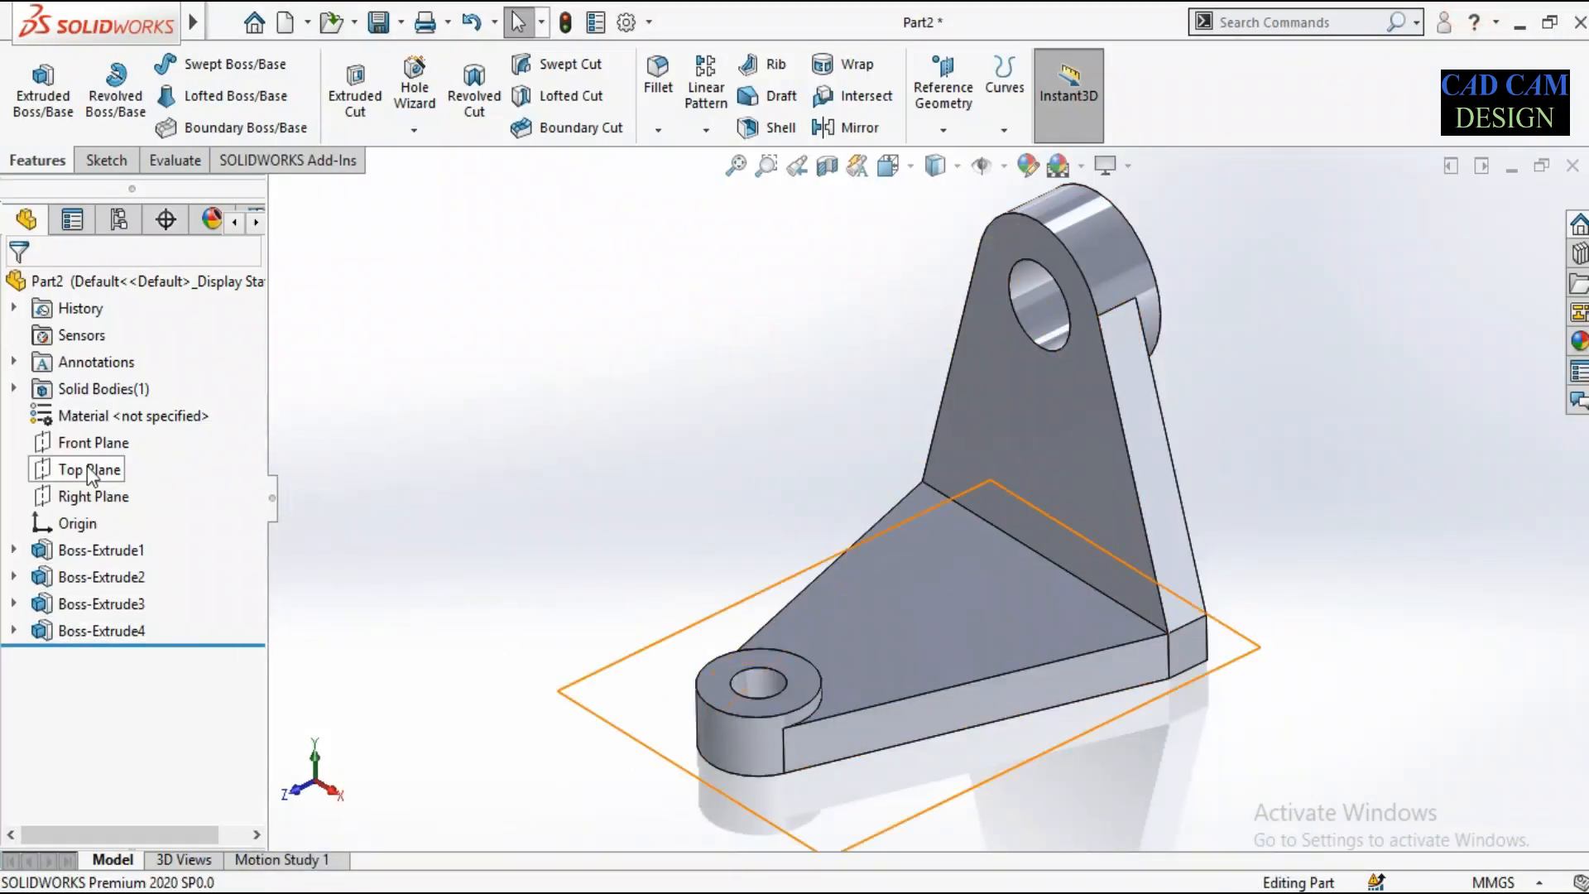
Start a sketch on the Right Plane, view it face-on, and consult the drawing in Paint for the middle boss.
click(87, 495)
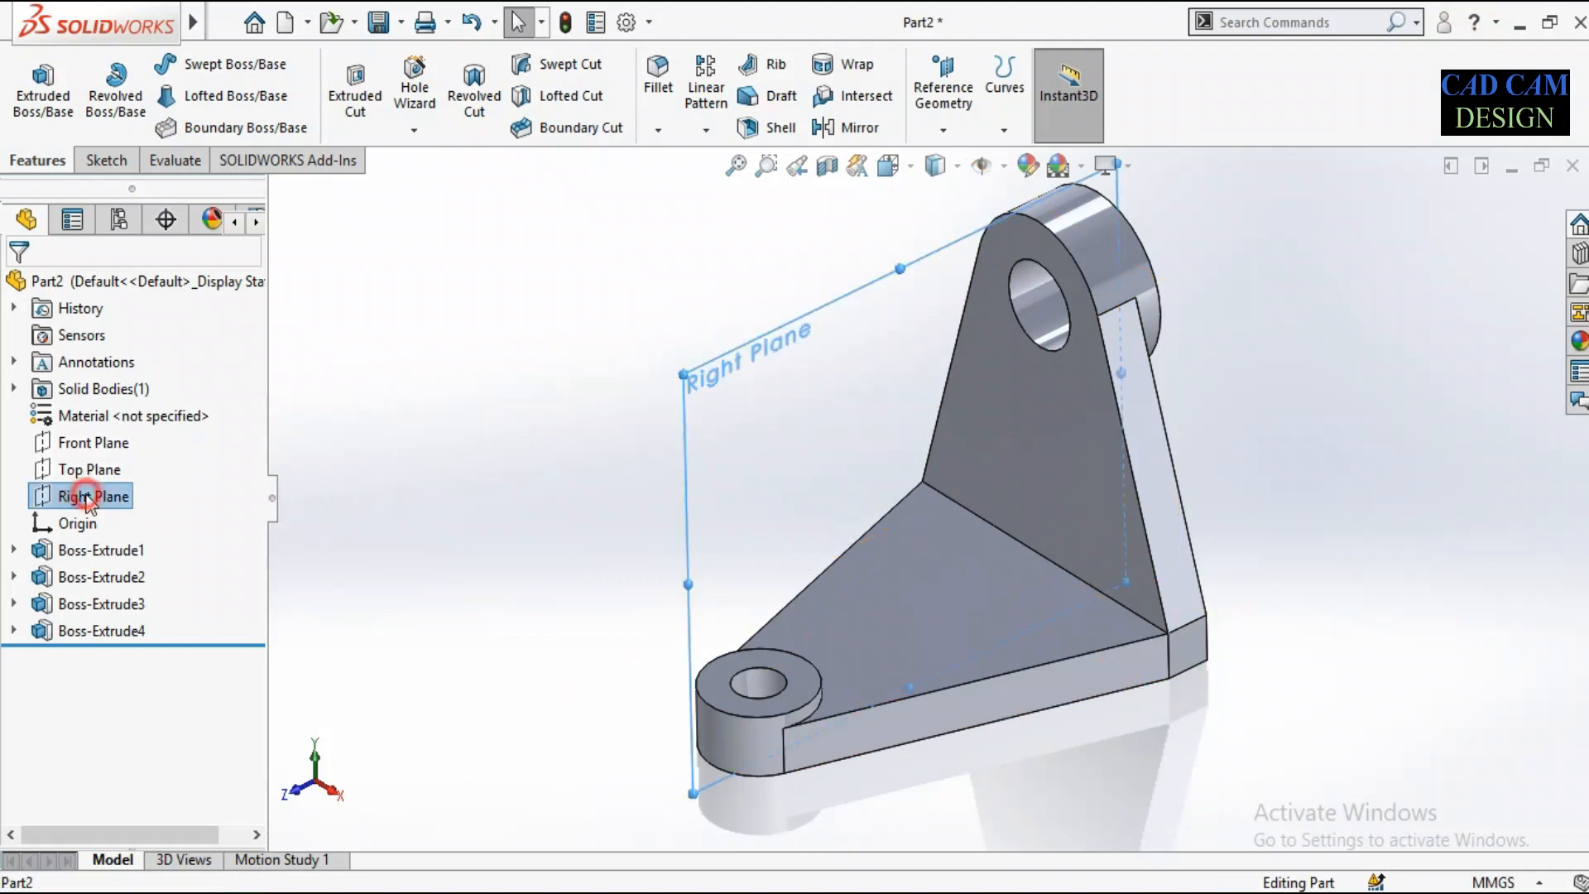
click(43, 91)
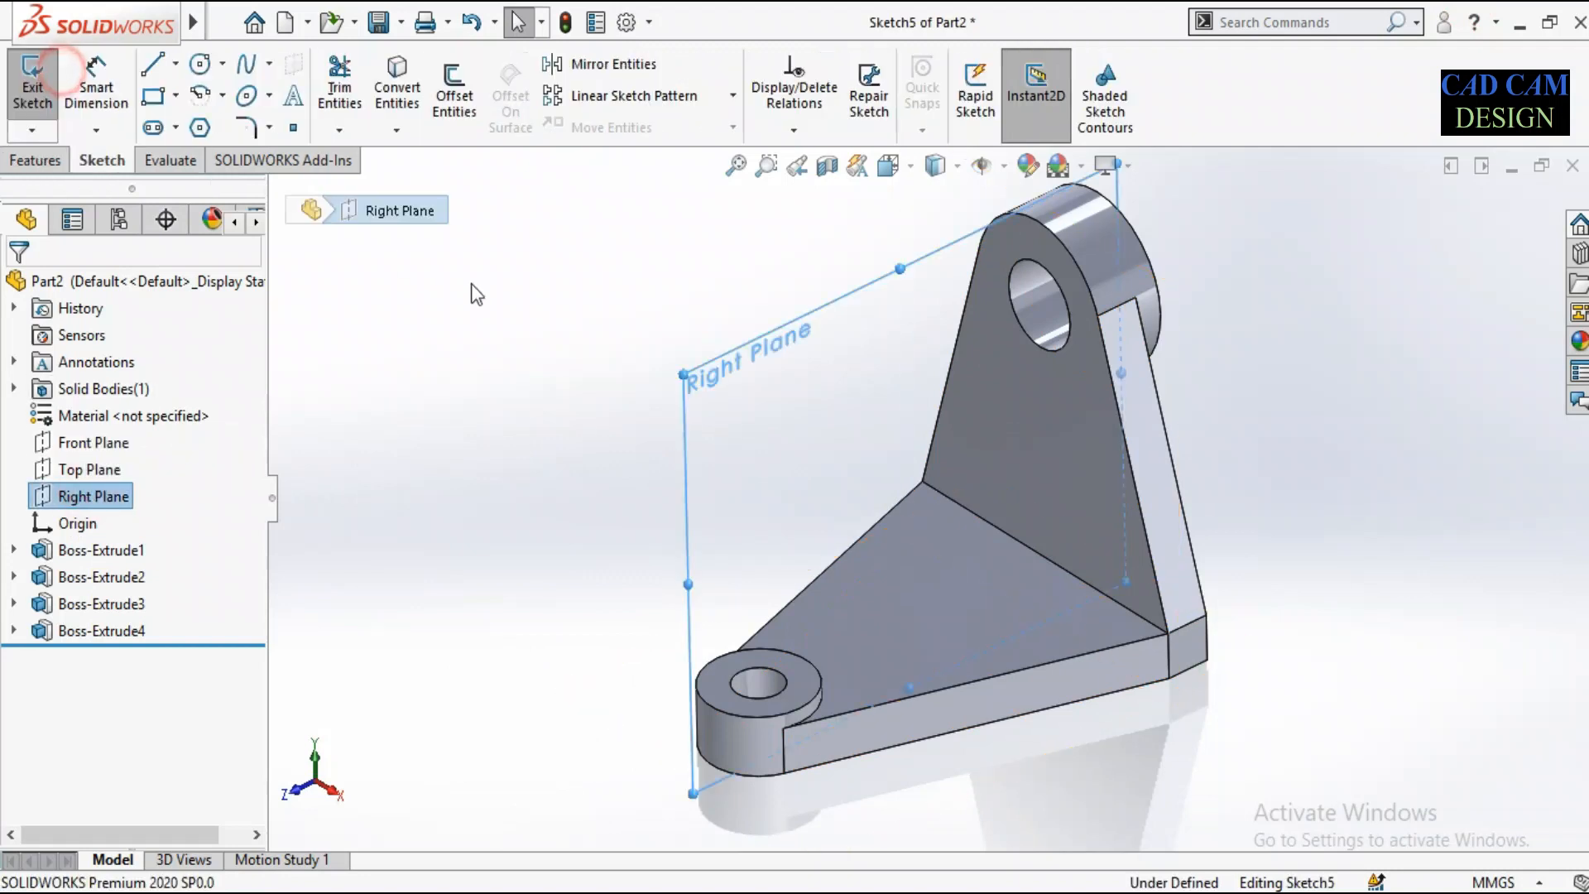
click(79, 658)
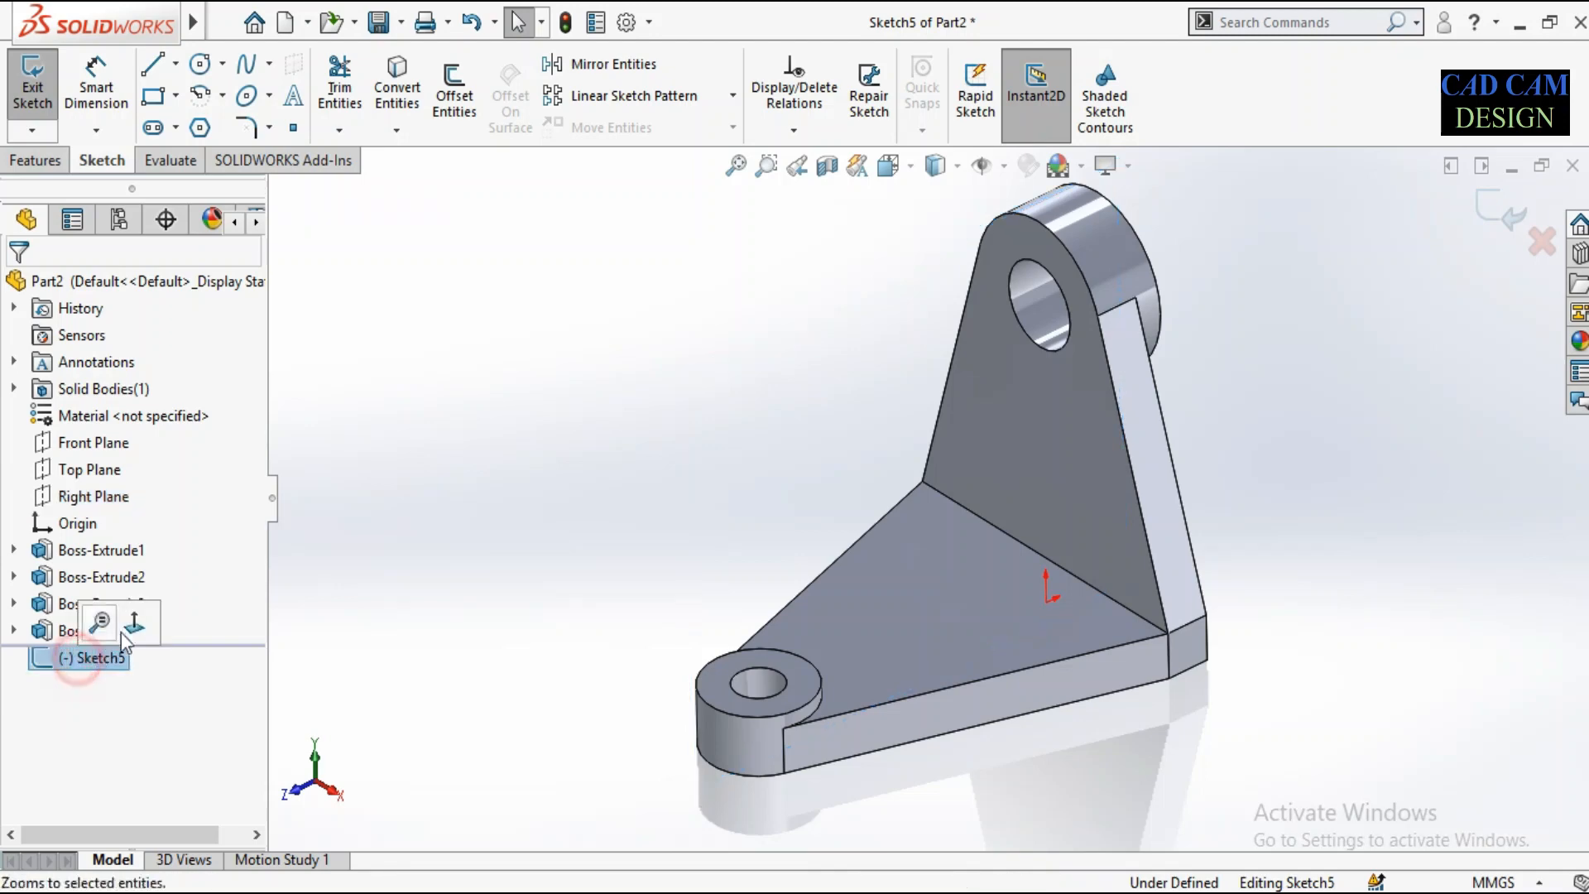
click(121, 632)
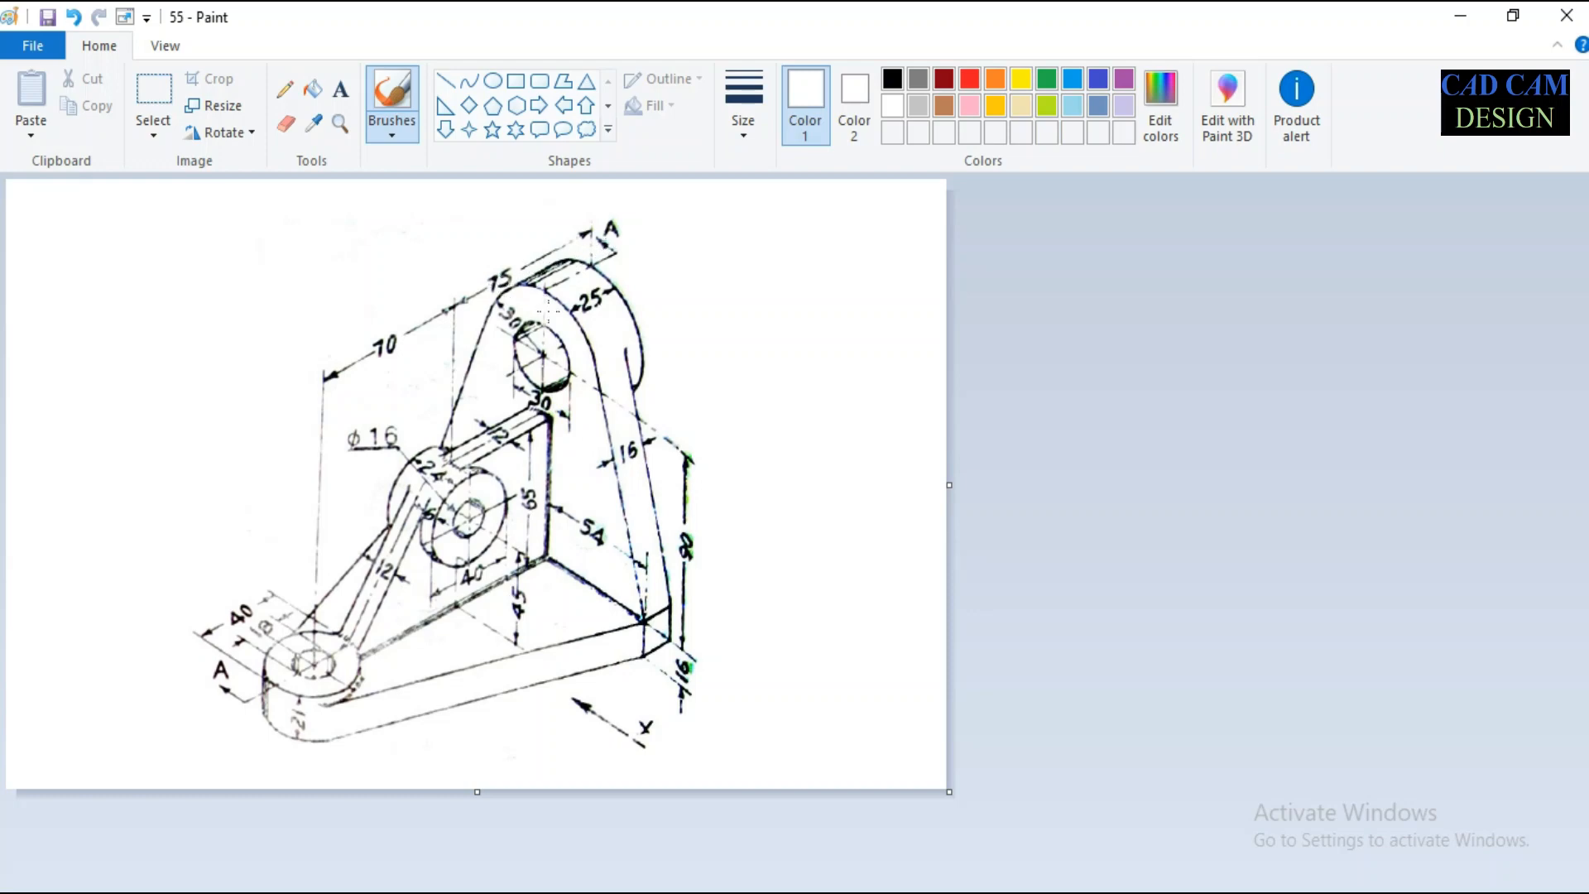
click(560, 298)
click(559, 299)
click(1464, 14)
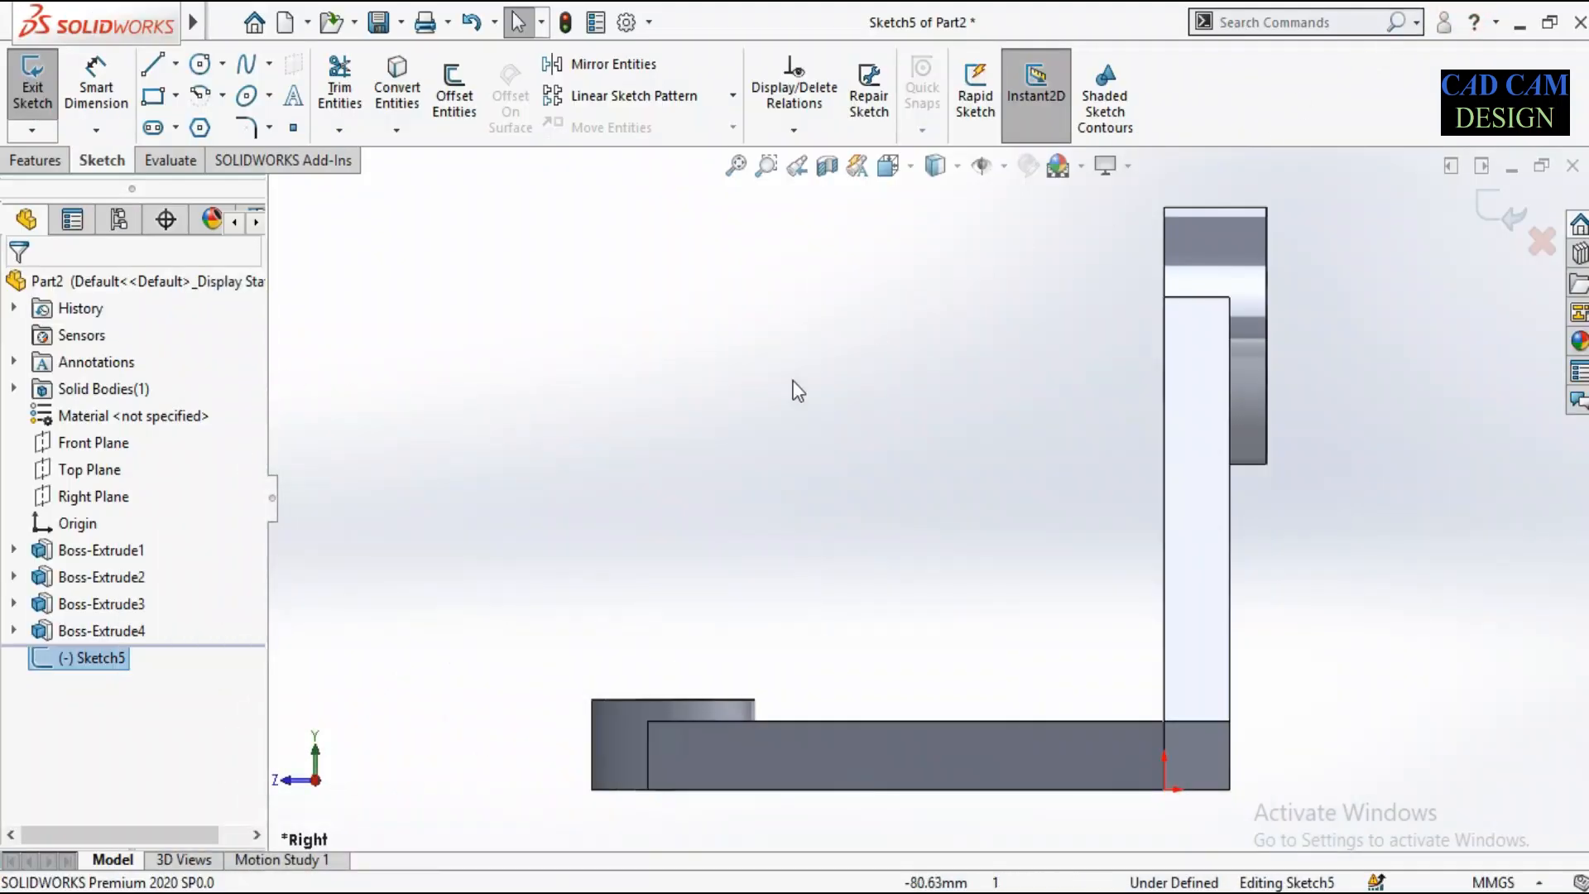
scroll(928, 503, up, 1)
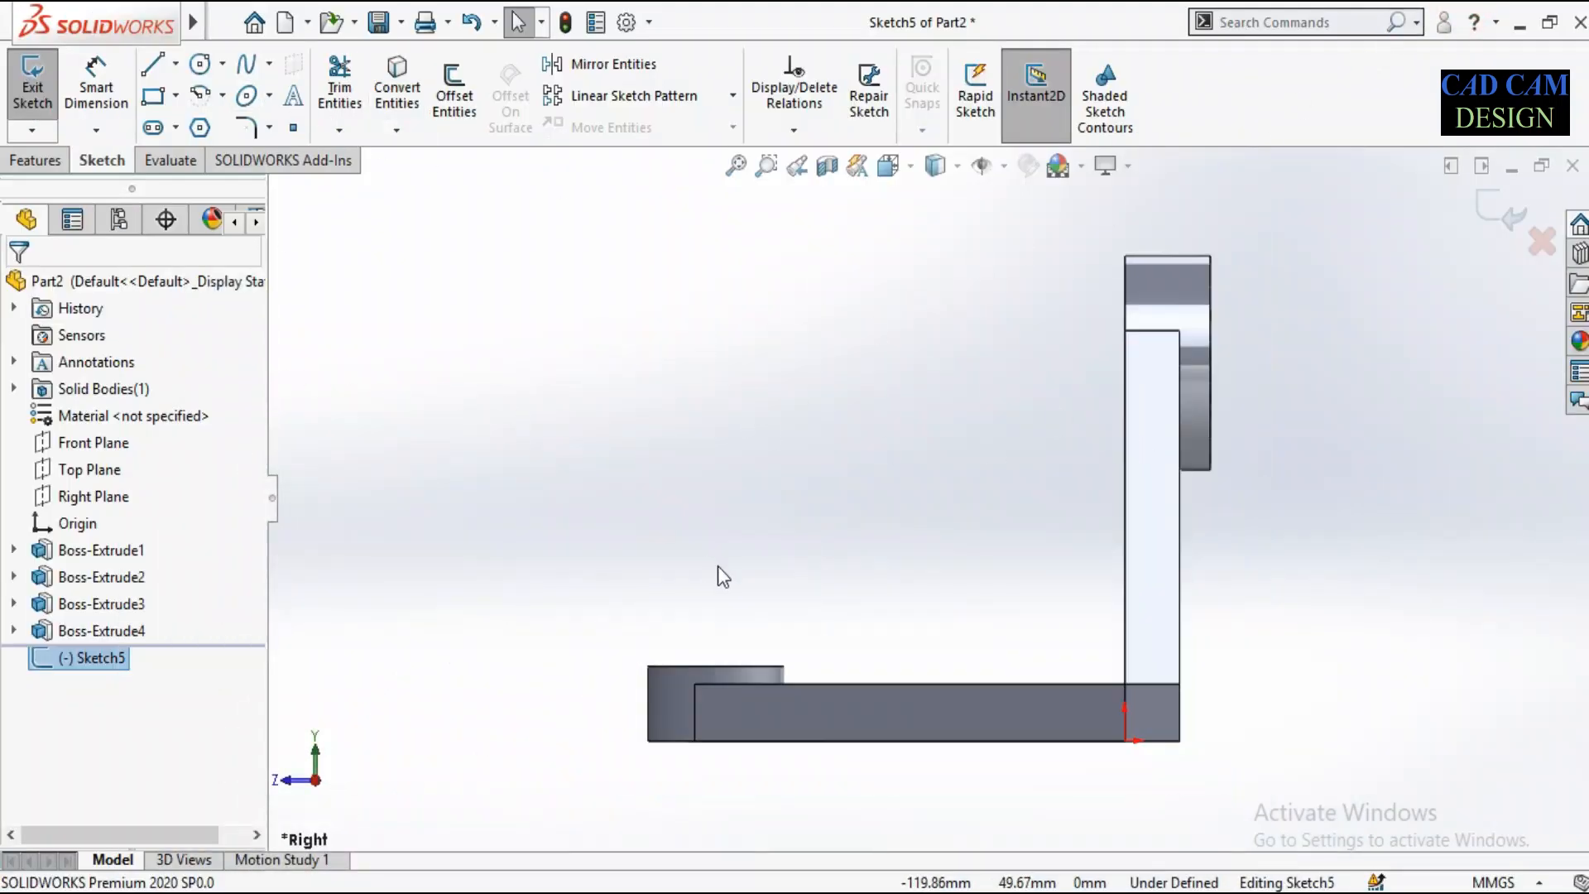
scroll(766, 589, up, 1)
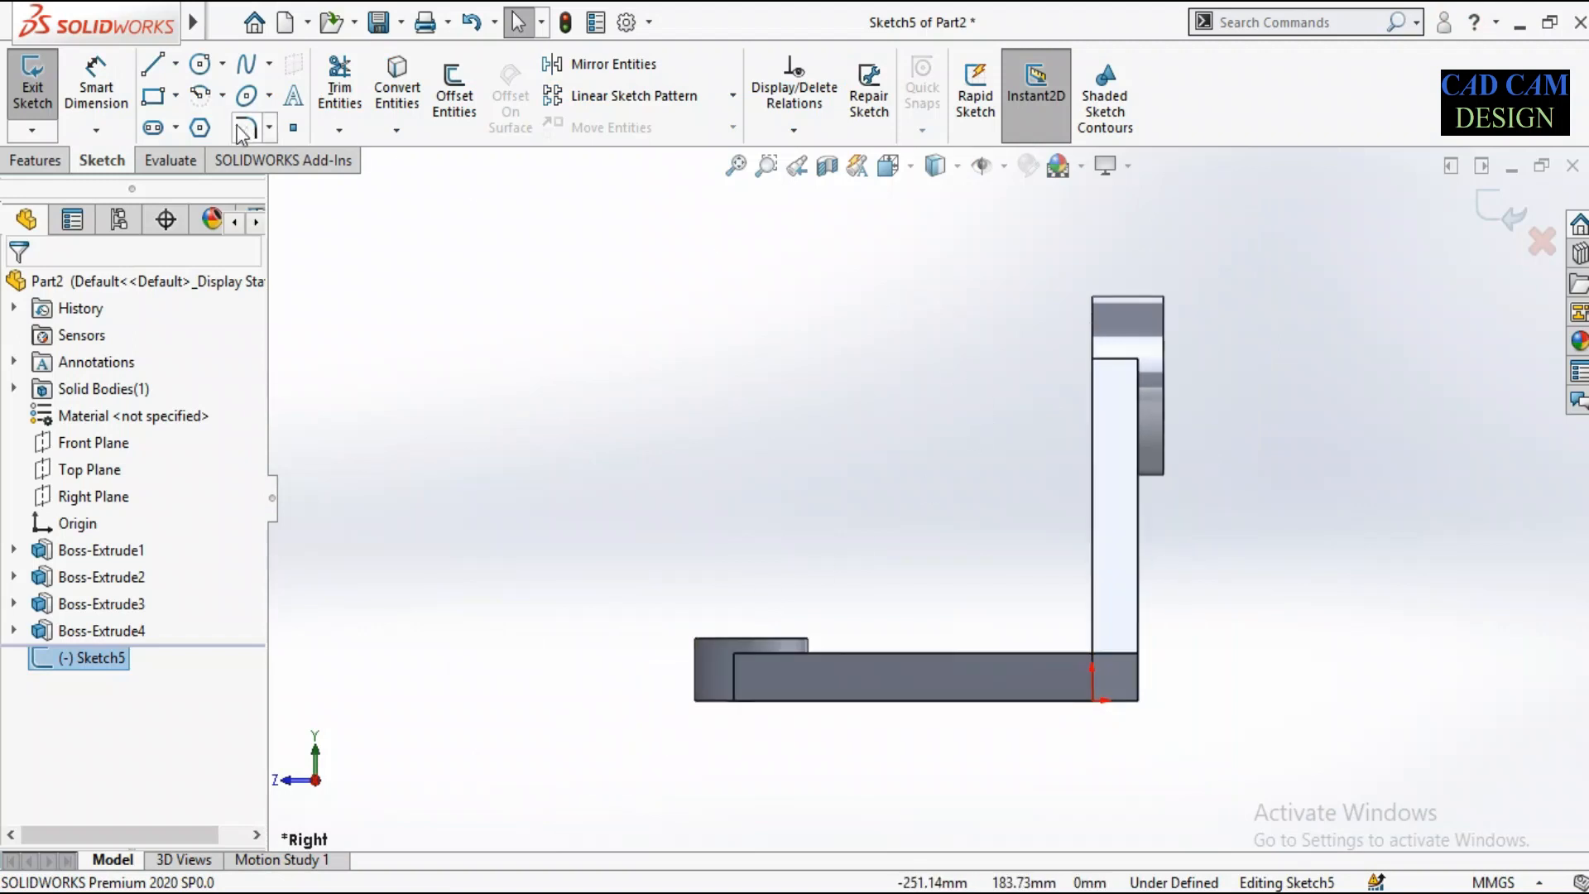
Sketch two concentric circles above the base, centred about 66 mm from the plate's front face, the inner one about 8 mm in radius.
click(199, 64)
click(905, 466)
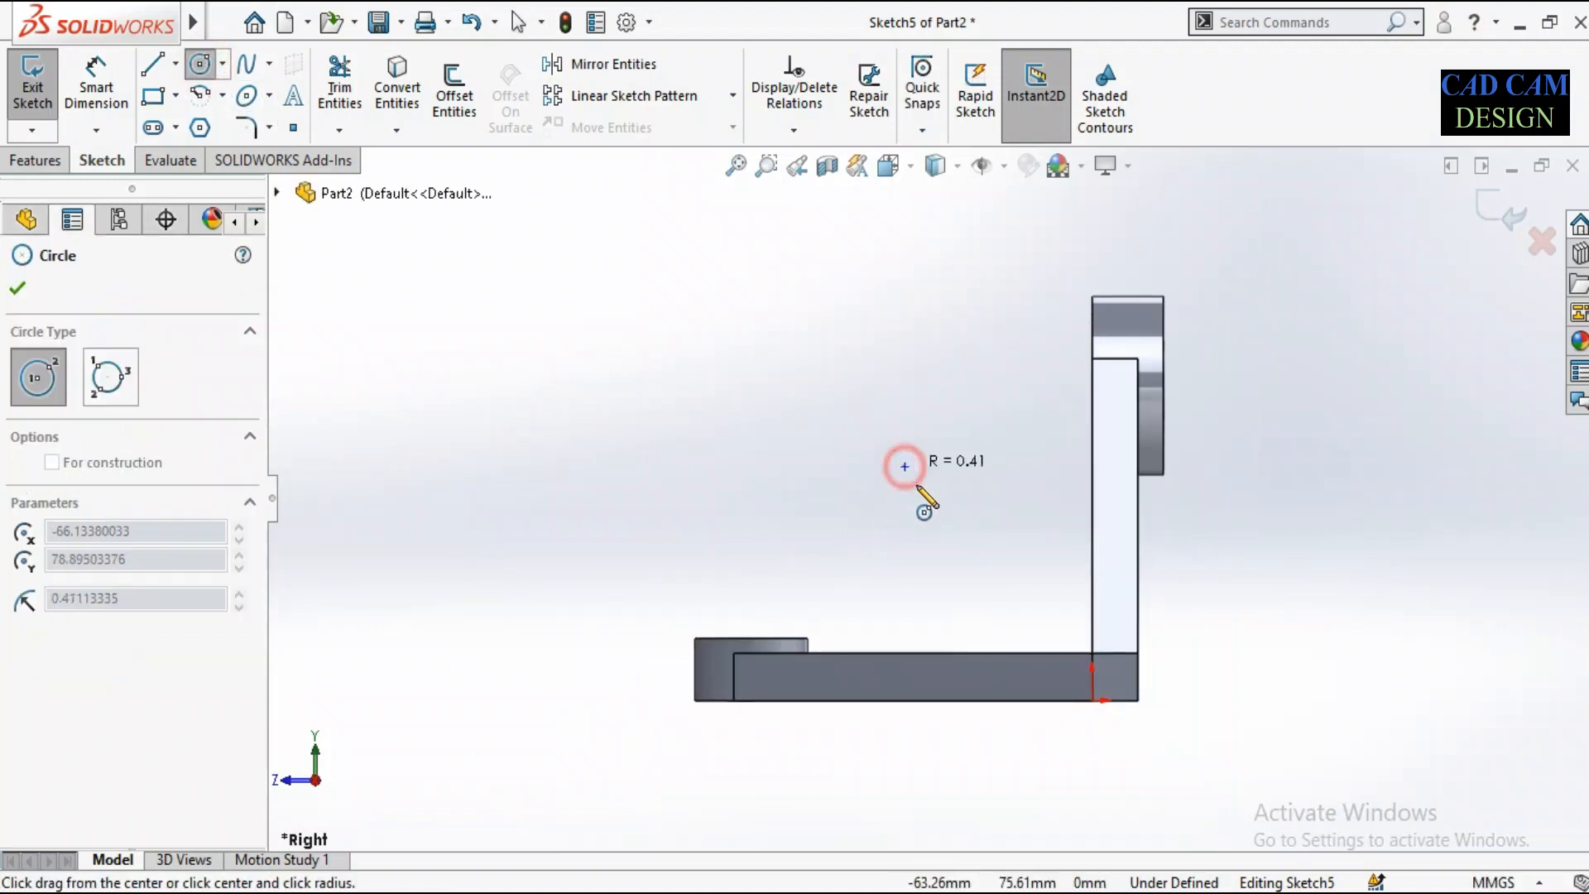
click(943, 511)
click(904, 466)
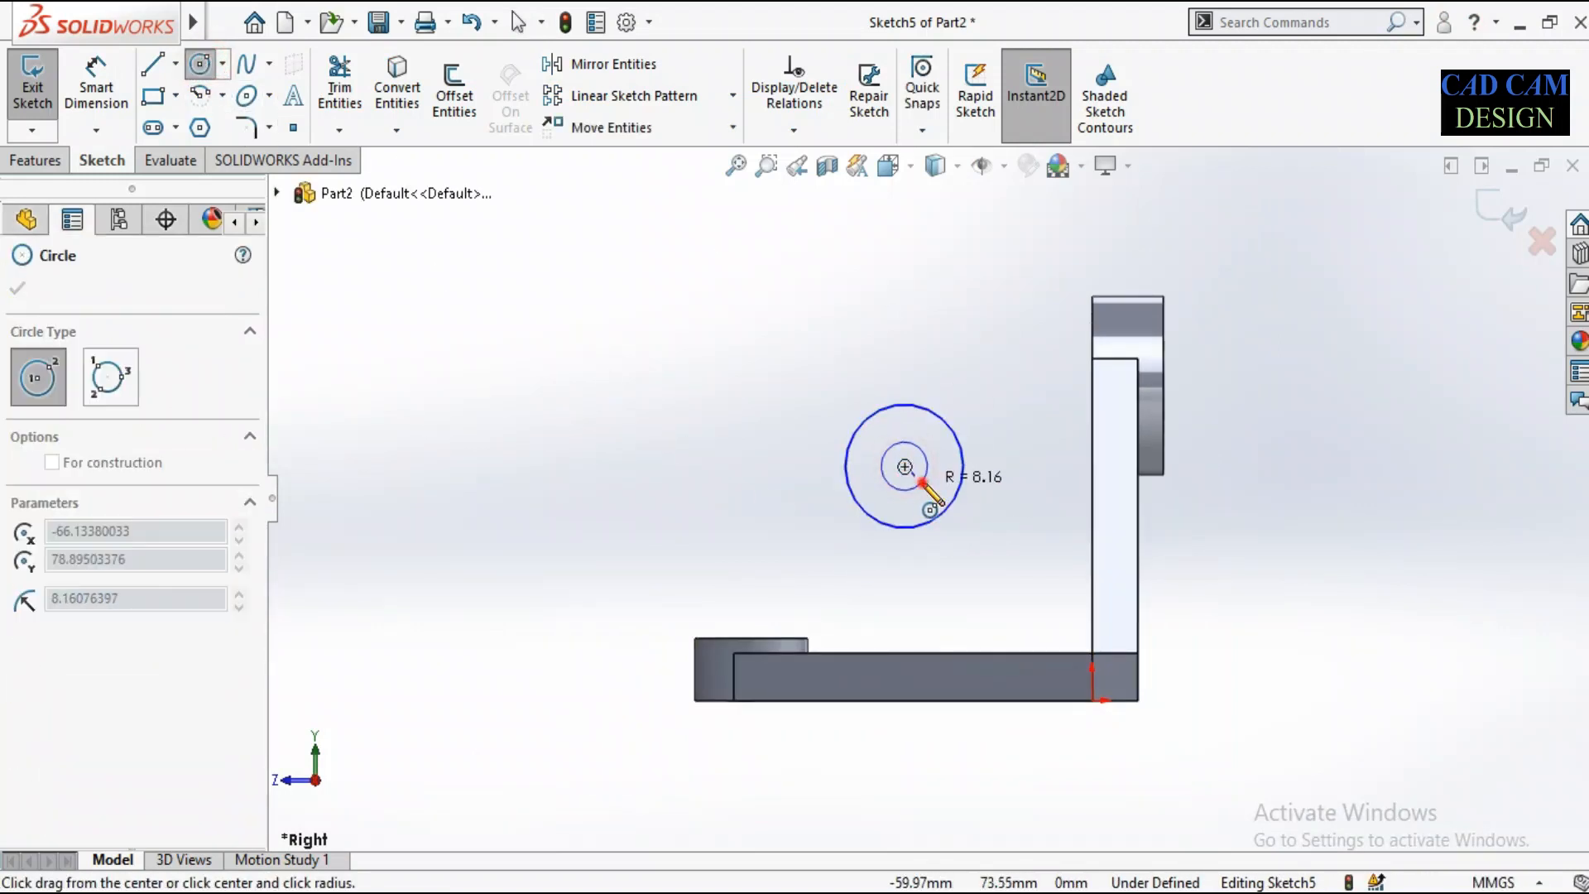
click(922, 484)
Draw infinite-length vertical and horizontal construction lines through the common centre of the two circles.
click(176, 64)
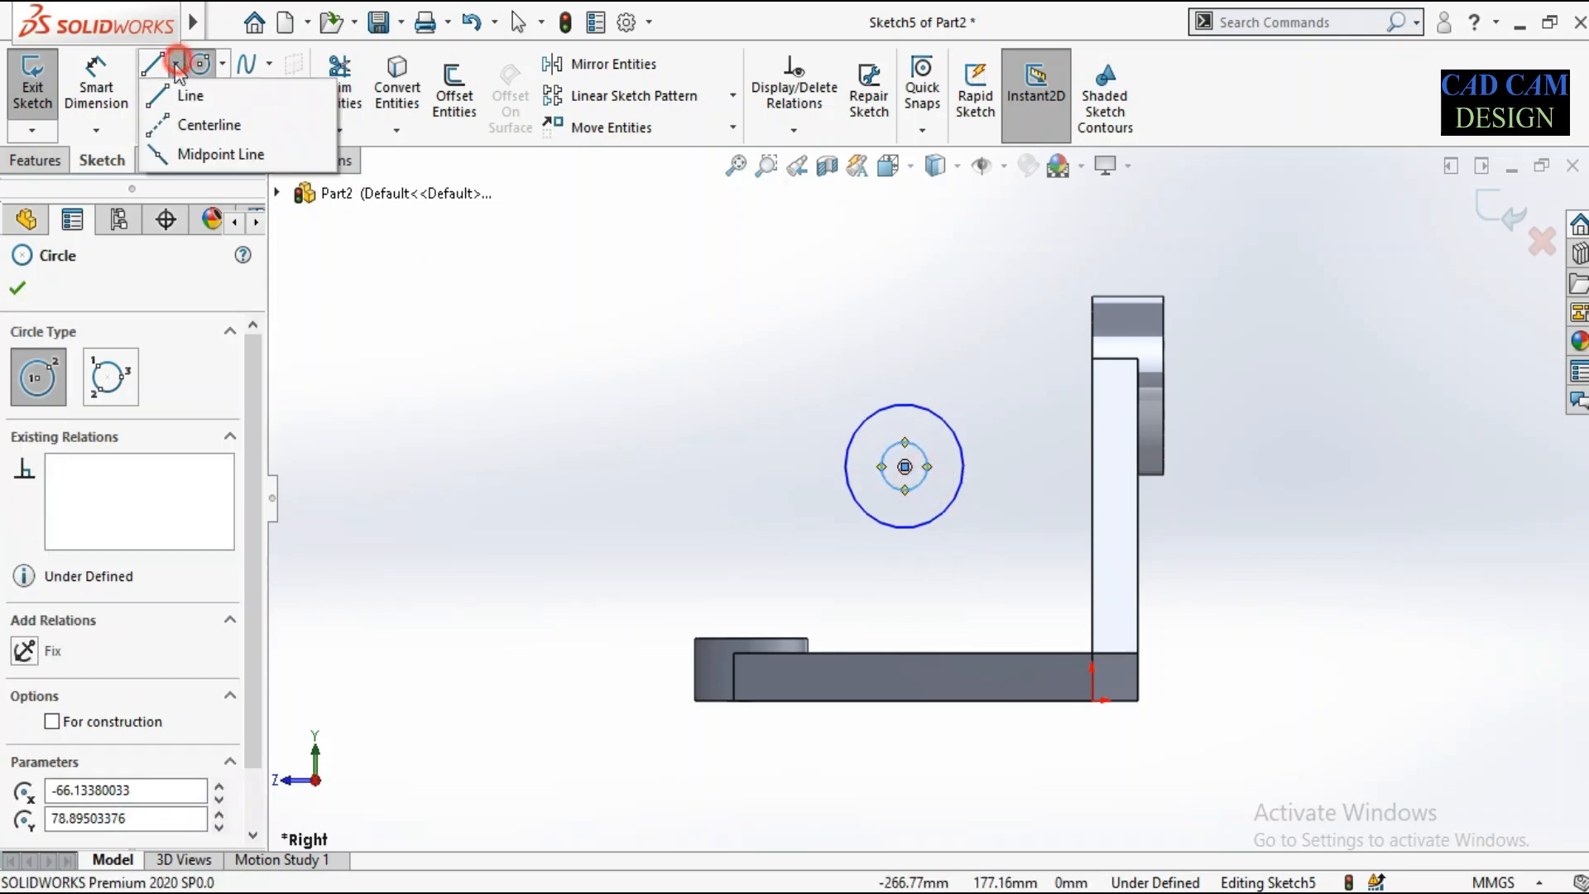
click(207, 124)
click(89, 594)
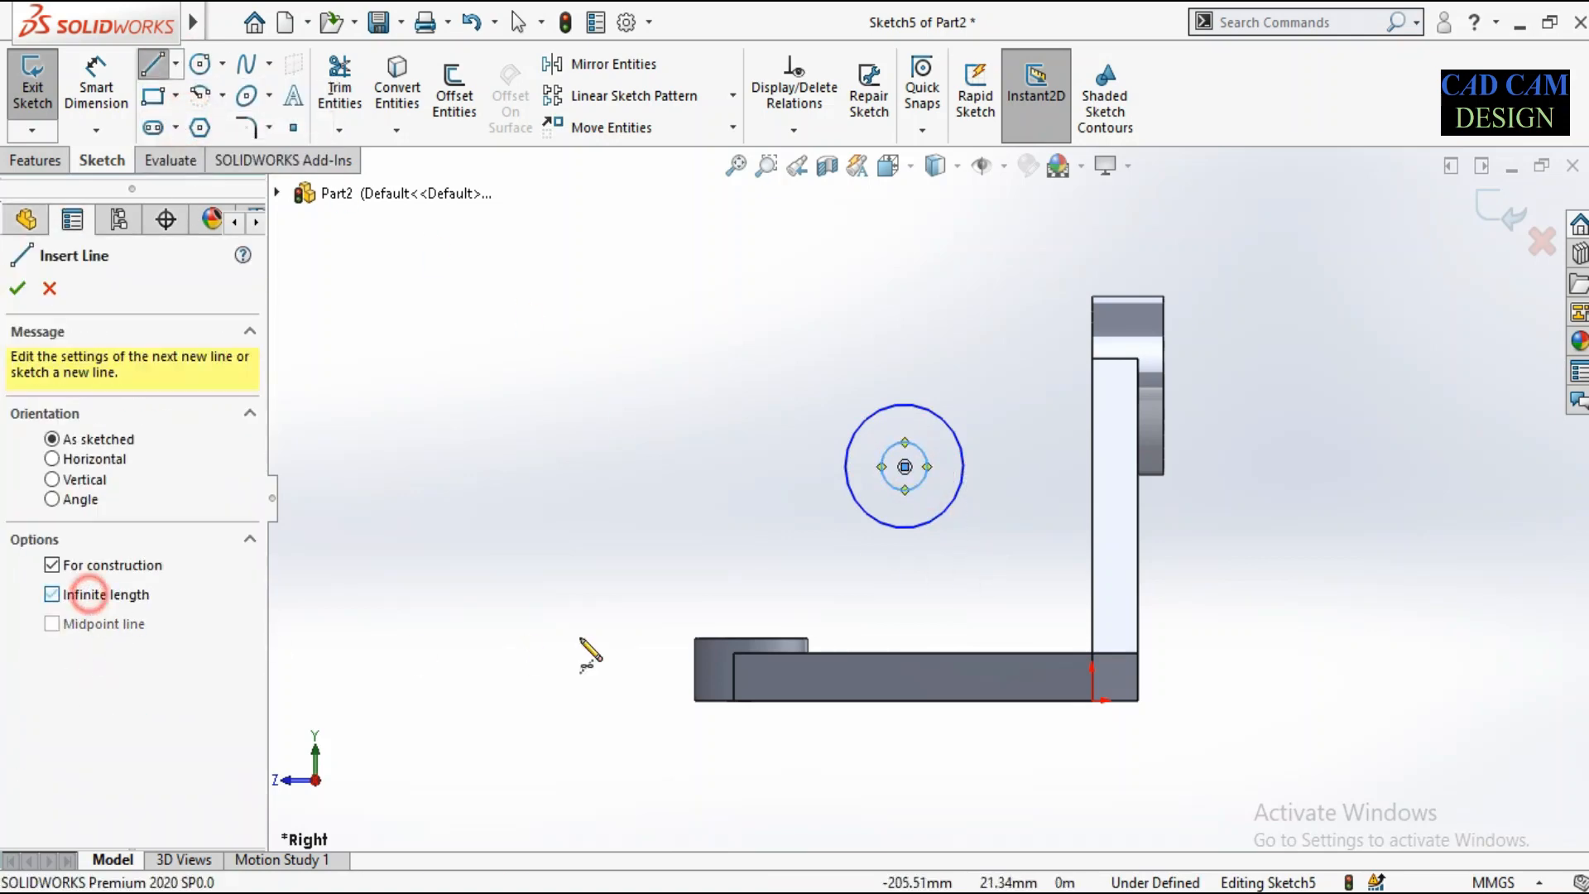
click(905, 466)
click(904, 557)
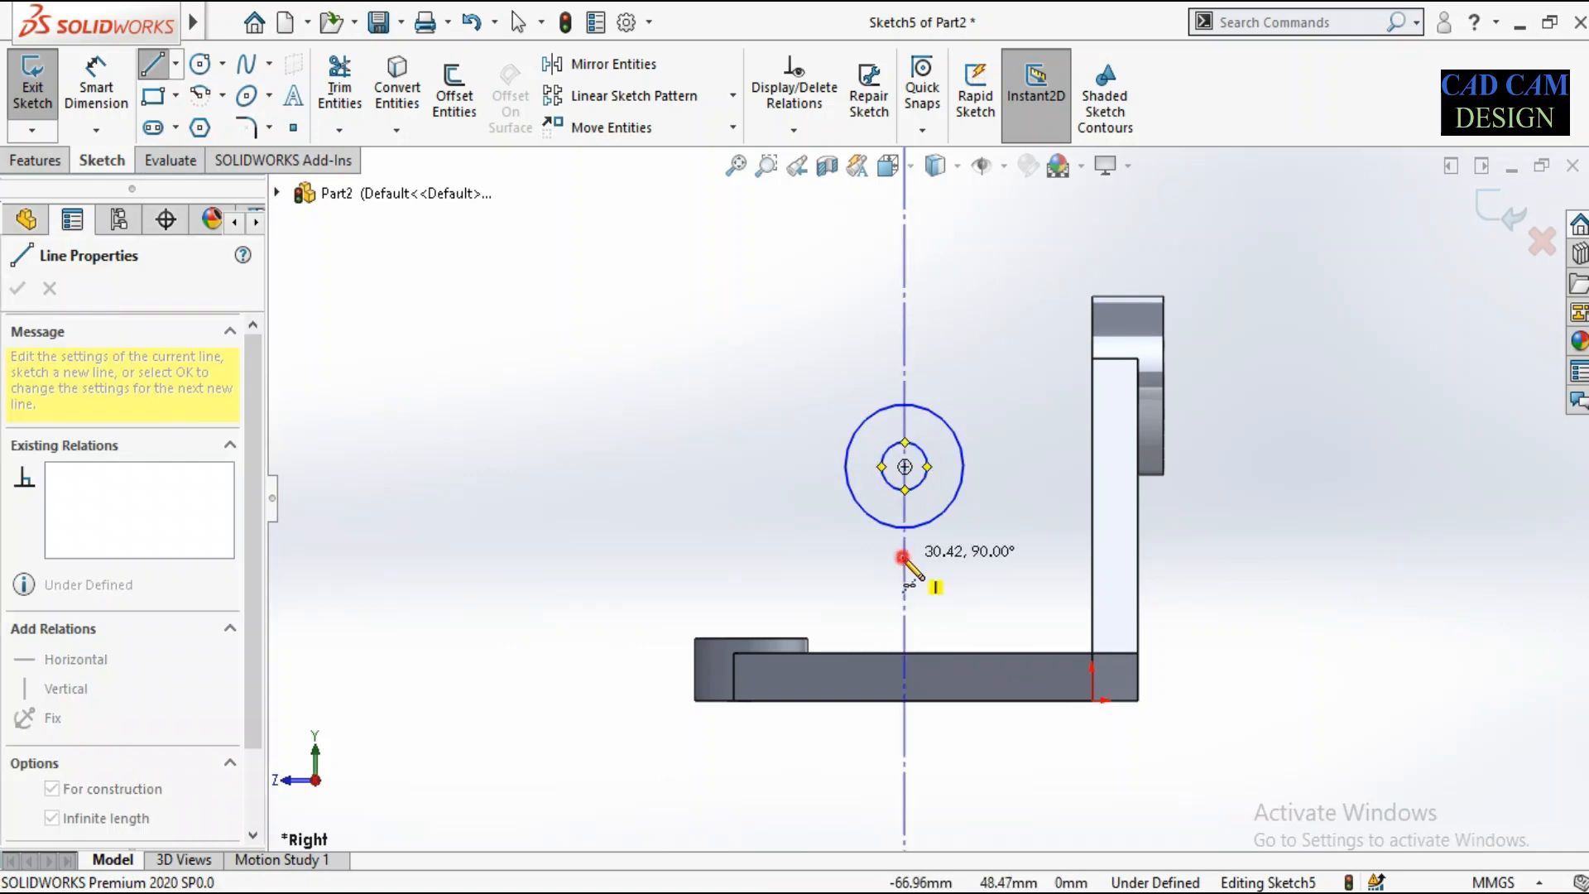
click(905, 466)
click(983, 466)
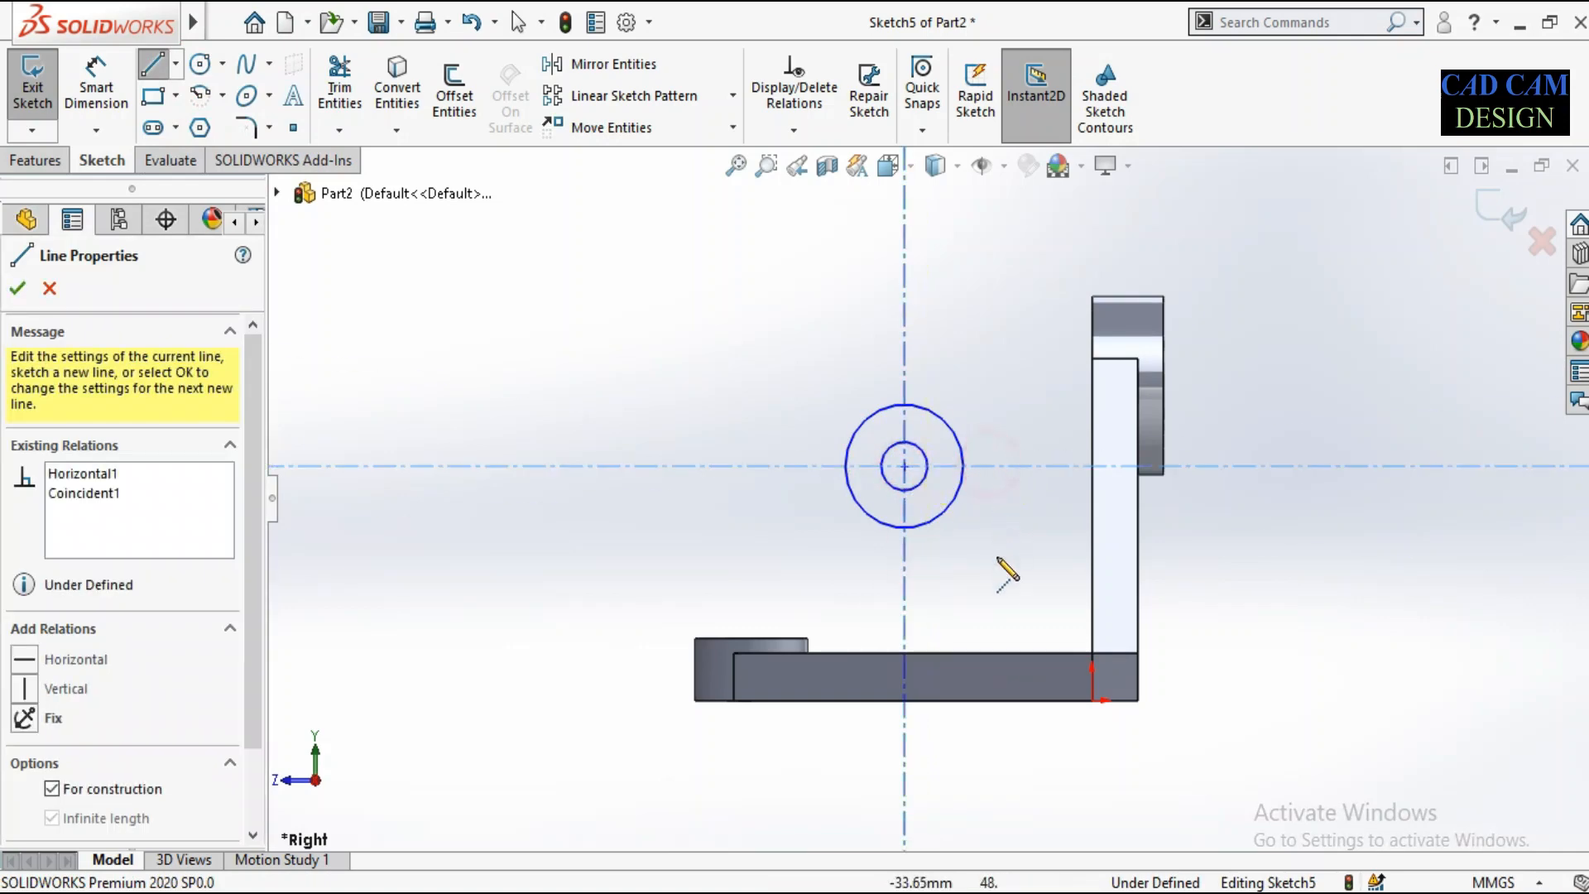
key(Escape)
Dimension the vertical construction line 50 mm from the front face of the upright plate.
right_drag(998, 389, 1004, 433)
scroll(1164, 344, down, 2)
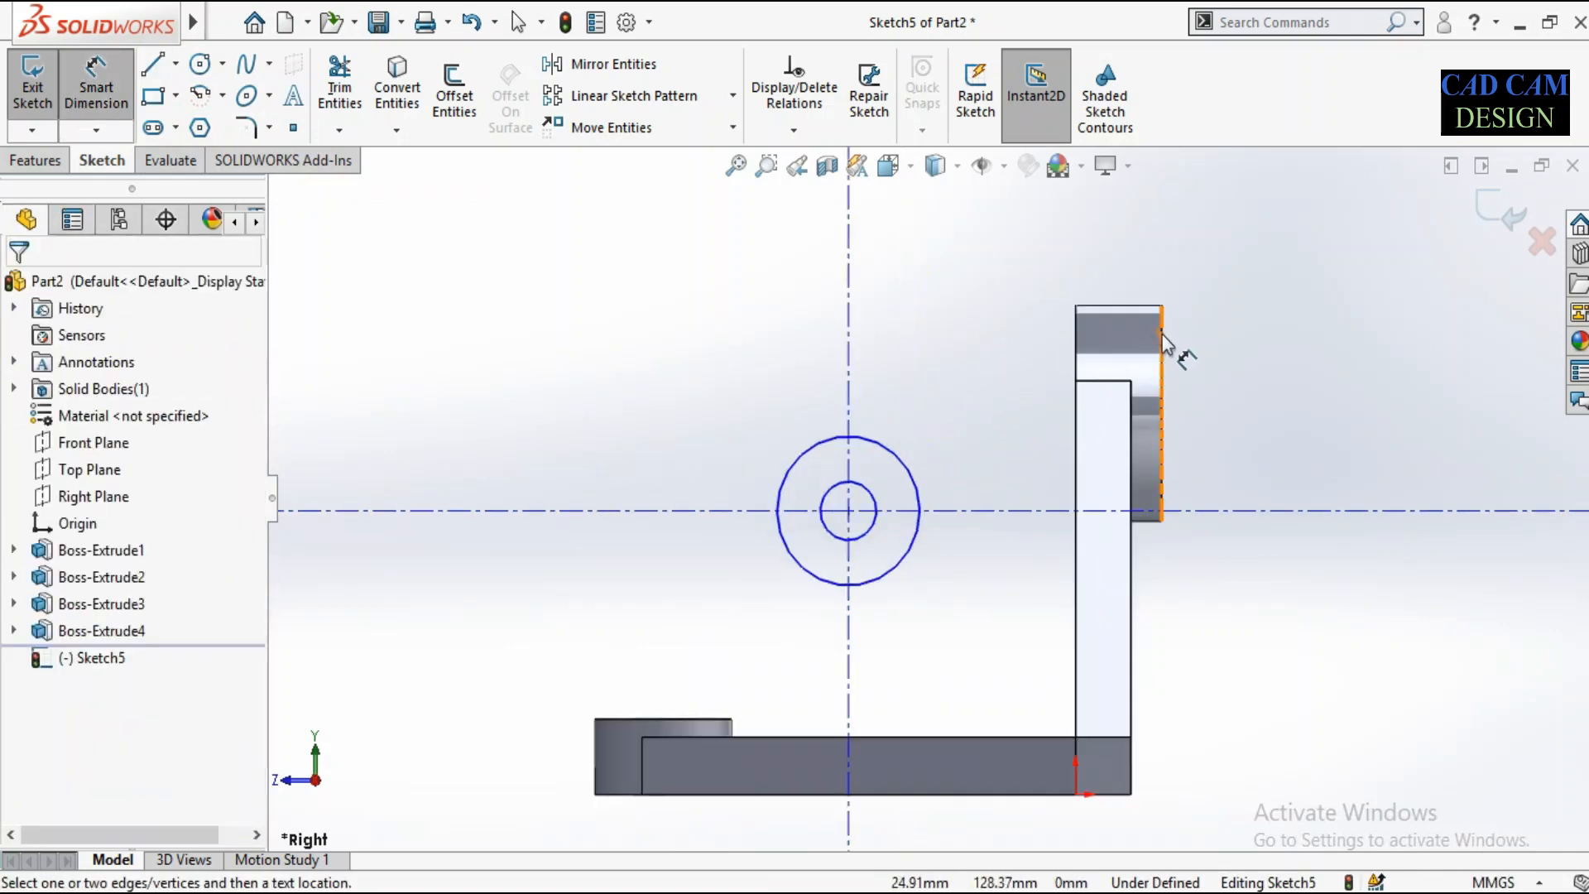
click(849, 368)
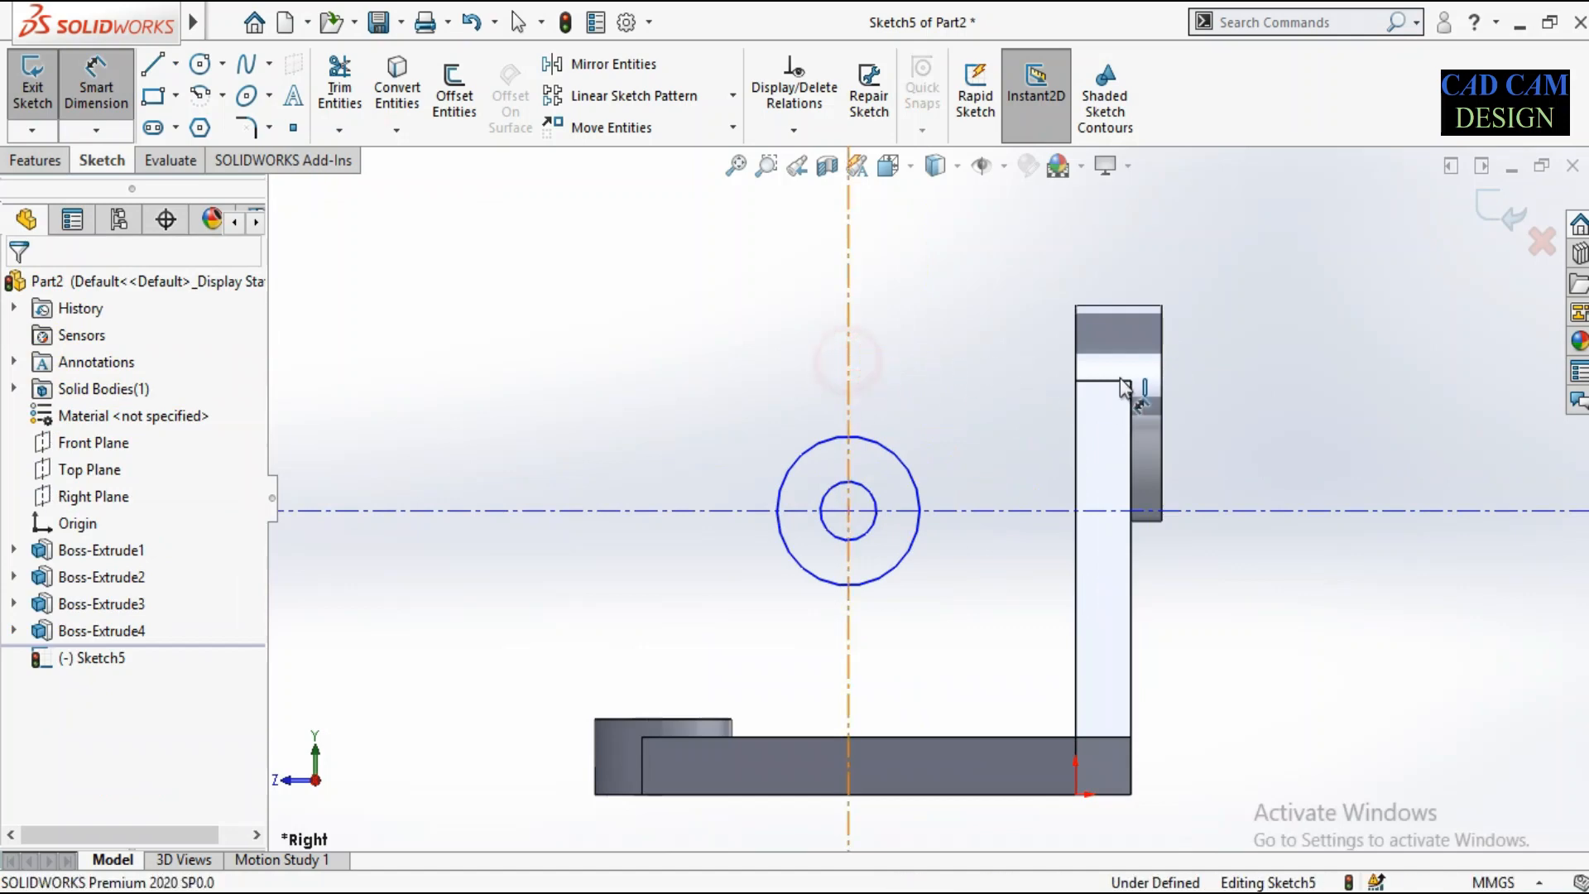
click(1165, 348)
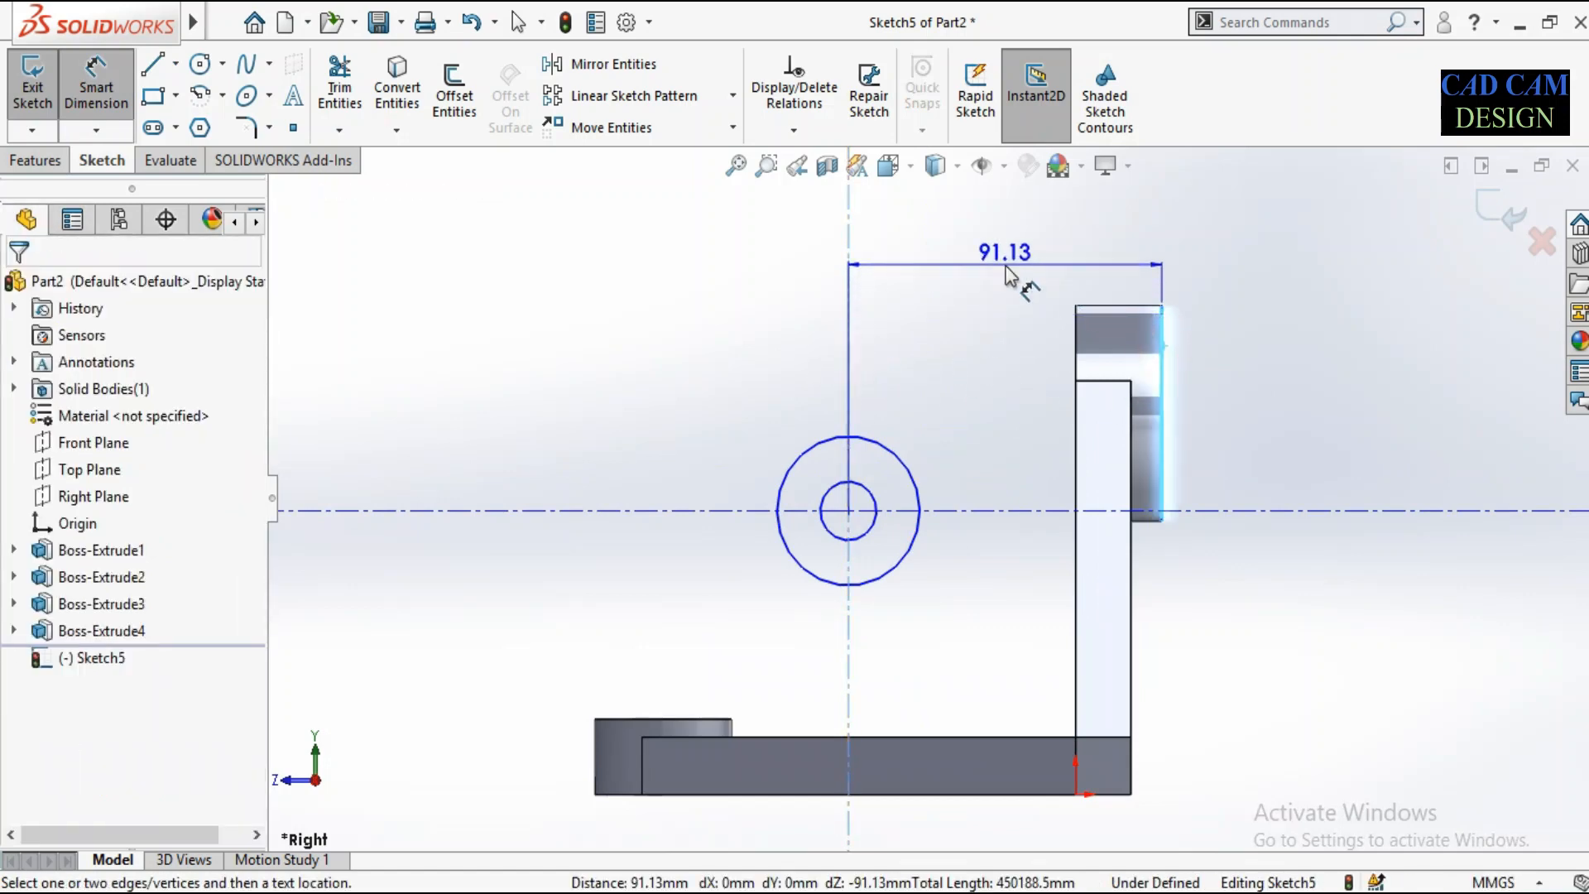
click(1008, 275)
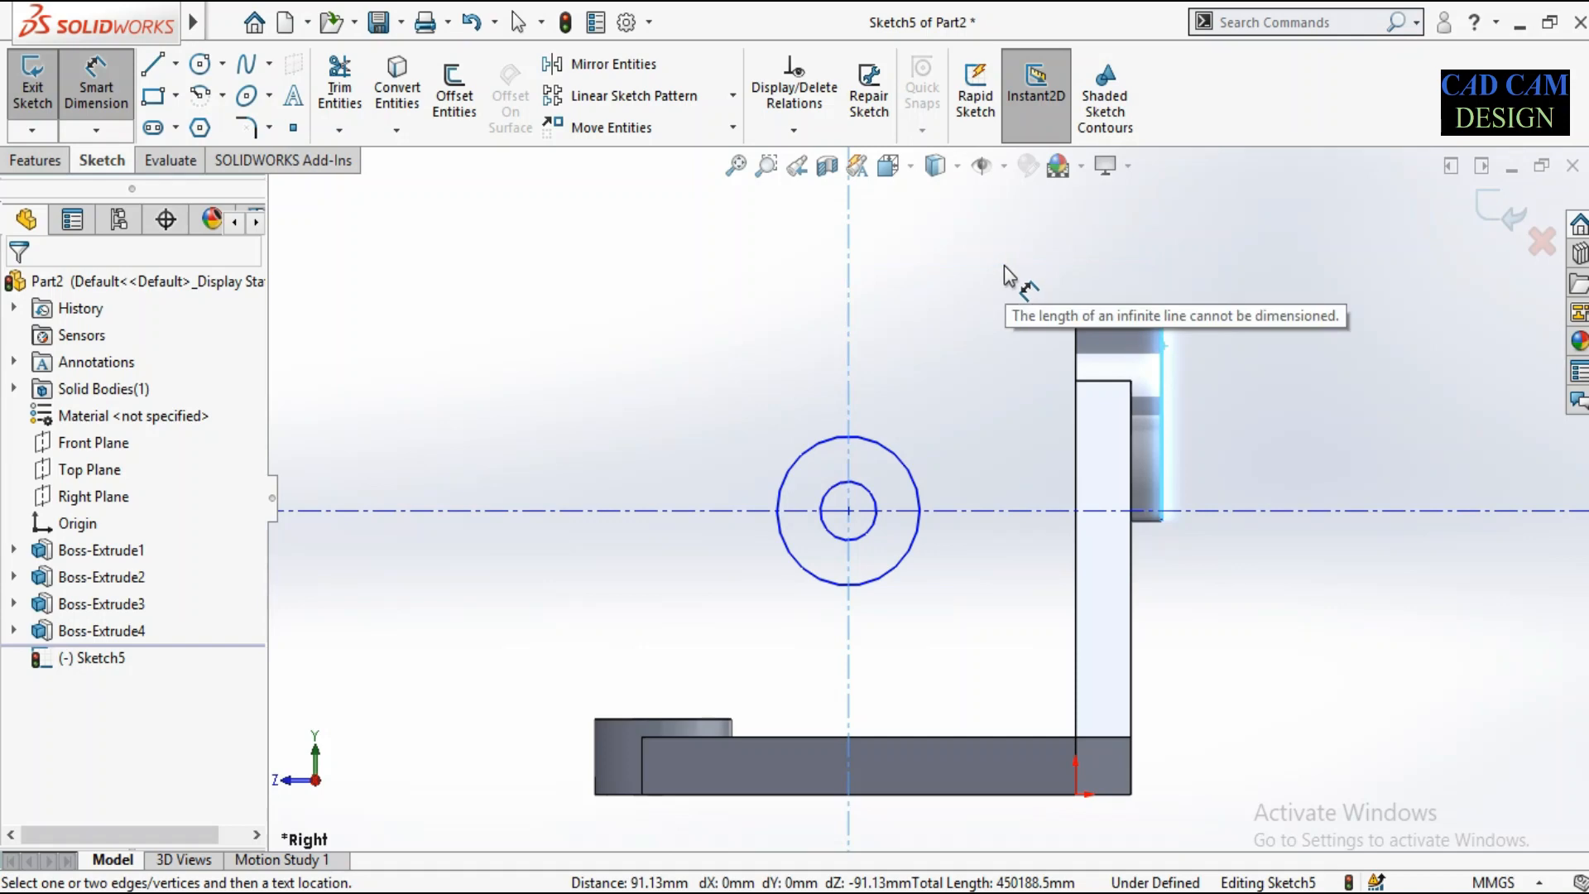
click(1075, 346)
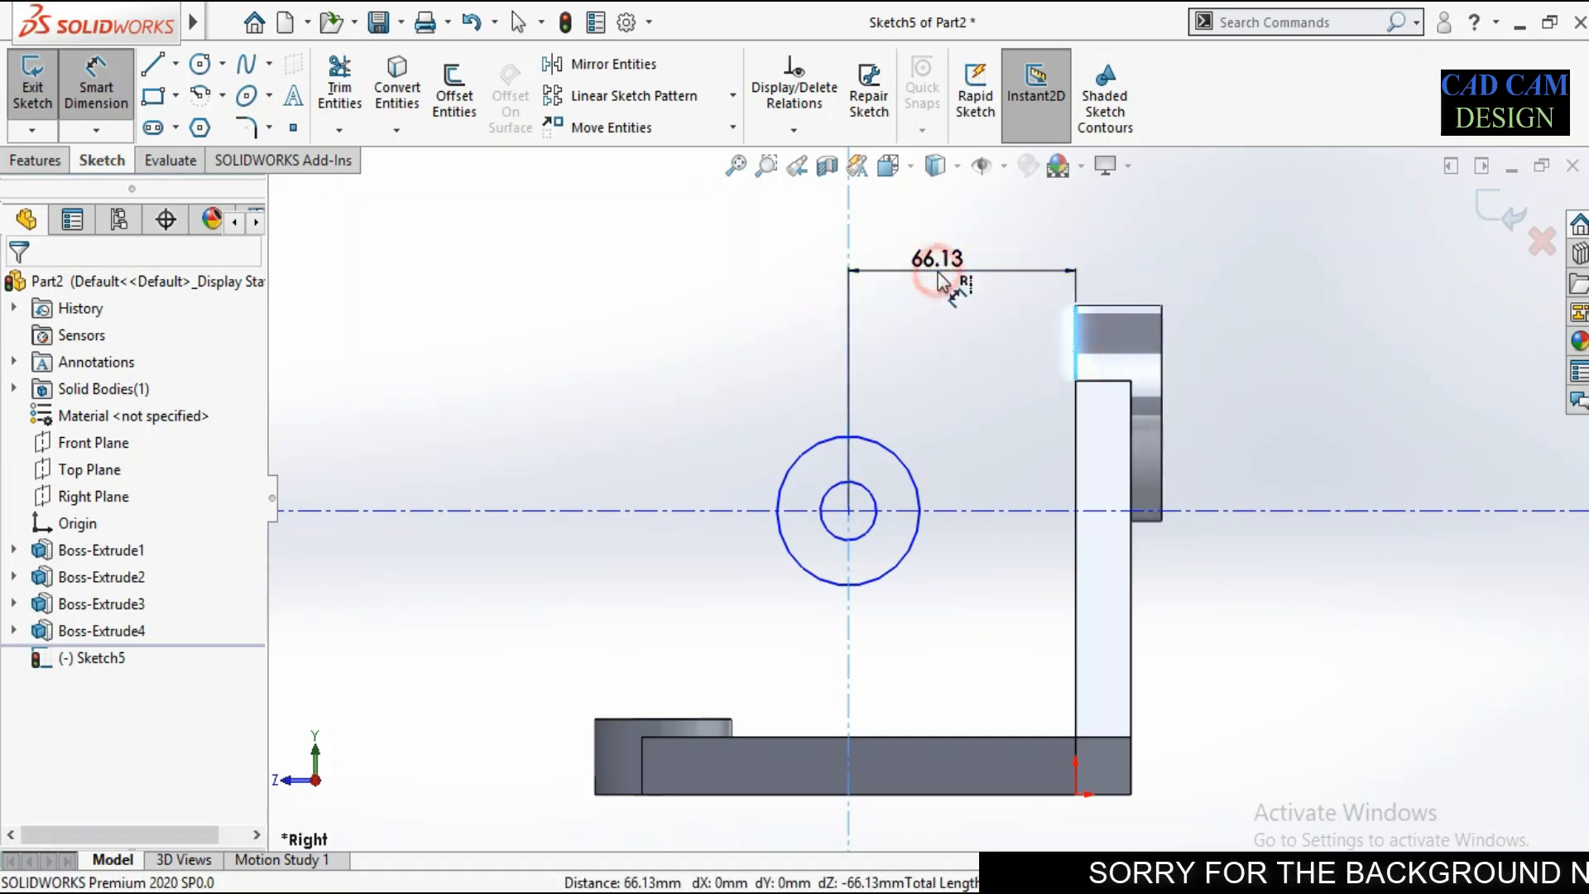
click(943, 282)
text(50)
key(Return)
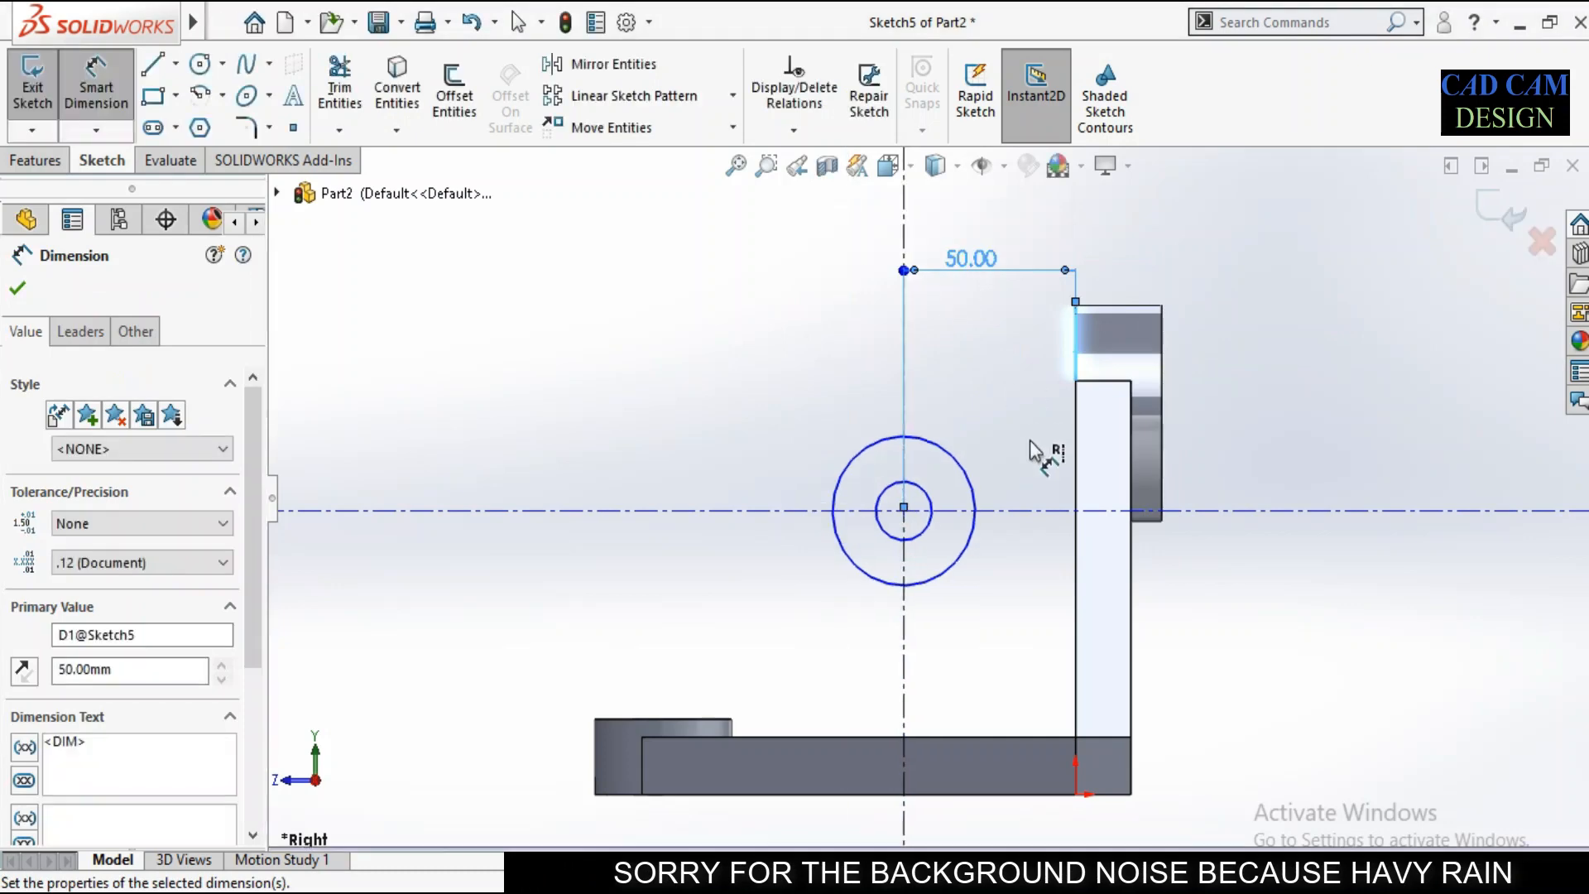
Dimension the horizontal construction line 45 mm above the top face of the base.
click(1023, 512)
click(983, 737)
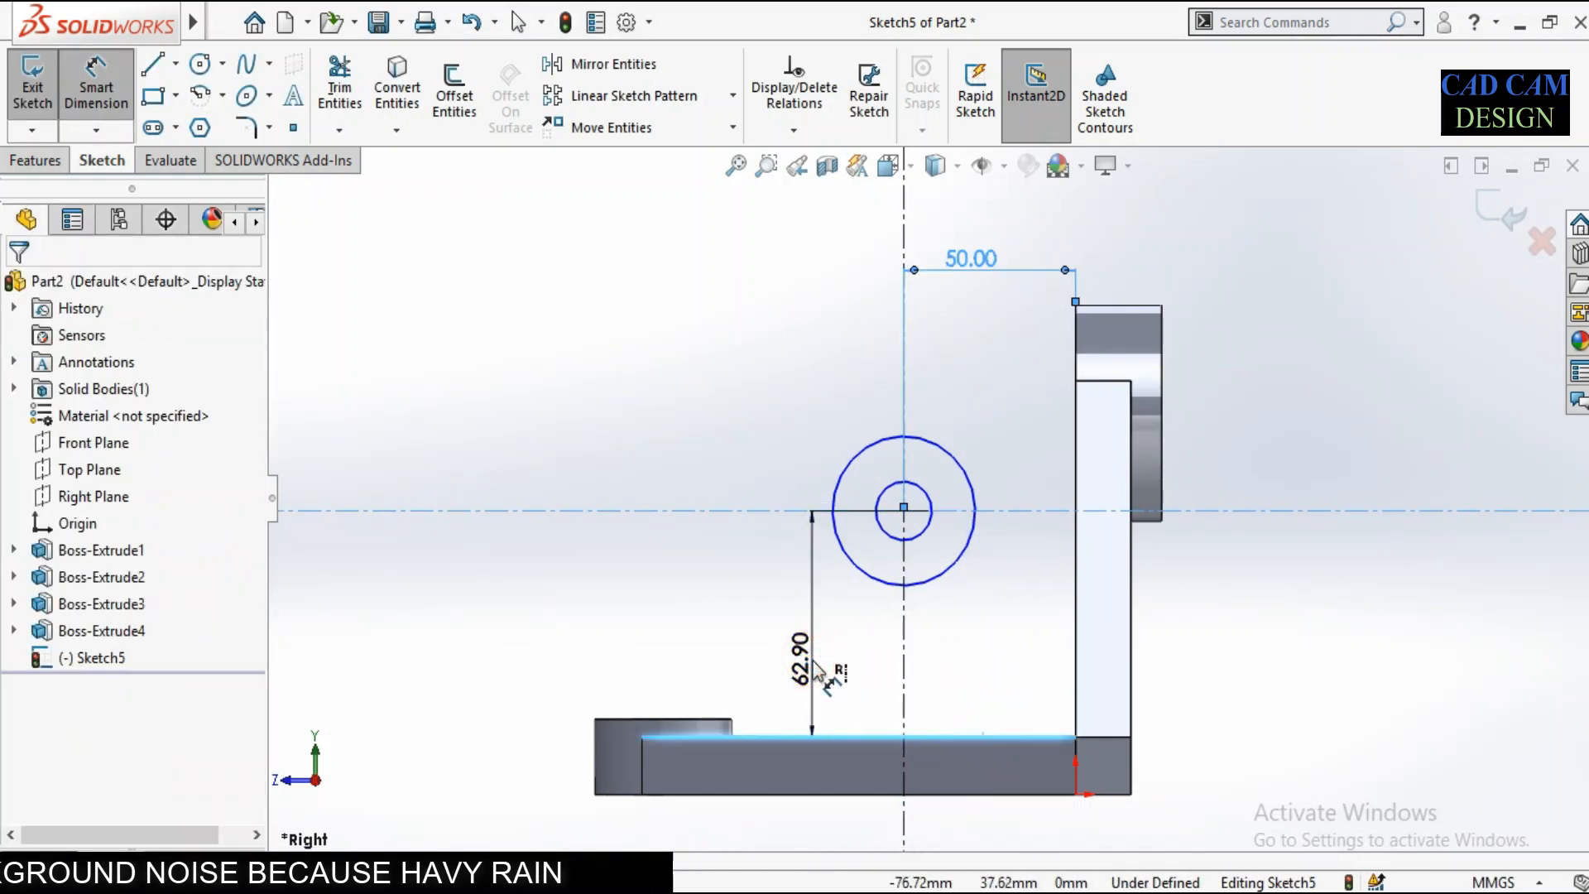
click(814, 662)
text(45)
key(Return)
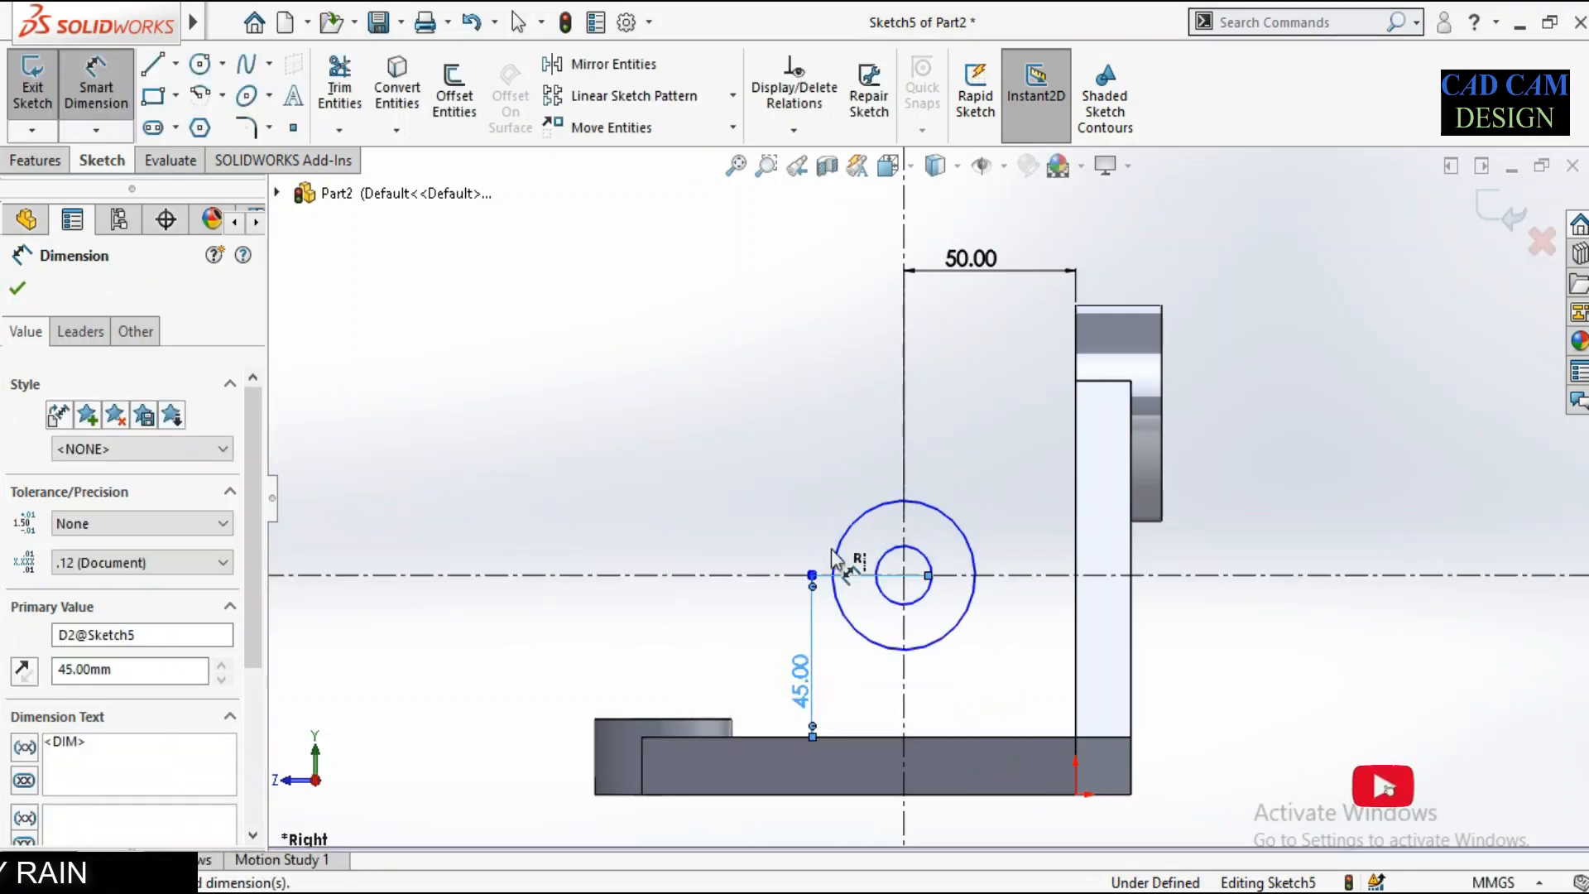
Check the drawing in Paint for the middle boss's dimensions and return to the sketch in SOLIDWORKS.
scroll(965, 617, down, 3)
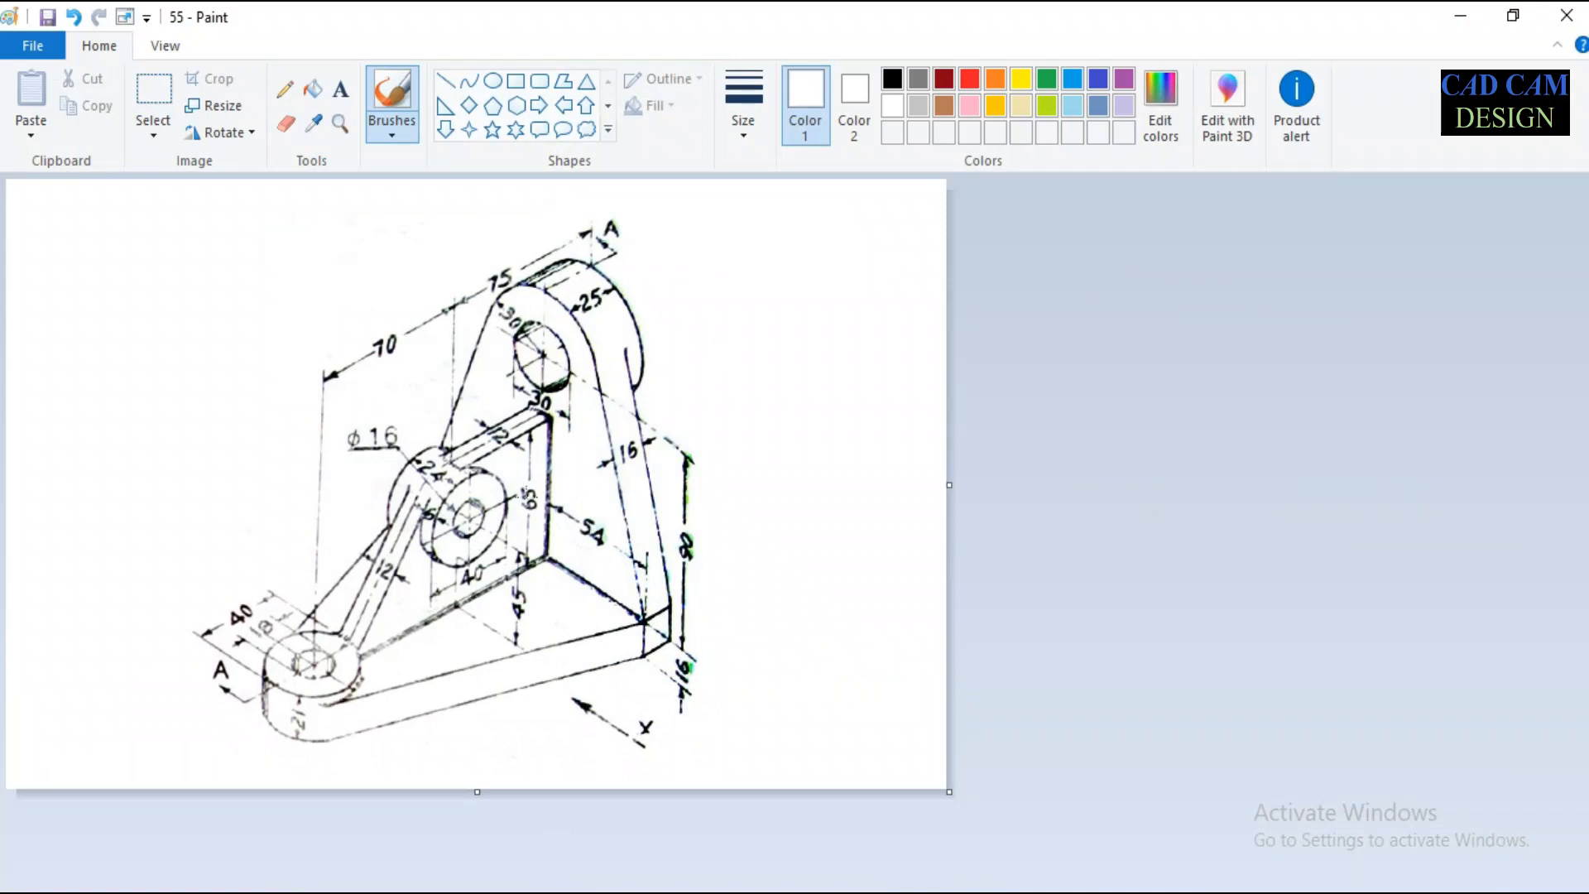
click(422, 479)
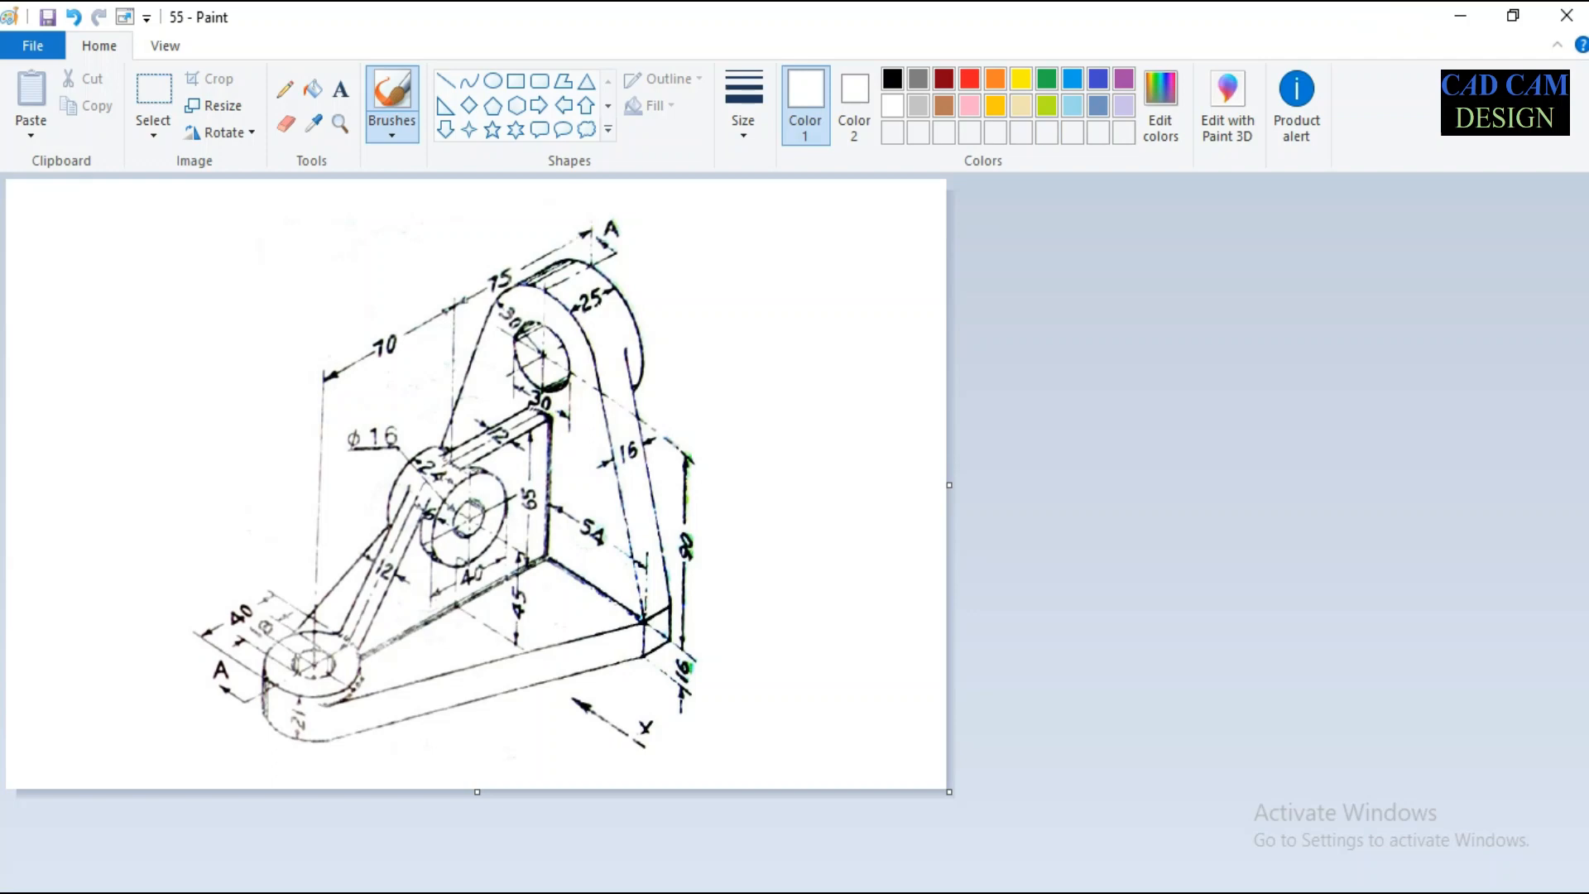
click(1461, 15)
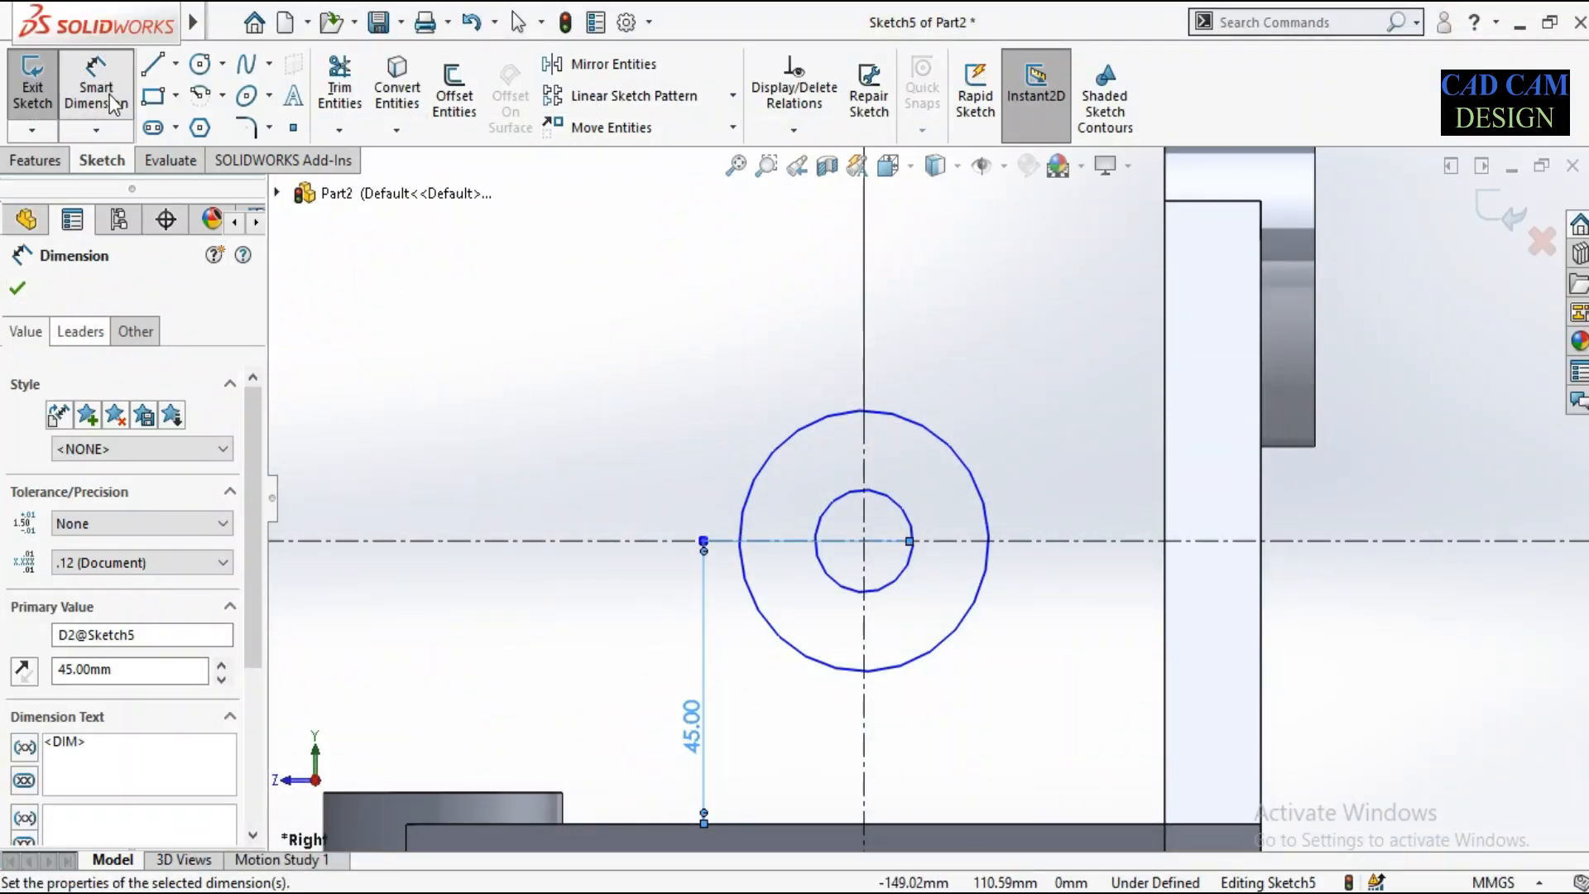
Dimension the inner circle to a diameter of 16 mm and the outer circle to a diameter of 40 mm.
click(828, 507)
click(638, 398)
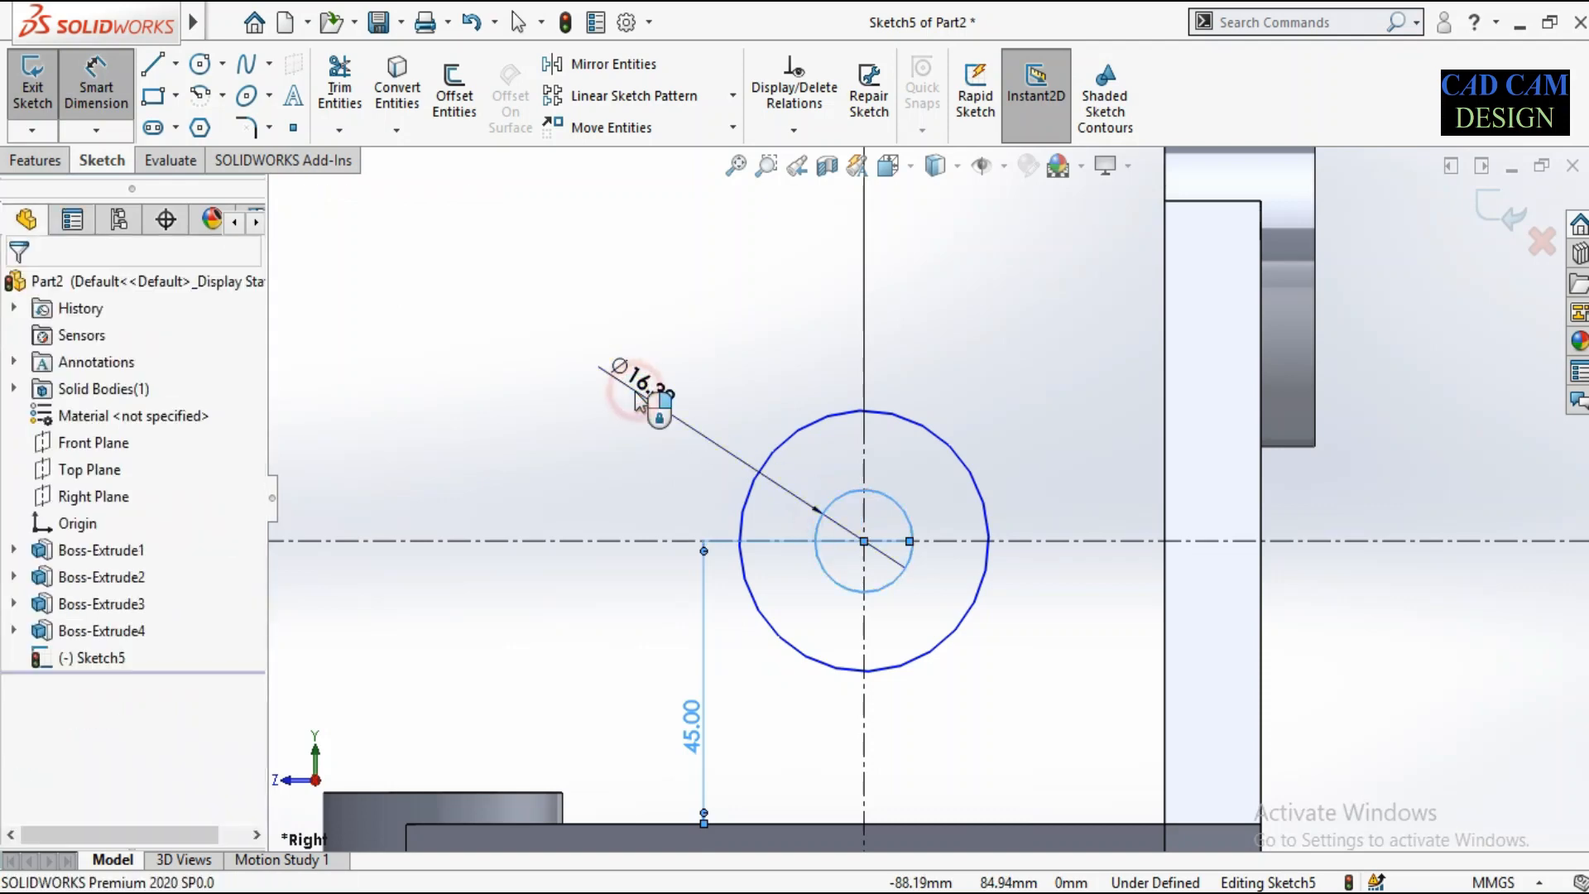
text(16.00mm)
key(Return)
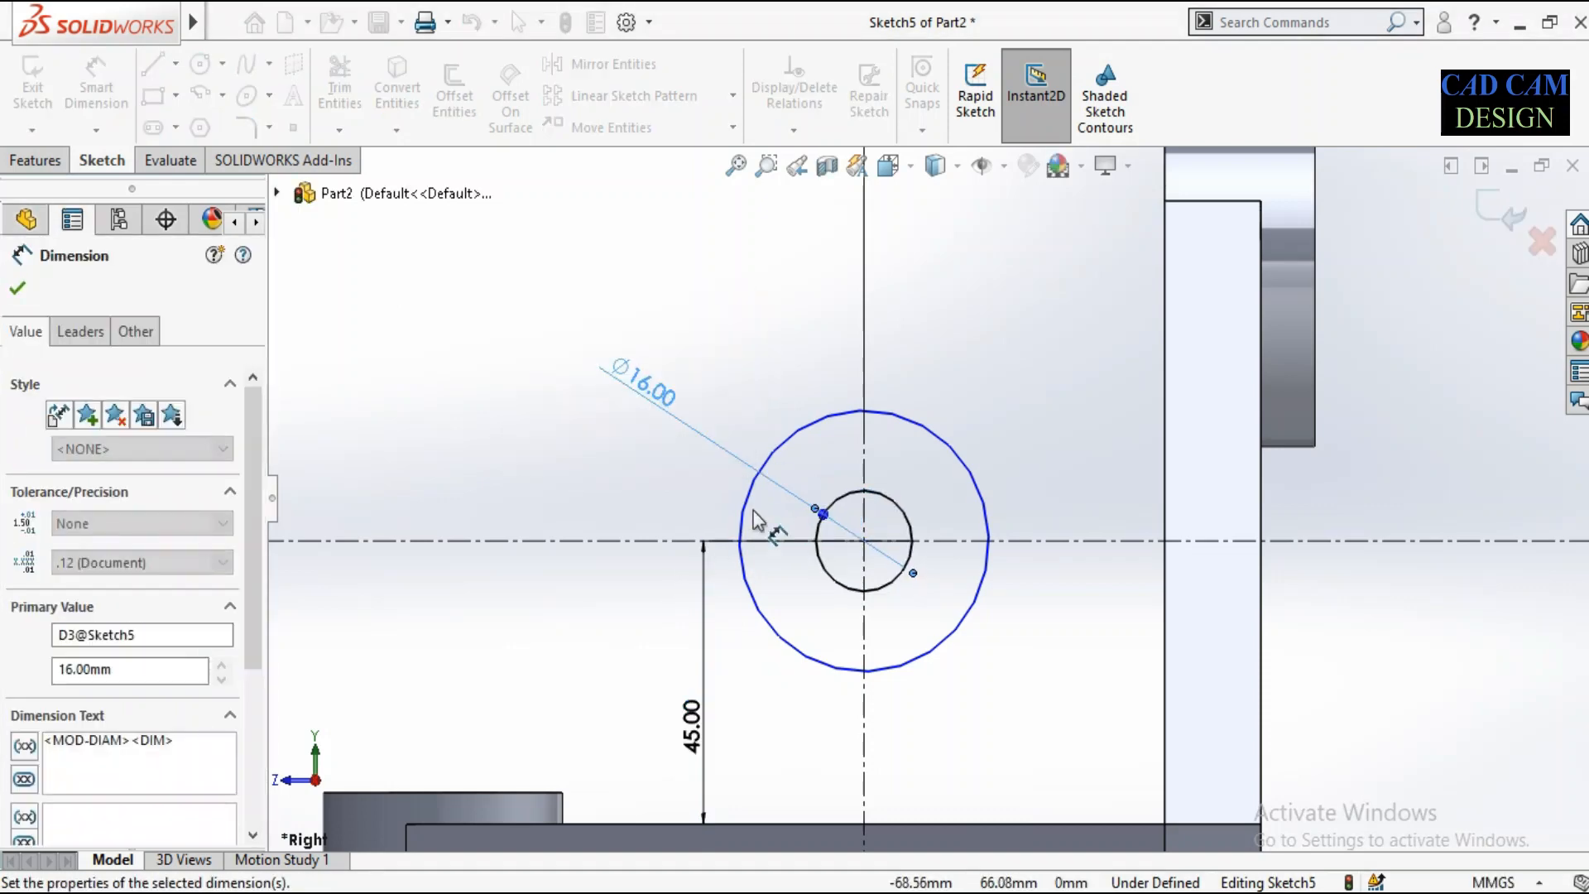
click(740, 500)
click(631, 470)
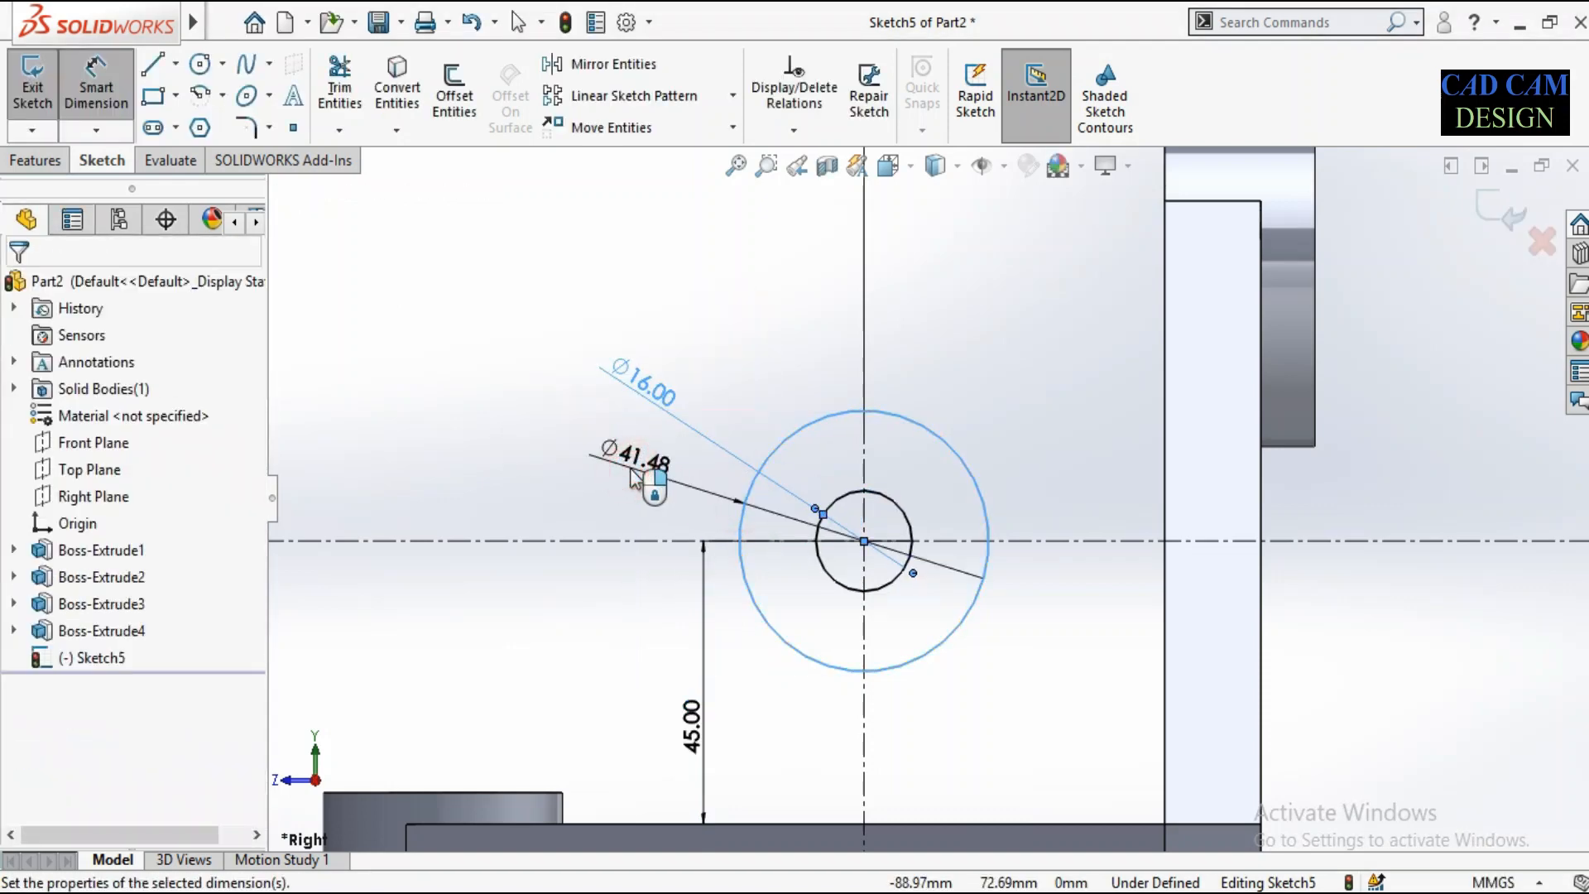
text(40)
key(Return)
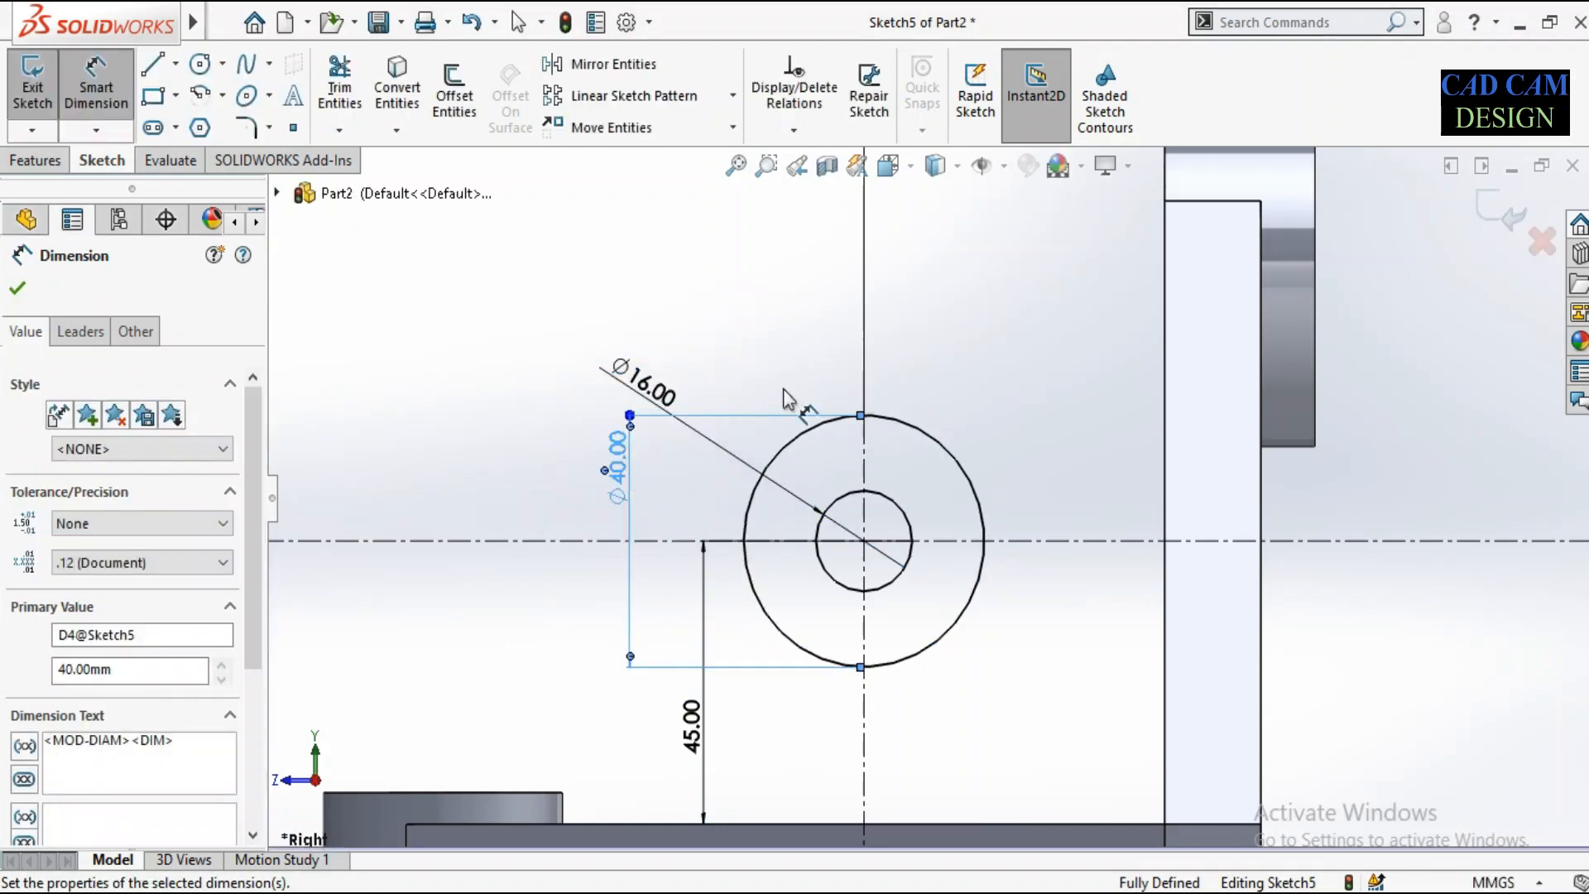
Extrude the two-circle sketch 24 mm with the Mid Plane end condition to form the middle boss.
click(1499, 209)
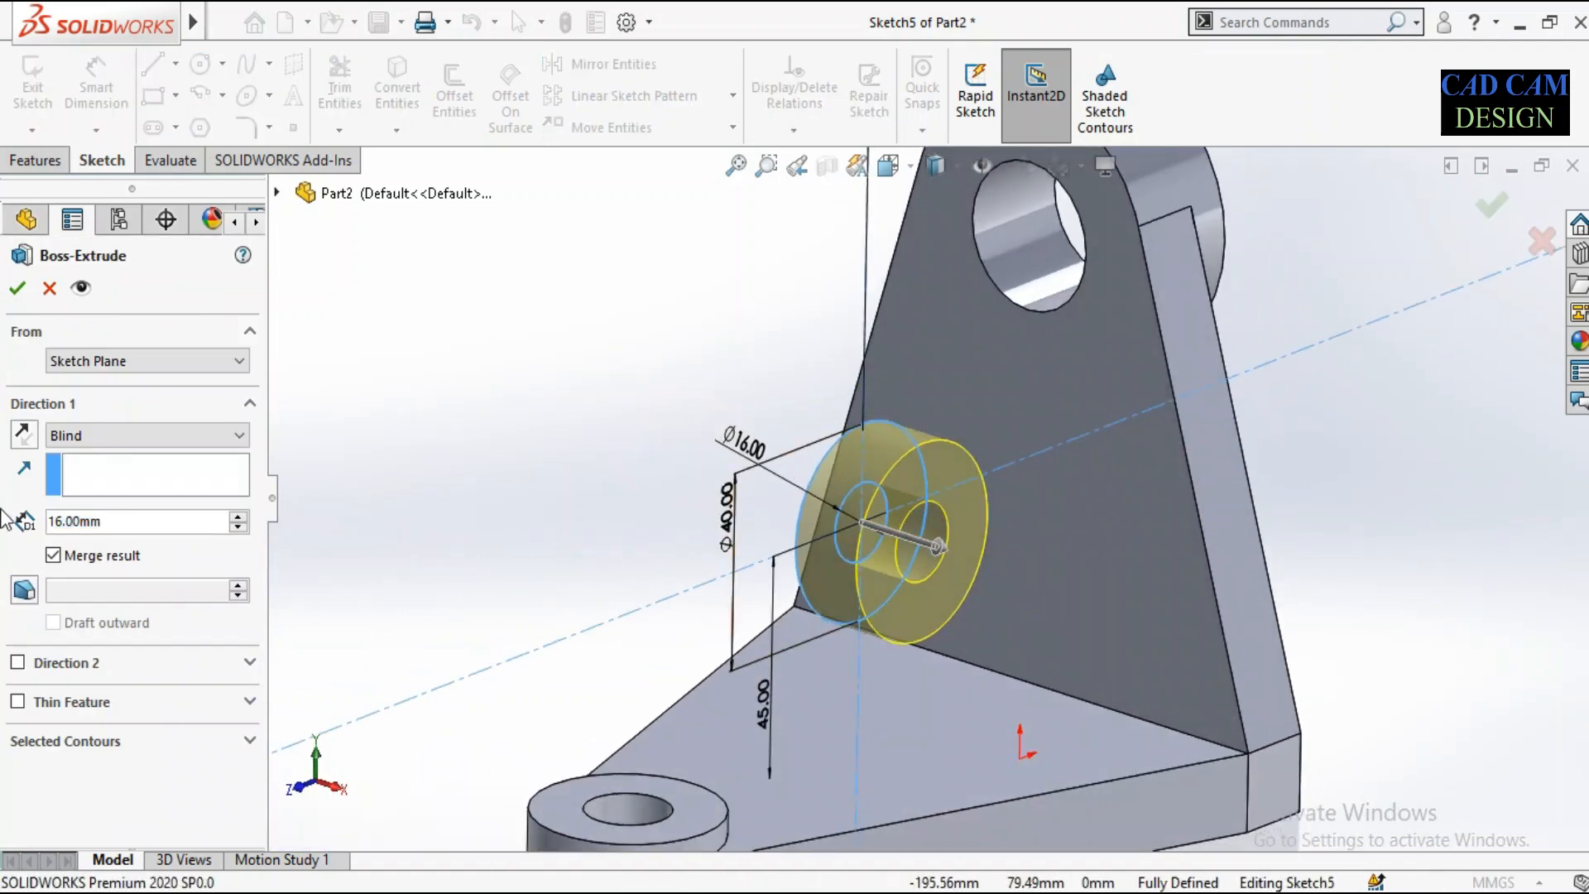
click(23, 436)
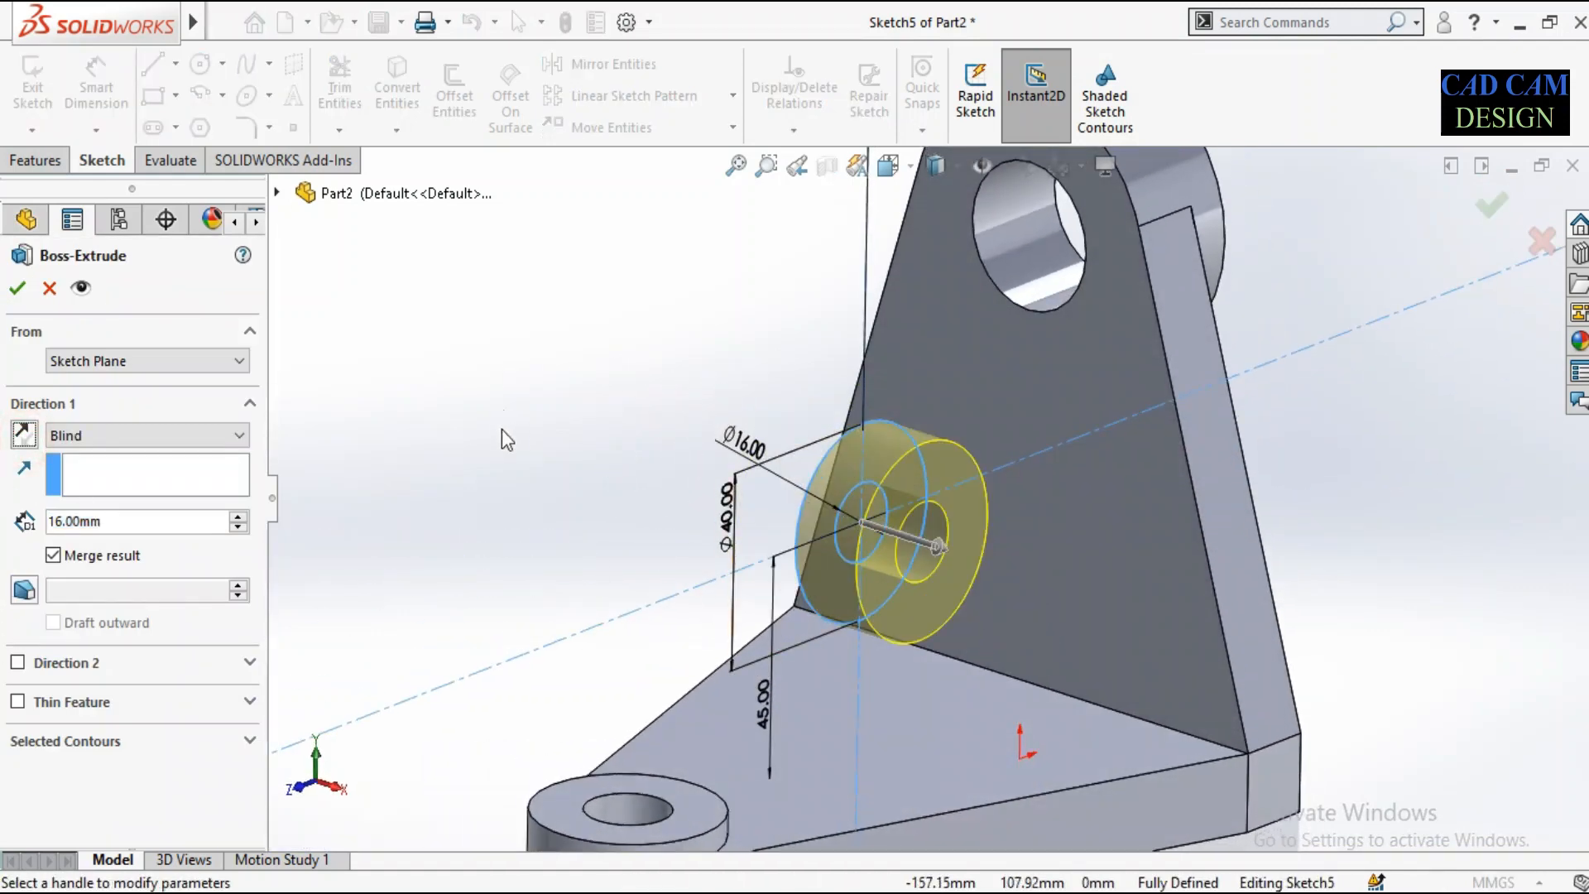
click(181, 439)
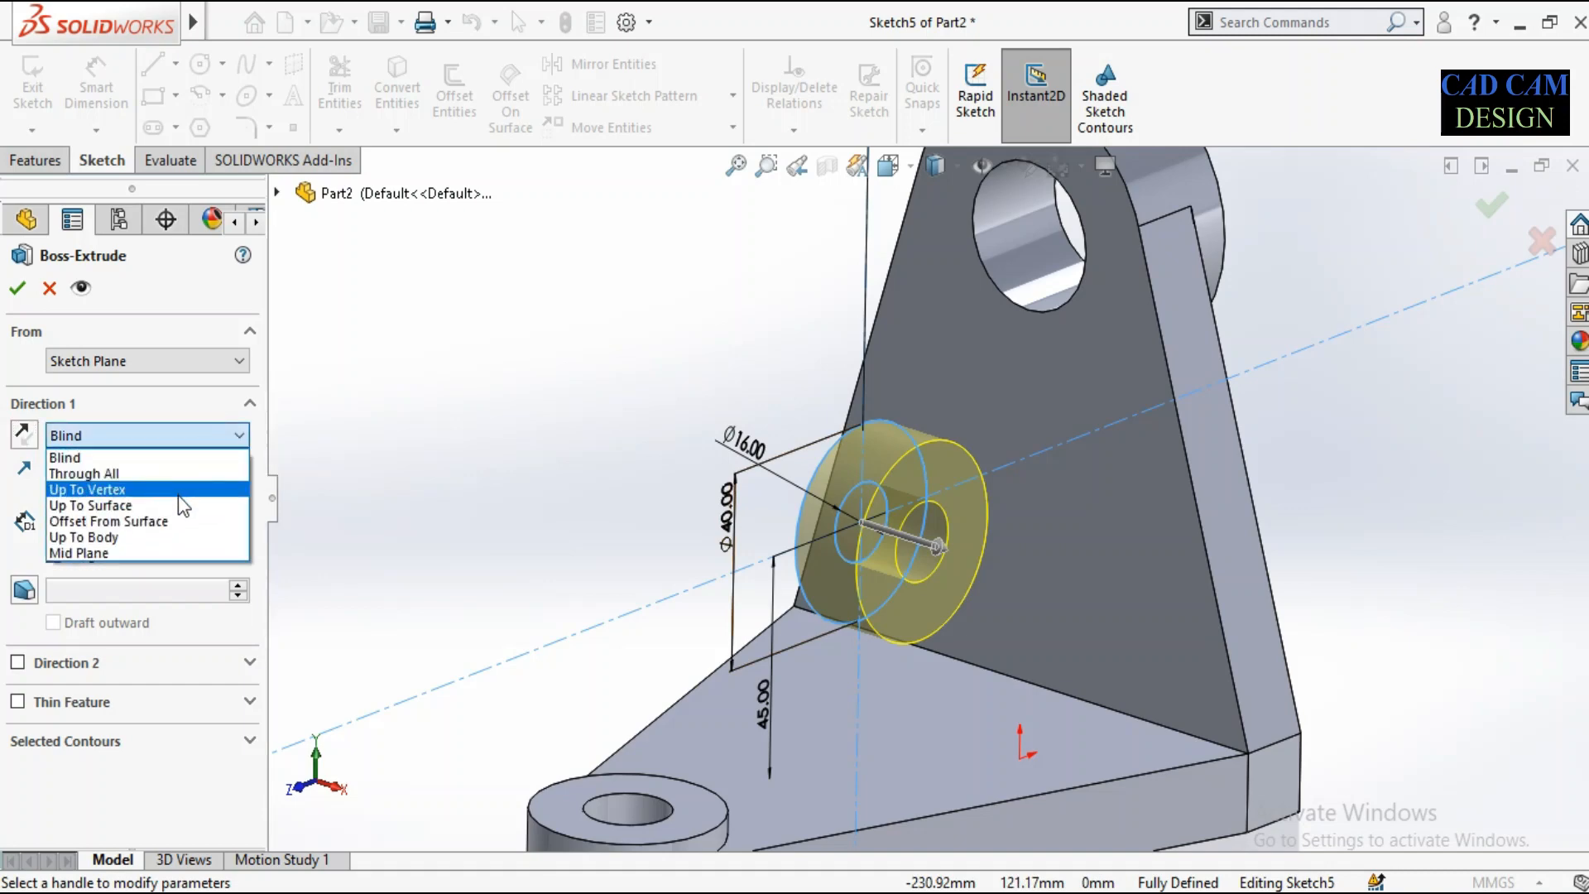
click(177, 553)
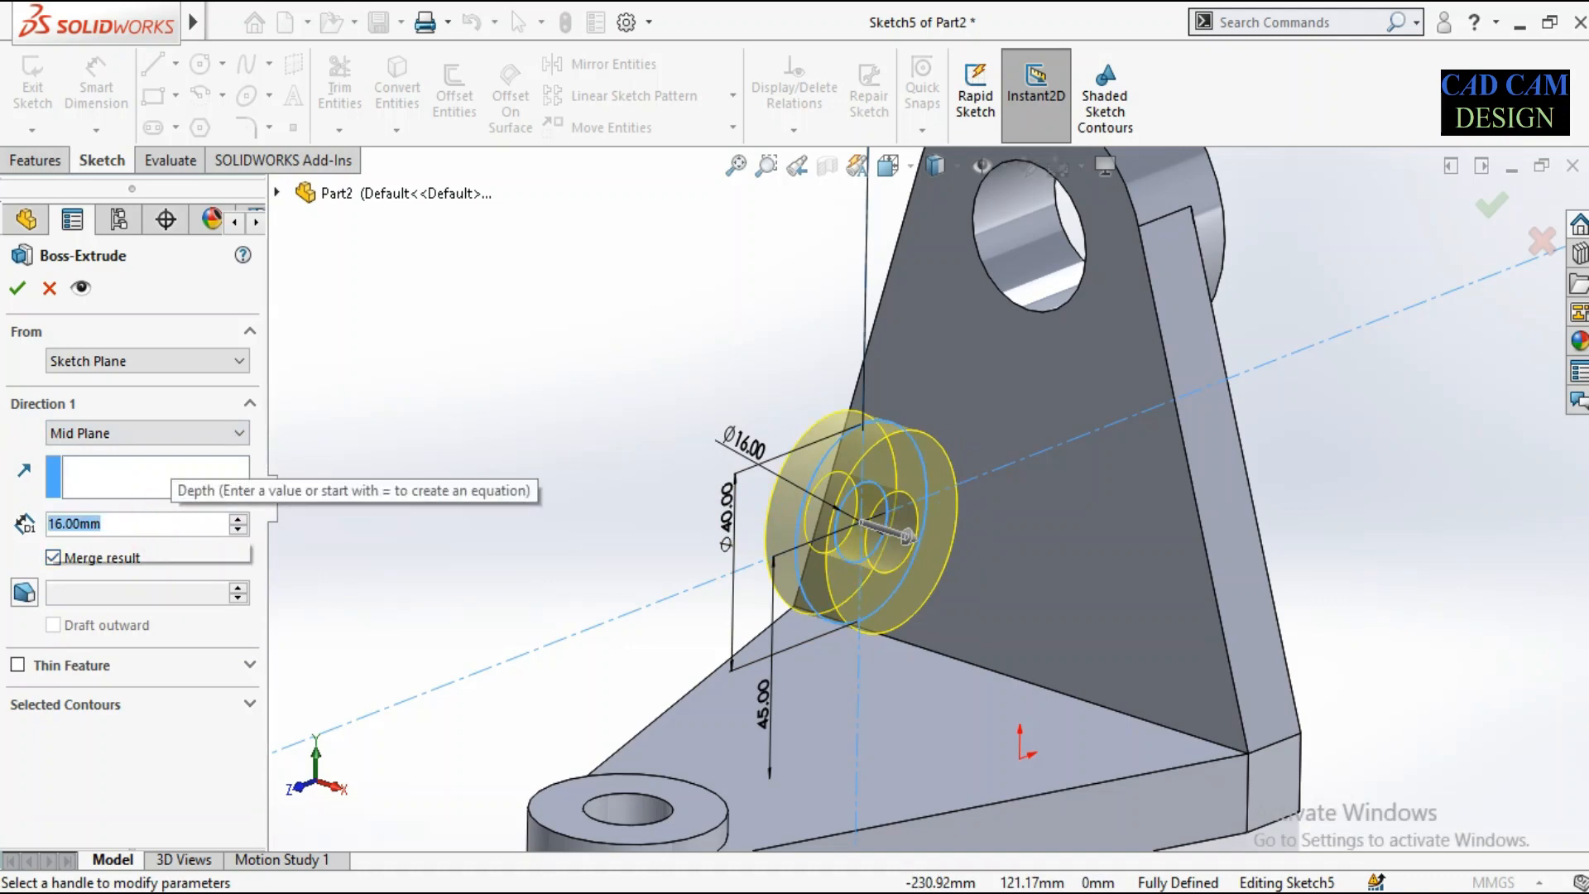
text(24)
key(Return)
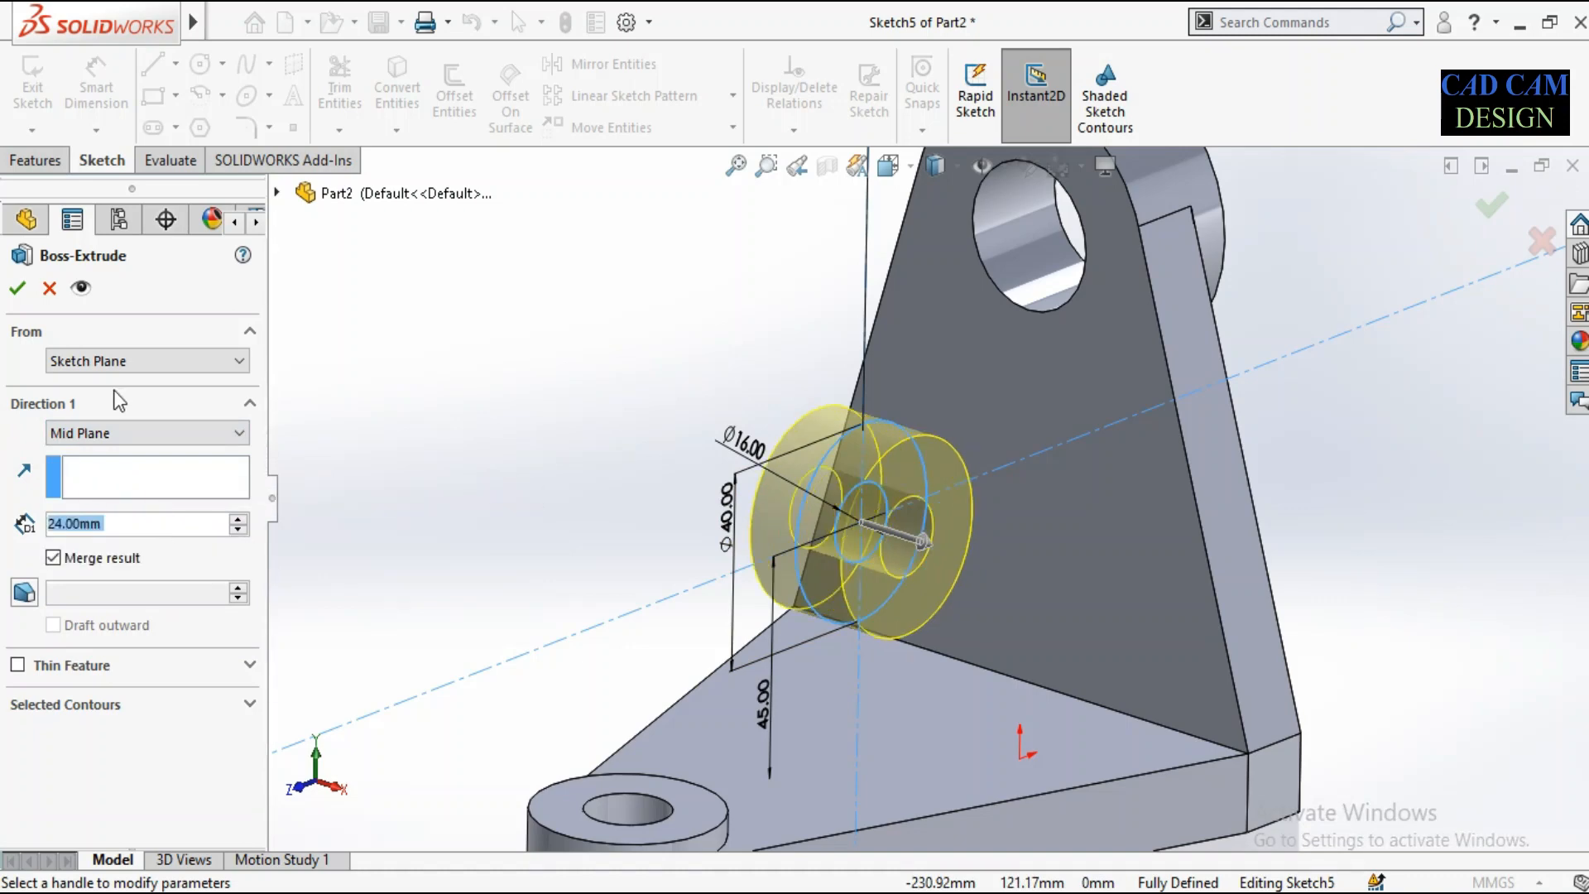
mouse_move(1025, 628)
middle_down()
mouse_move(1061, 704)
mouse_move(1051, 641)
middle_up()
click(16, 288)
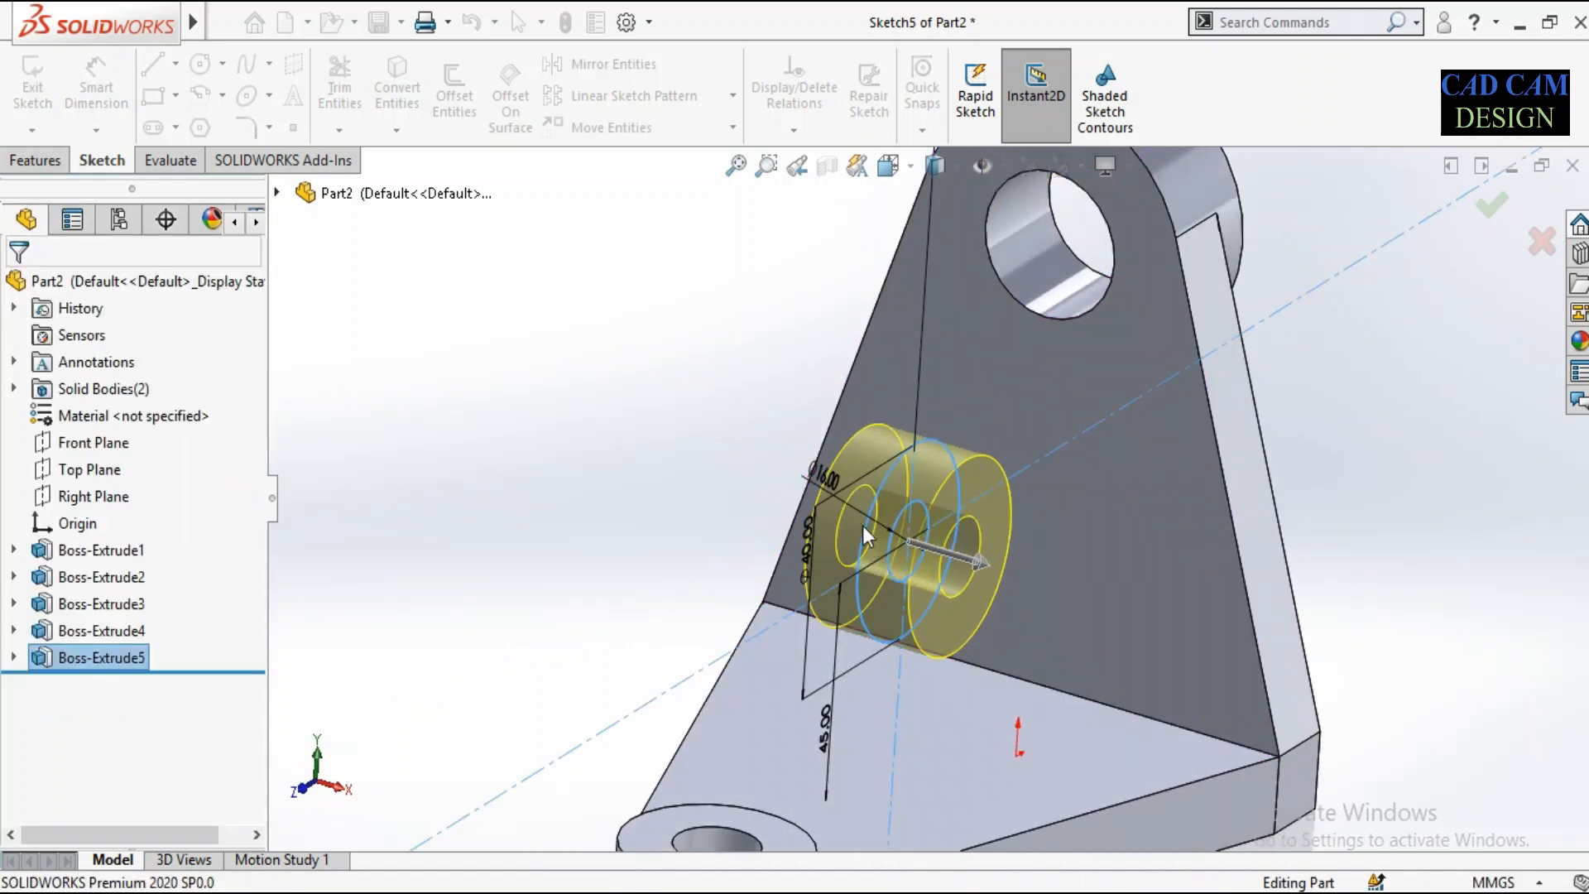
middle_drag(674, 383, 683, 700)
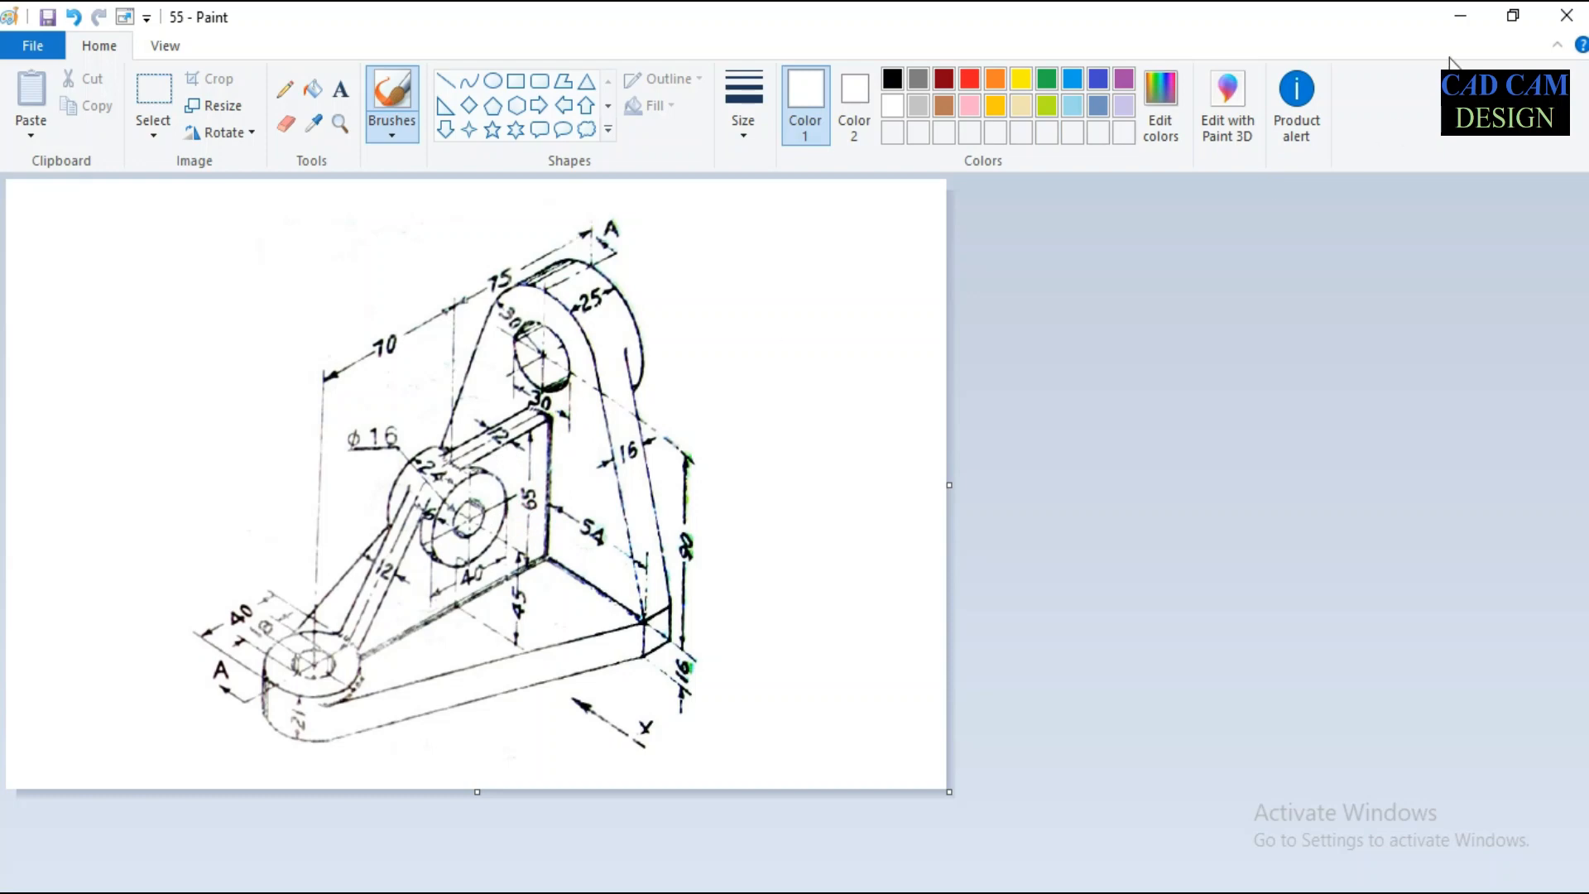
Return from the drawing in Paint to SOLIDWORKS and start a sketch on the Right Plane, viewed normal to it.
click(1461, 14)
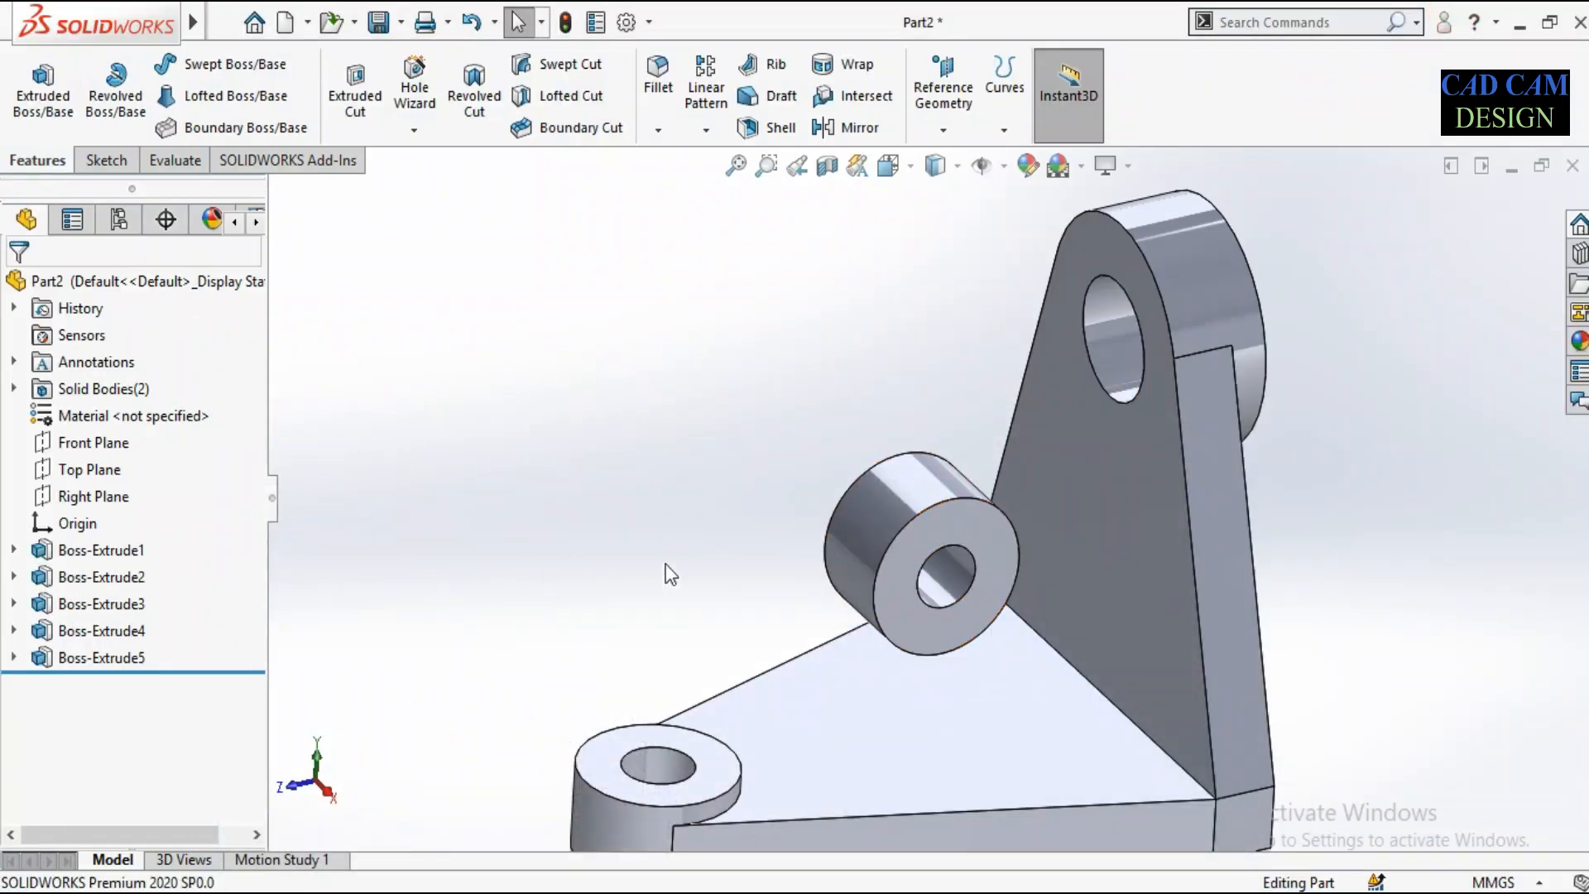
click(74, 498)
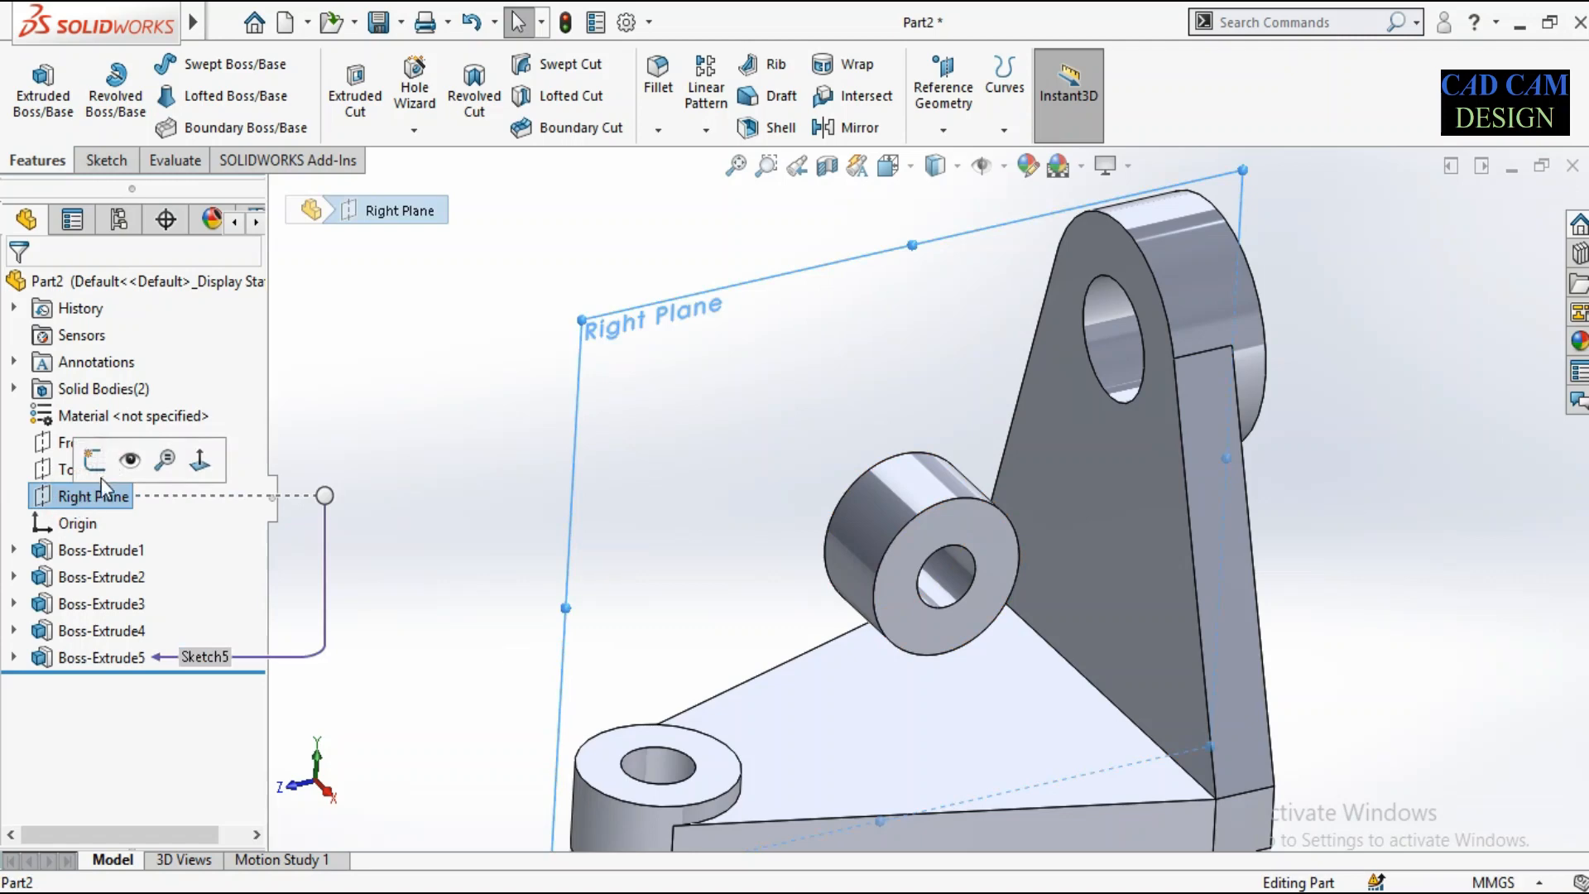
click(95, 461)
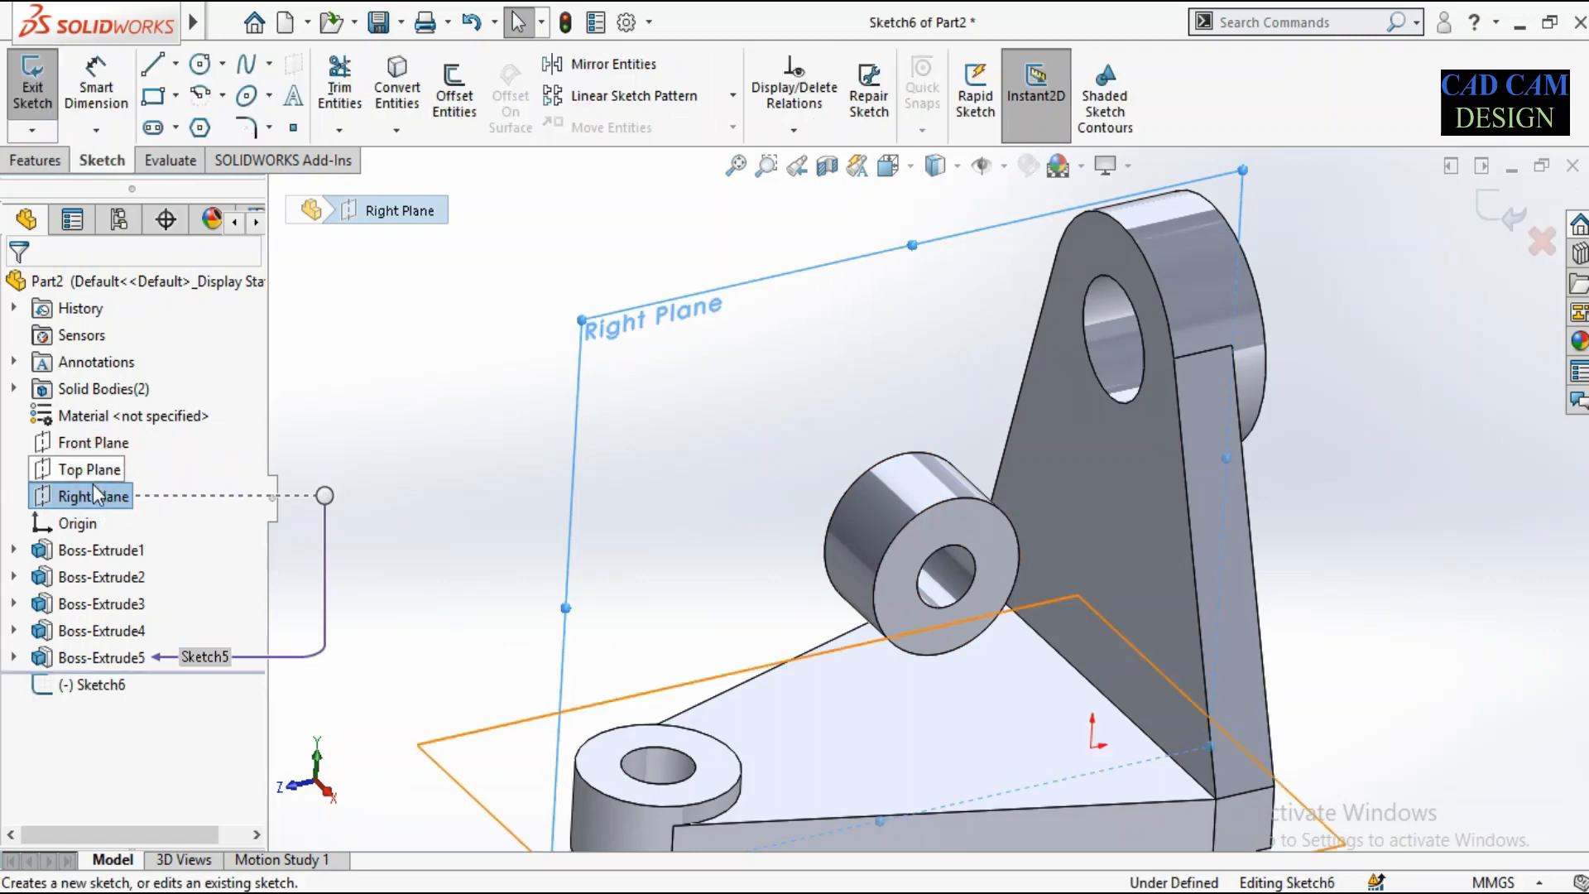
click(83, 685)
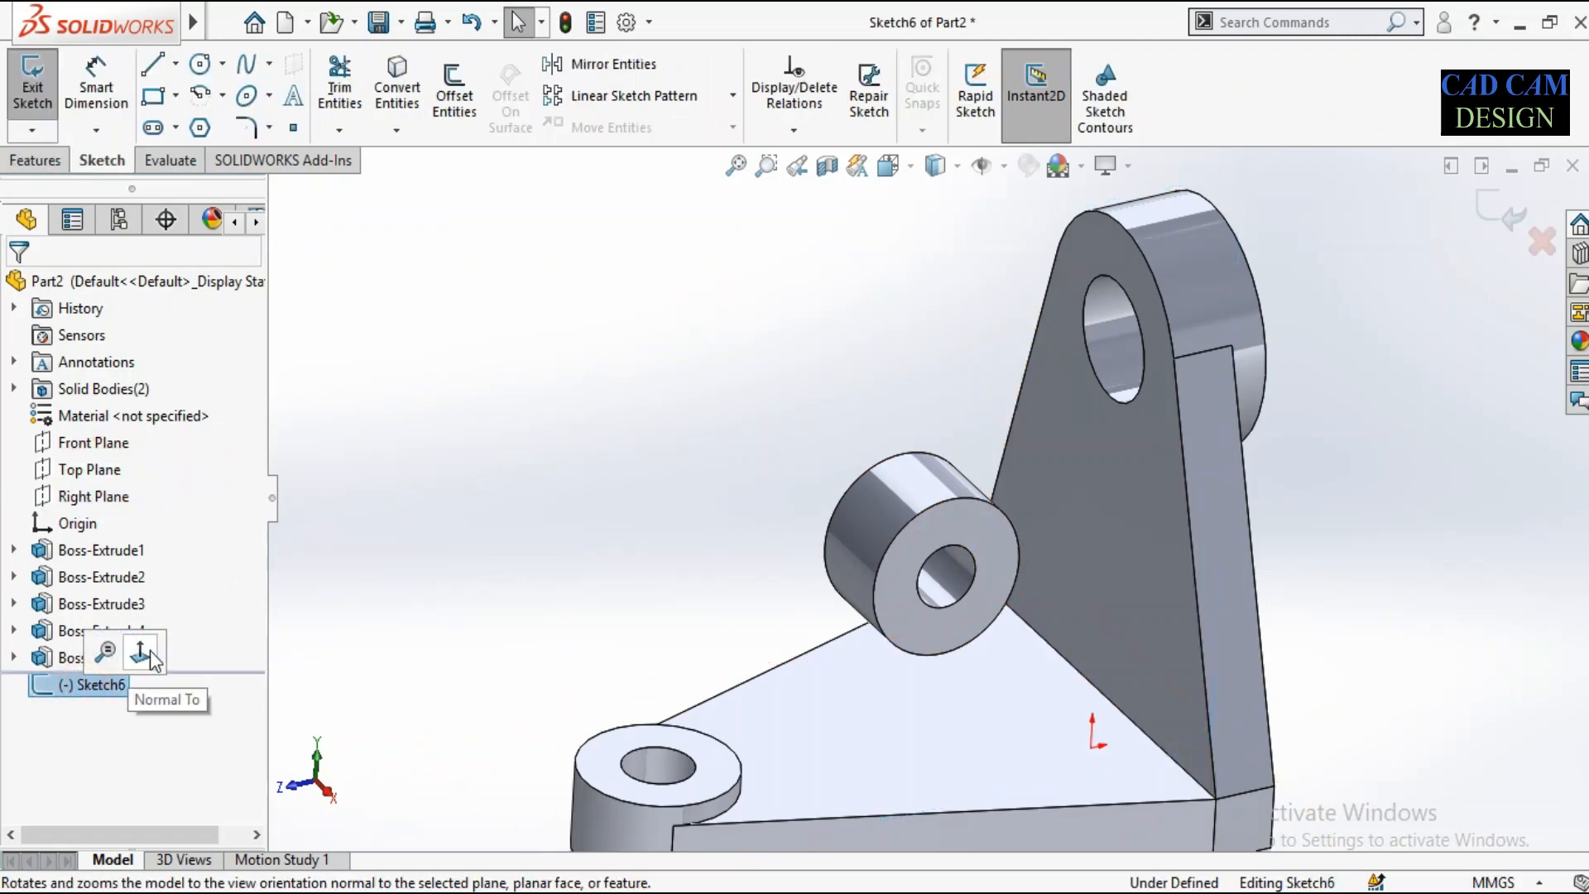
click(151, 650)
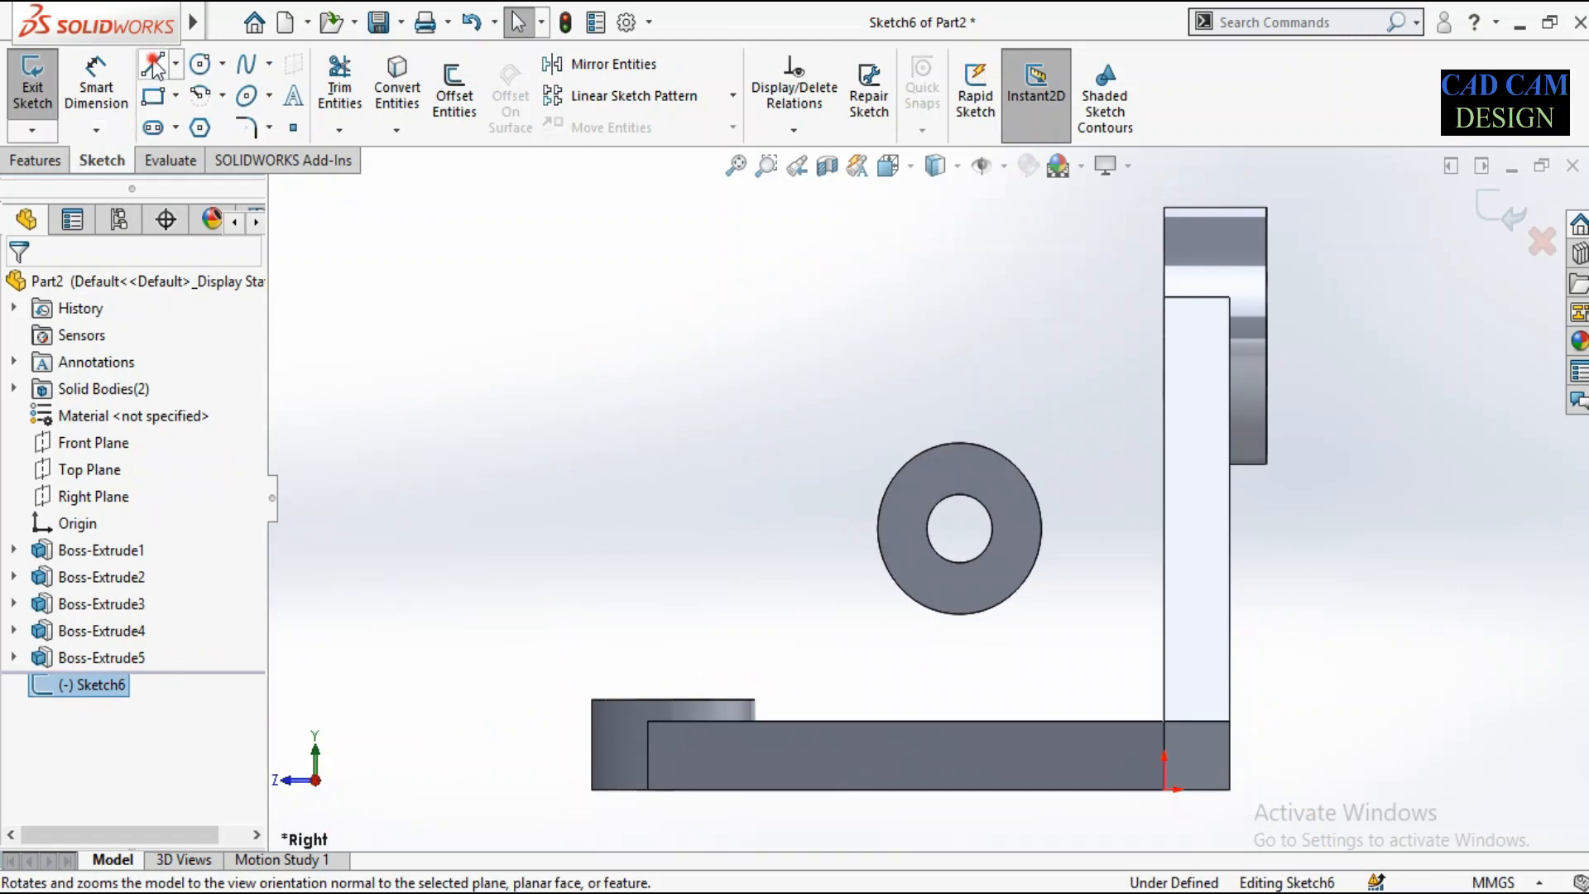
Sketch a line about 70 mm long from the upright plate's front edge across and just above the middle boss.
click(152, 63)
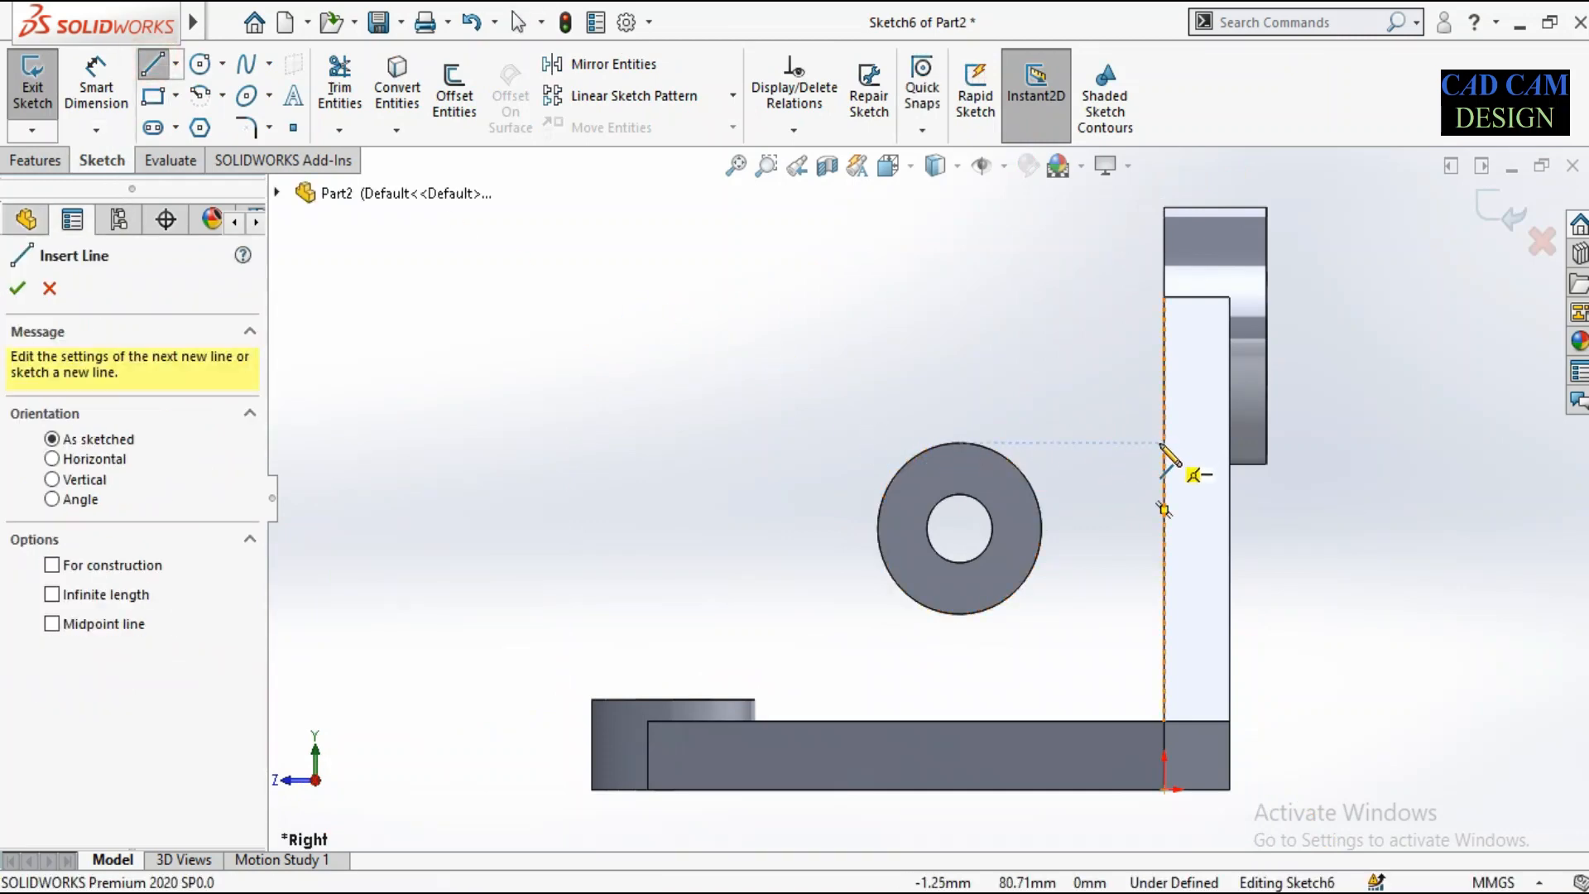
drag(1164, 442, 879, 428)
right_click(830, 405)
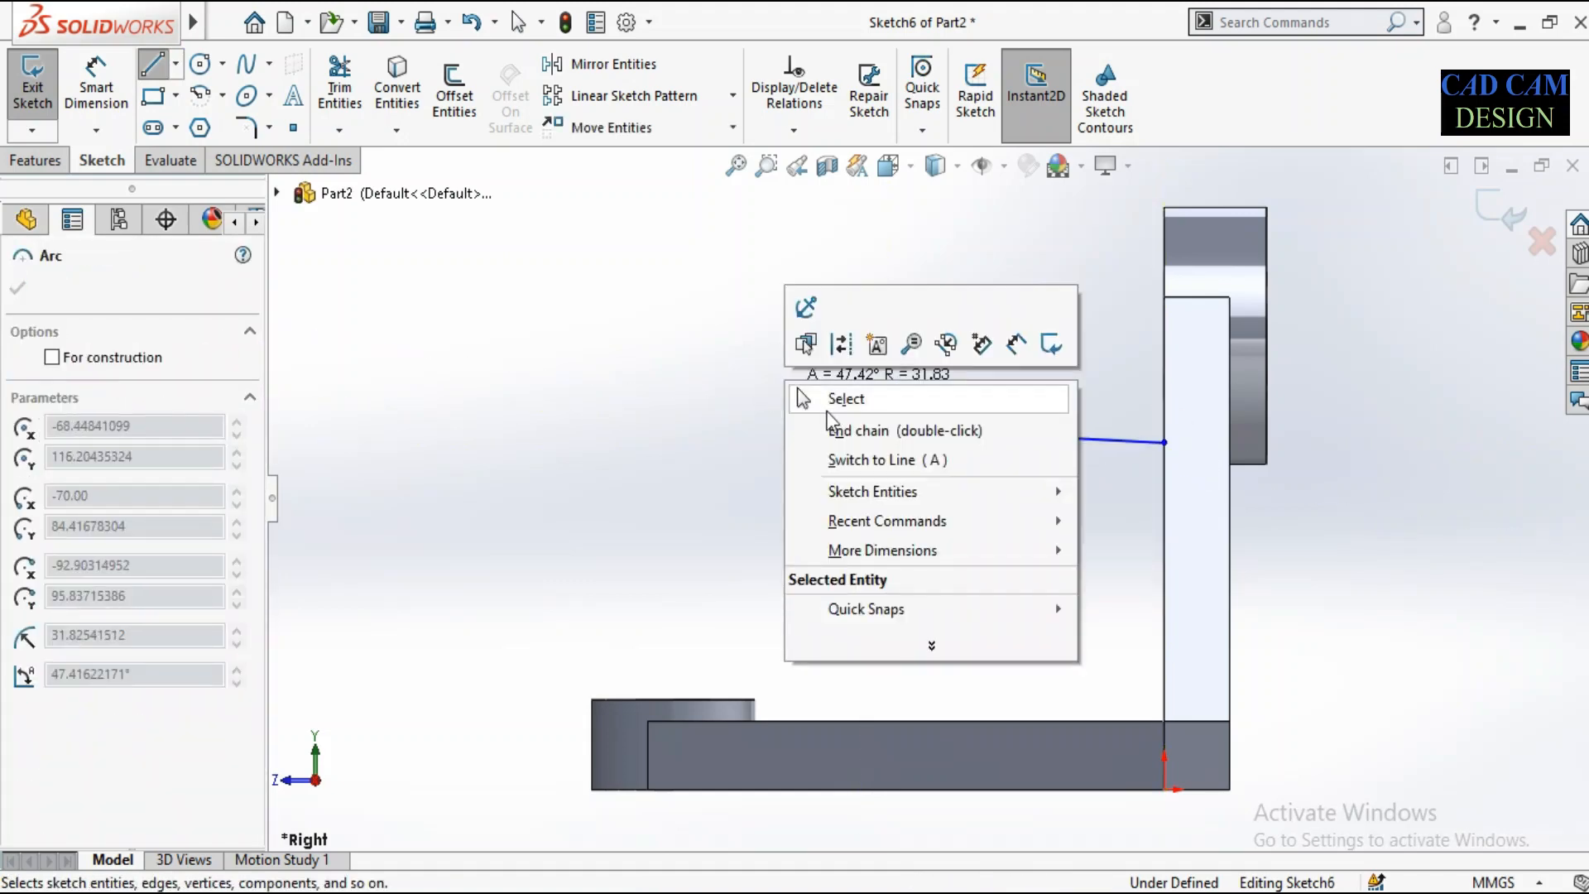
click(838, 398)
scroll(1005, 473, down, 2)
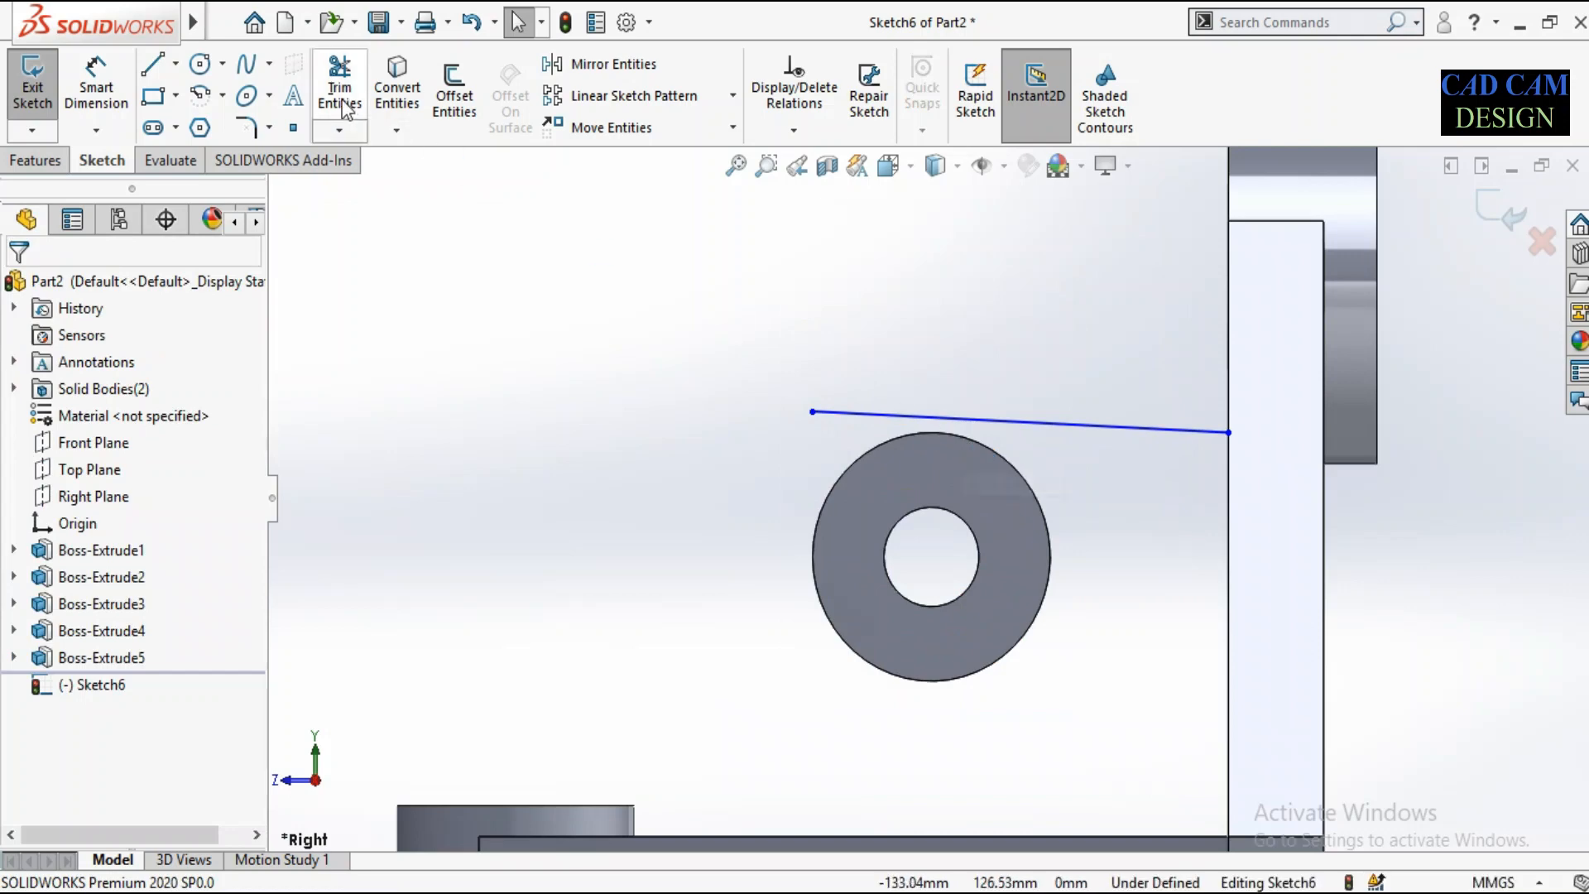
Convert the middle boss's outer circular edge into the sketch and make the line tangent to it.
click(884, 441)
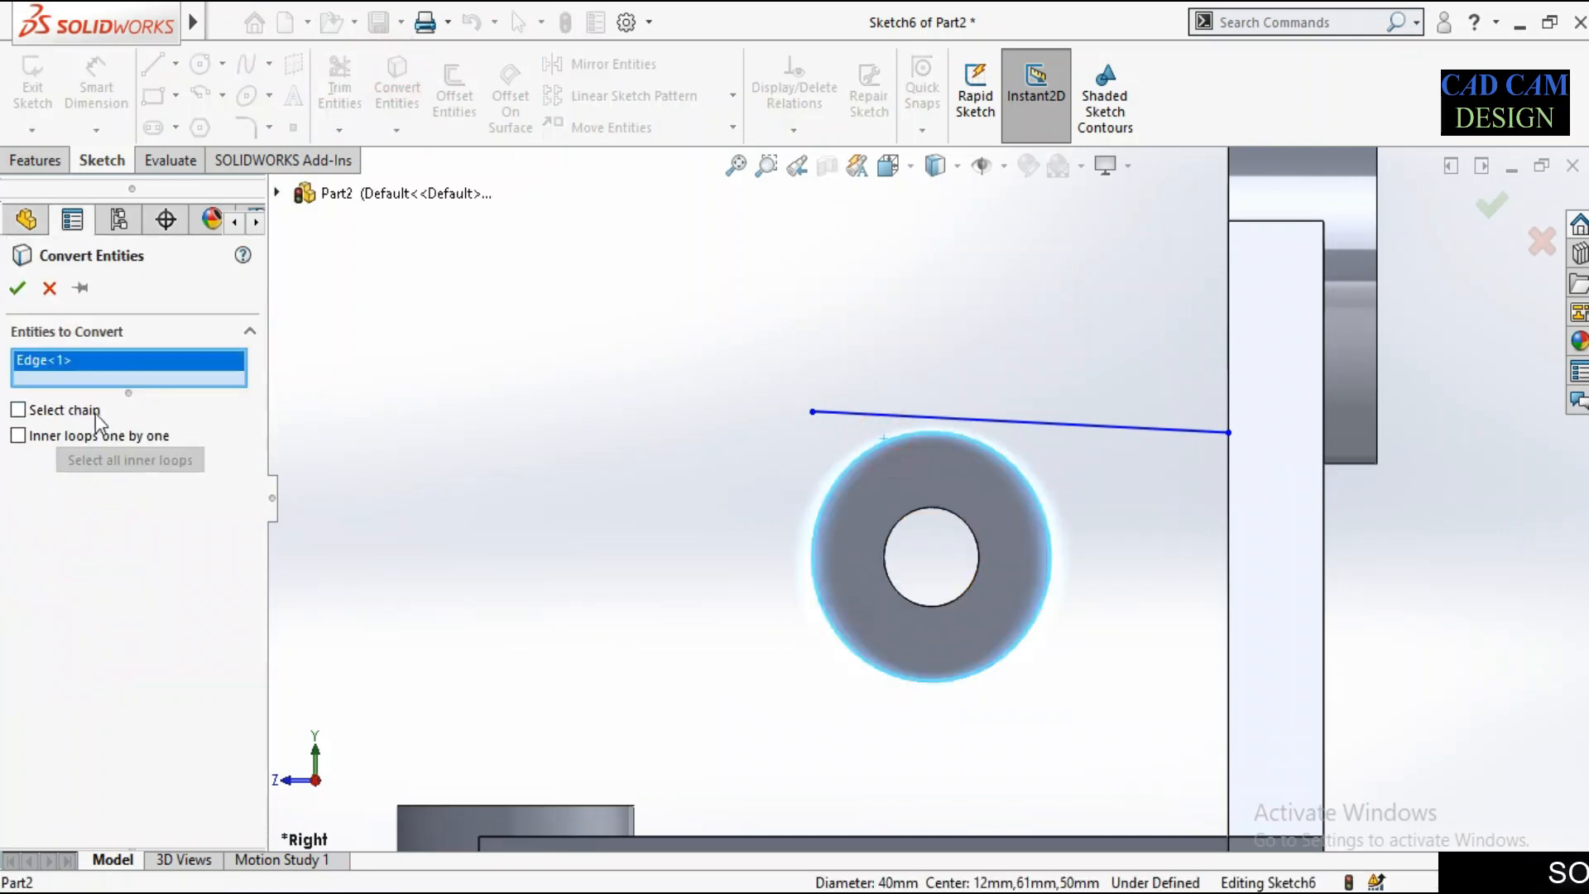
click(17, 287)
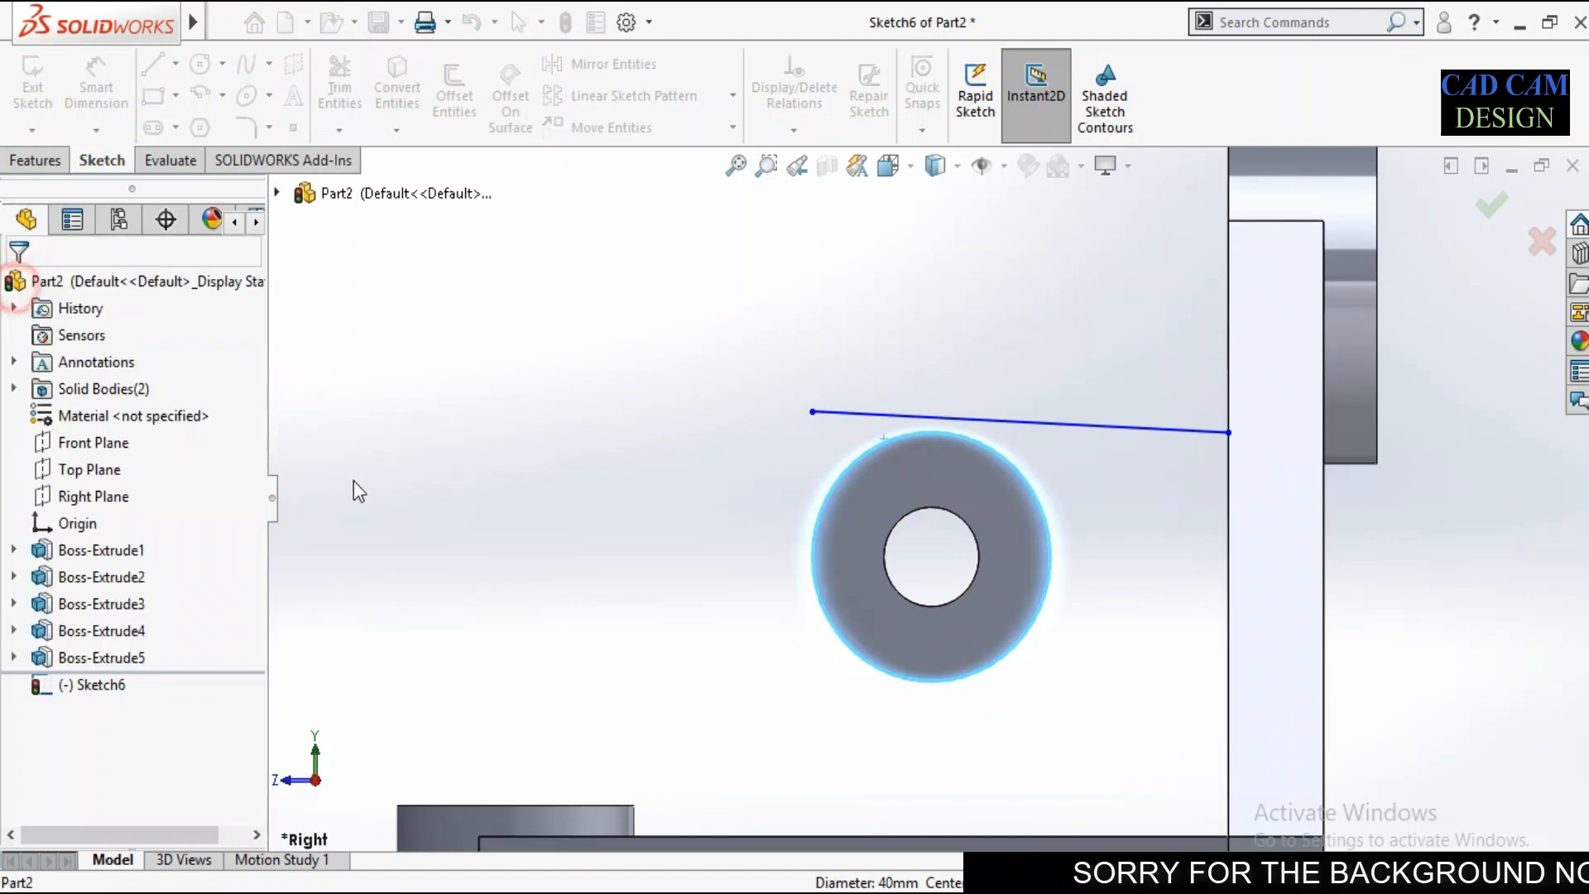
click(946, 418)
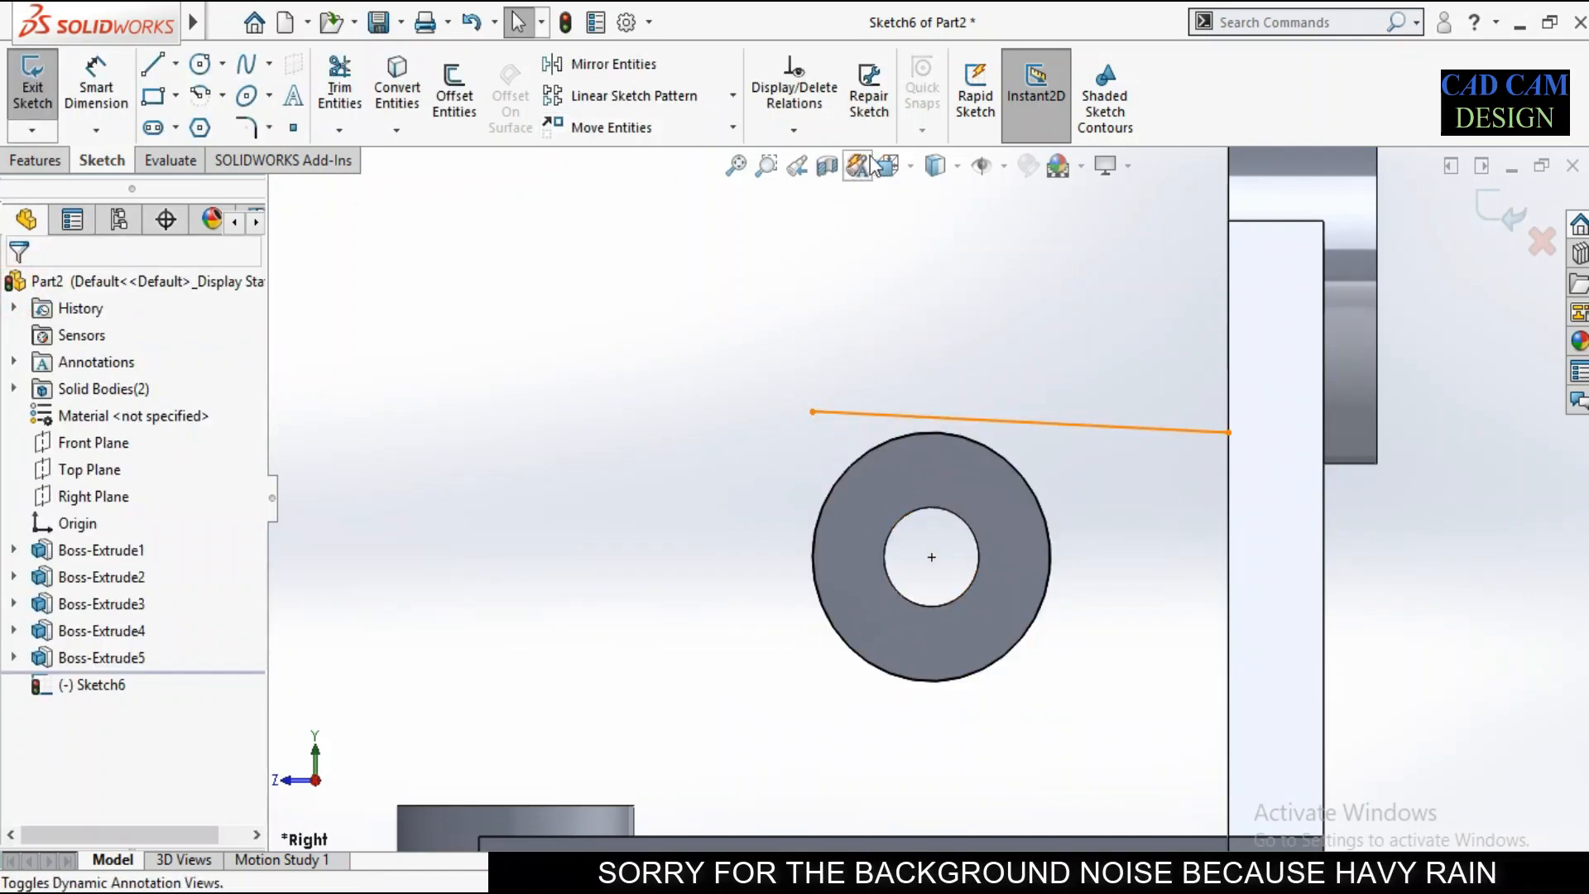
click(793, 130)
click(823, 188)
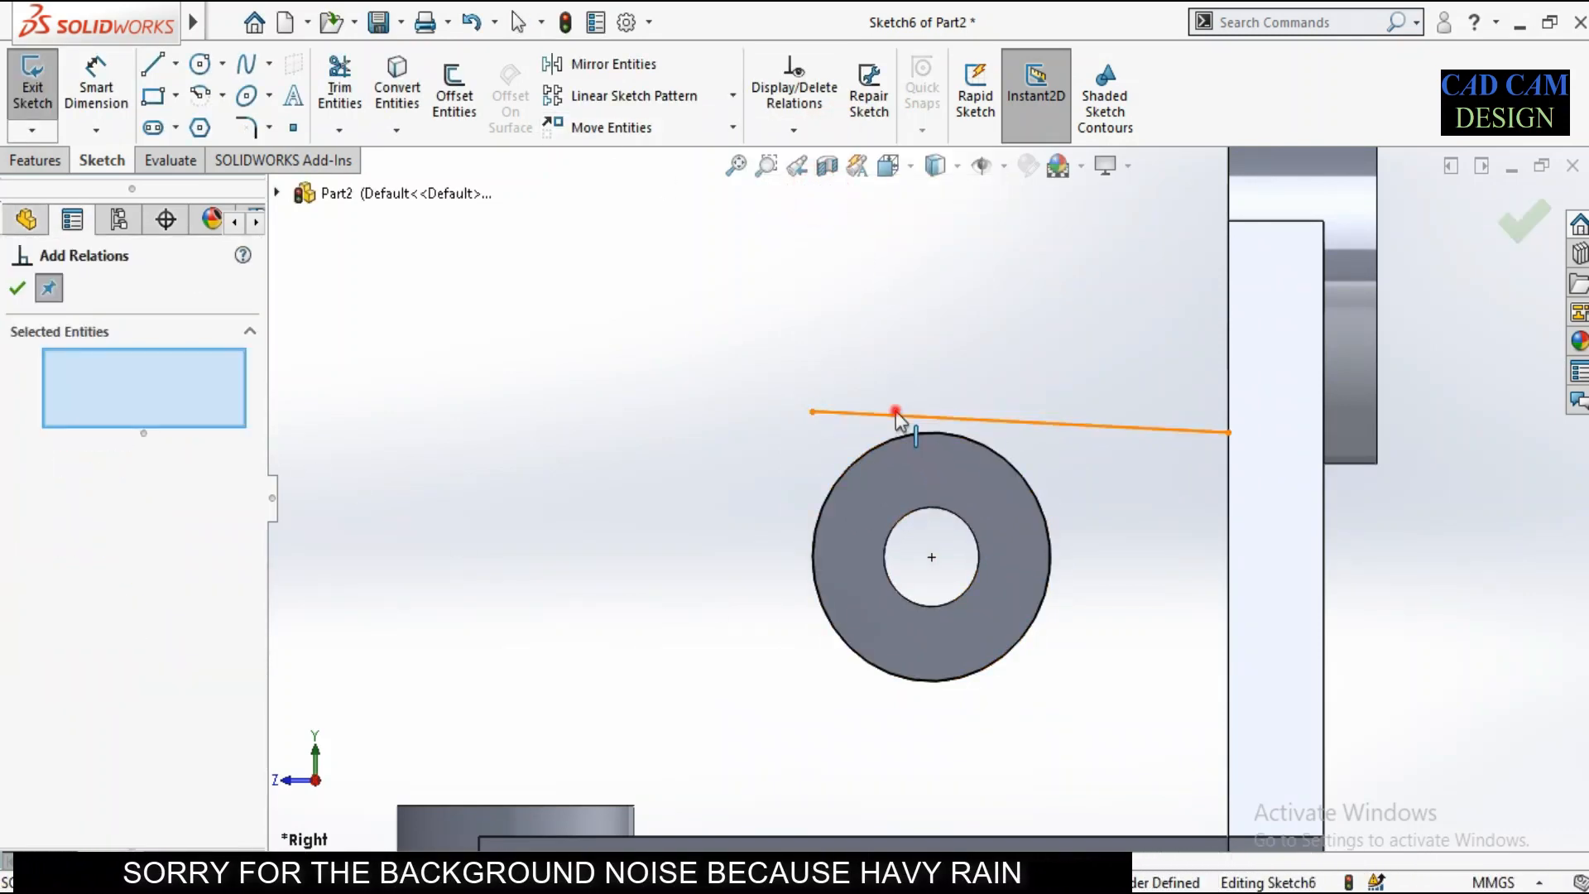
click(897, 415)
click(896, 443)
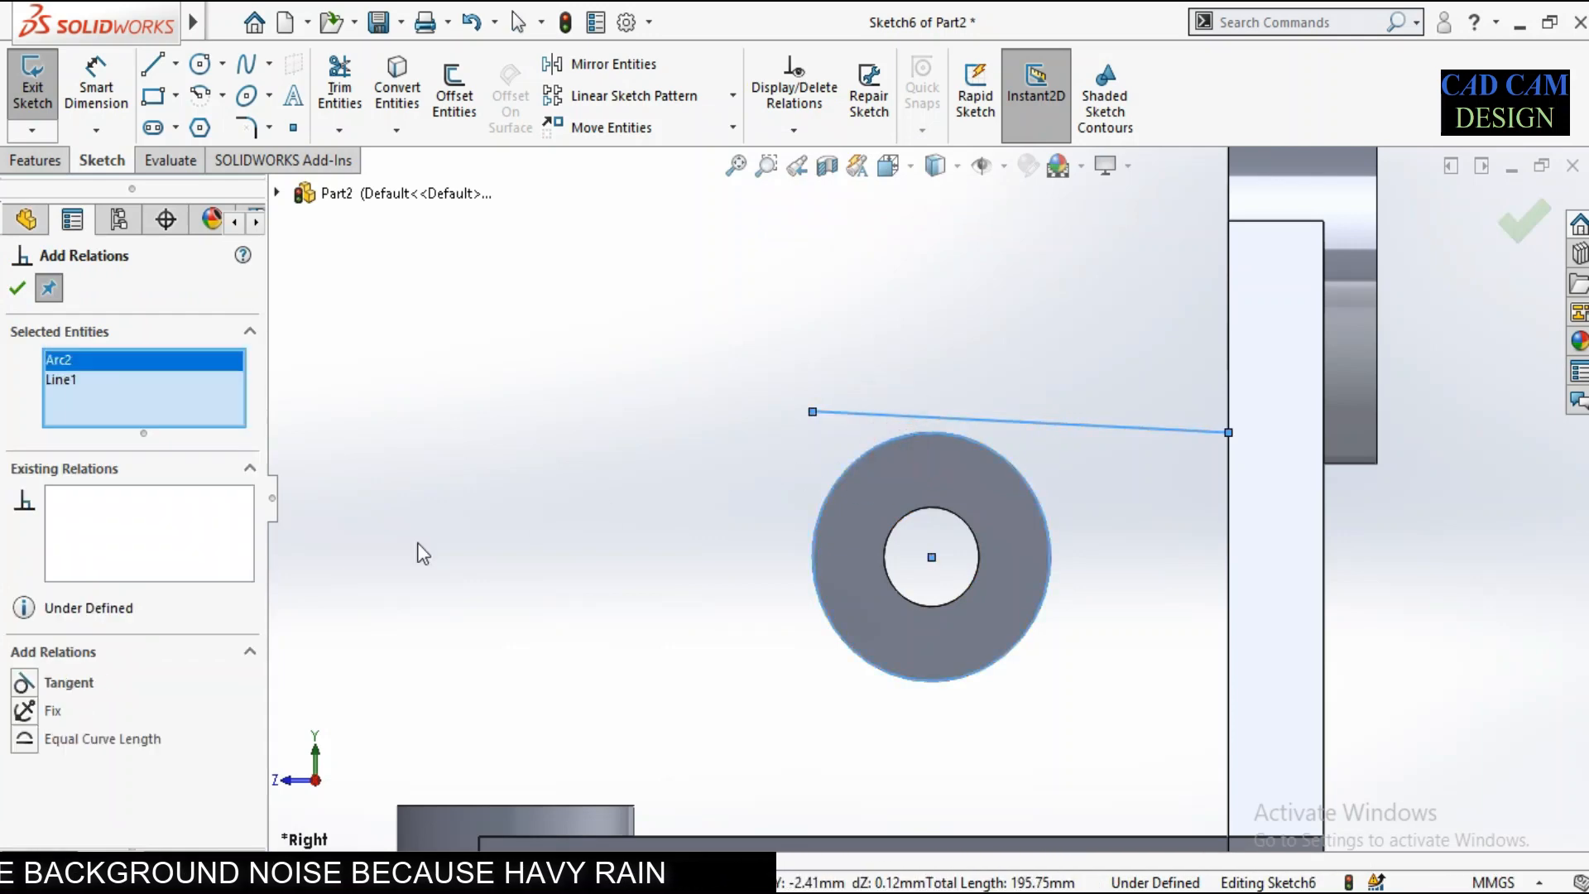
click(47, 683)
key(Return)
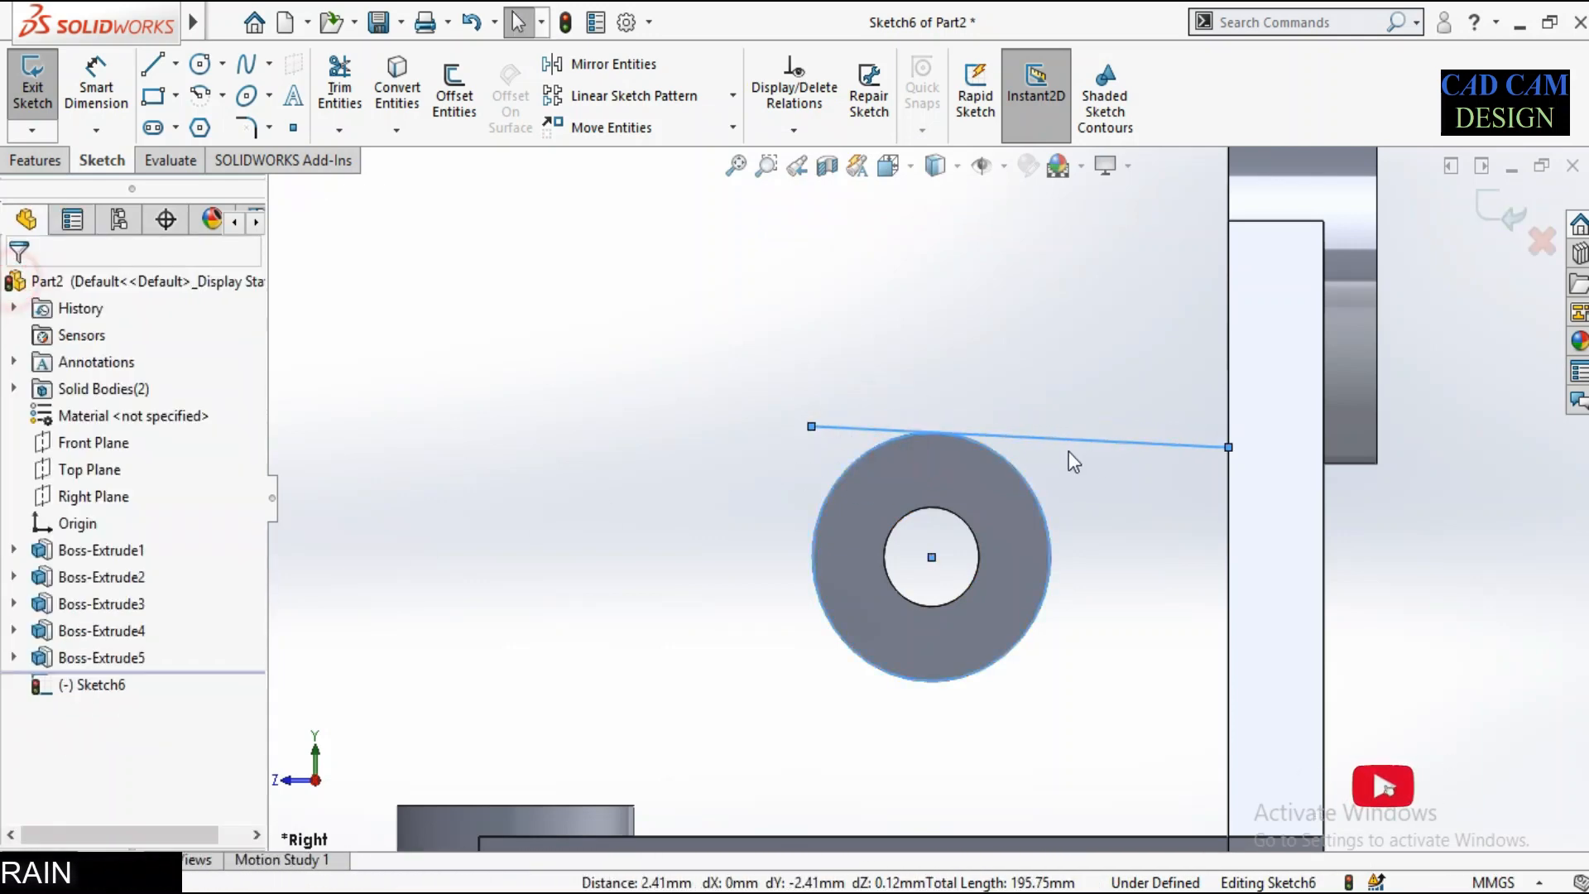
click(1074, 439)
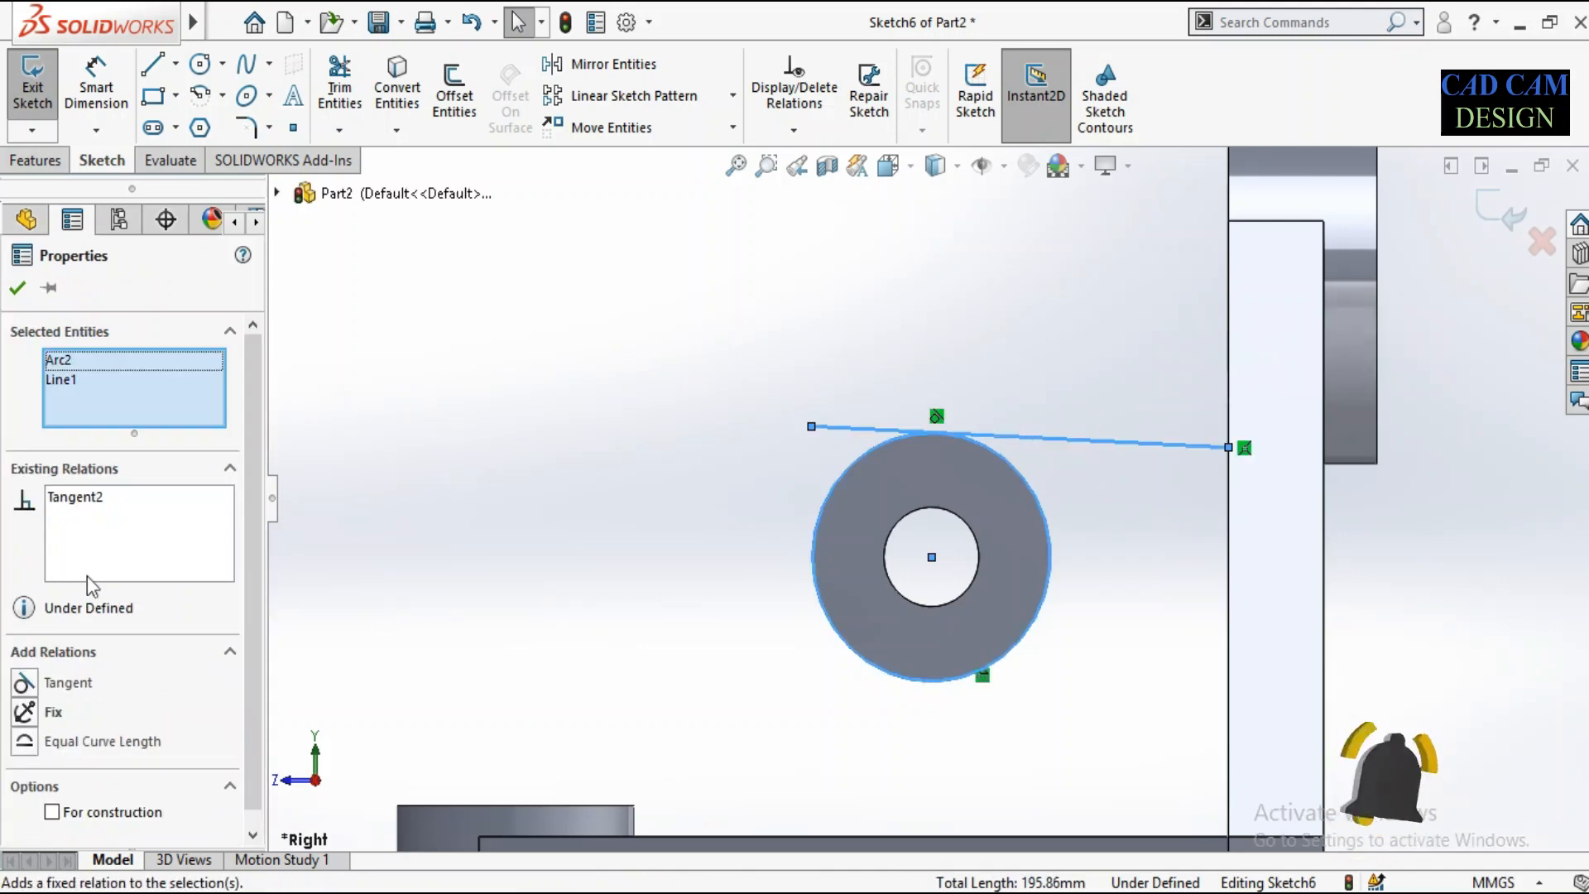
click(570, 352)
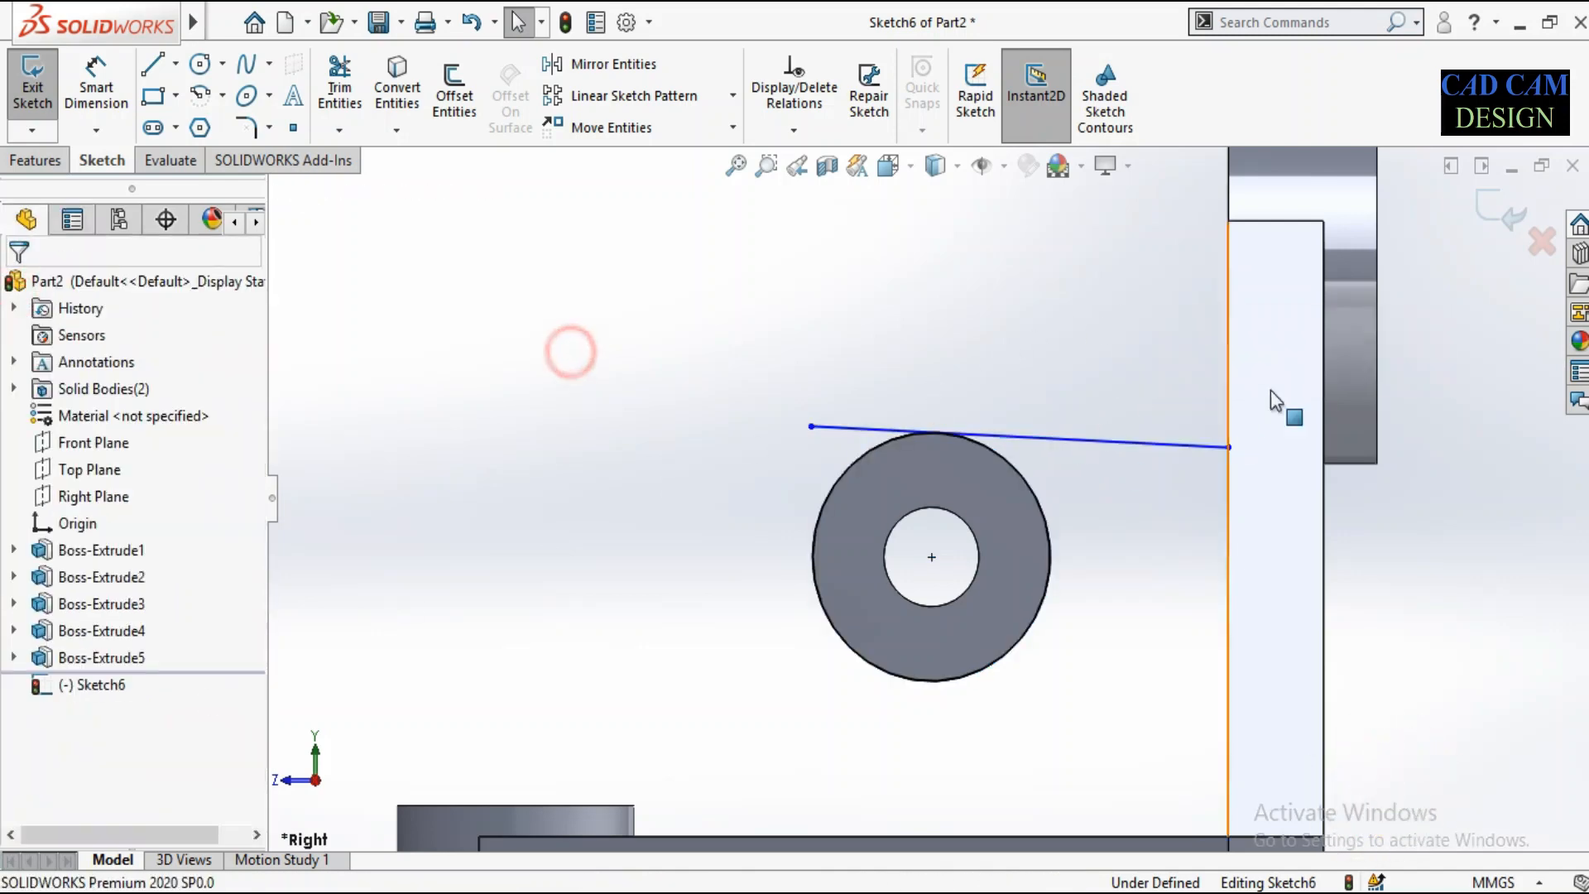
Dimension the line's endpoint on the upright plate 65 mm above the base's top edge and place the dimension beyond the plate.
scroll(983, 433, up, 2)
scroll(1092, 518, down, 1)
right_drag(1248, 674, 1224, 474)
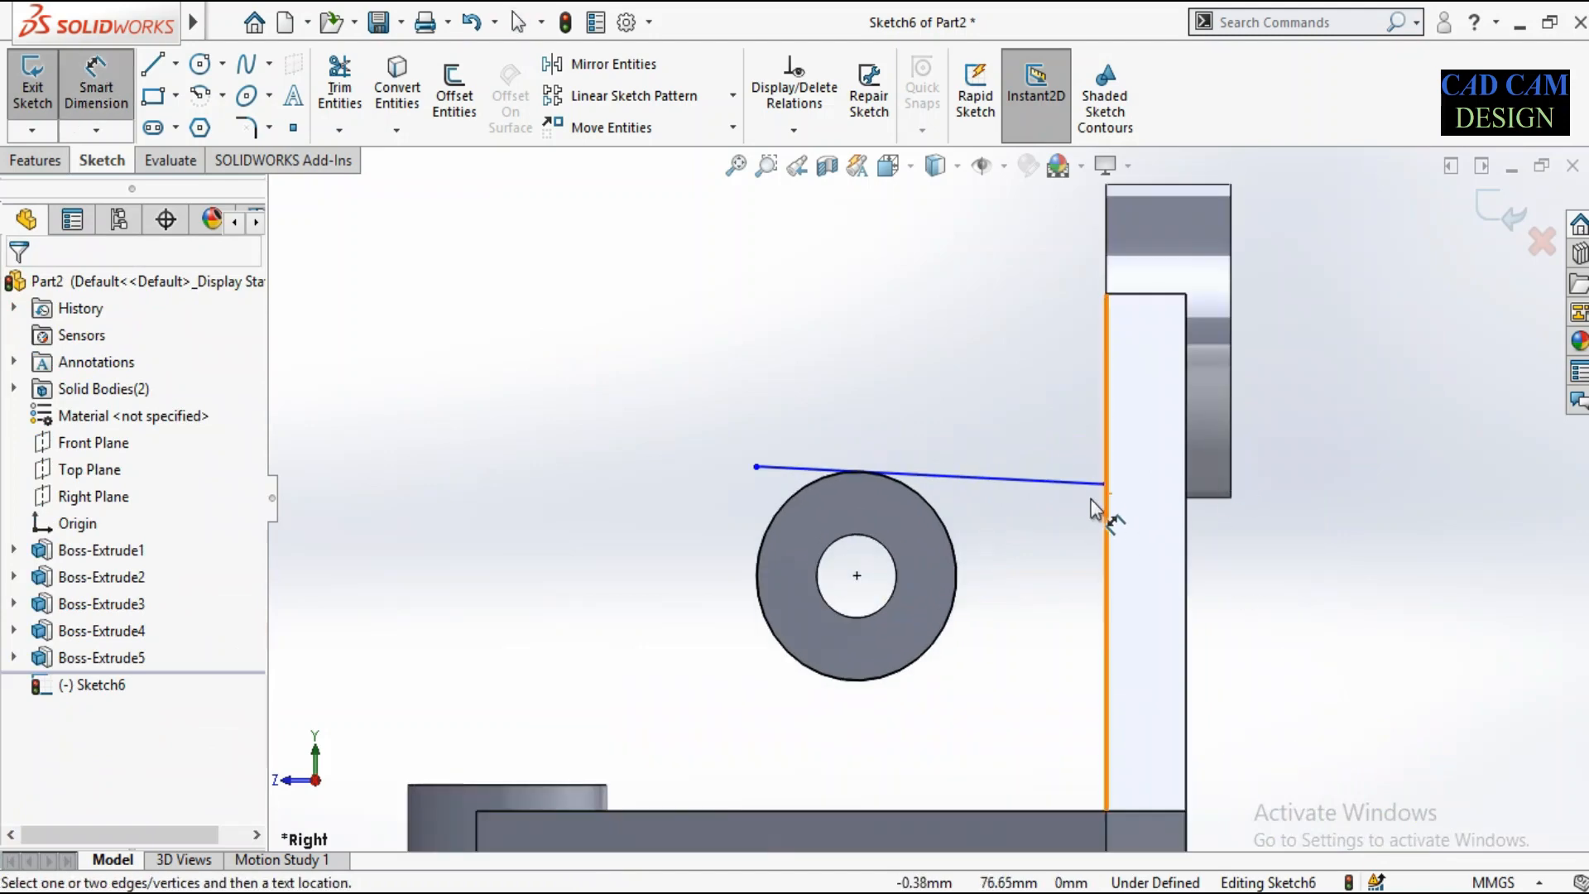
click(1105, 484)
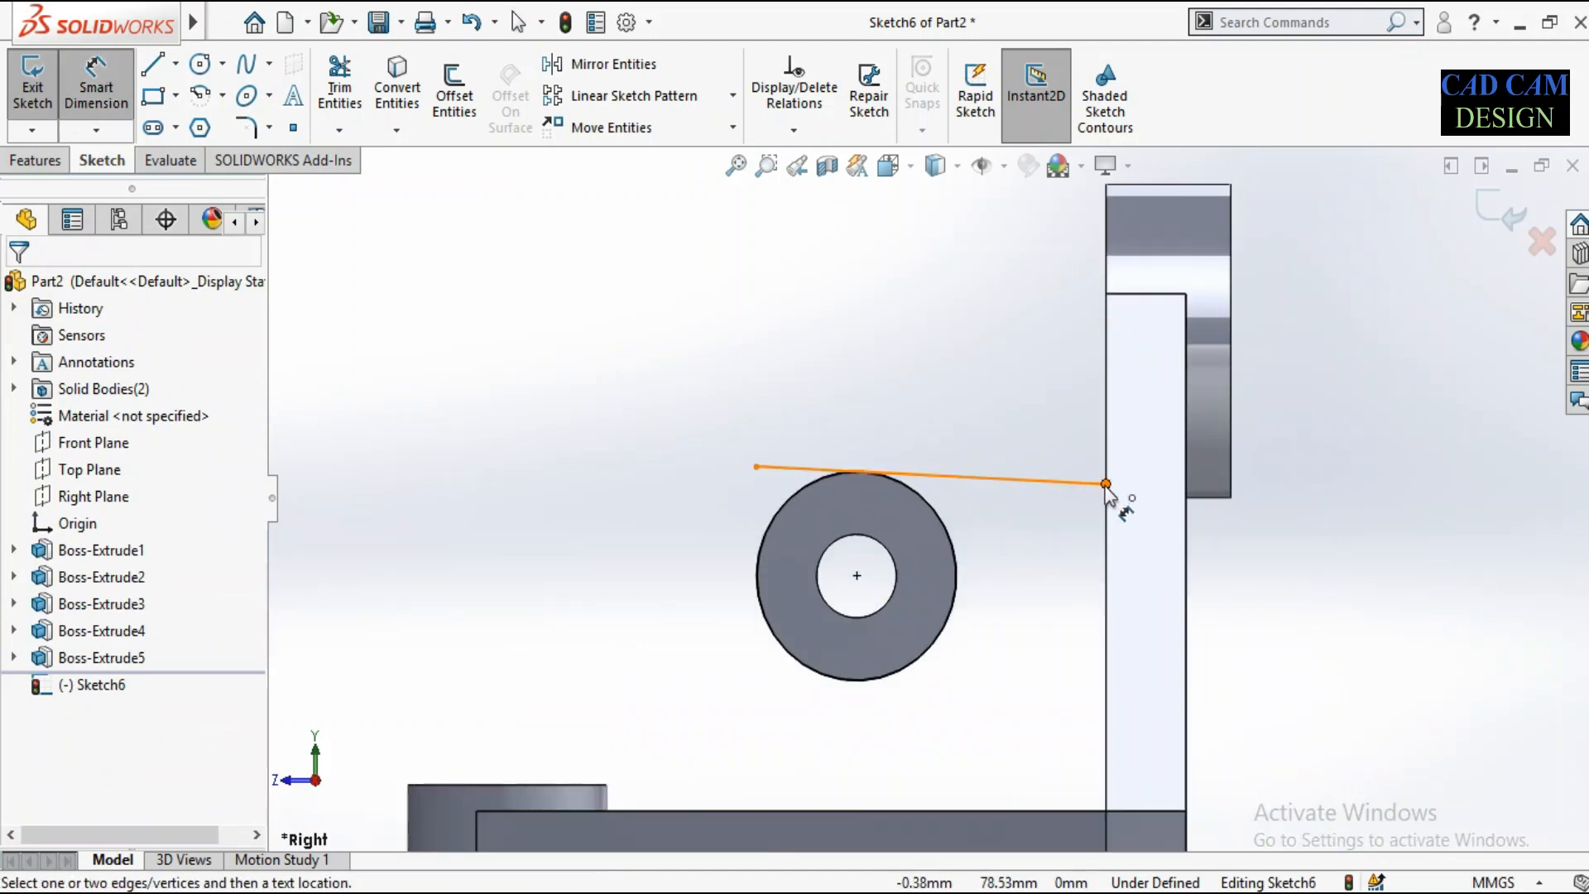
click(1073, 819)
click(1060, 675)
text(65)
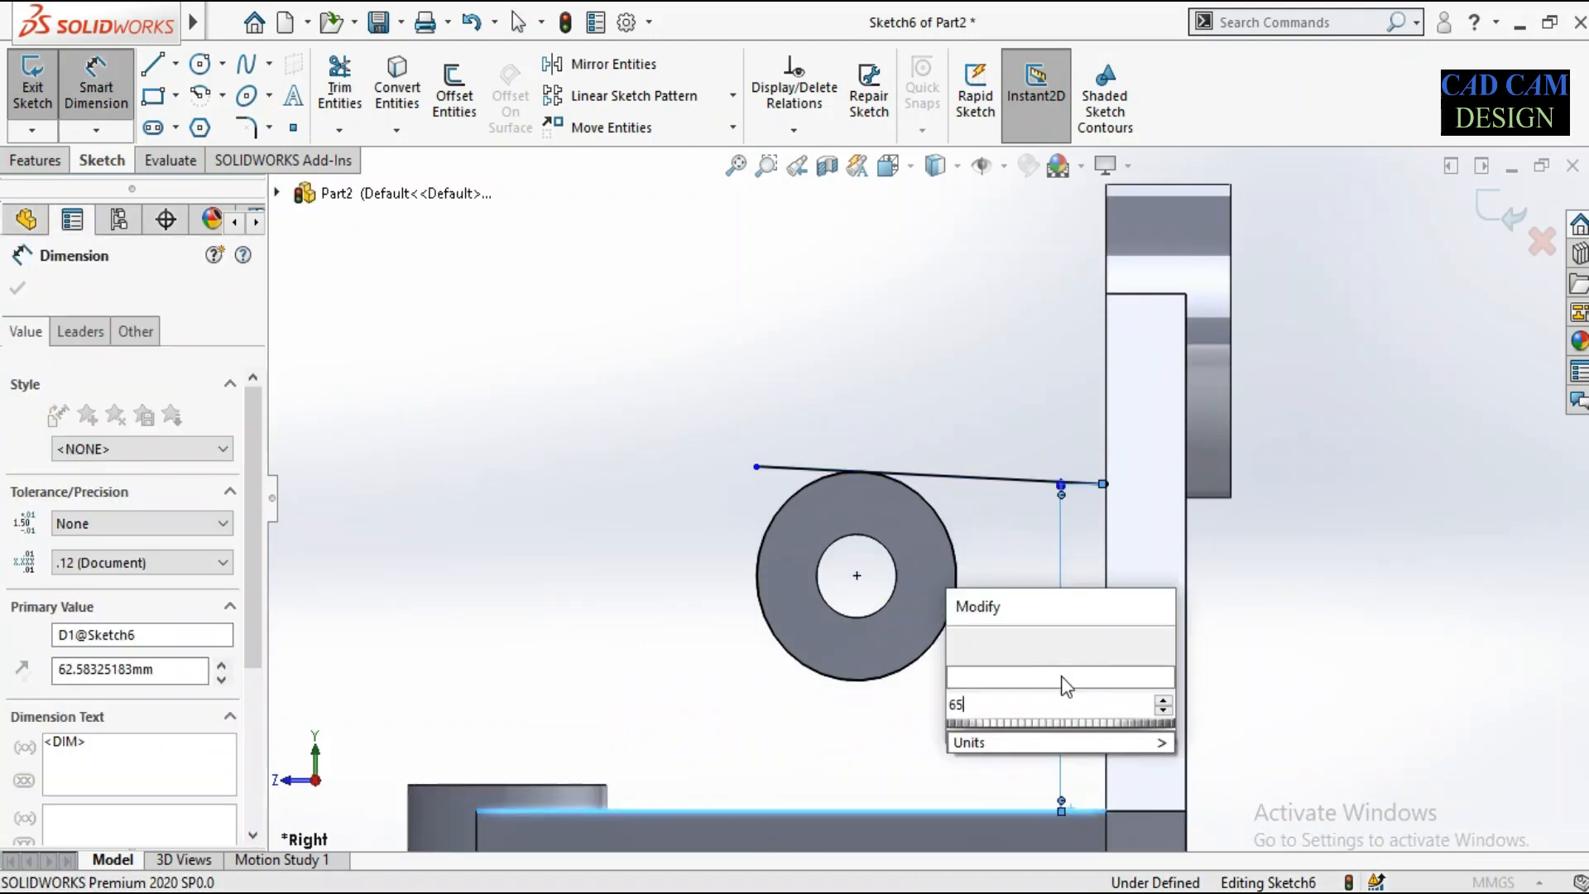
key(Return)
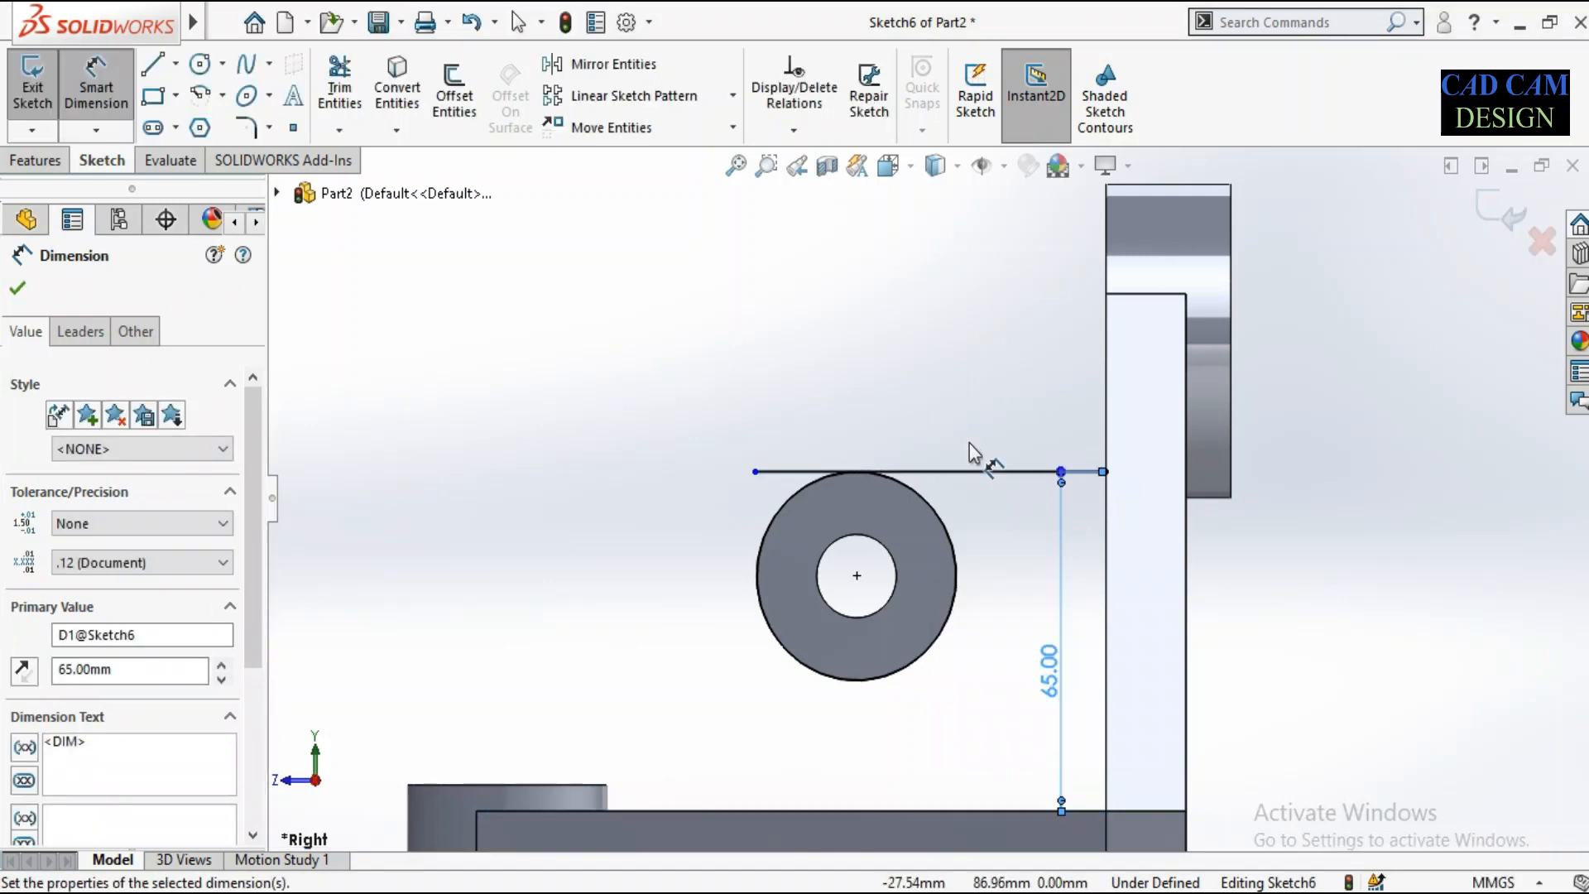
scroll(976, 489, up, 3)
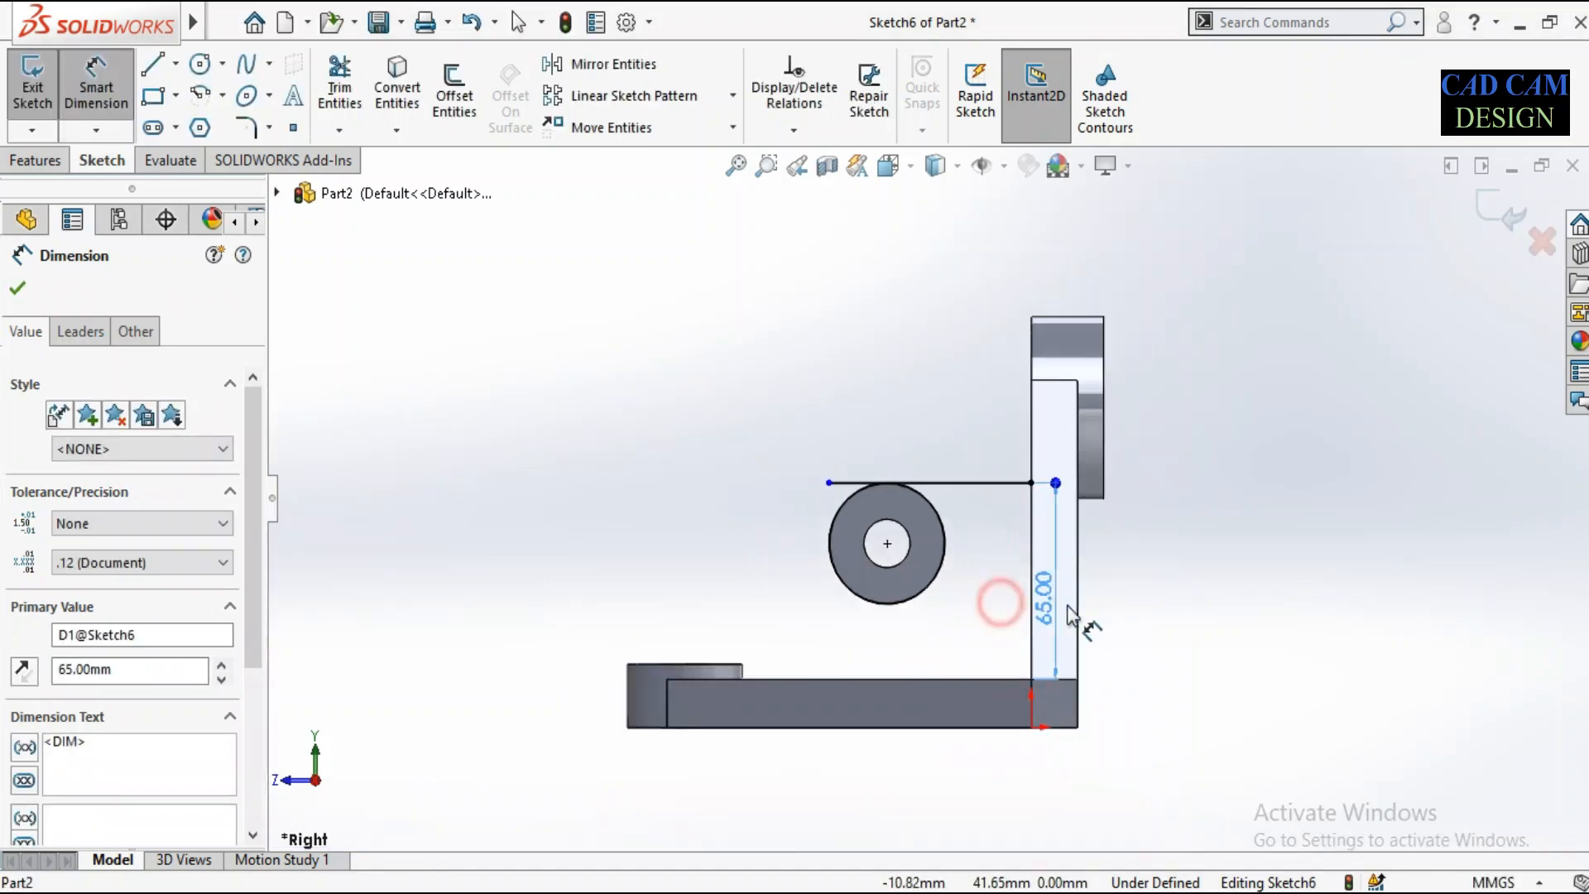
scroll(865, 523, down, 3)
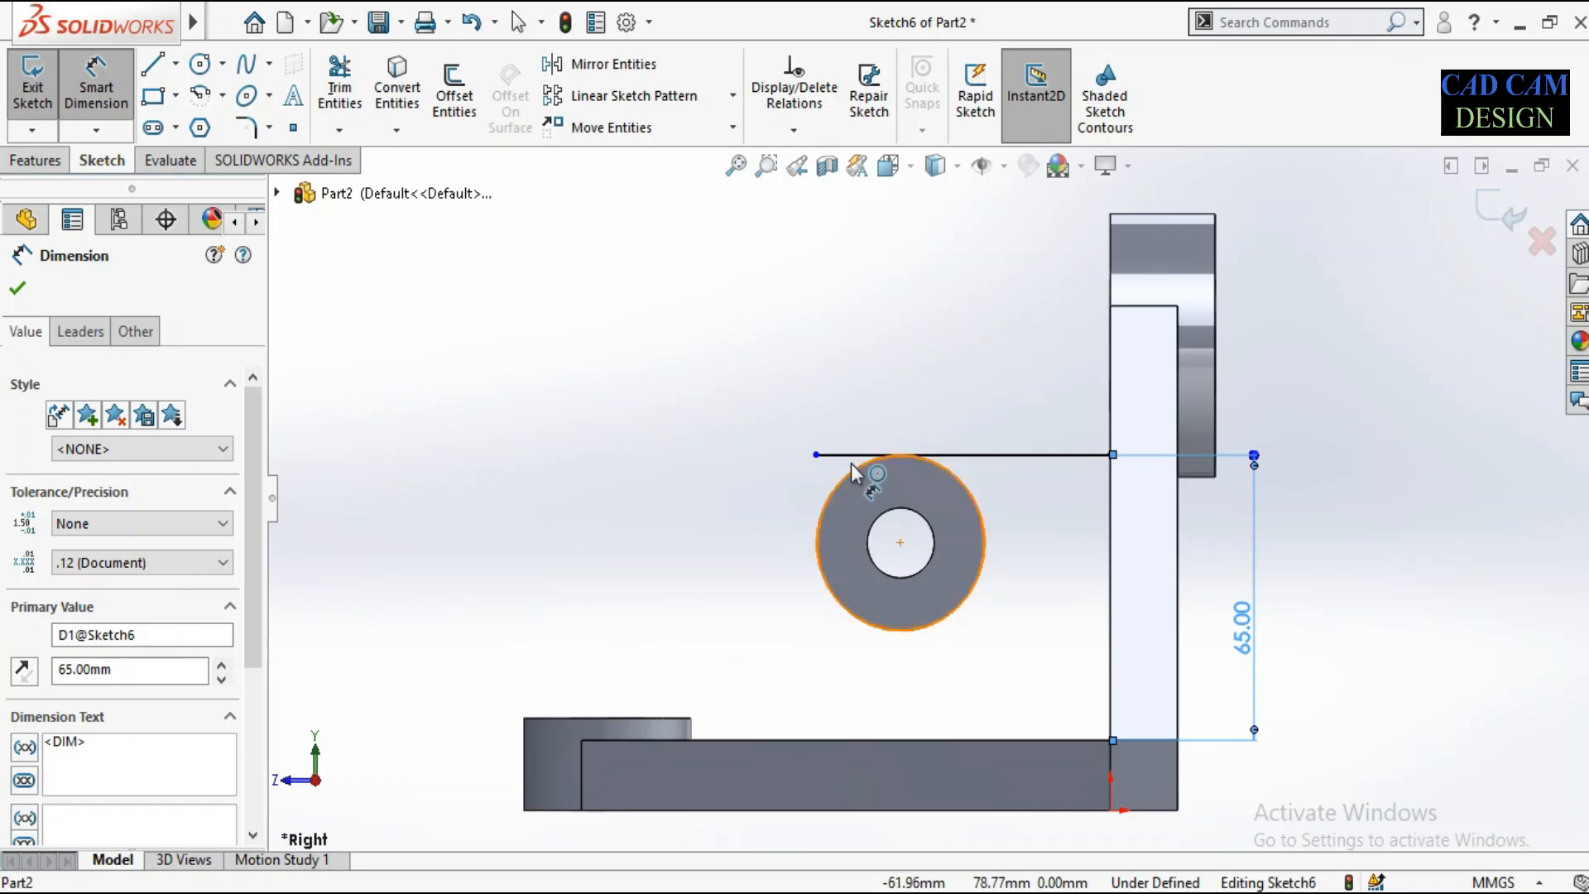
Sketch a slanted line from the base lug's inner top corner up to just beside the middle boss's upper edge.
scroll(832, 454, down, 2)
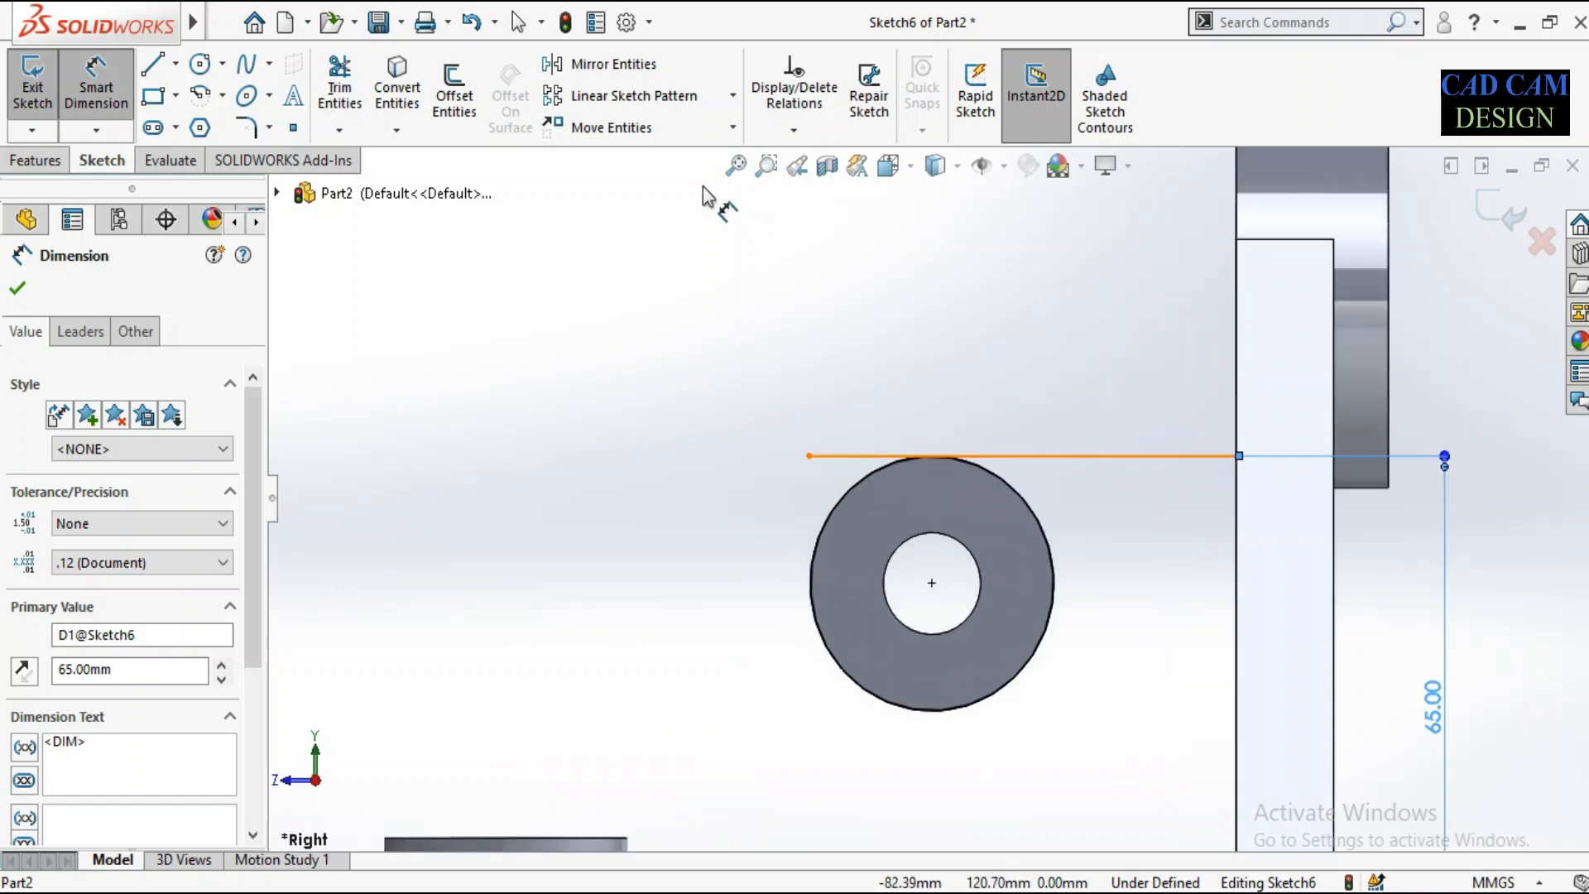
click(156, 75)
scroll(497, 542, up, 3)
scroll(828, 745, down, 3)
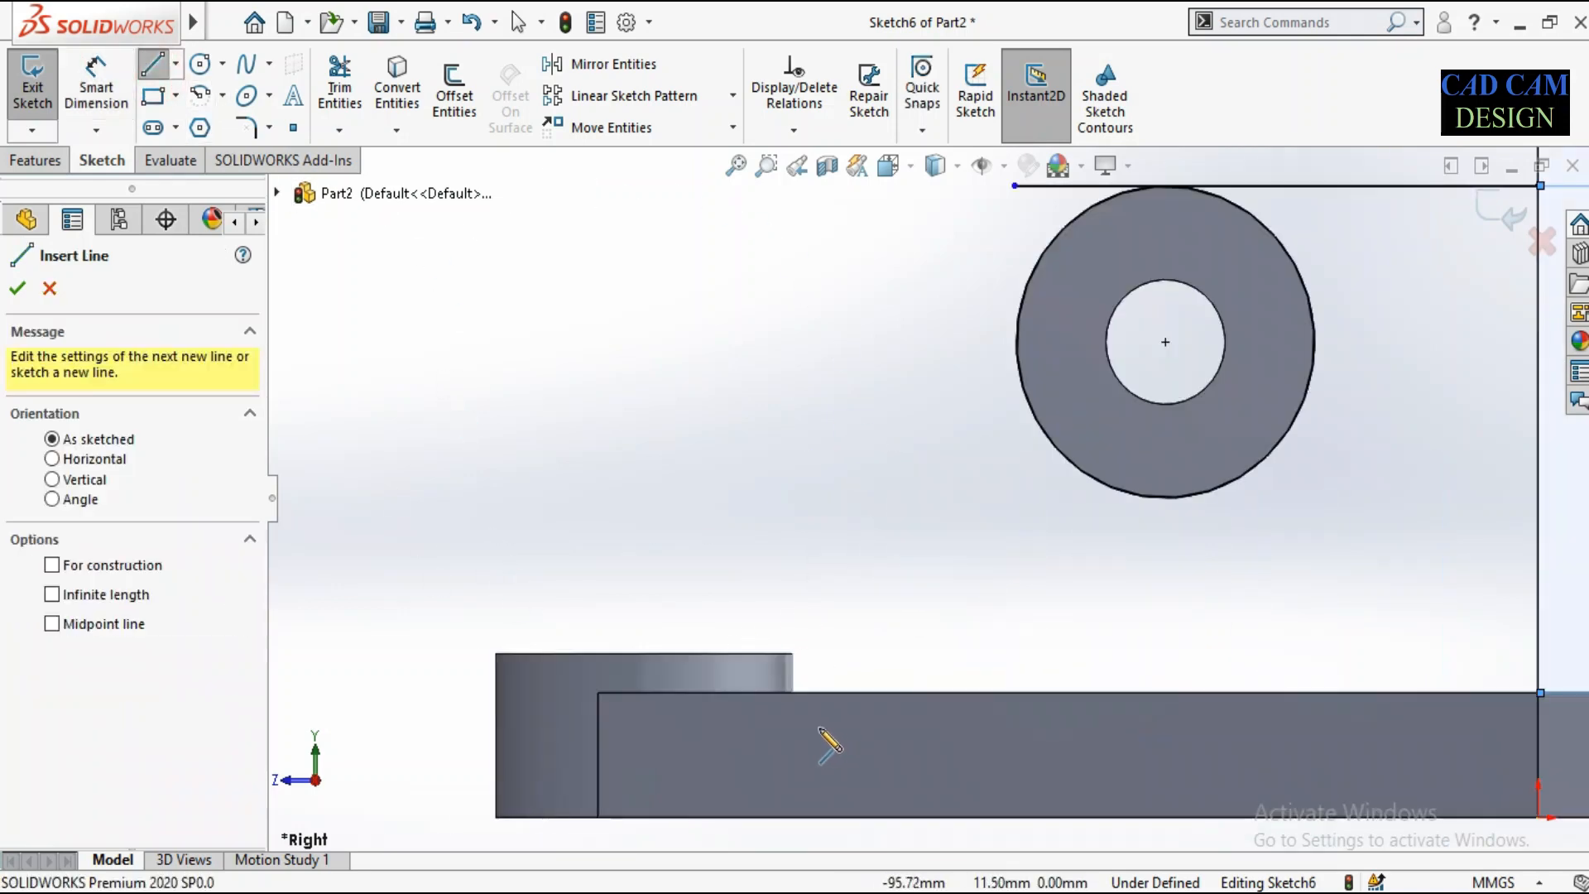
click(793, 654)
scroll(927, 496, up, 2)
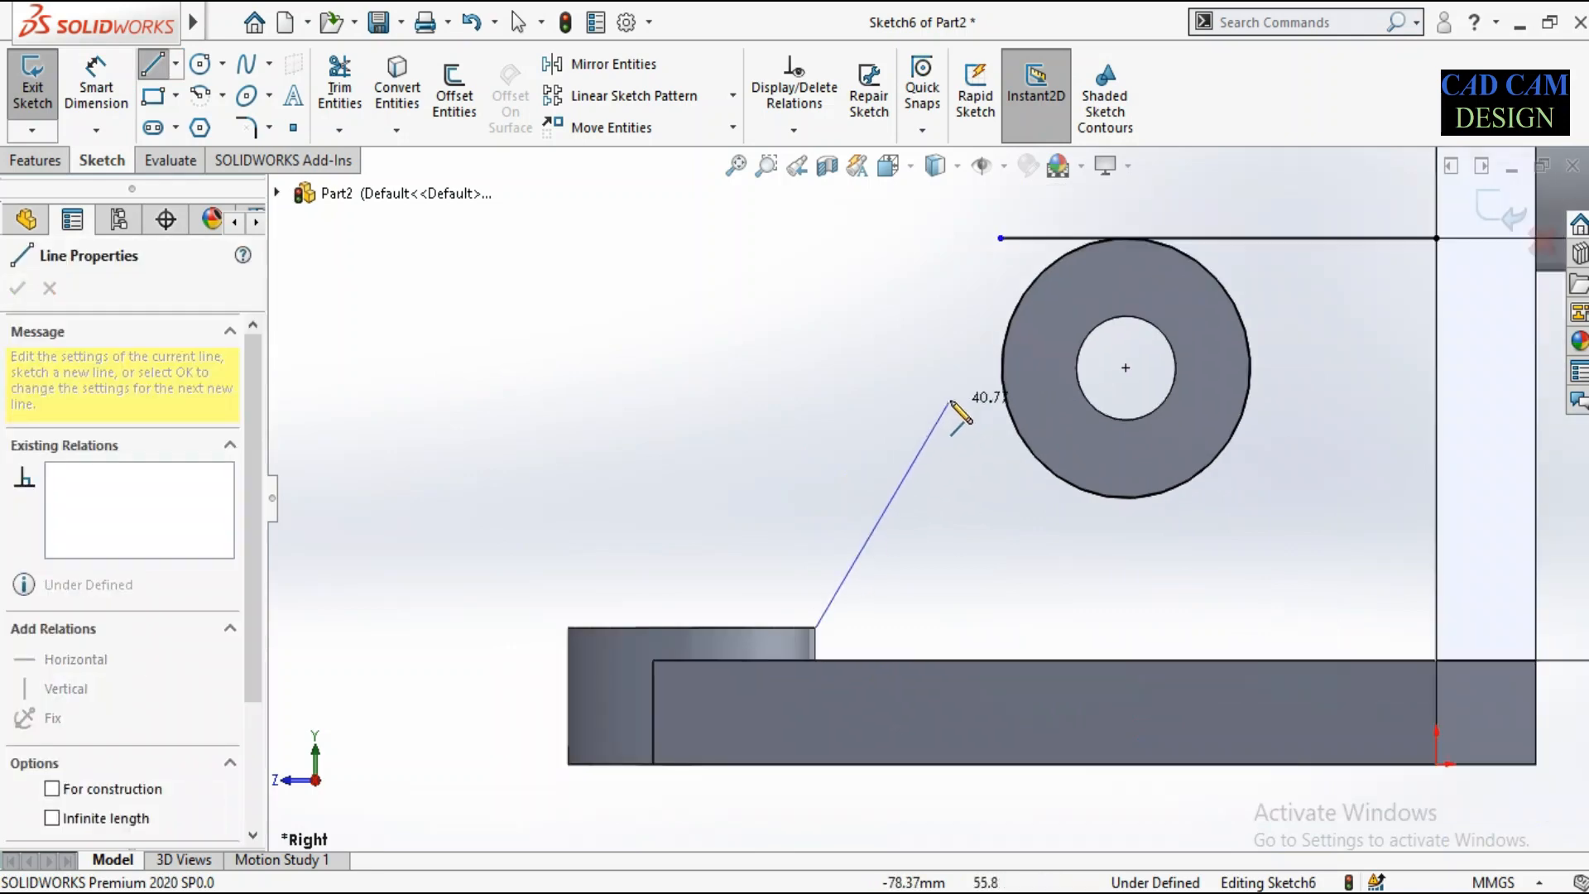
click(1029, 261)
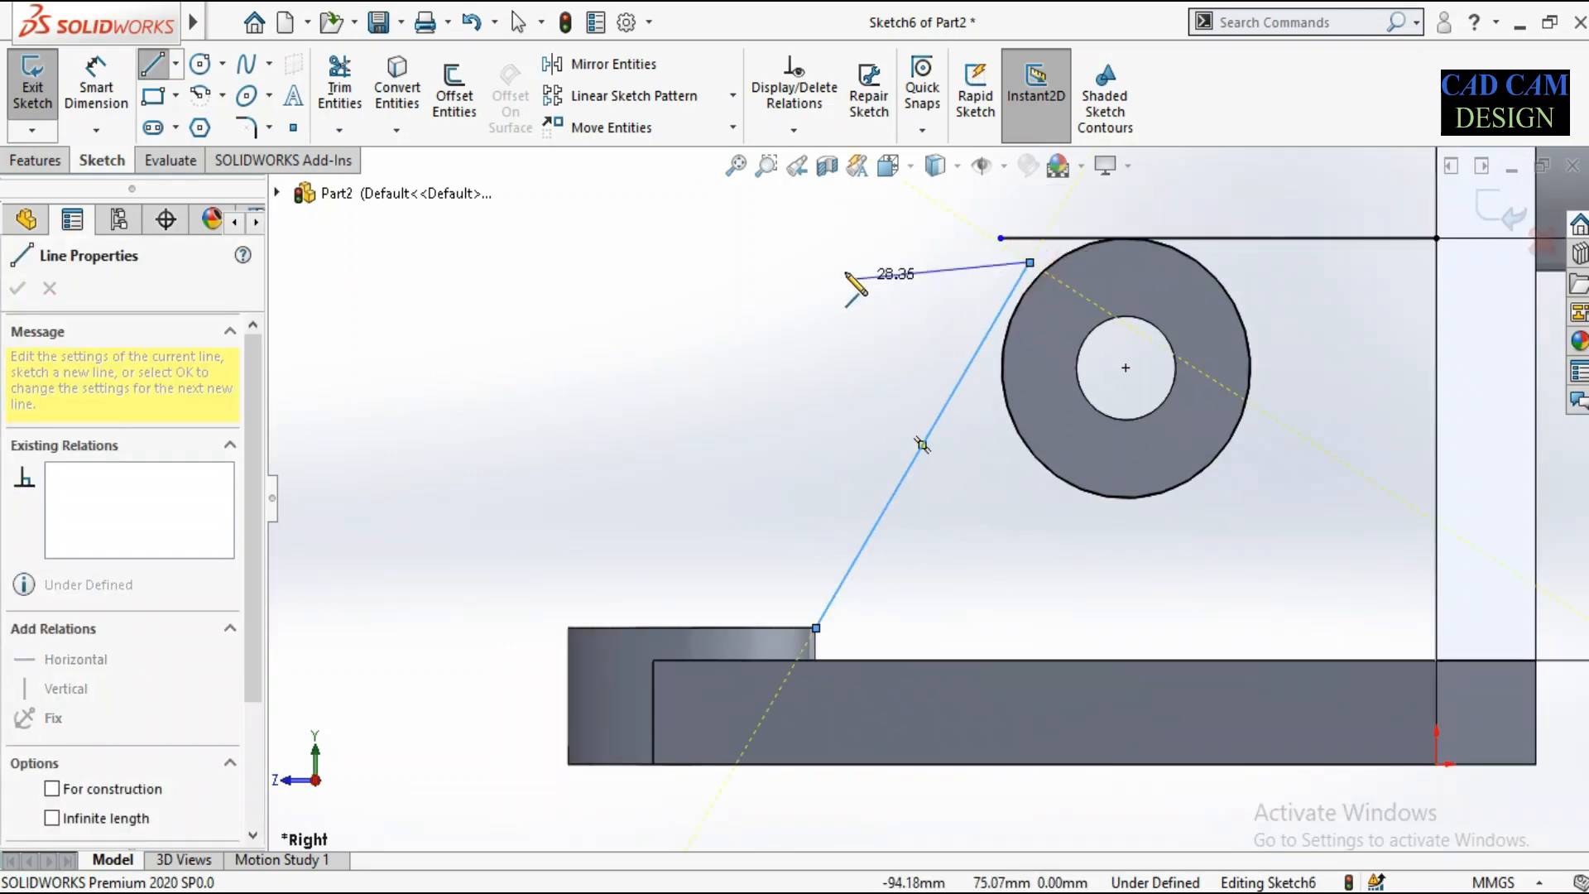
right_click(890, 294)
click(876, 190)
Make the slanted line tangent to the converted boss circle and close the sketch.
scroll(1072, 273, down, 2)
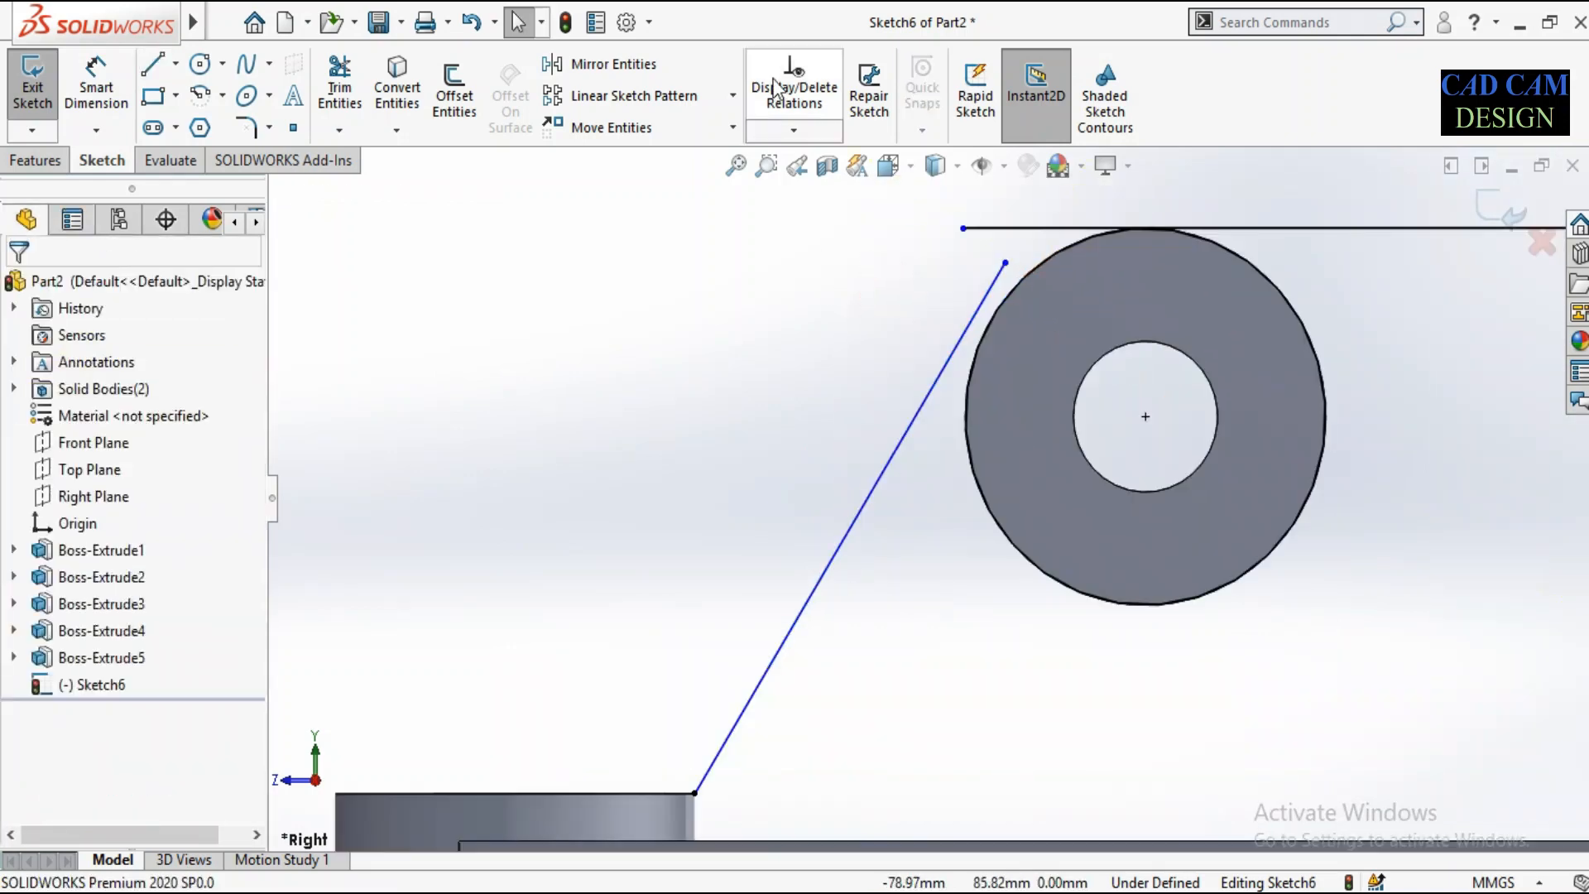
click(787, 130)
click(807, 184)
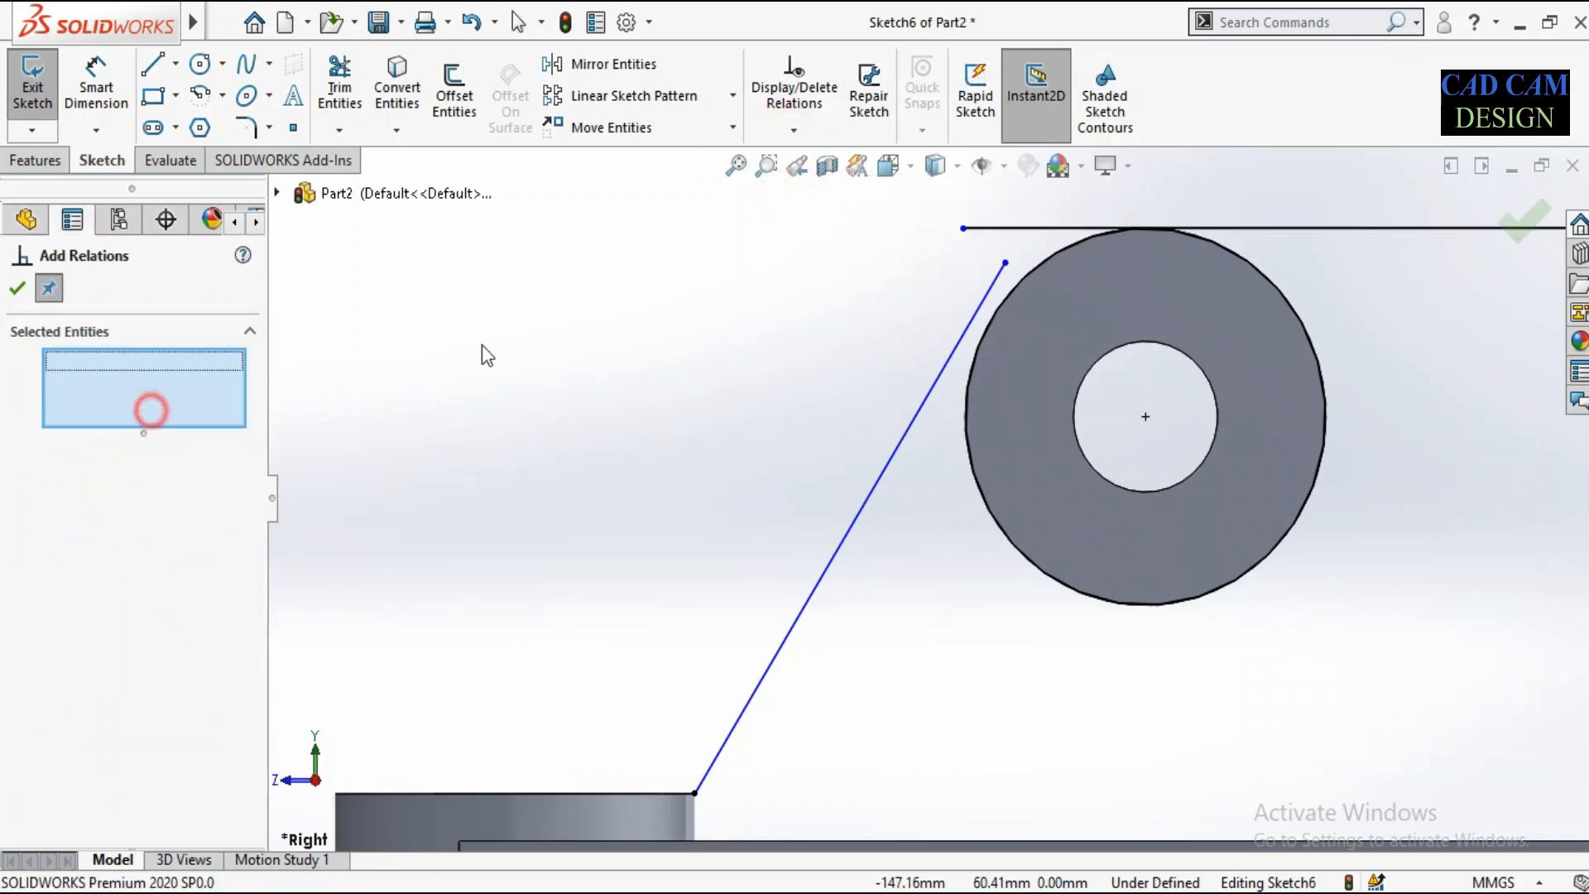
click(1004, 302)
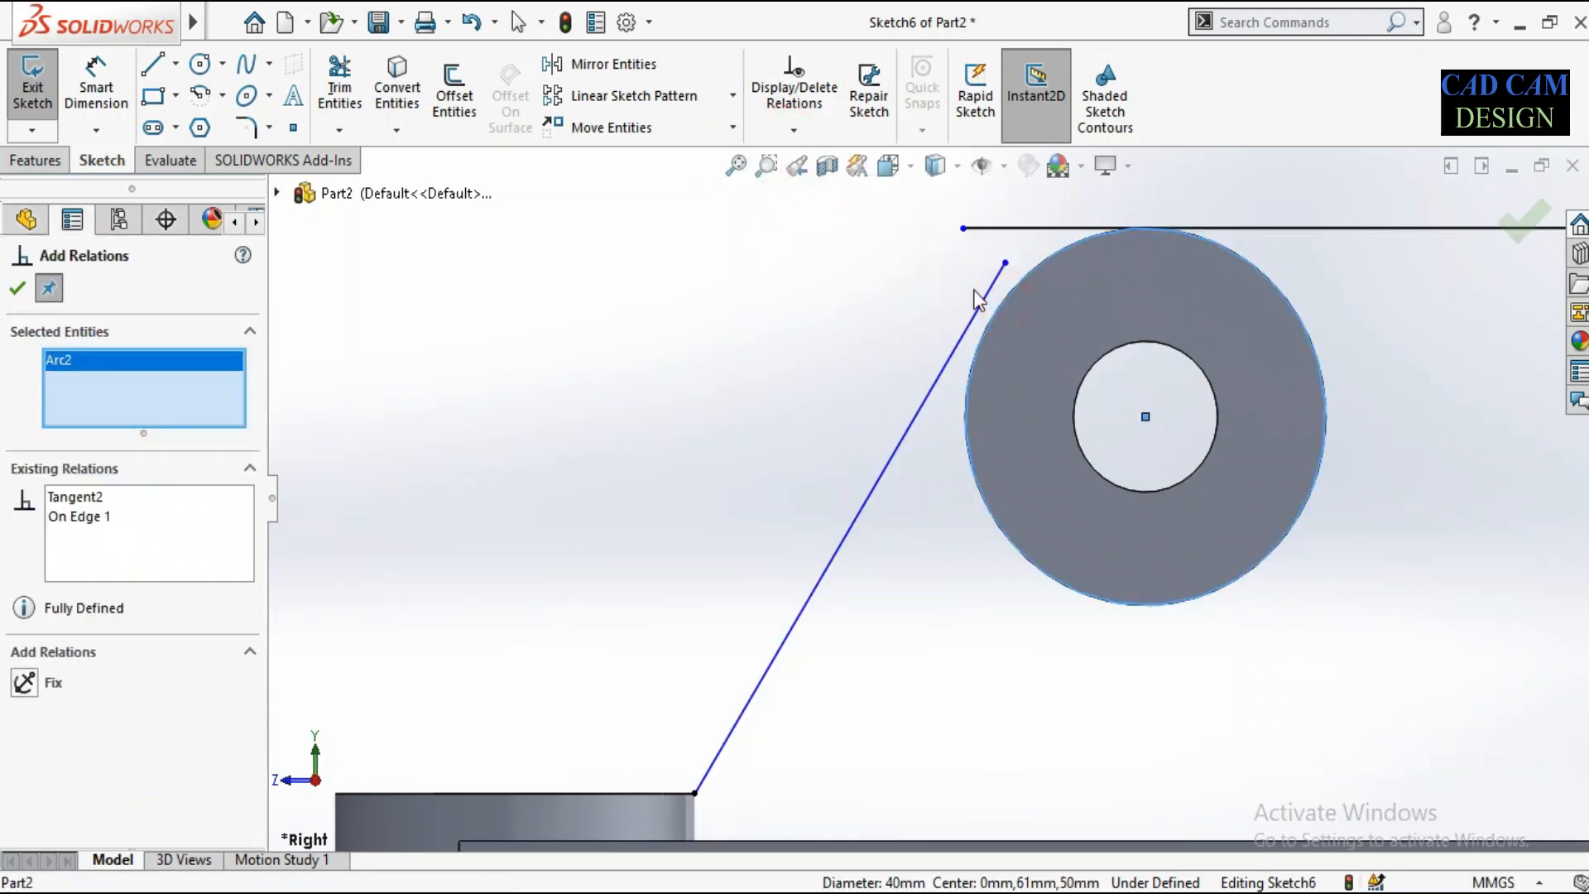
click(984, 299)
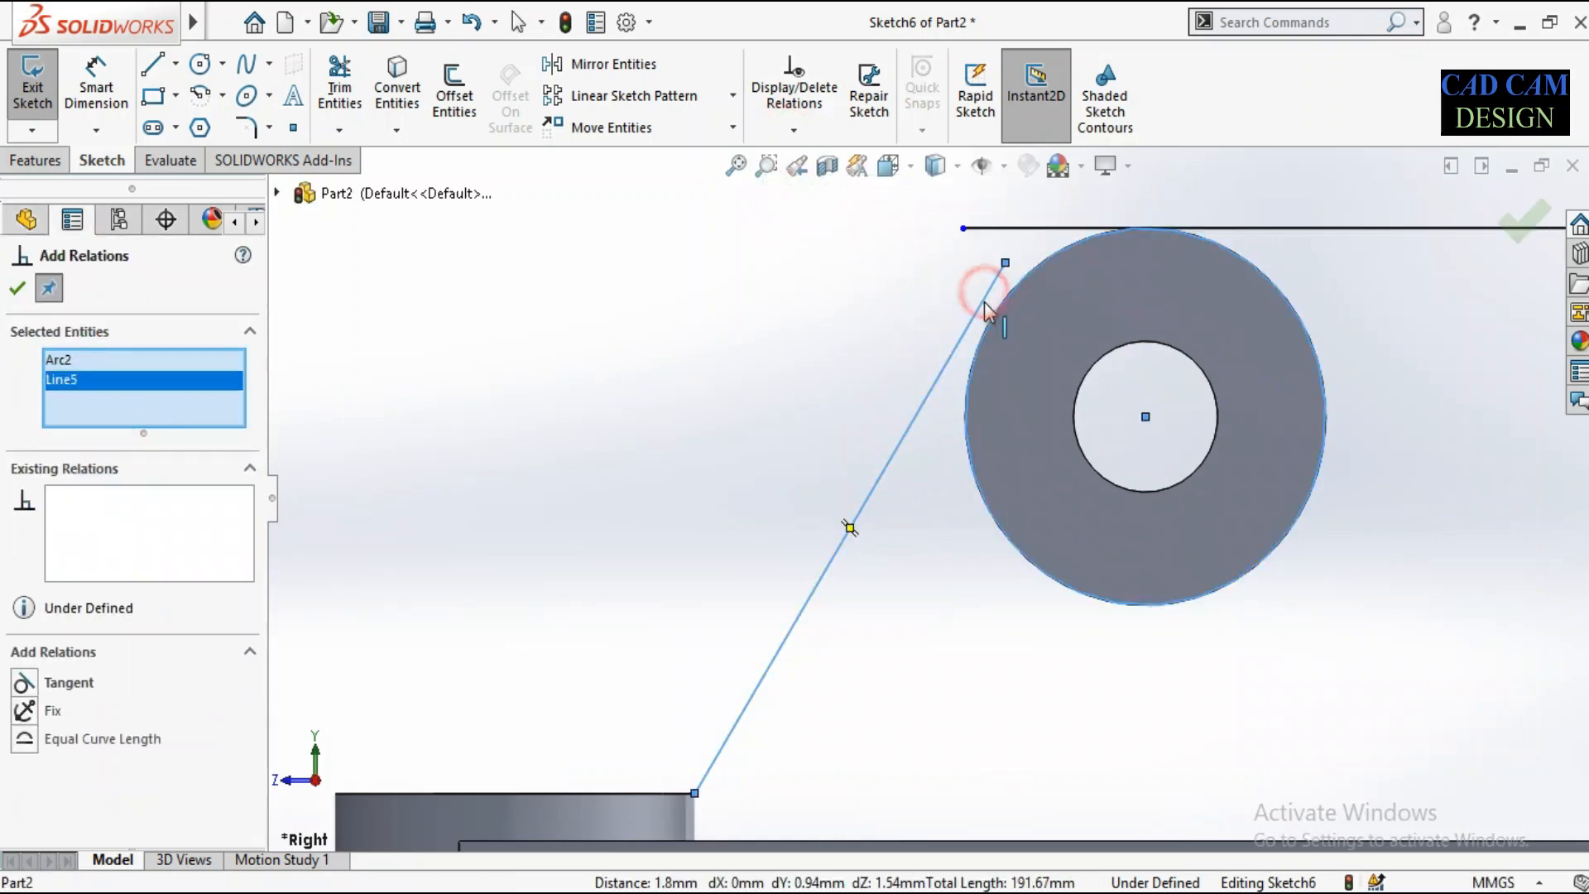
click(66, 683)
click(17, 289)
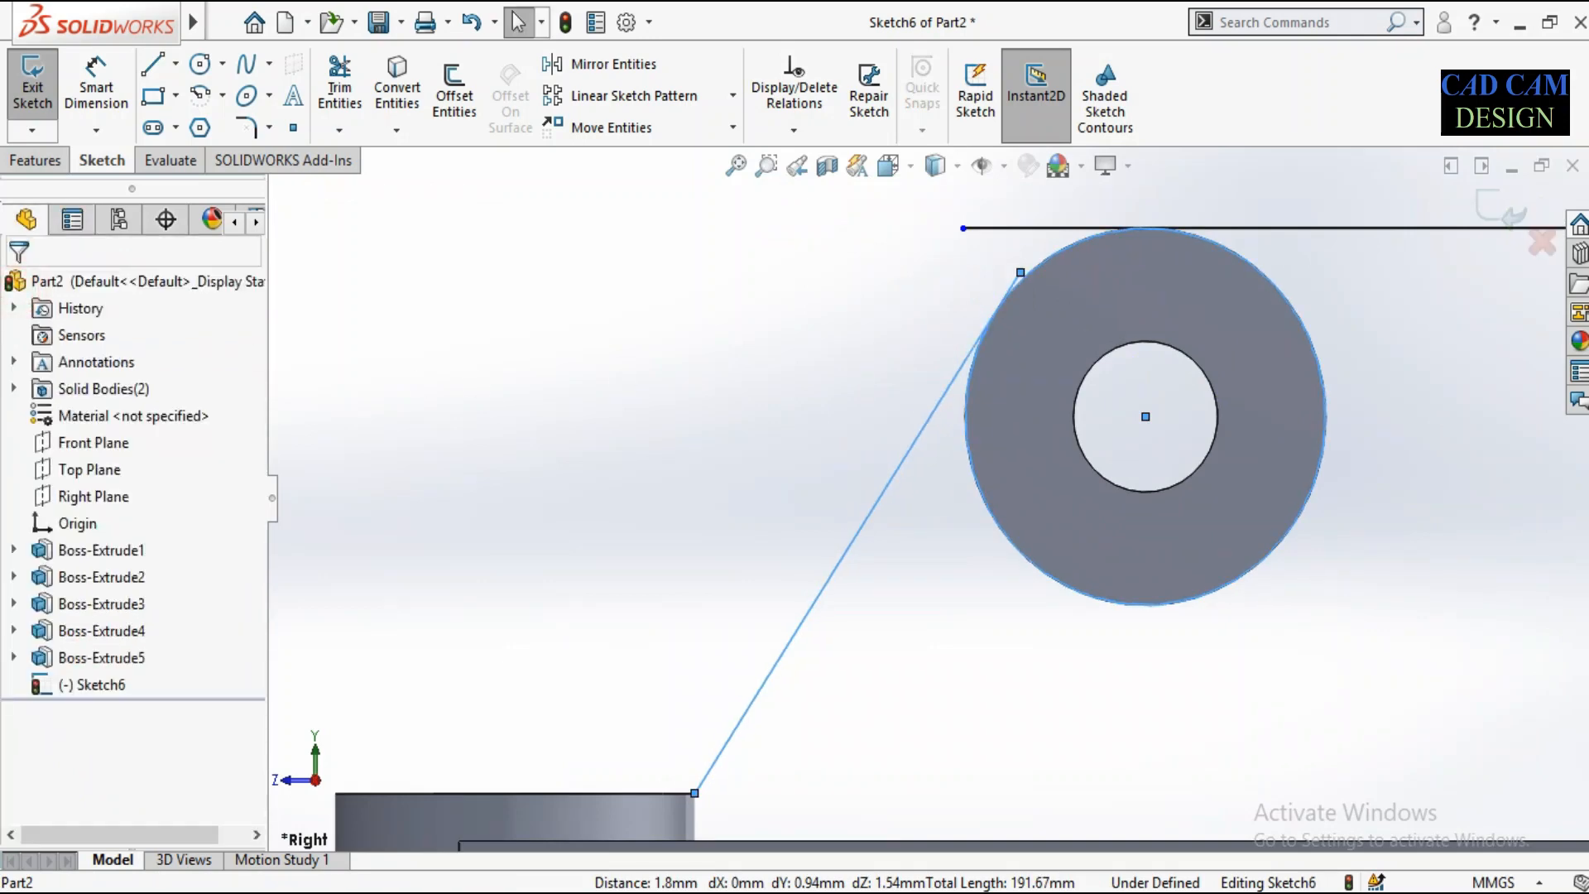
click(1492, 202)
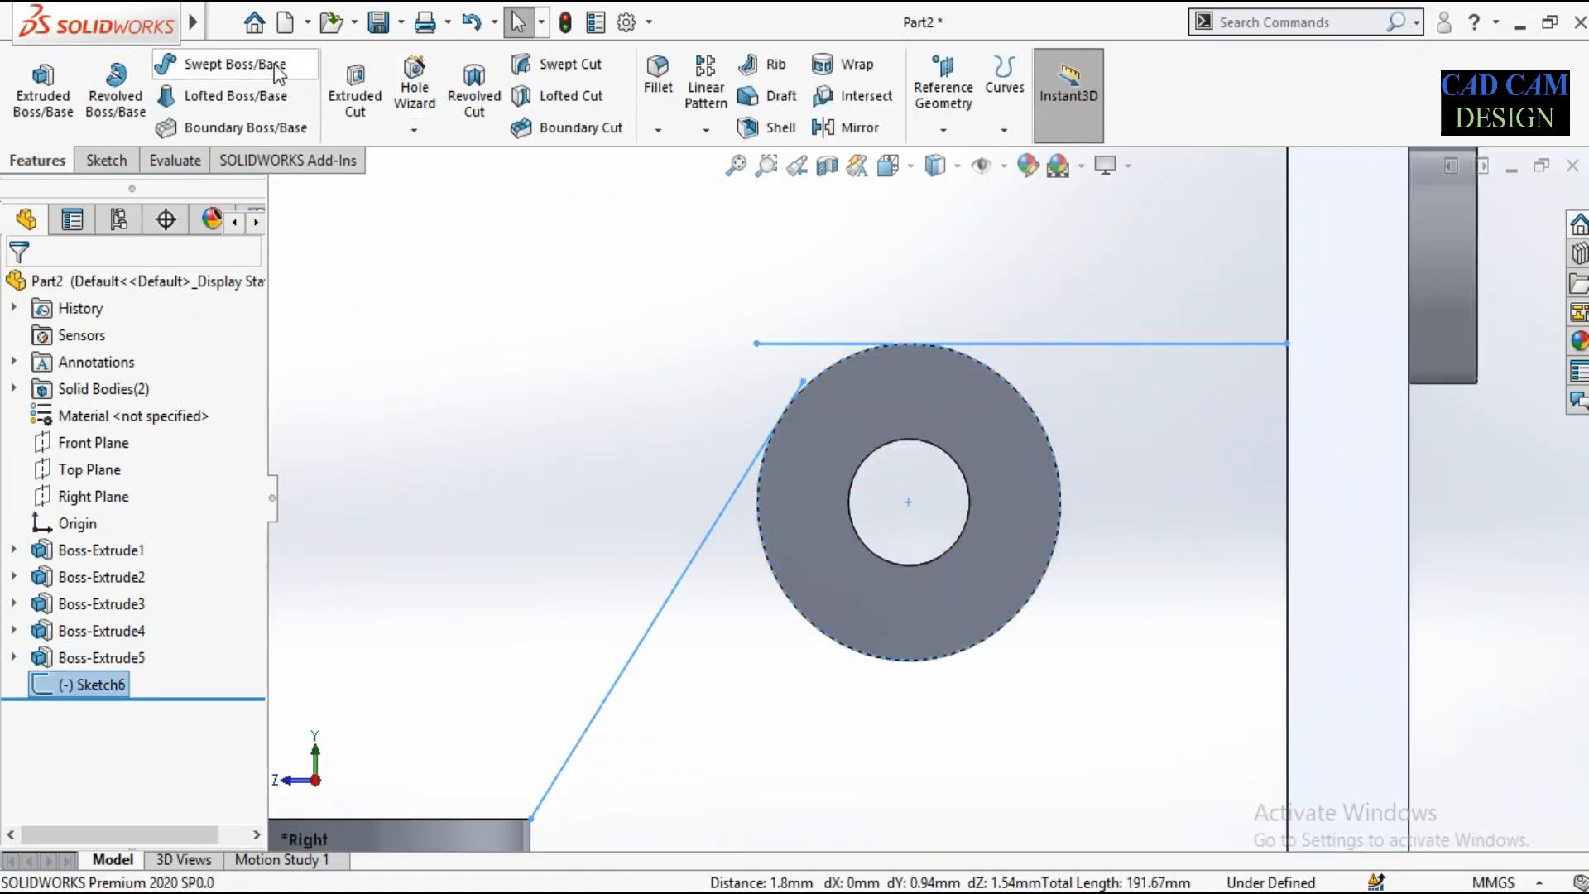
Reopen the rib sketch and trim both lines' overhanging ends back to their tangent points on the boss circle.
scroll(943, 365, down, 1)
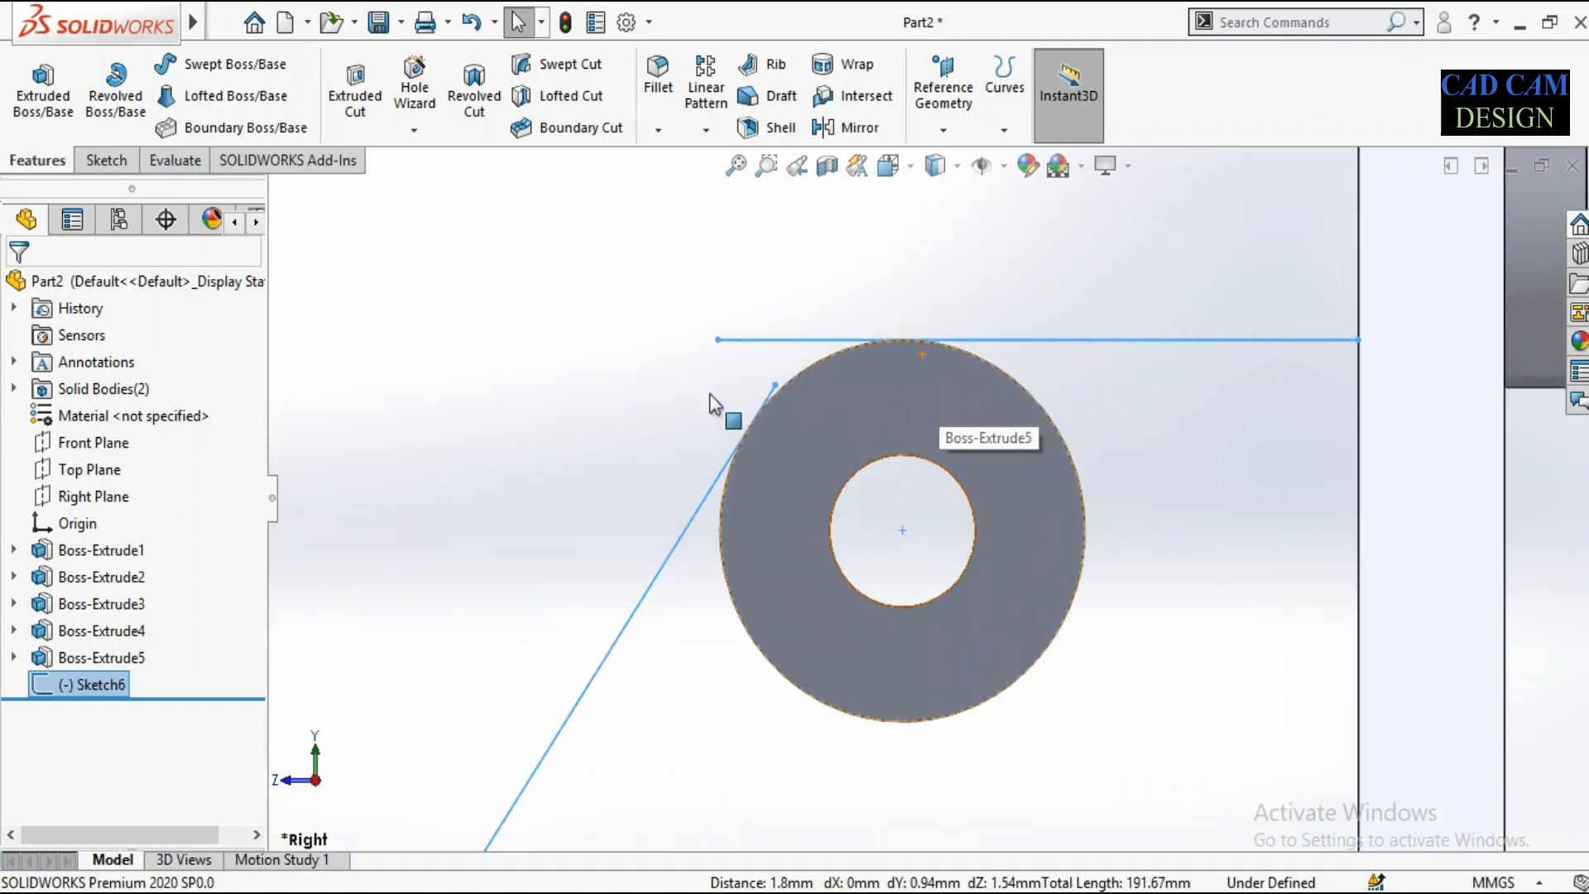
right_click(77, 684)
click(102, 356)
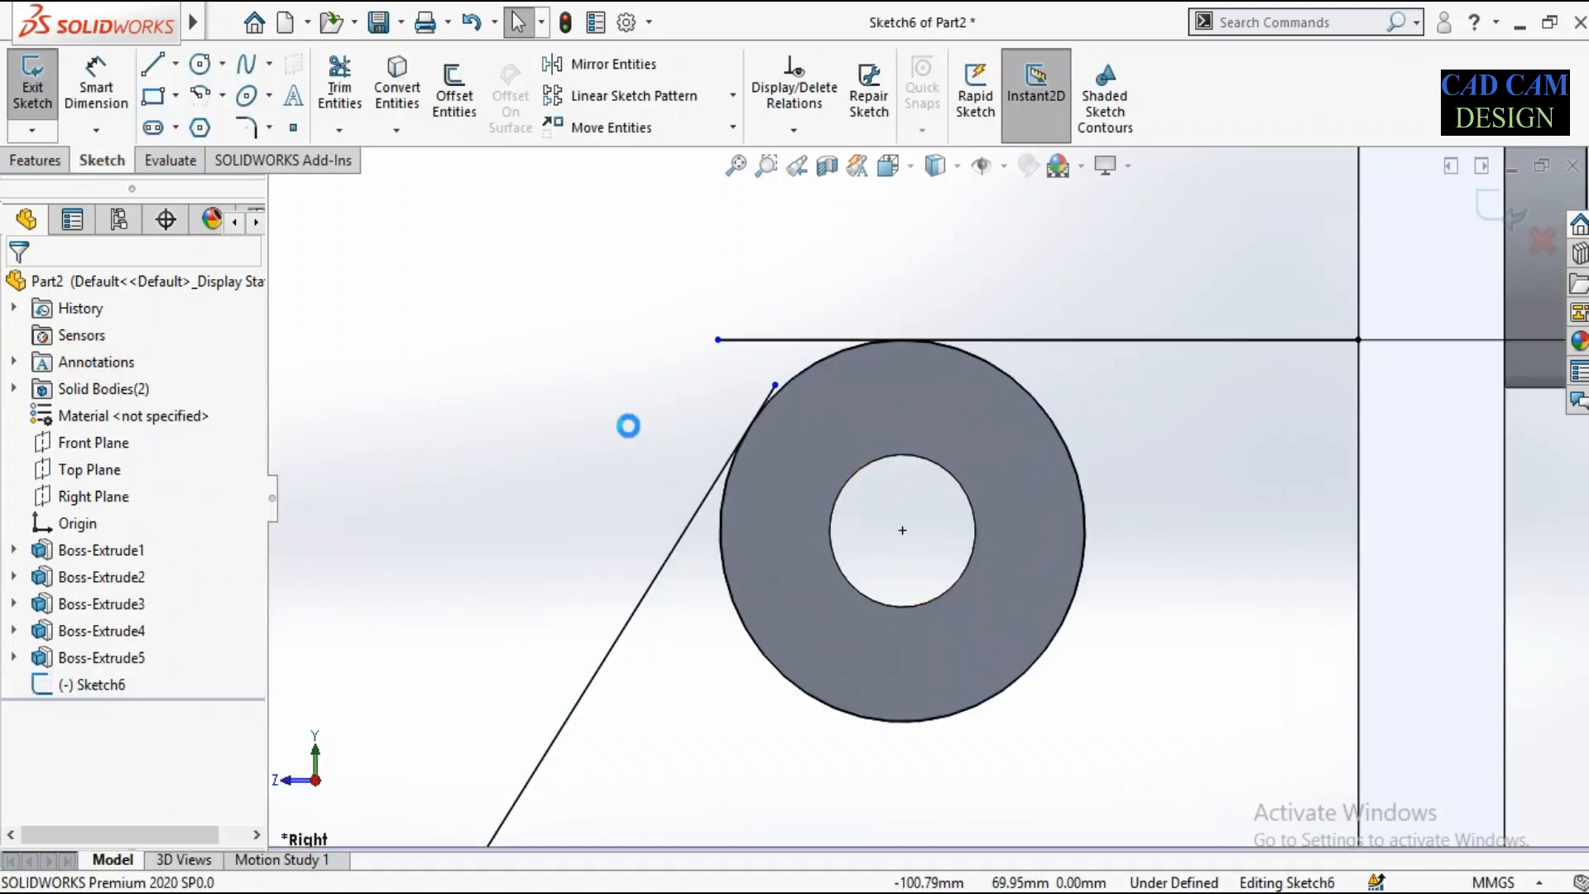
scroll(746, 345, down, 2)
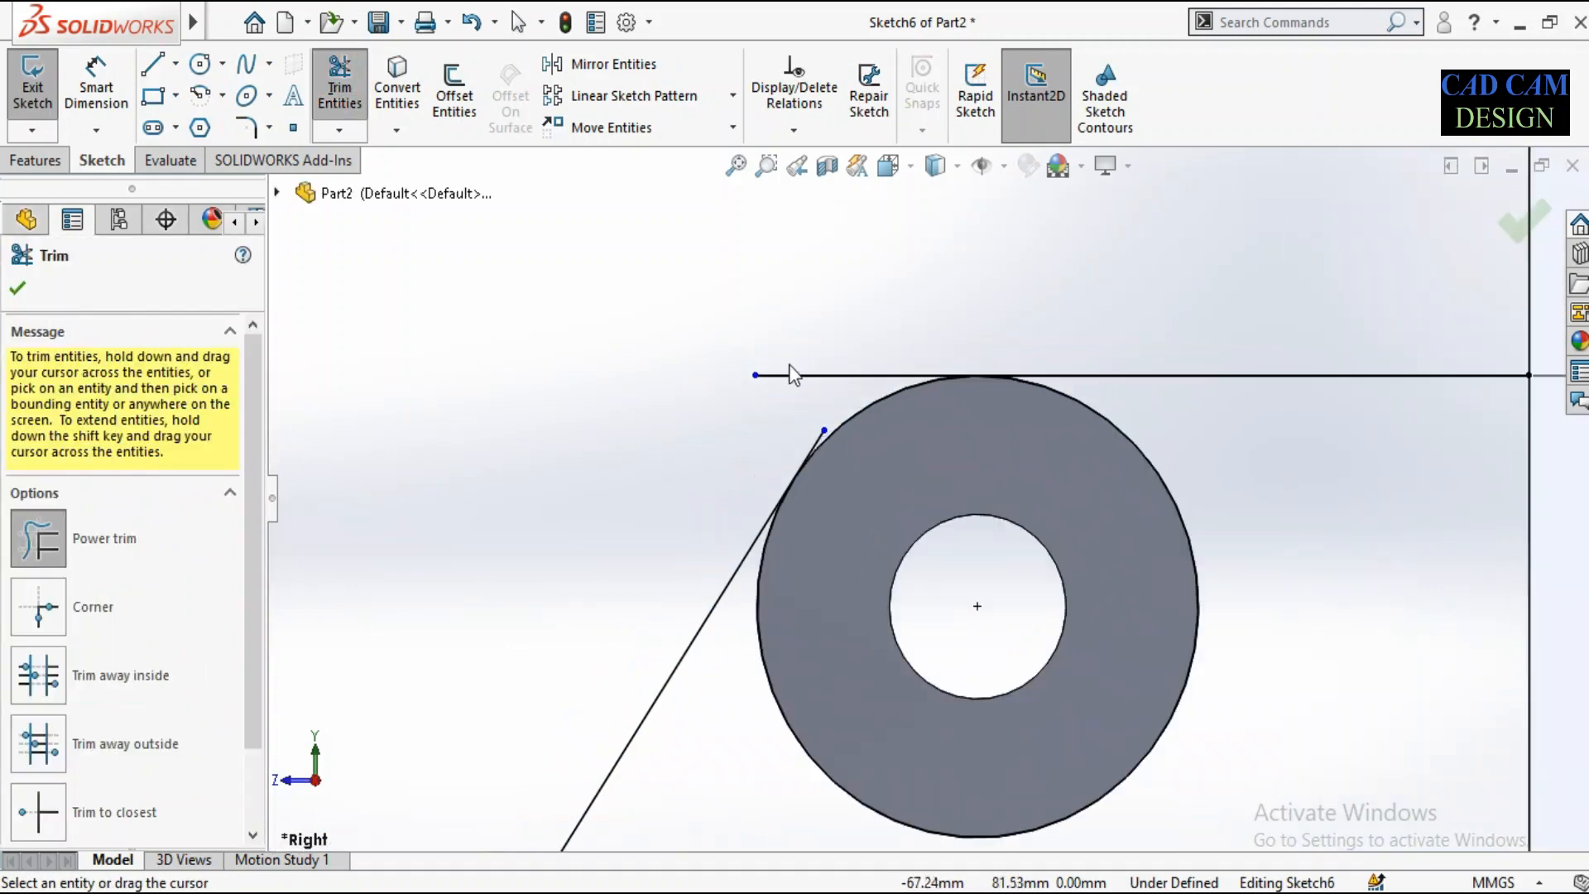
scroll(790, 420, down, 7)
drag(845, 459, 890, 477)
scroll(752, 360, up, 5)
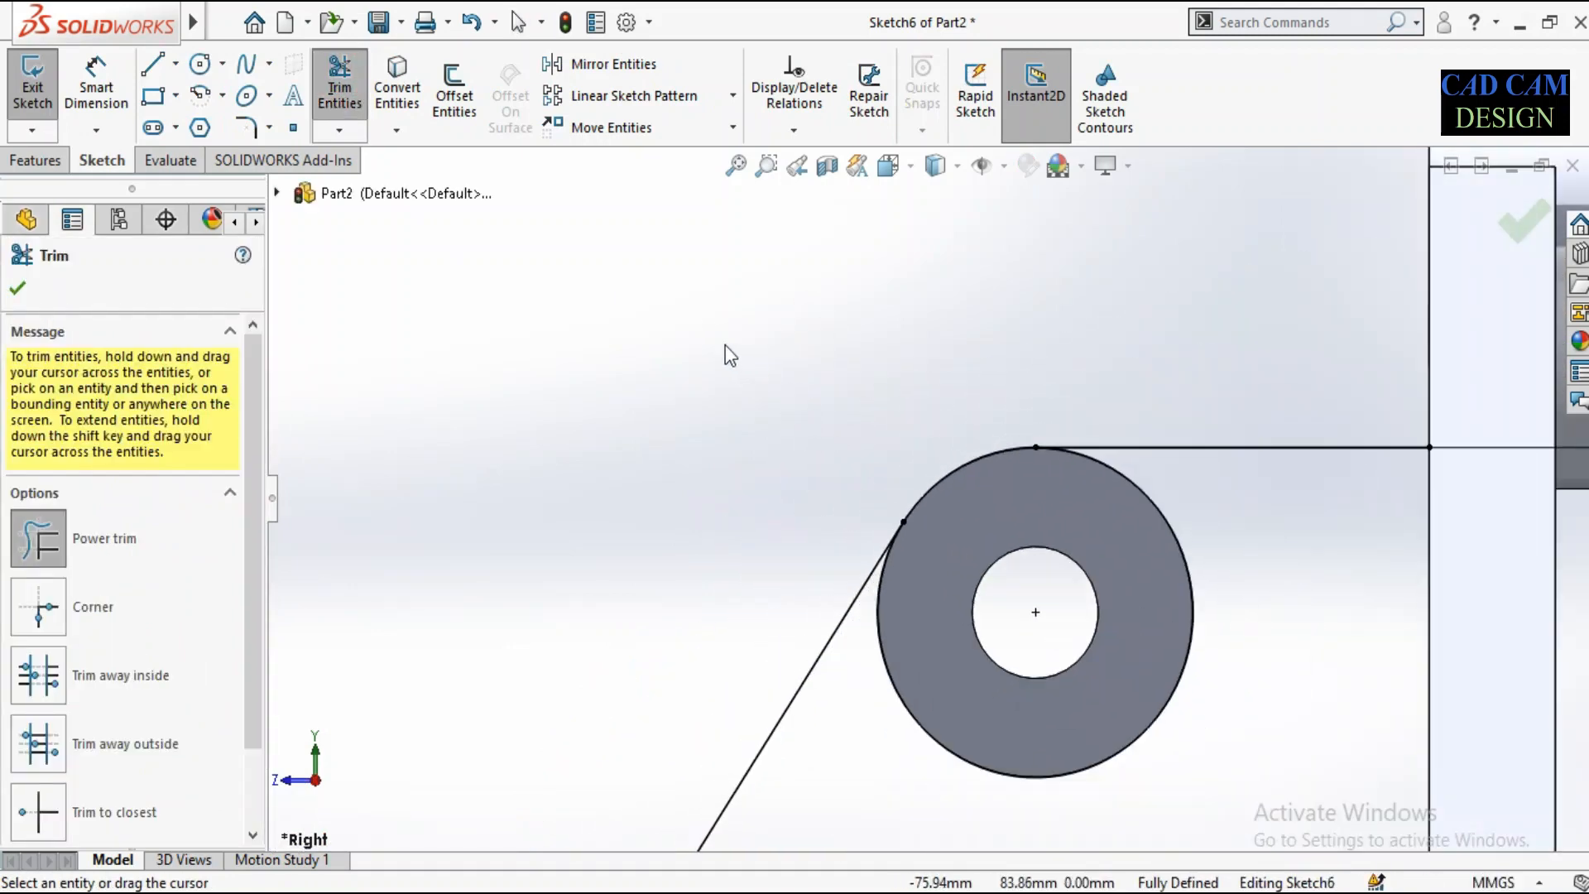
Trim away the converted boss circle, leaving only the two lines in the rib sketch.
scroll(802, 405, up, 7)
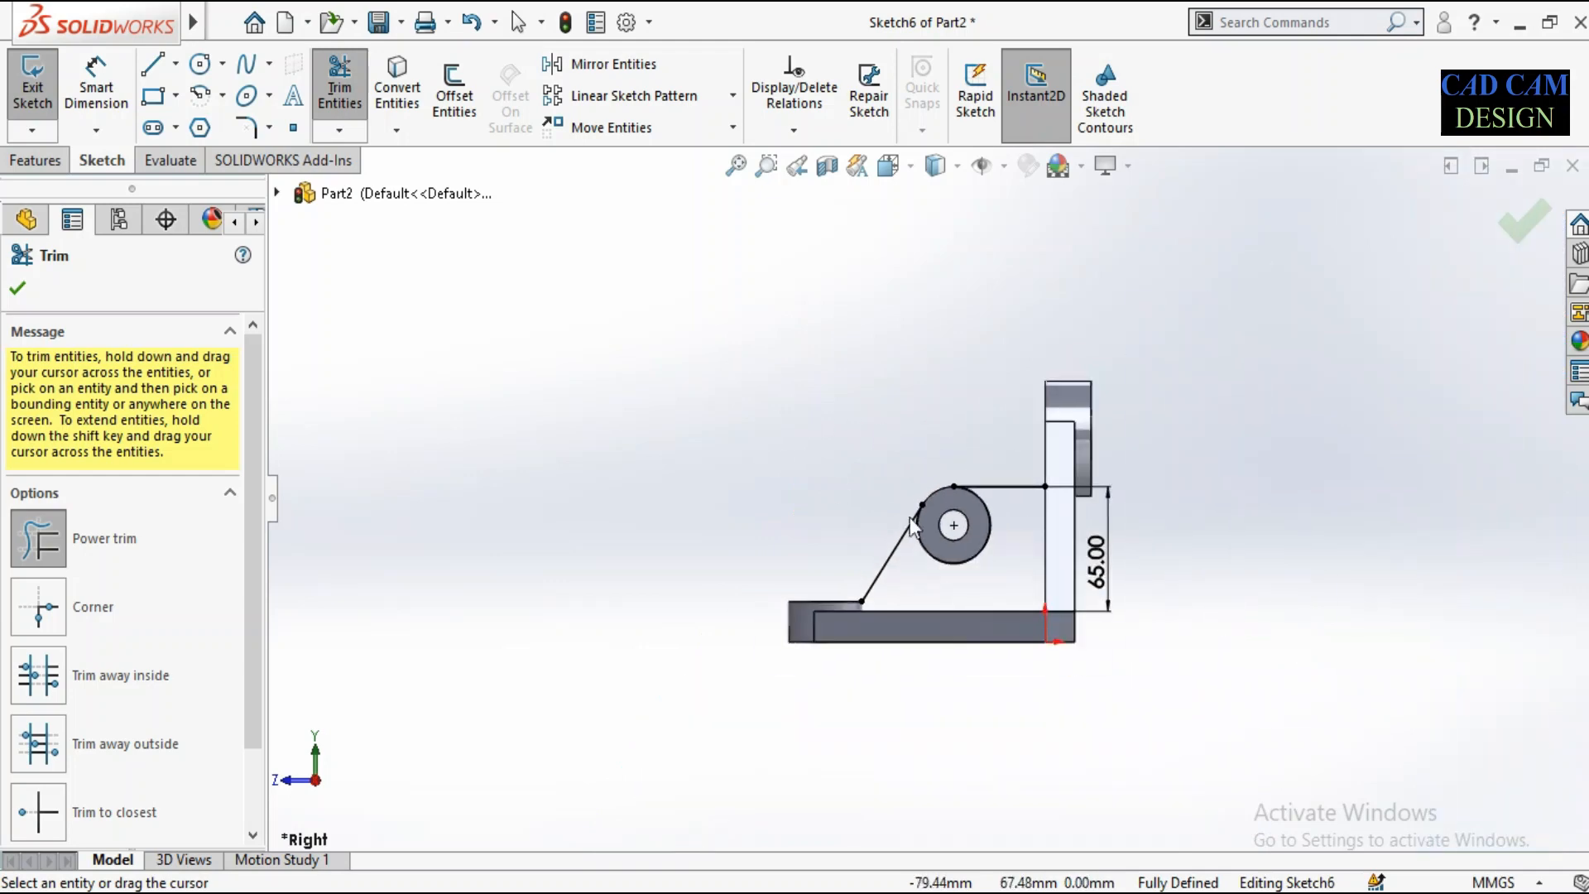
middle_drag(925, 515, 965, 582)
scroll(966, 505, down, 6)
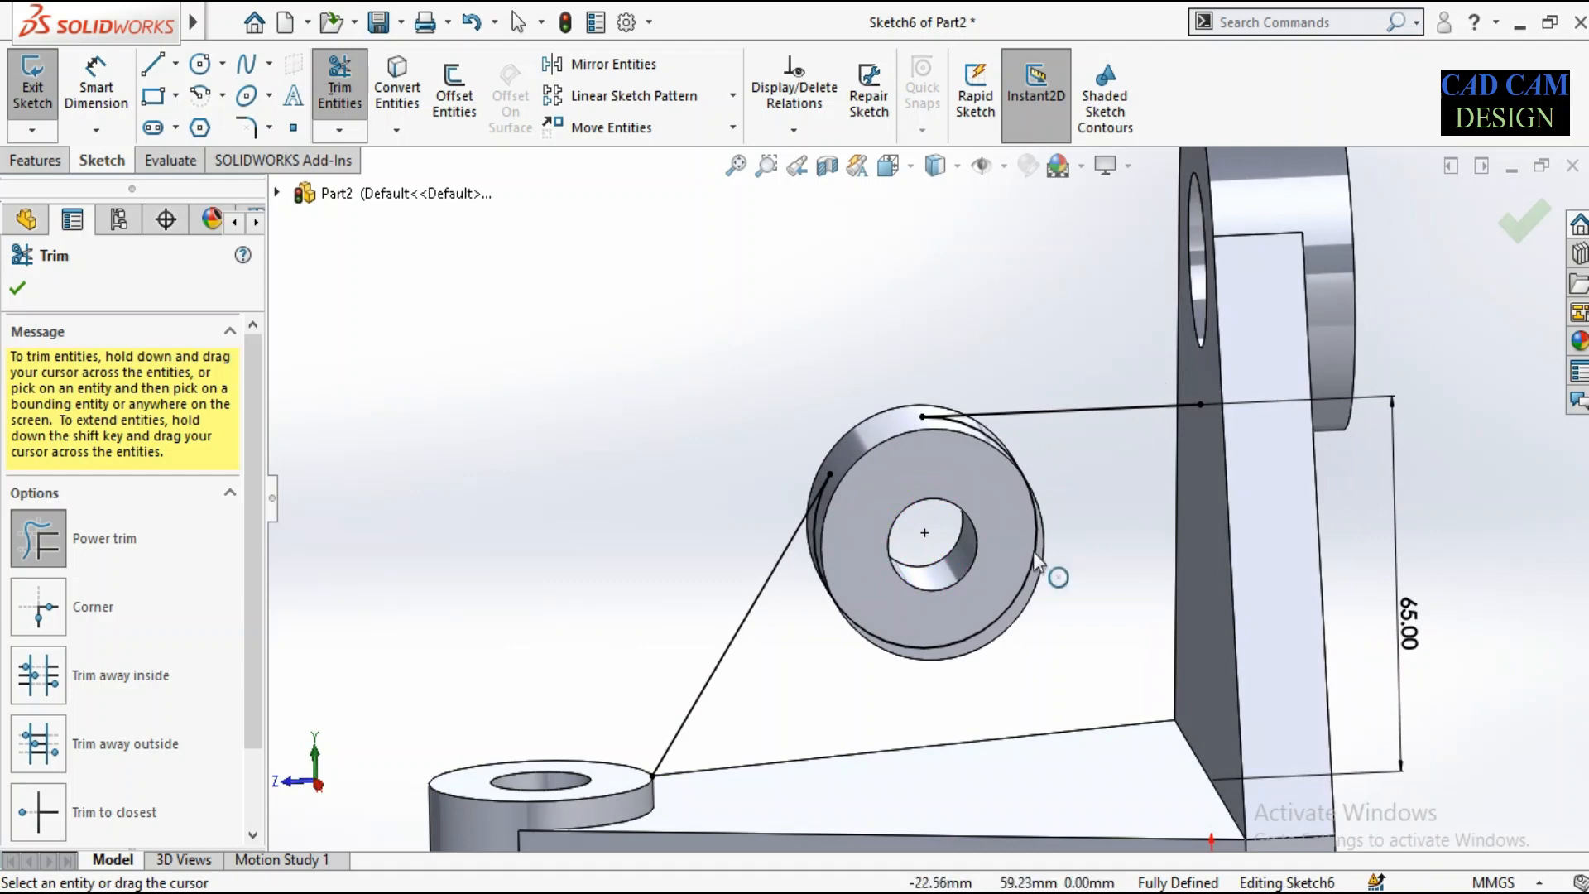
drag(1033, 551, 1019, 596)
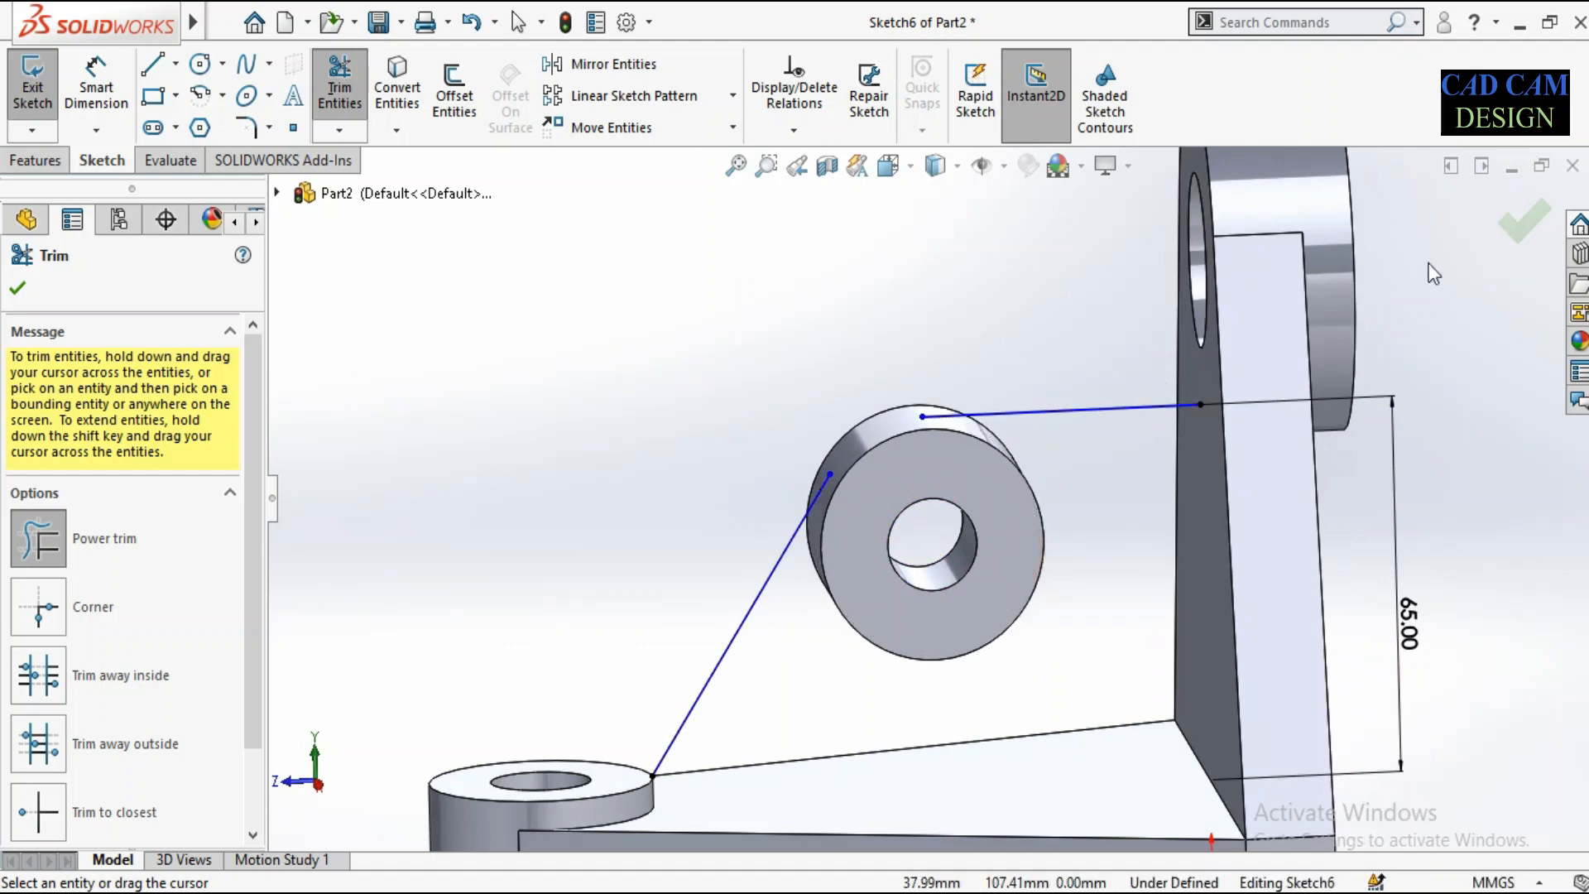
click(1513, 223)
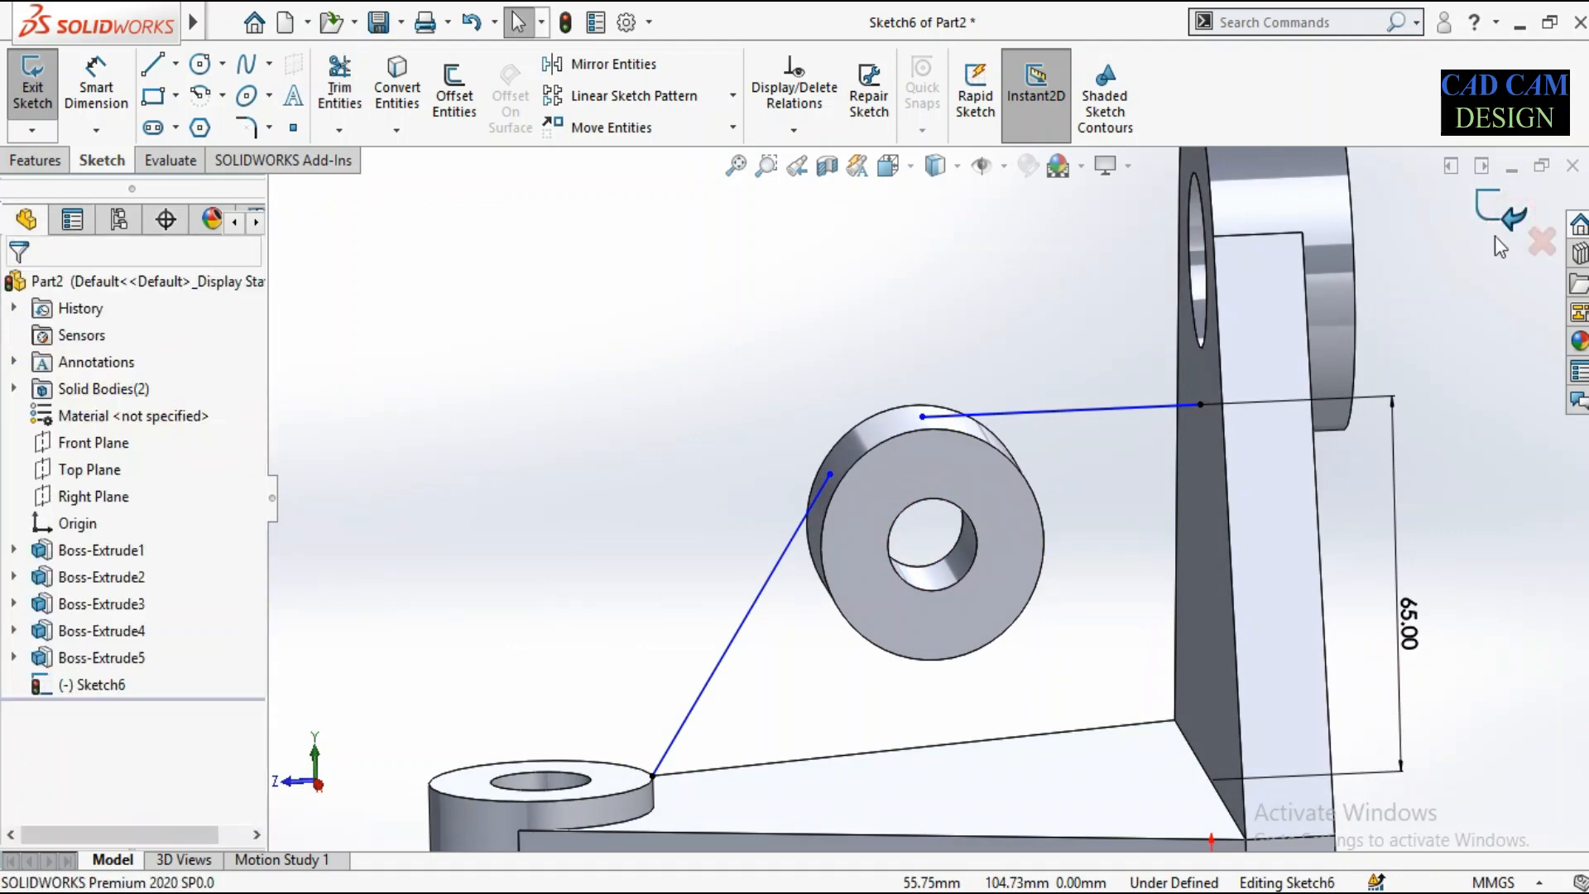
Try to create a rib from the two separate lines, extruded parallel to the sketch.
click(31, 159)
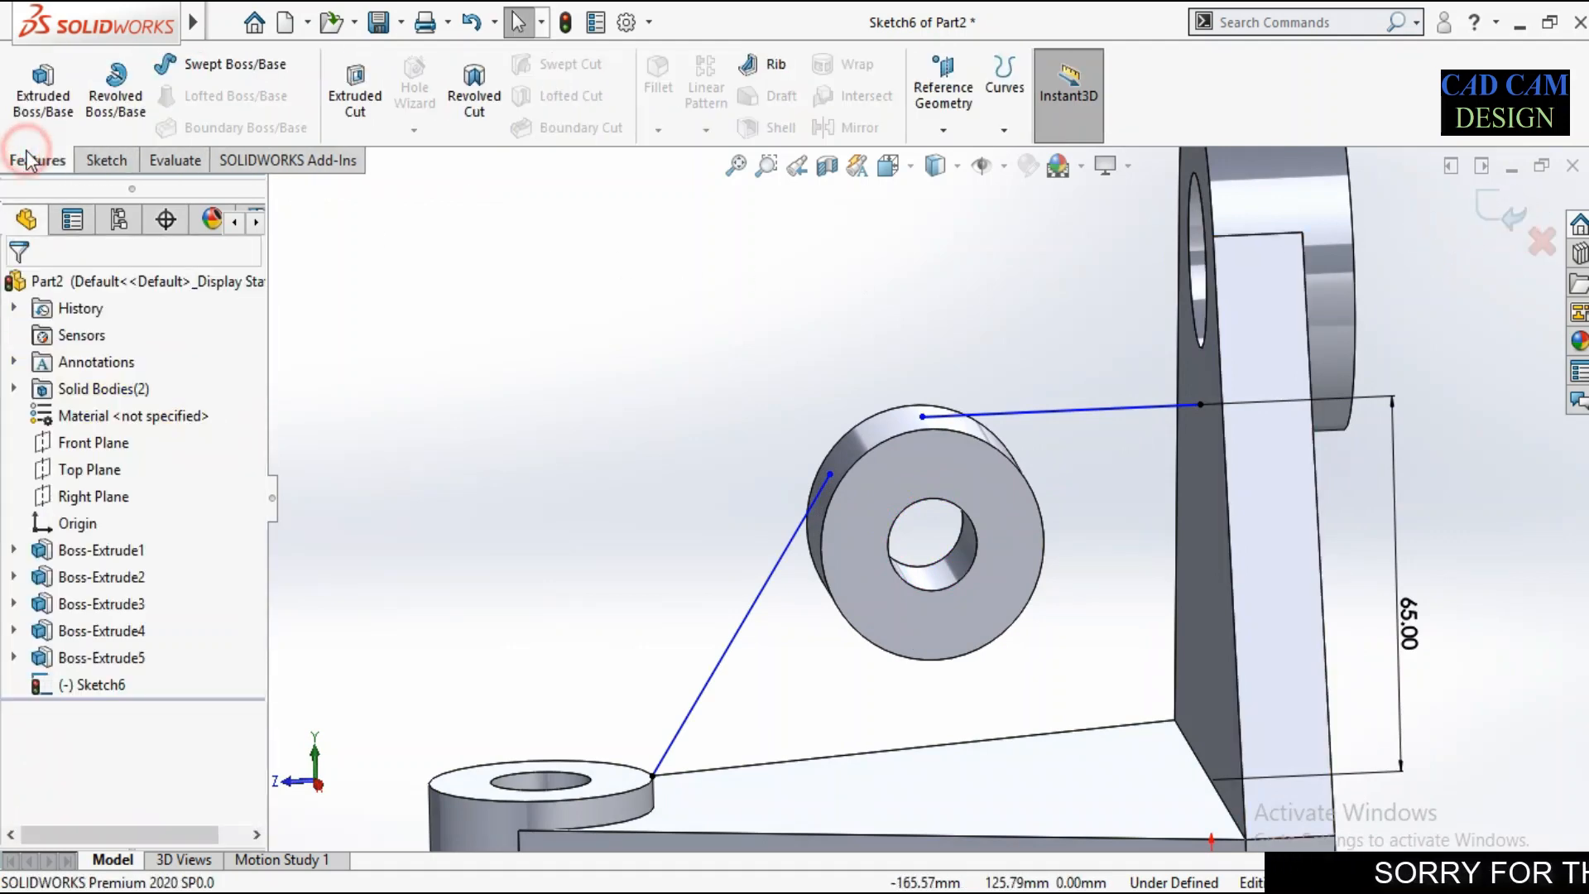
click(768, 67)
scroll(880, 379, up, 4)
middle_drag(997, 461, 1053, 548)
scroll(1054, 548, down, 3)
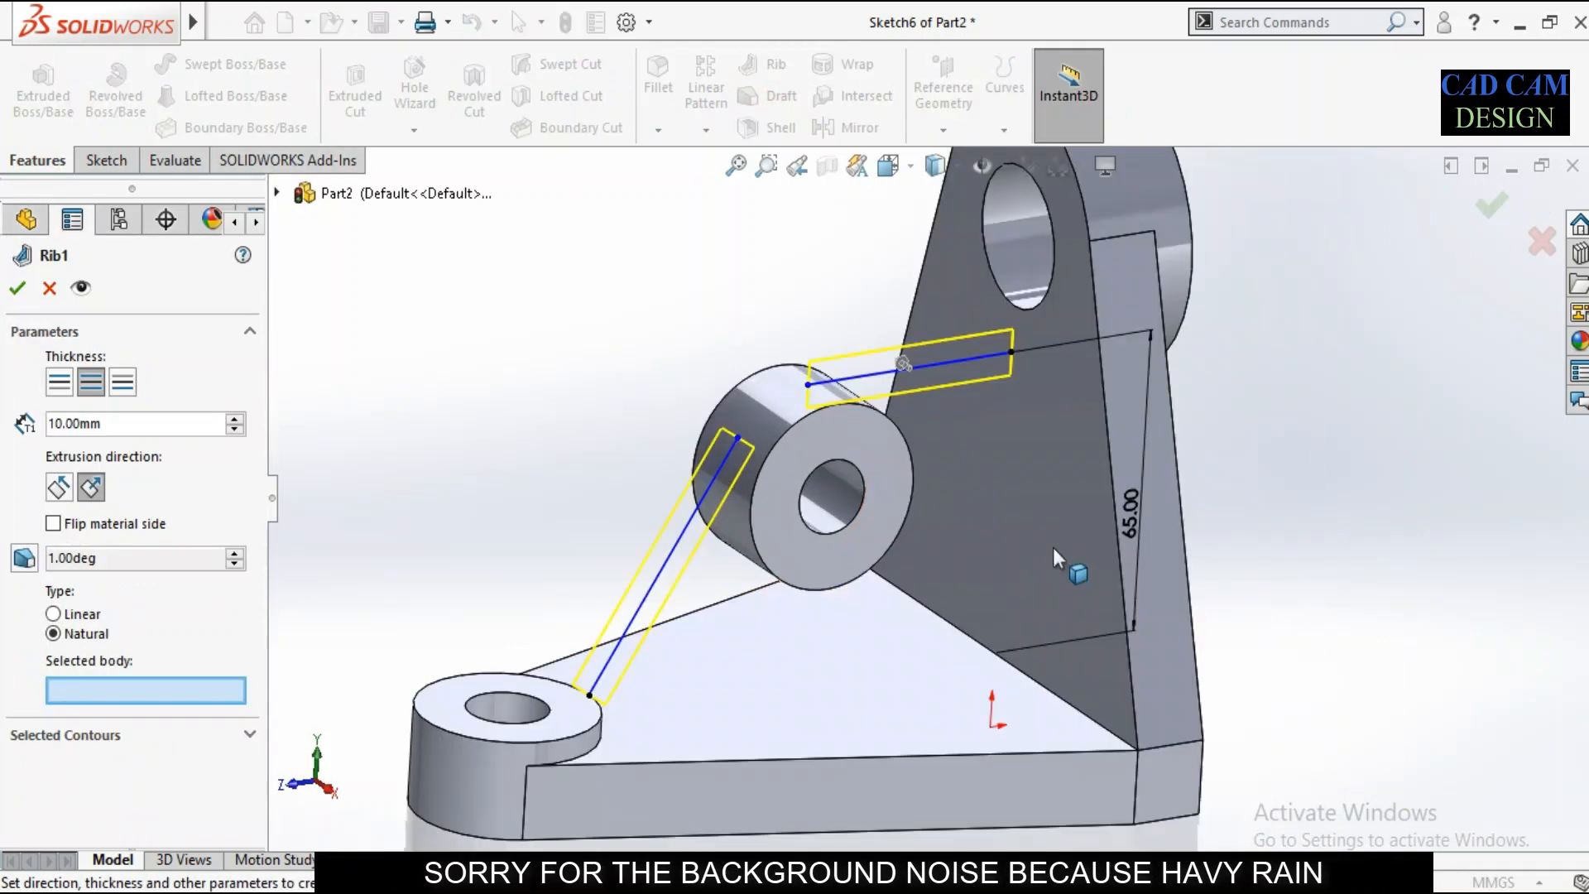
click(59, 488)
middle_drag(897, 493, 920, 490)
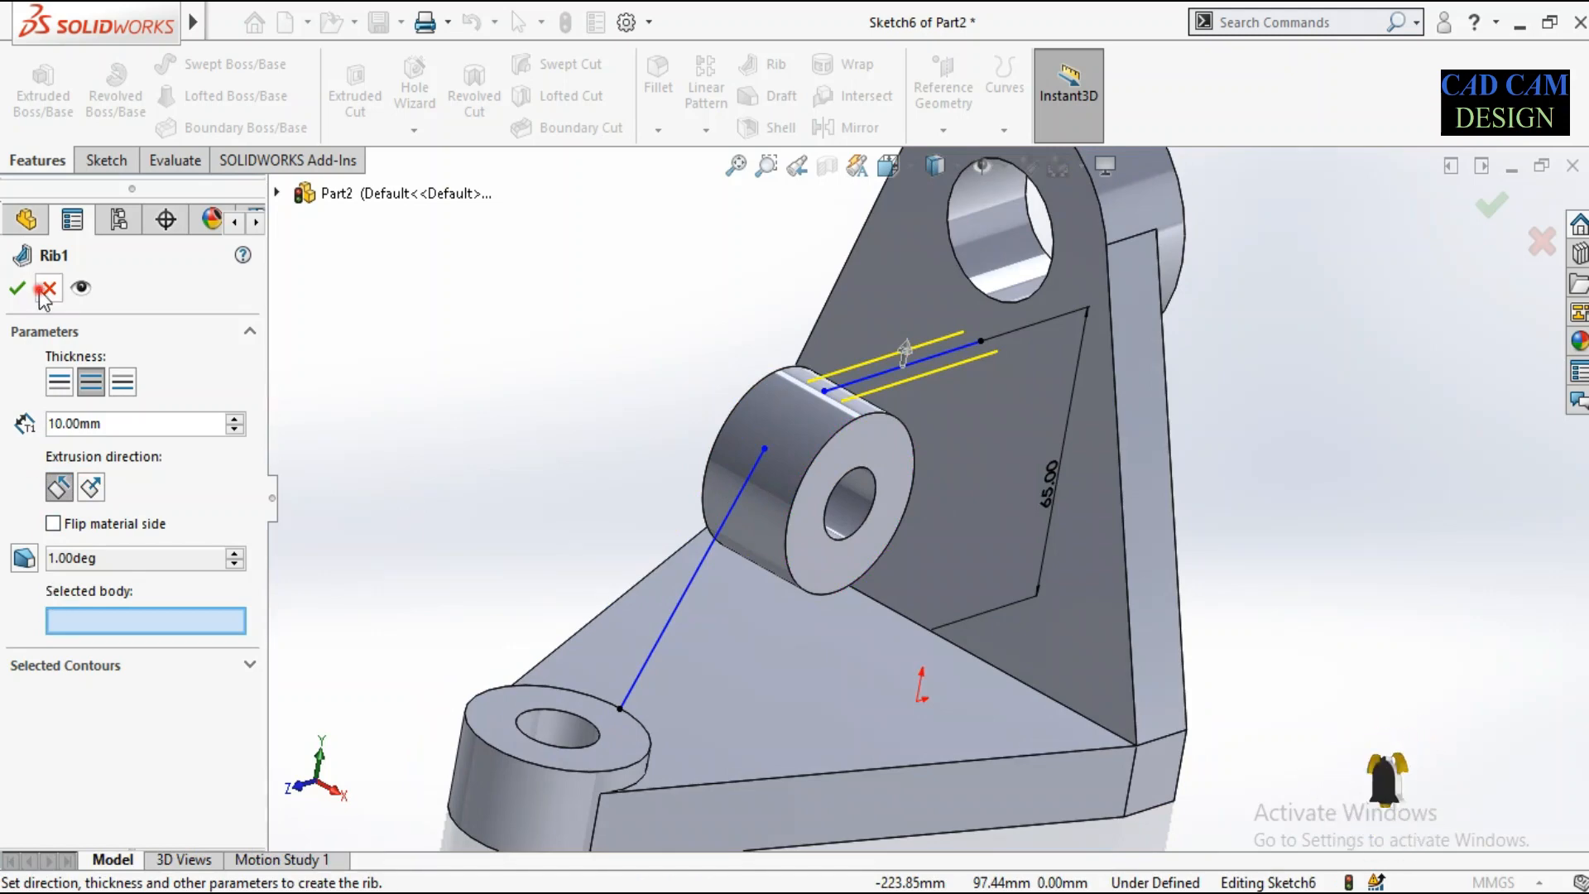
key(Escape)
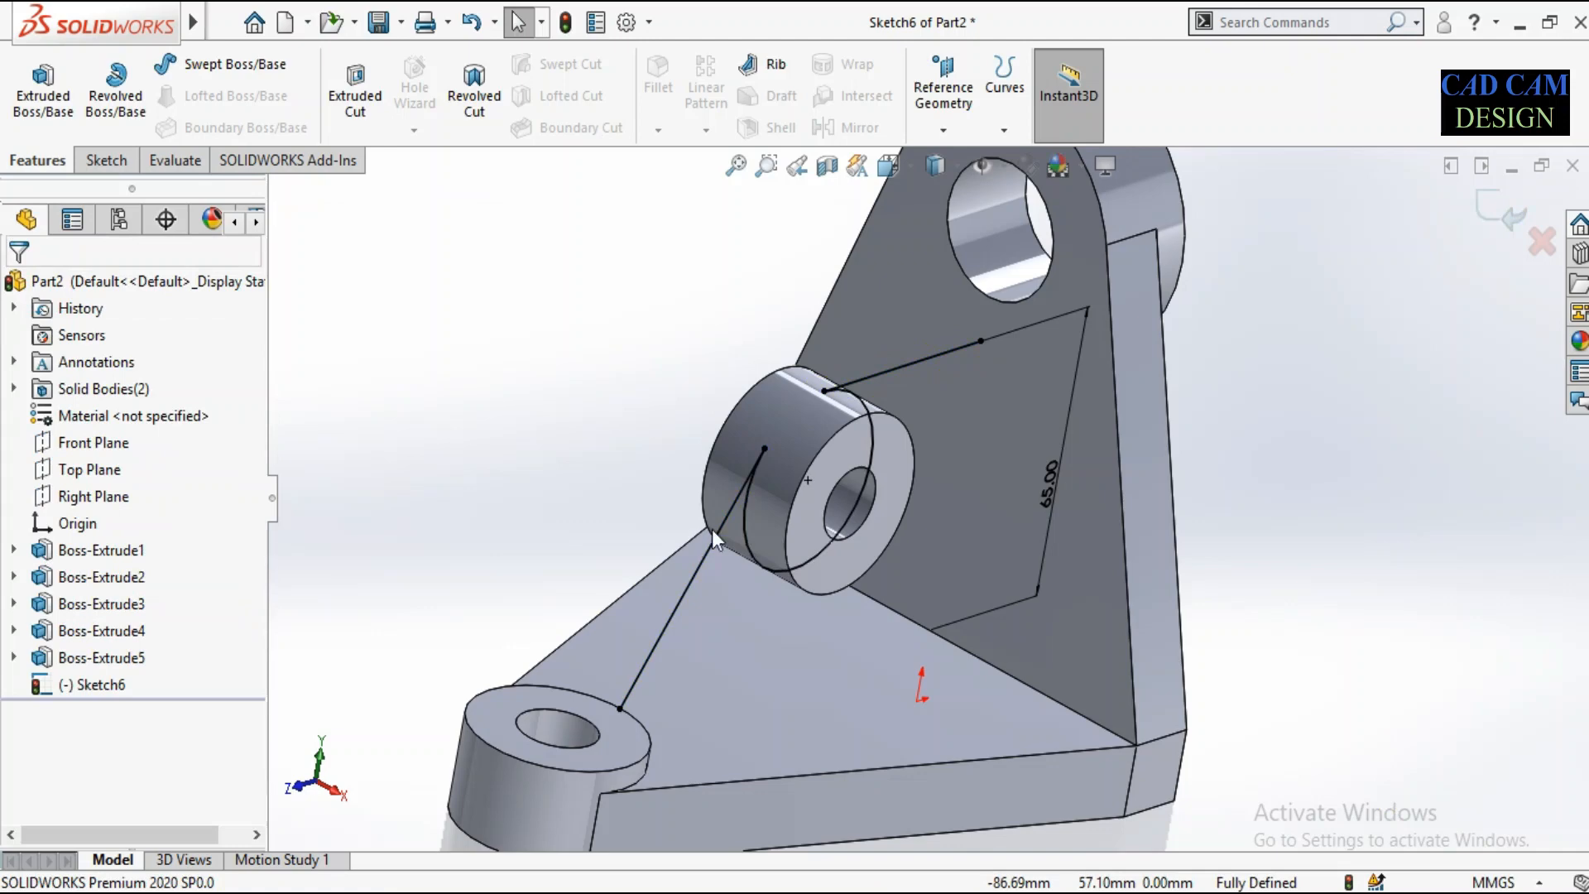
Close the sketch and start a rib from it with a thickness of 12 mm.
click(1513, 213)
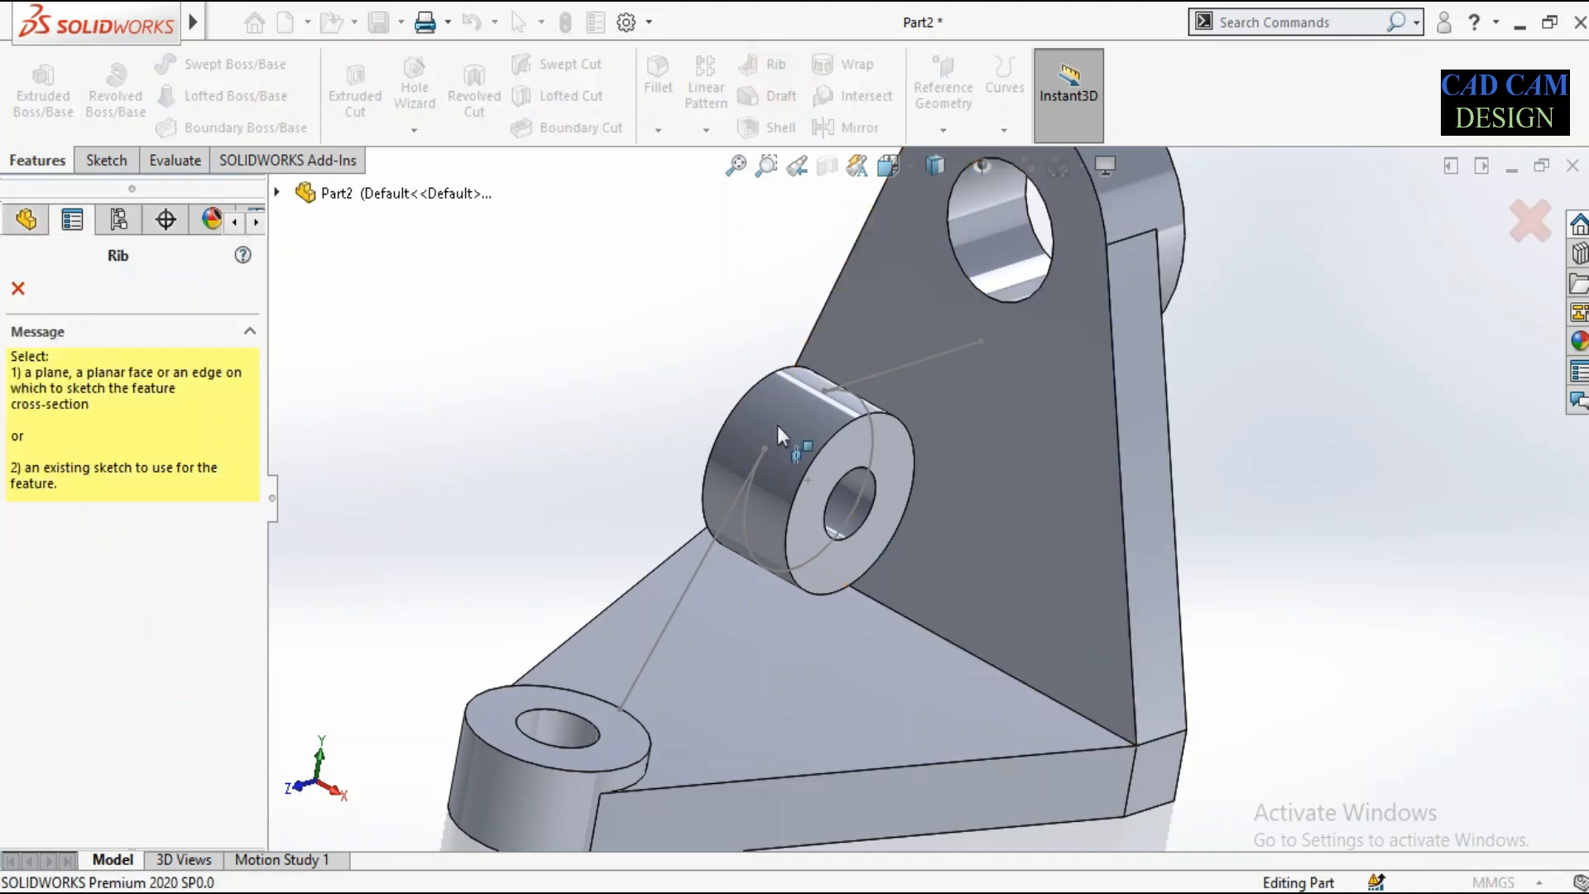
click(878, 378)
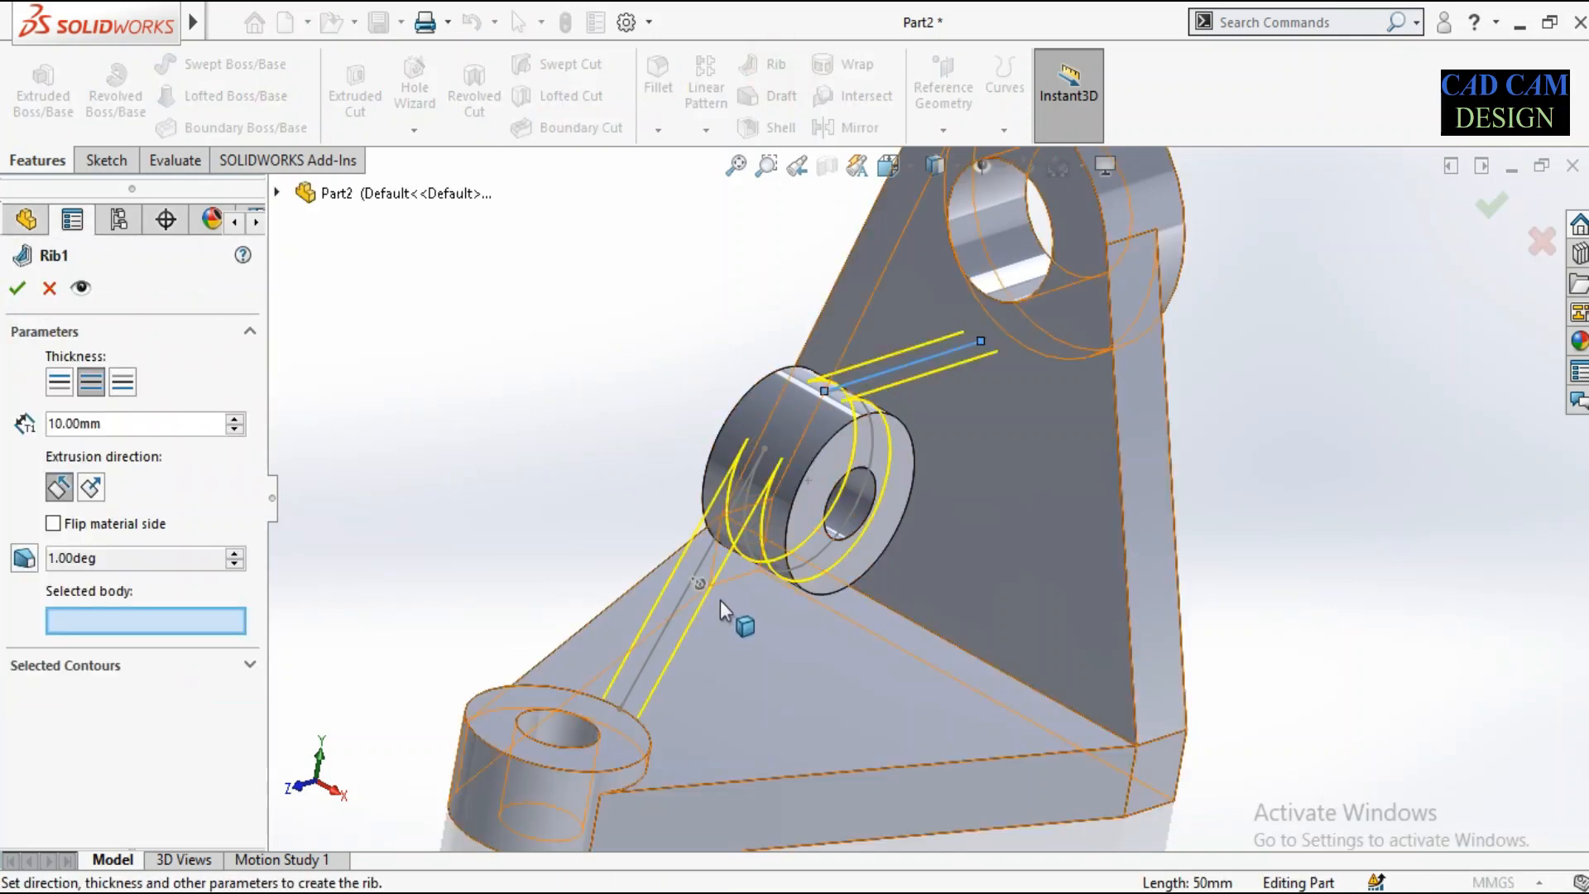
middle_drag(733, 618, 649, 414)
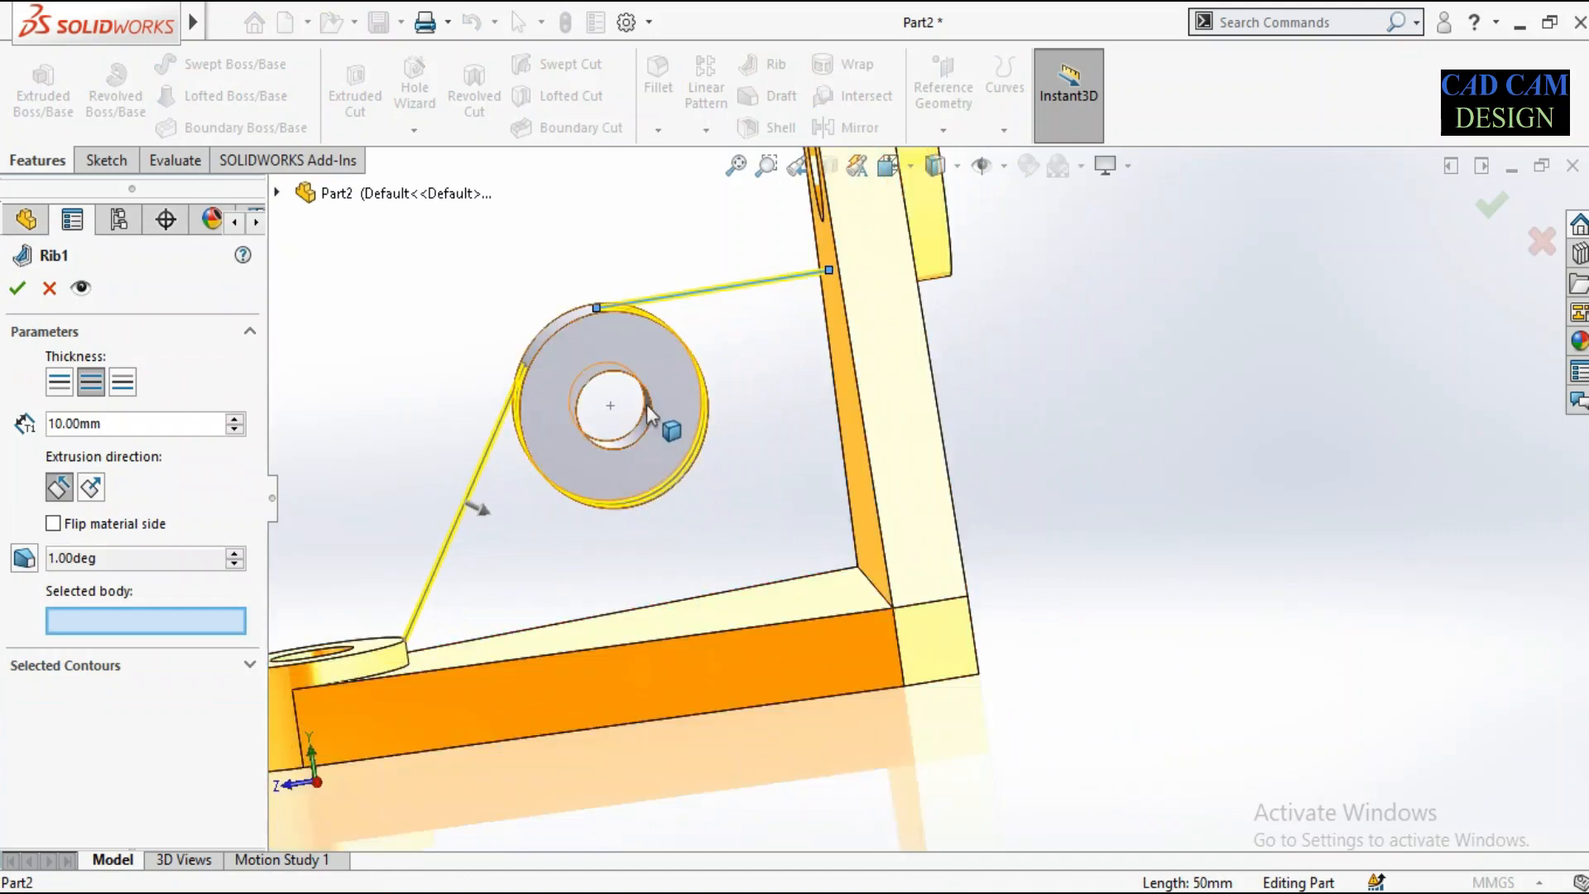
middle_drag(816, 559, 546, 513)
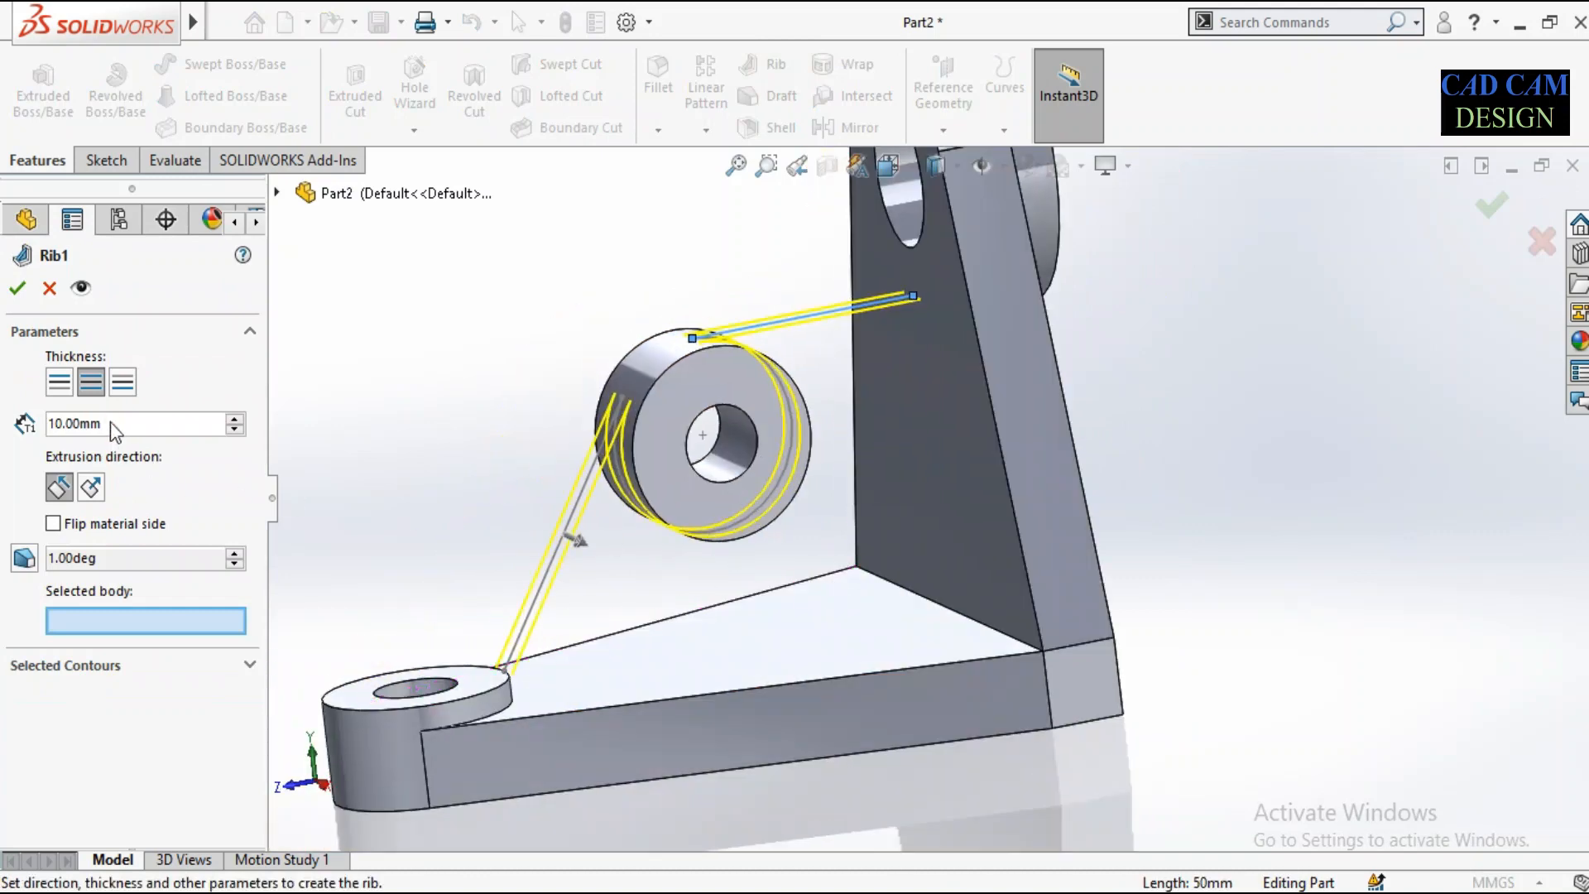
text(2)
key(Return)
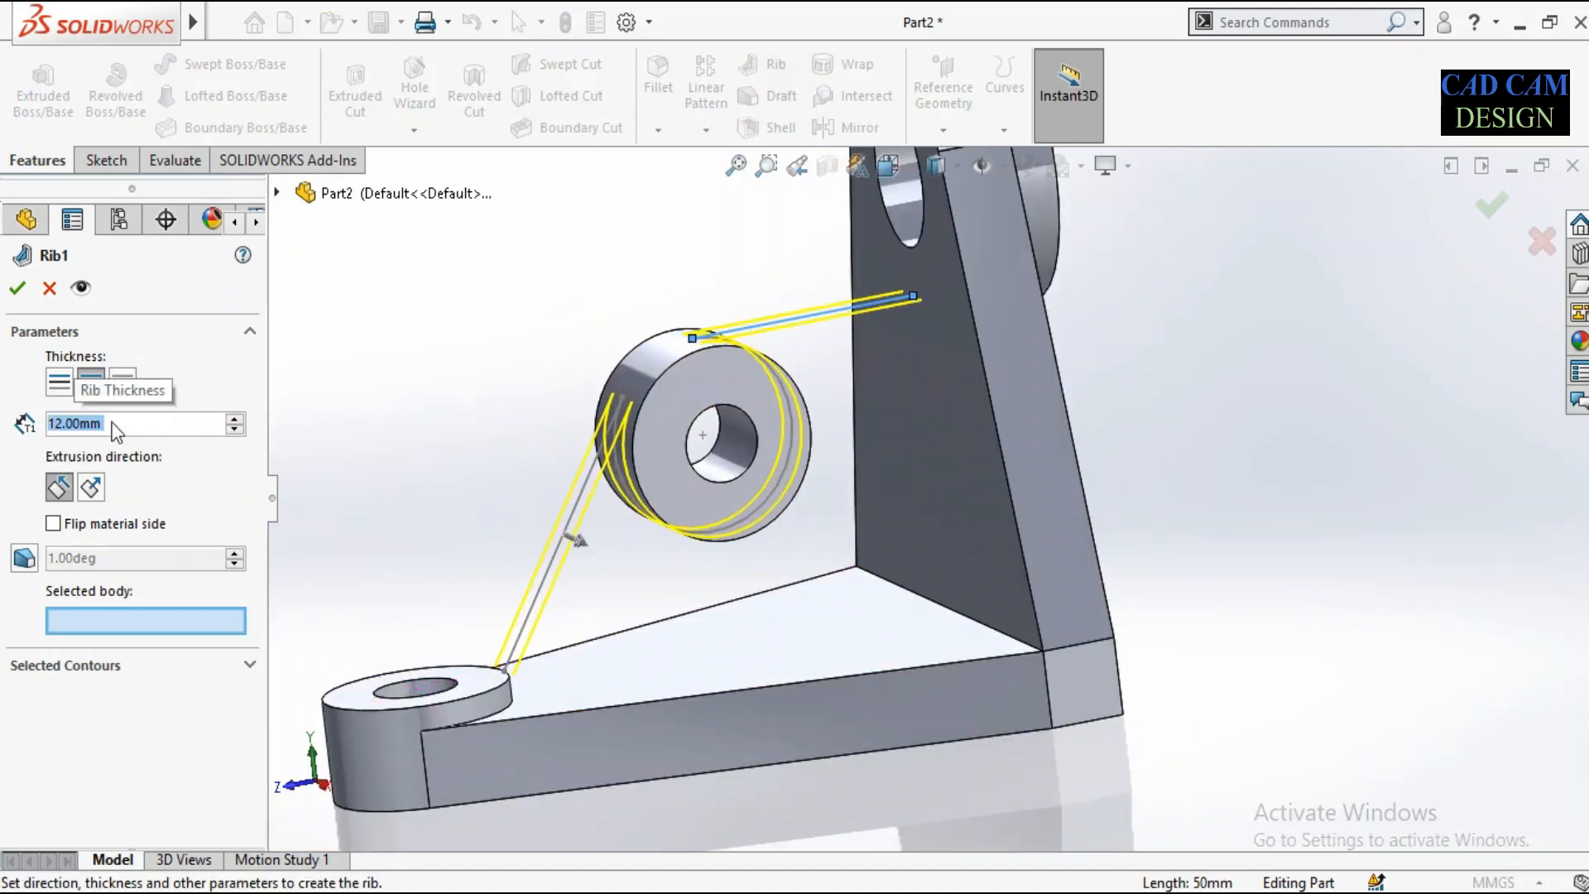
Choose the base and upright plate body as the rib's target body and create the rib.
middle_drag(629, 512, 557, 649)
scroll(513, 666, down, 5)
middle_drag(723, 643, 776, 673)
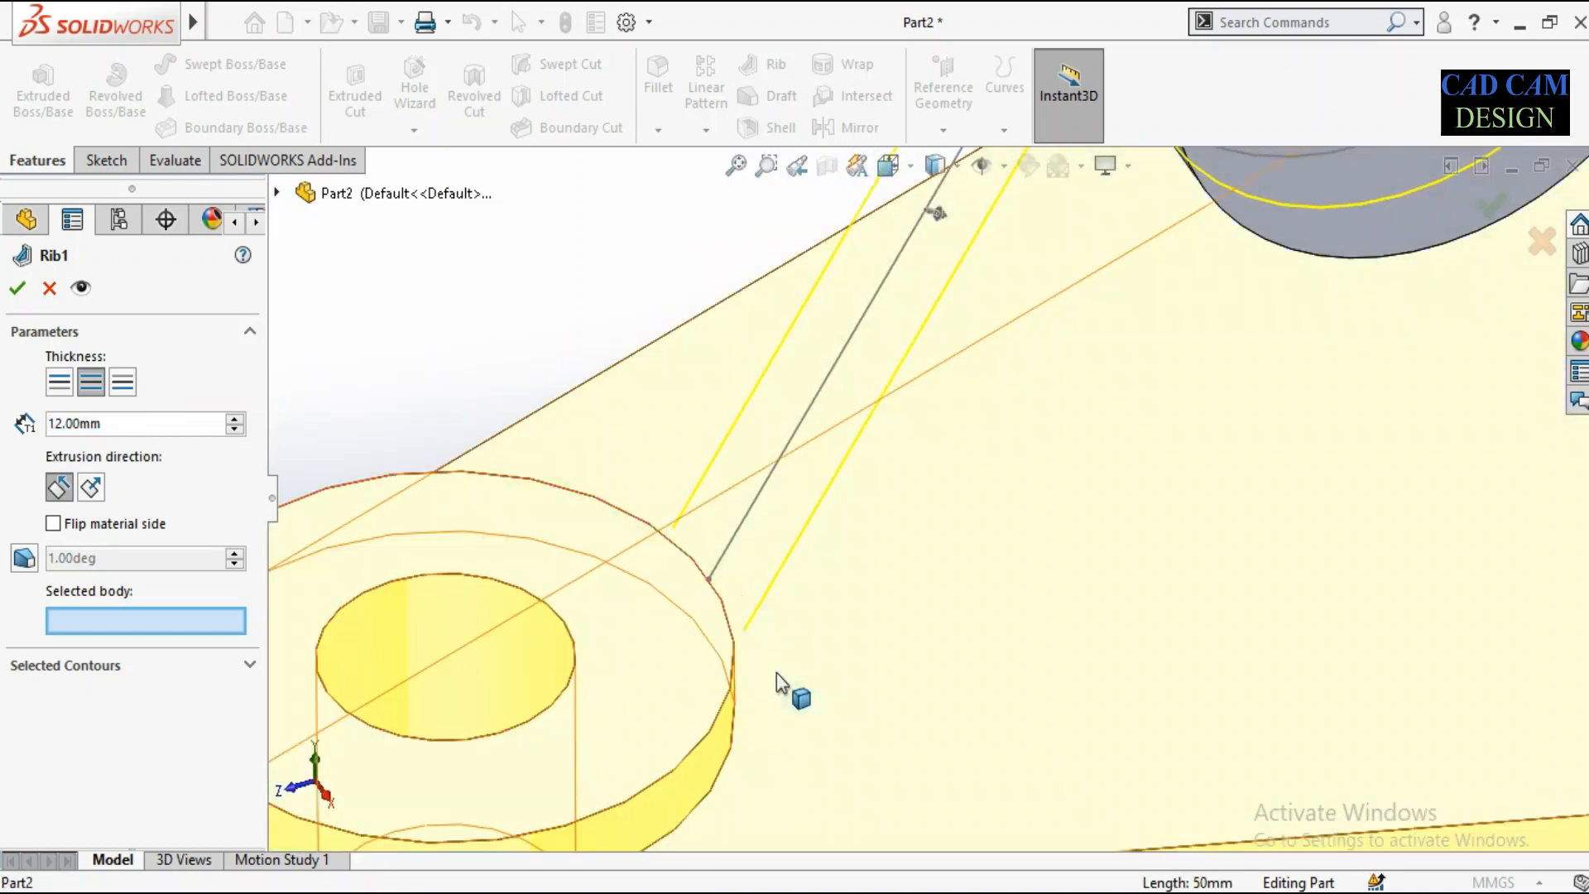
scroll(725, 644, up, 5)
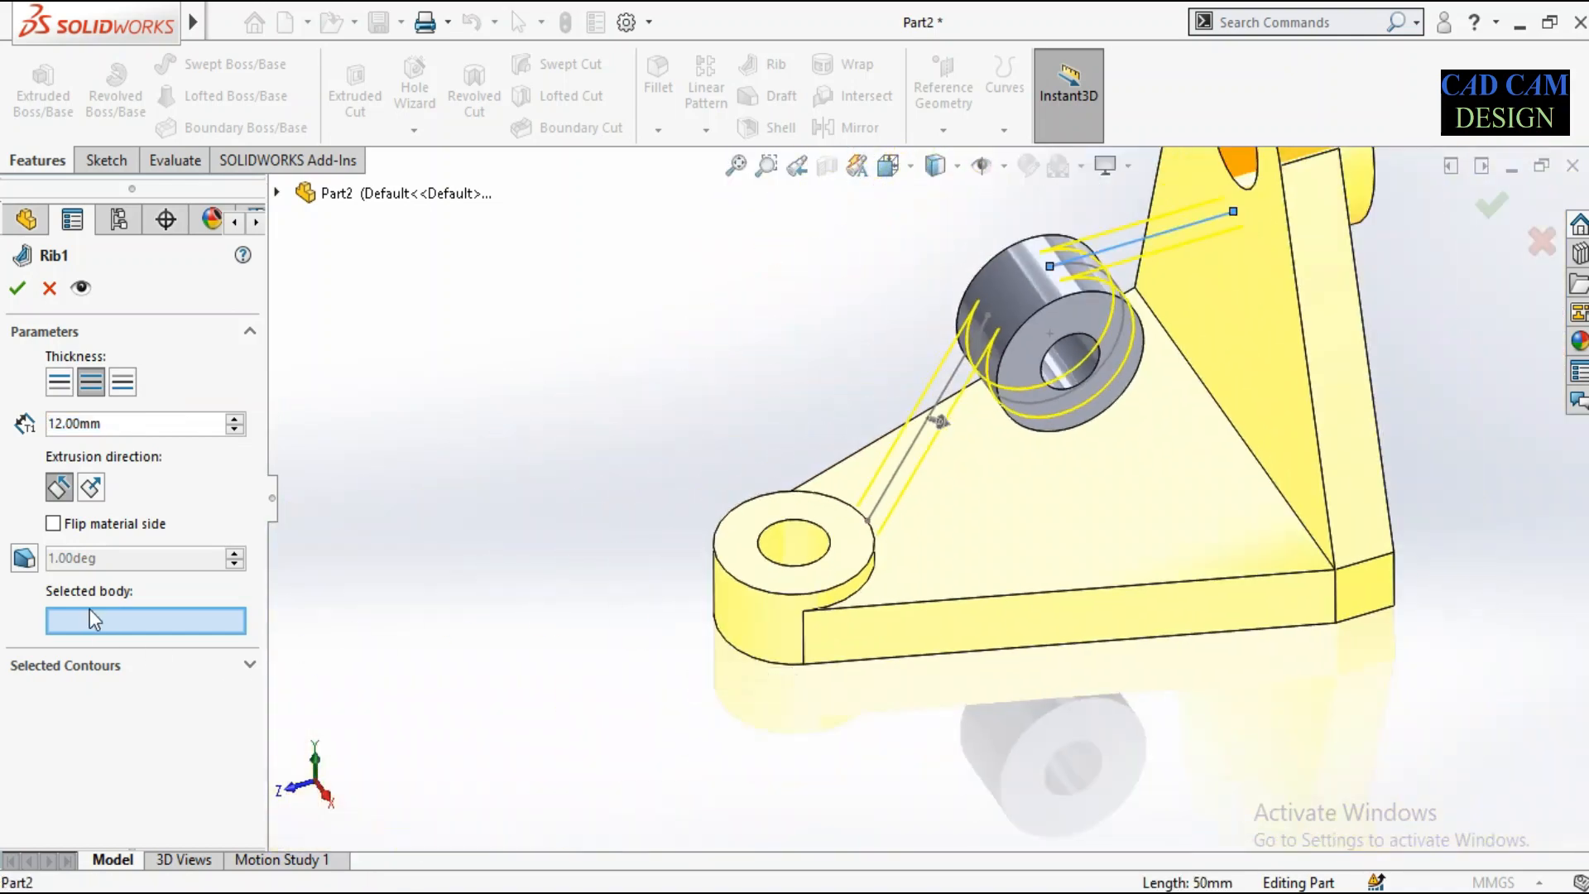
click(1184, 507)
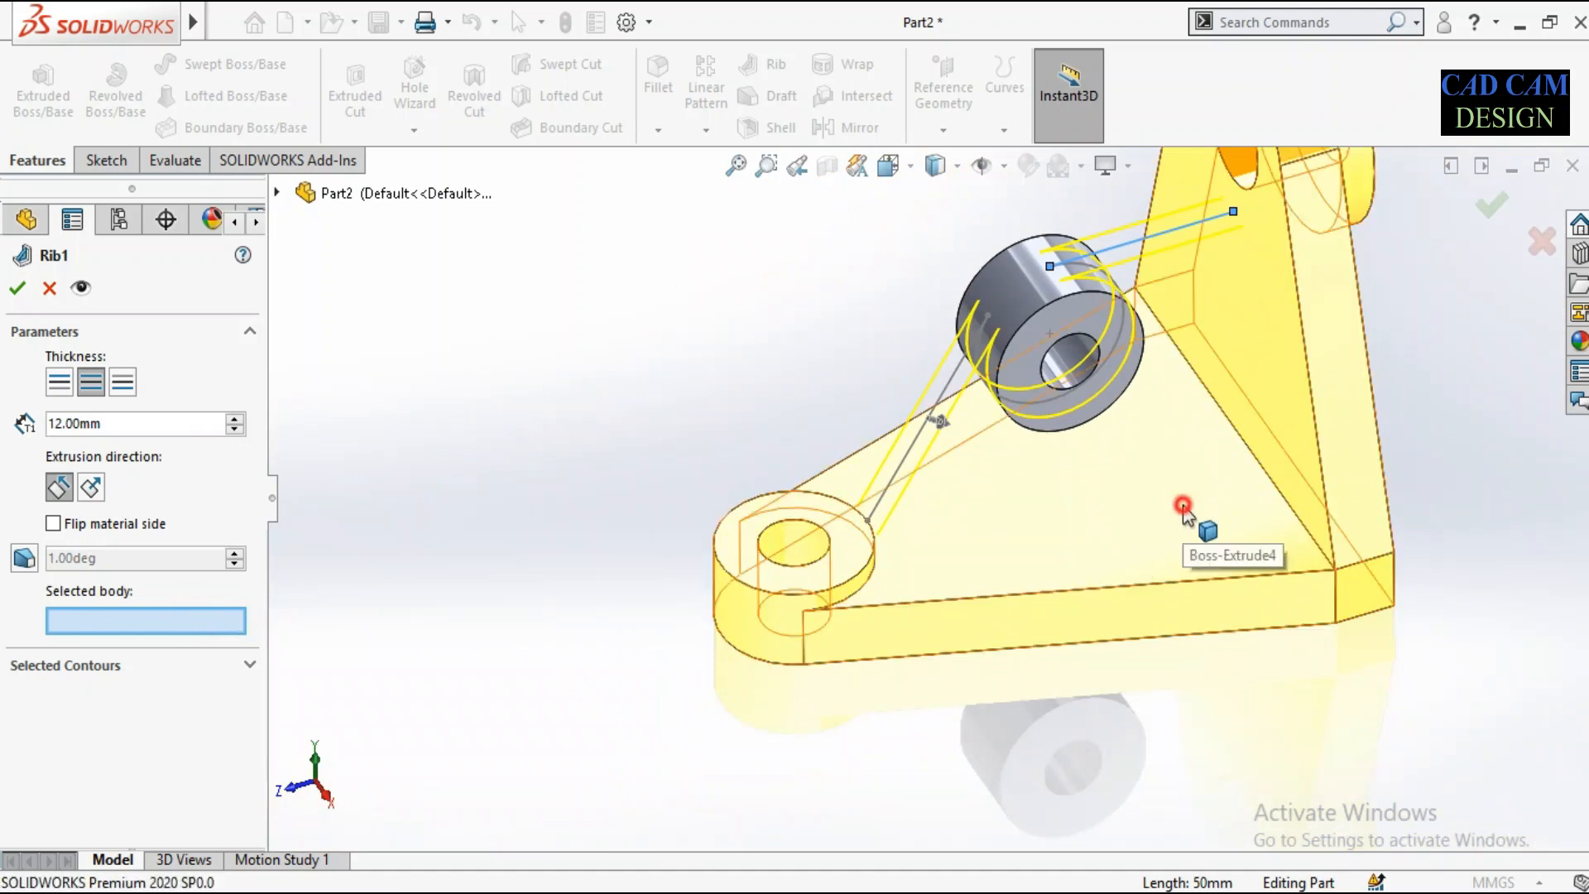
scroll(1184, 507, down, 2)
scroll(1152, 409, up, 2)
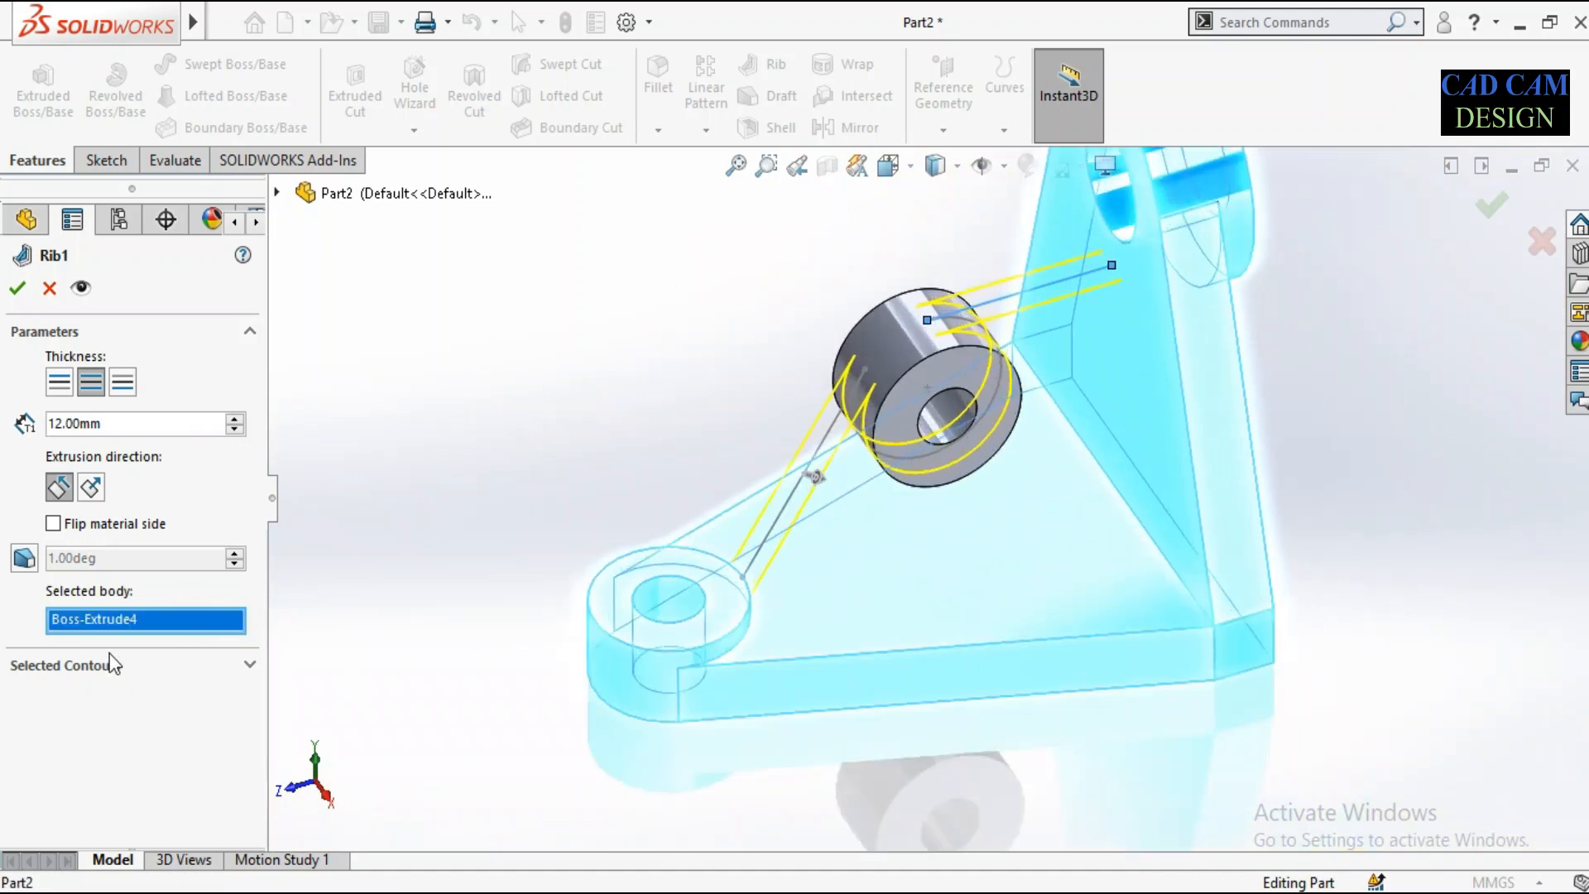
scroll(751, 601, up, 2)
scroll(965, 361, down, 1)
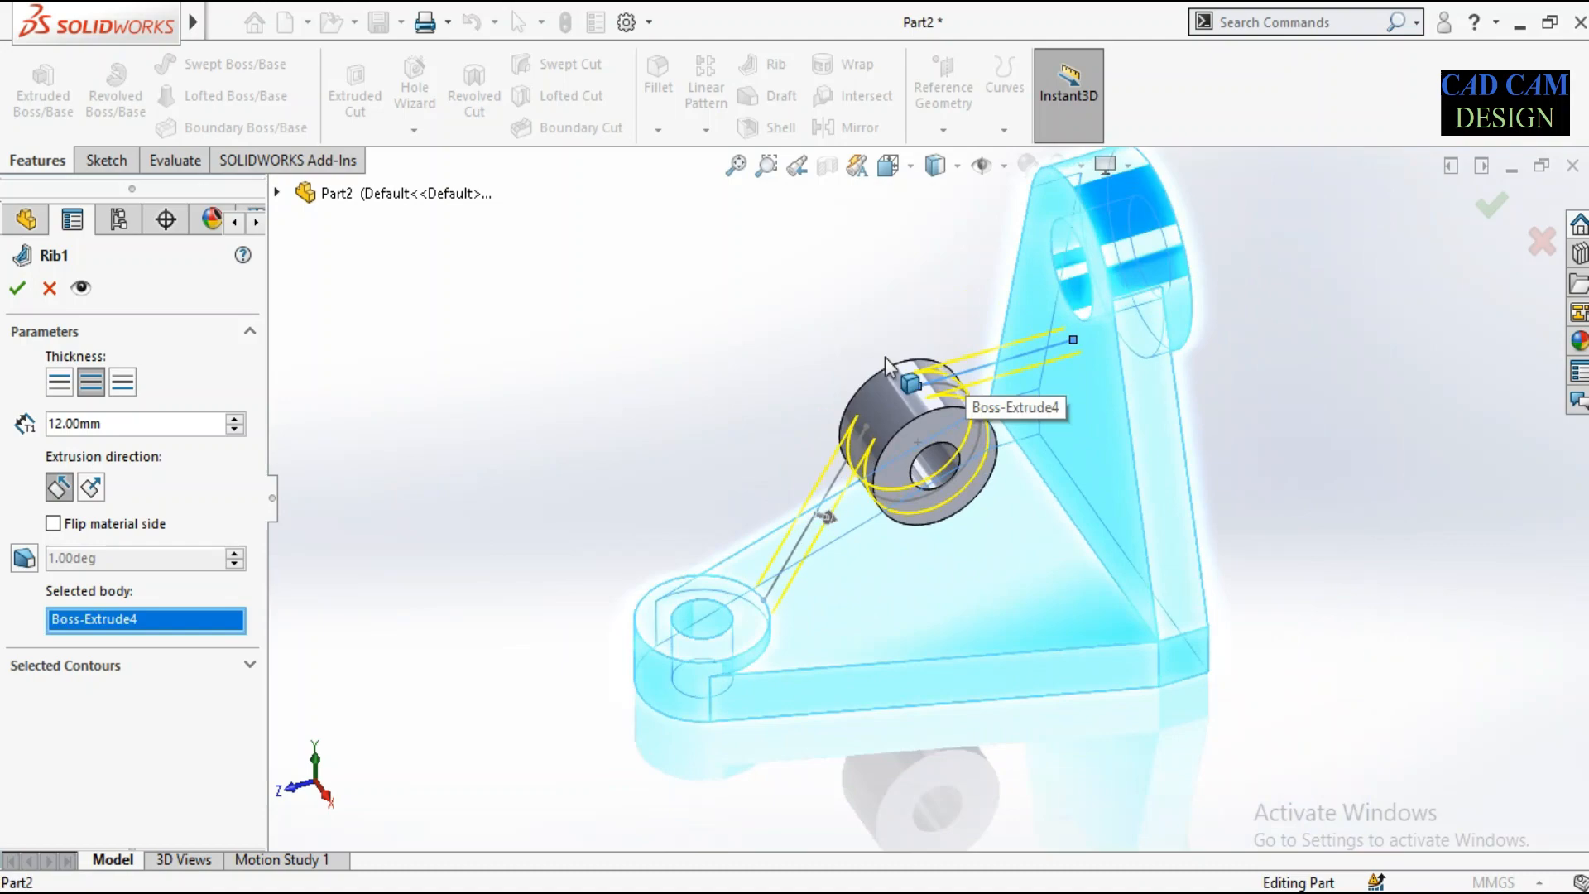
click(17, 288)
click(767, 428)
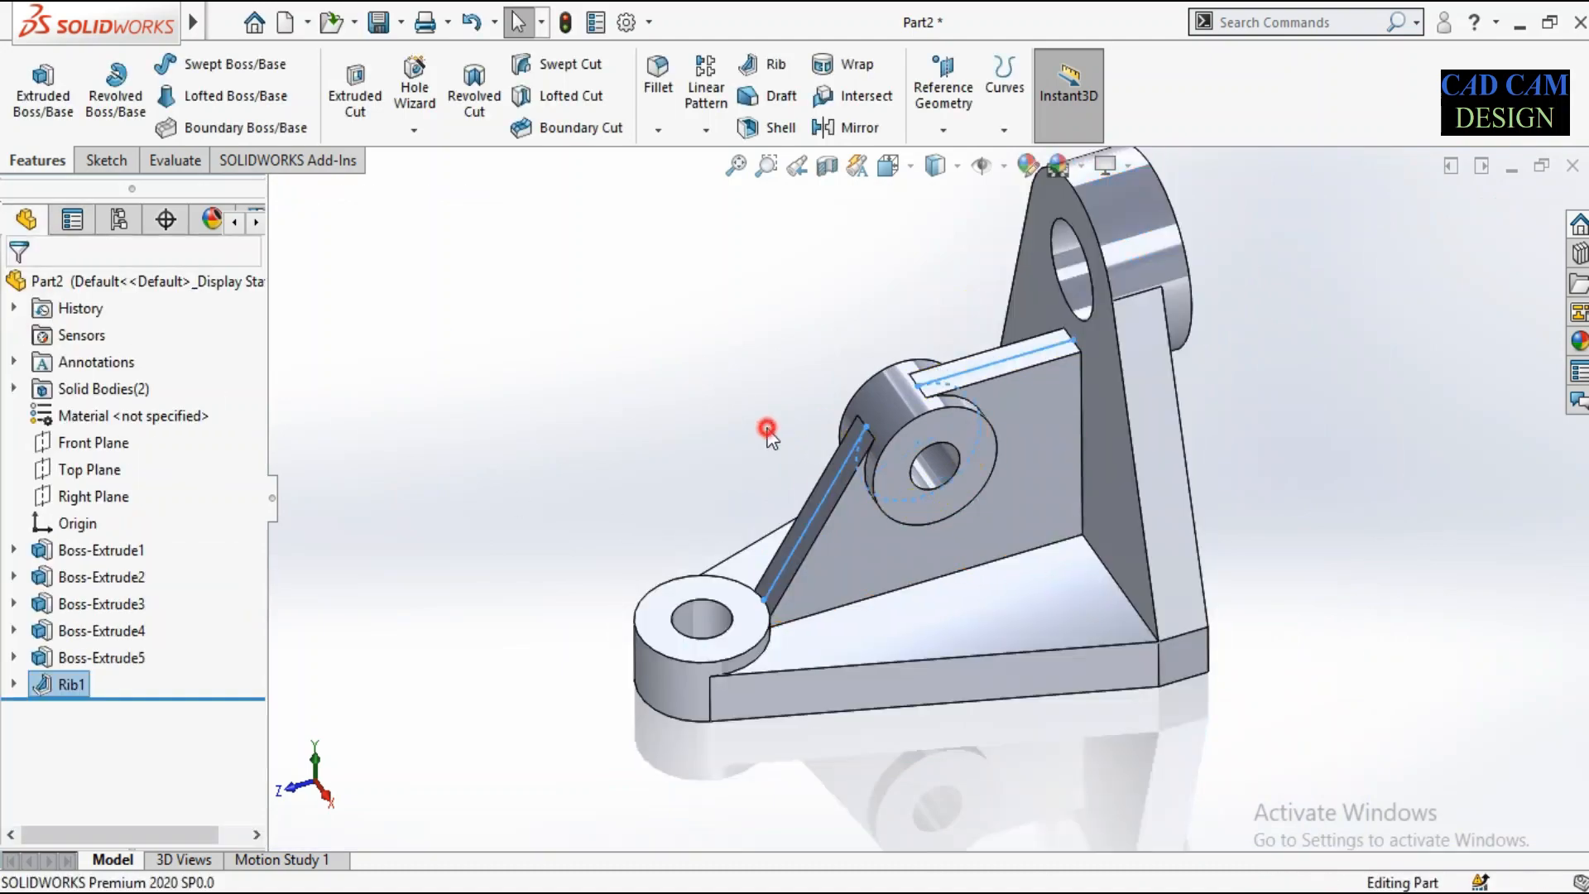
Inspect the finished rib around the middle boss and switch to Paint to check the dimensioned drawing.
scroll(930, 445, down, 1)
middle_drag(936, 446, 965, 383)
scroll(965, 383, up, 1)
scroll(744, 667, up, 1)
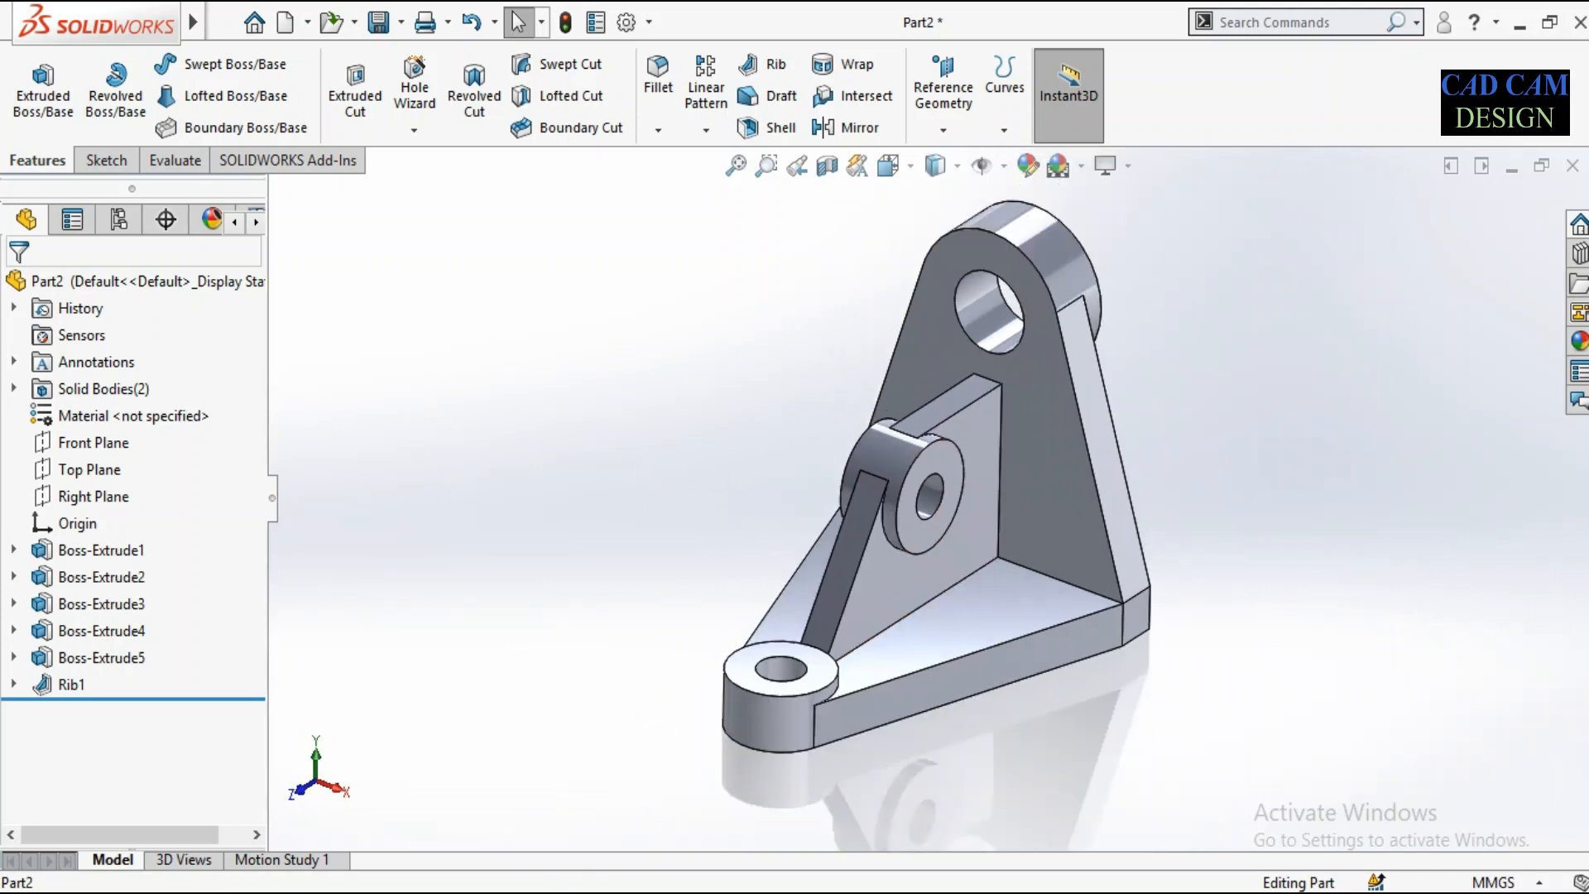
click(590, 862)
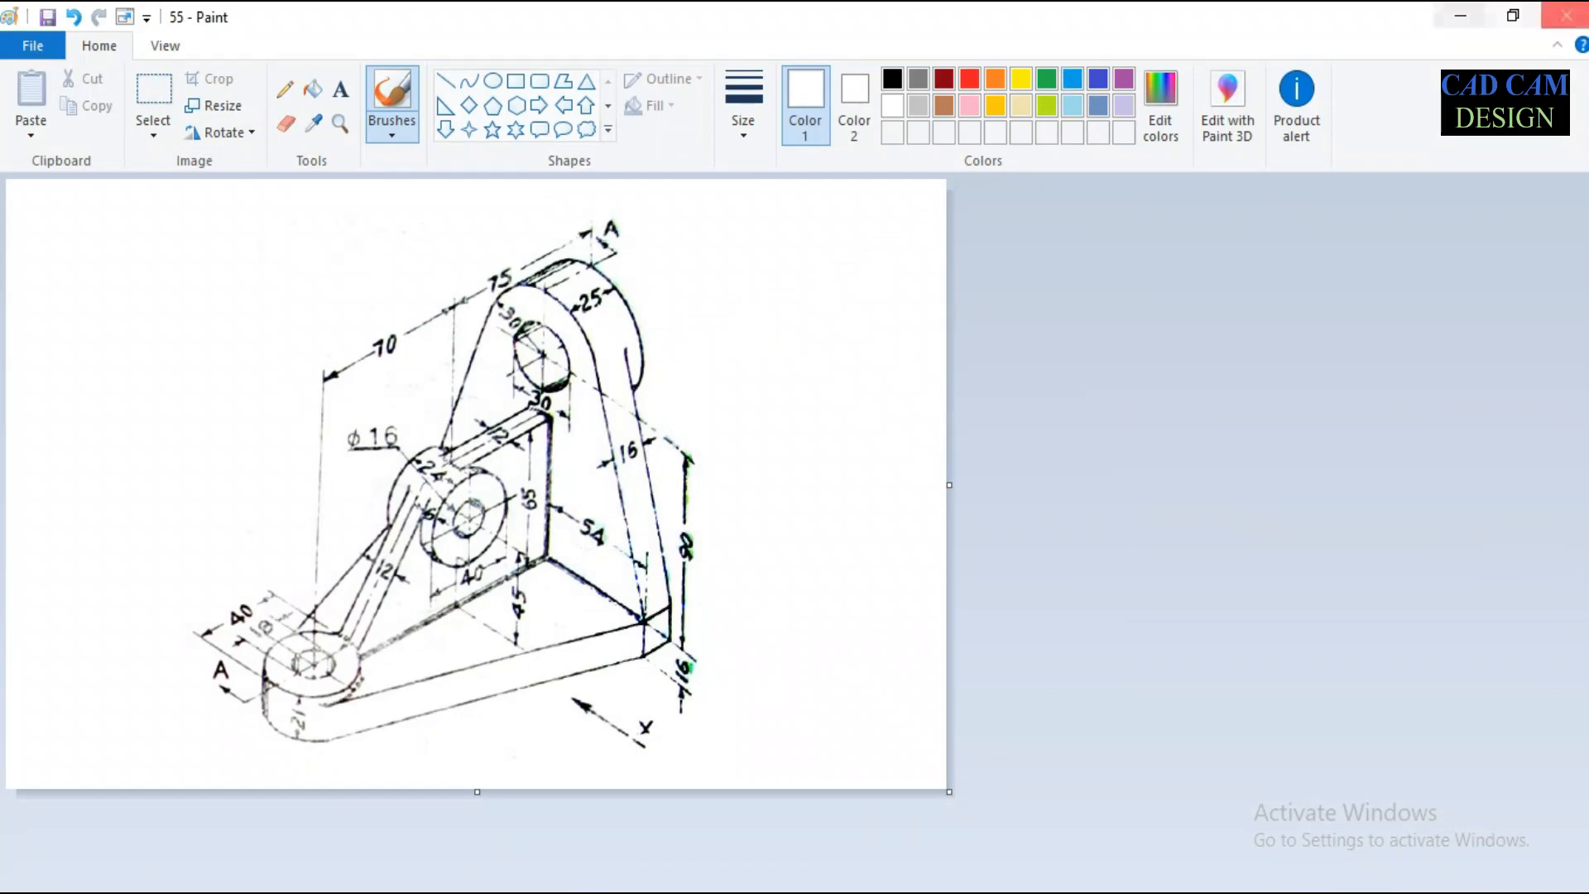
Switch back to SOLIDWORKS and show the bracket in the isometric view.
click(1472, 10)
key(ctrl+7)
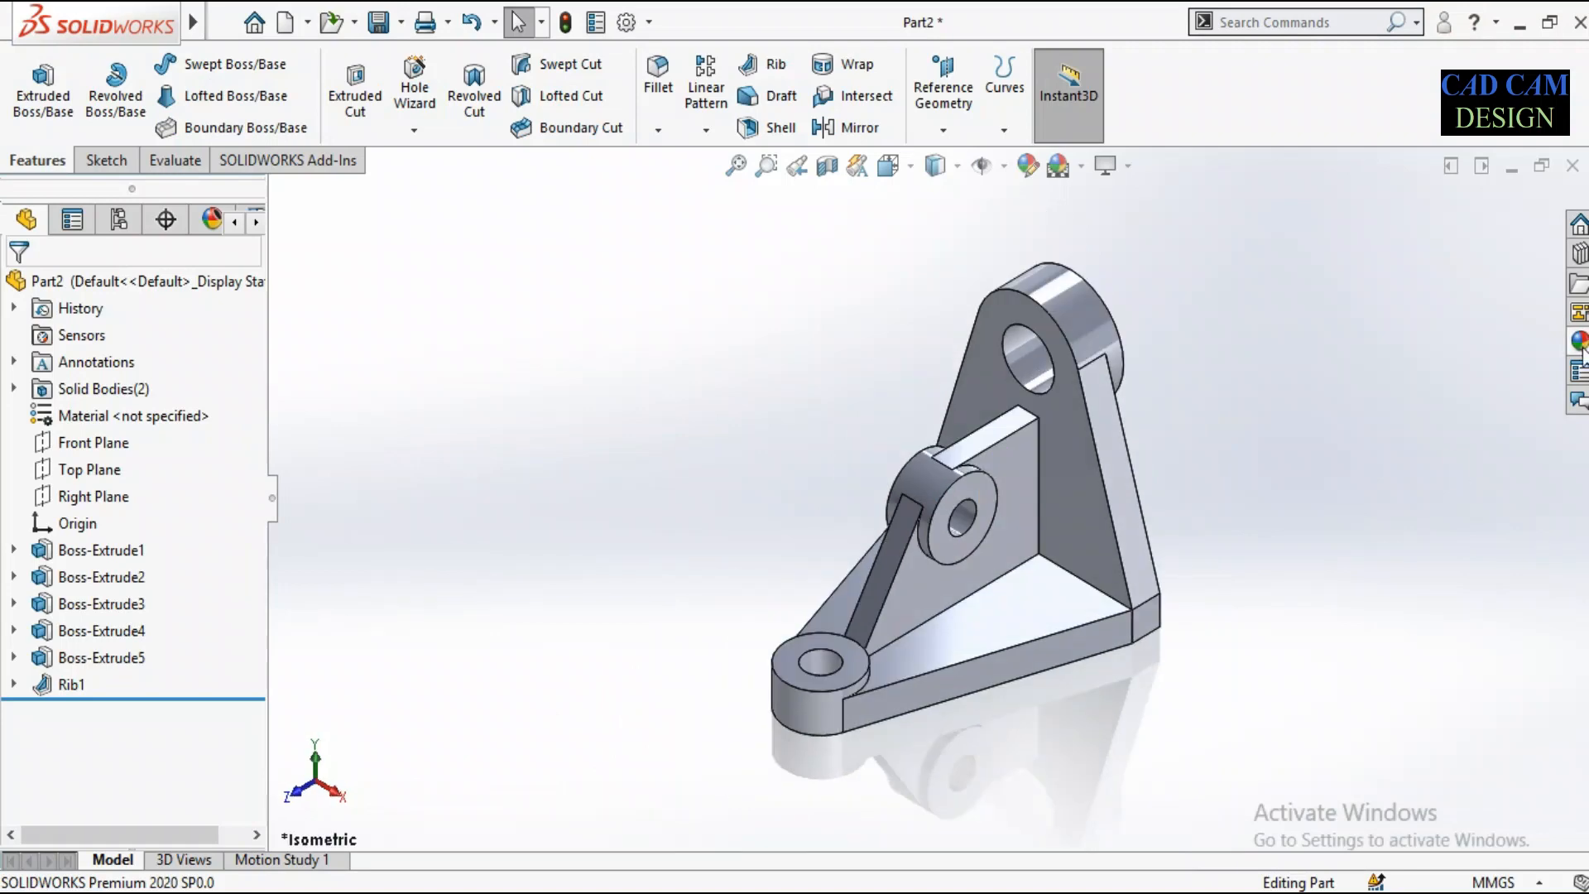
Apply the chromium plate metal appearance to the bracket's front, middle and upper bosses.
click(1573, 340)
double_click(1417, 293)
click(1443, 292)
mouse_move(1410, 579)
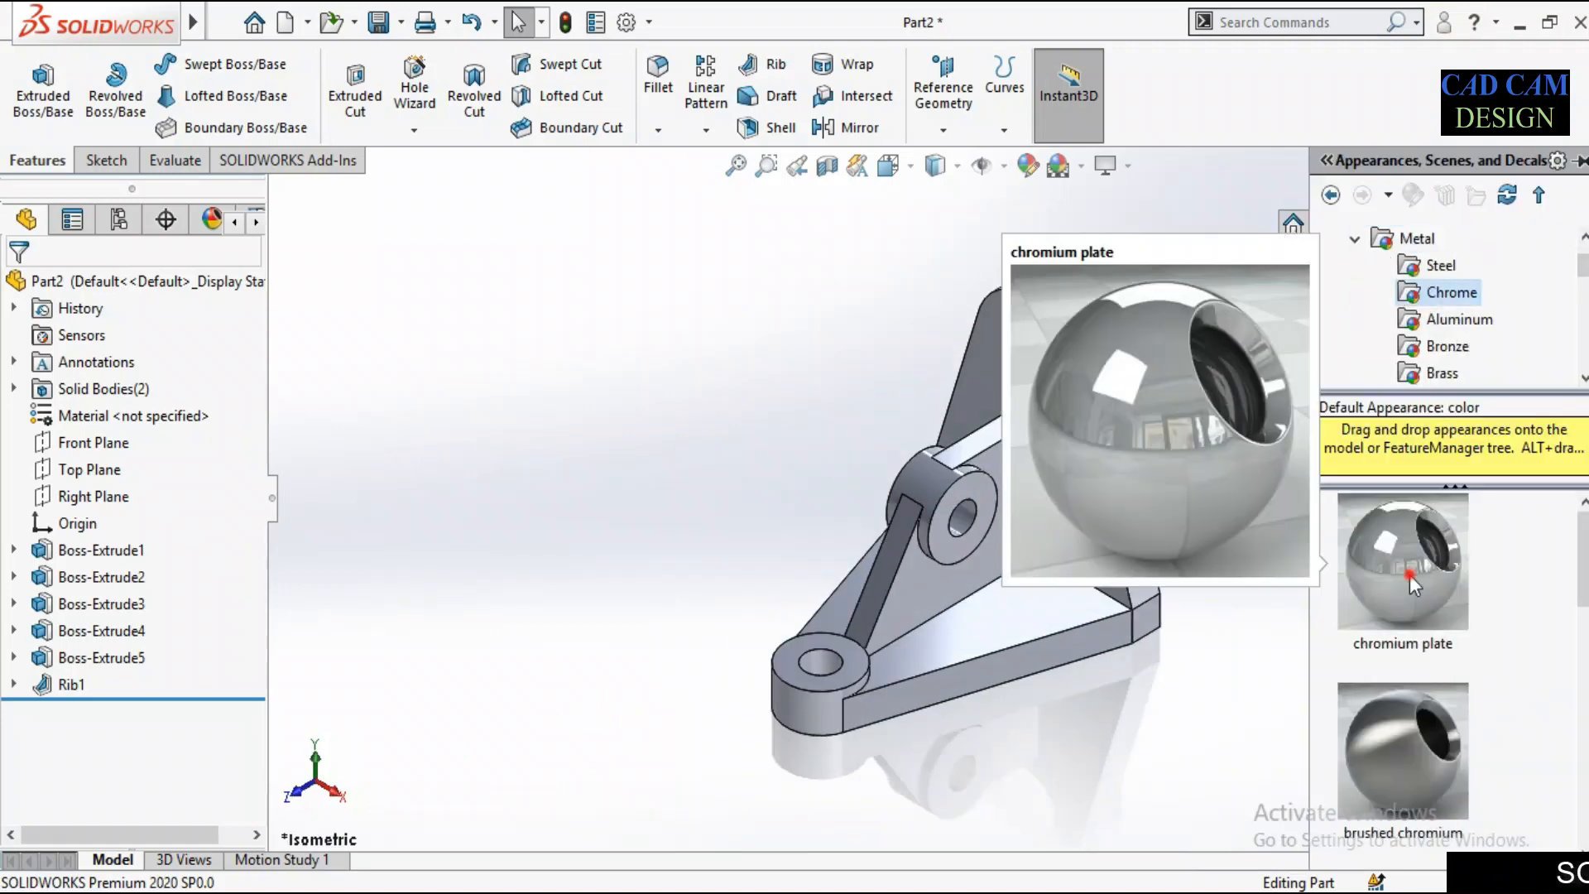
mouse_move(1409, 574)
mouse_down()
mouse_move(925, 585)
mouse_move(1000, 417)
mouse_move(645, 790)
mouse_up()
click(1576, 348)
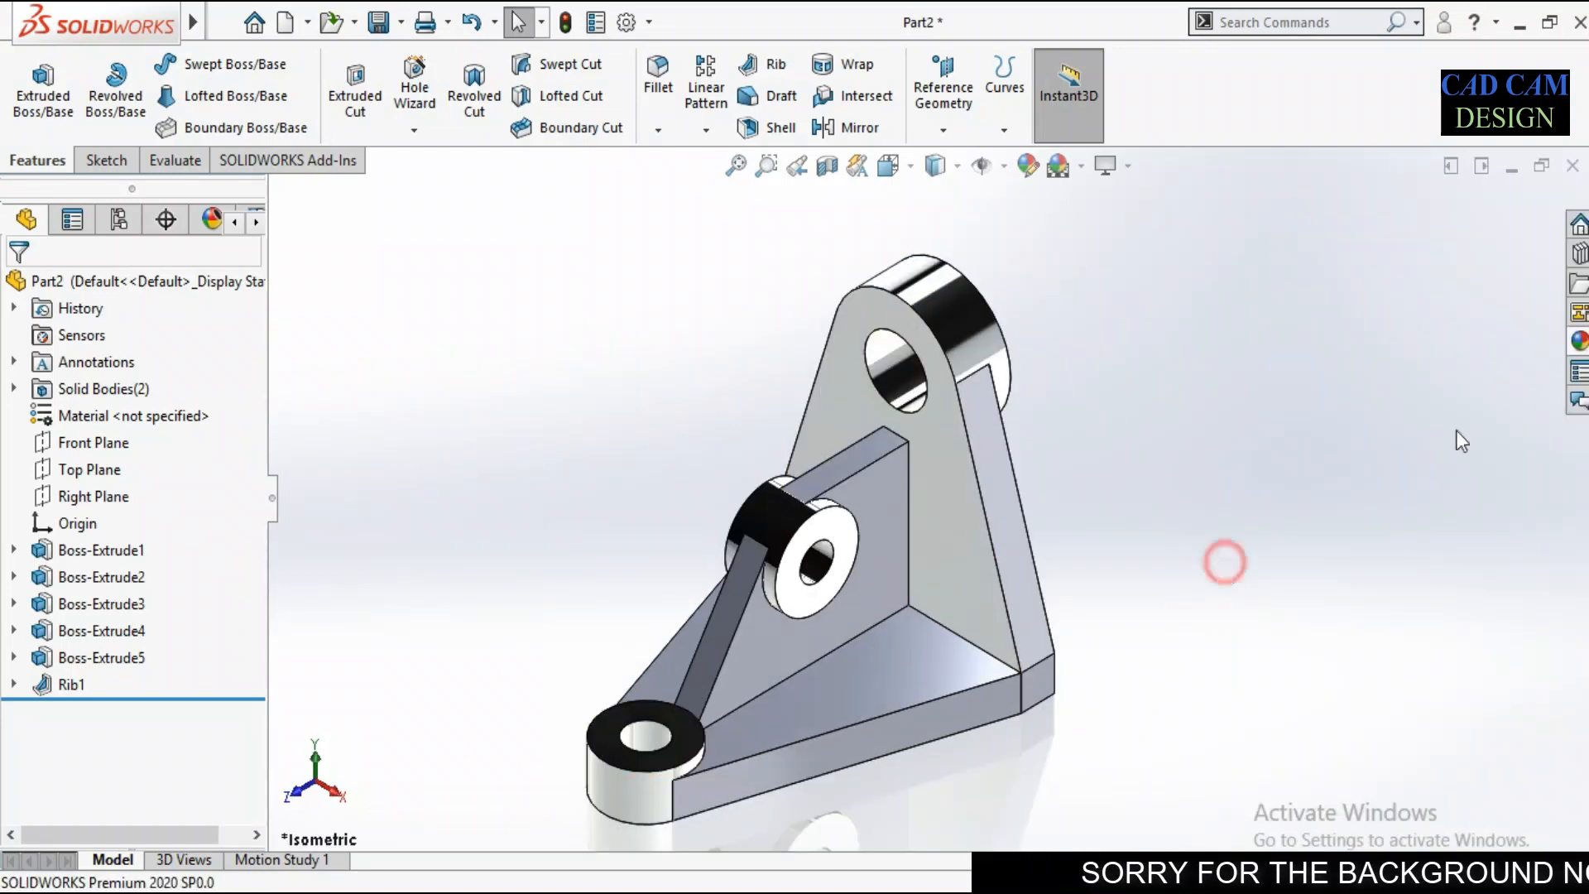
Apply the candy apple red painted appearance to the bracket's base plate.
click(1578, 341)
scroll(1399, 662, down, 2)
click(1457, 319)
click(1450, 346)
scroll(1448, 331, down, 4)
double_click(1422, 239)
drag(1401, 586, 628, 679)
Apply the same candy apple red appearance to the upright plate and its upper boss.
click(1577, 341)
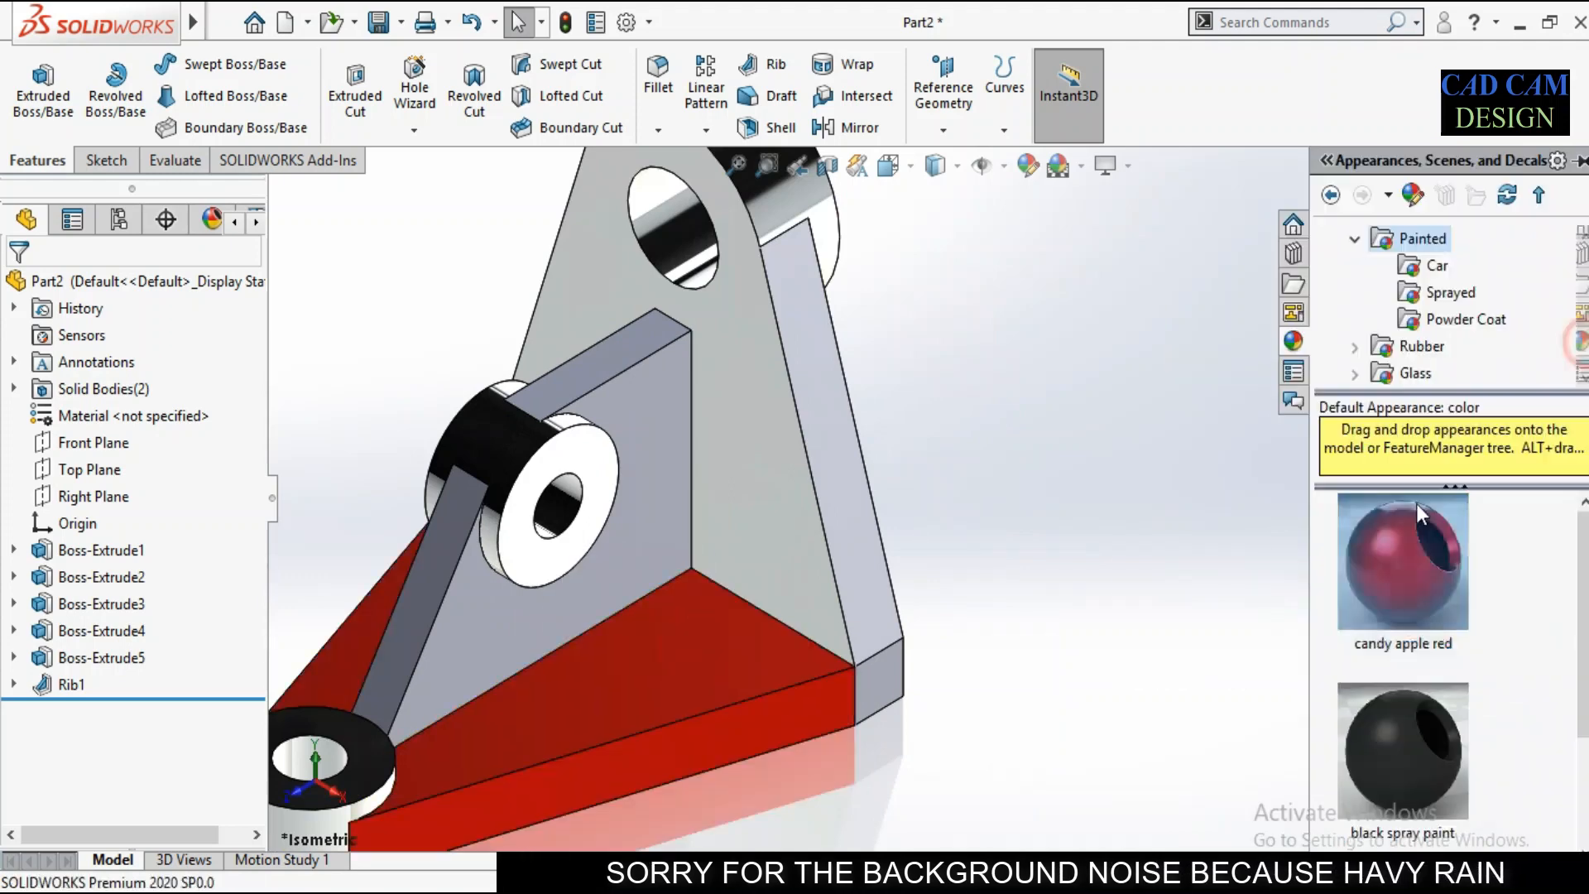
drag(1417, 509, 761, 414)
scroll(1158, 439, up, 2)
middle_drag(1175, 480, 1122, 445)
Find the car paint appearances and apply metallic gold to the rib around the middle boss.
click(1577, 341)
scroll(1403, 629, down, 2)
click(1406, 346)
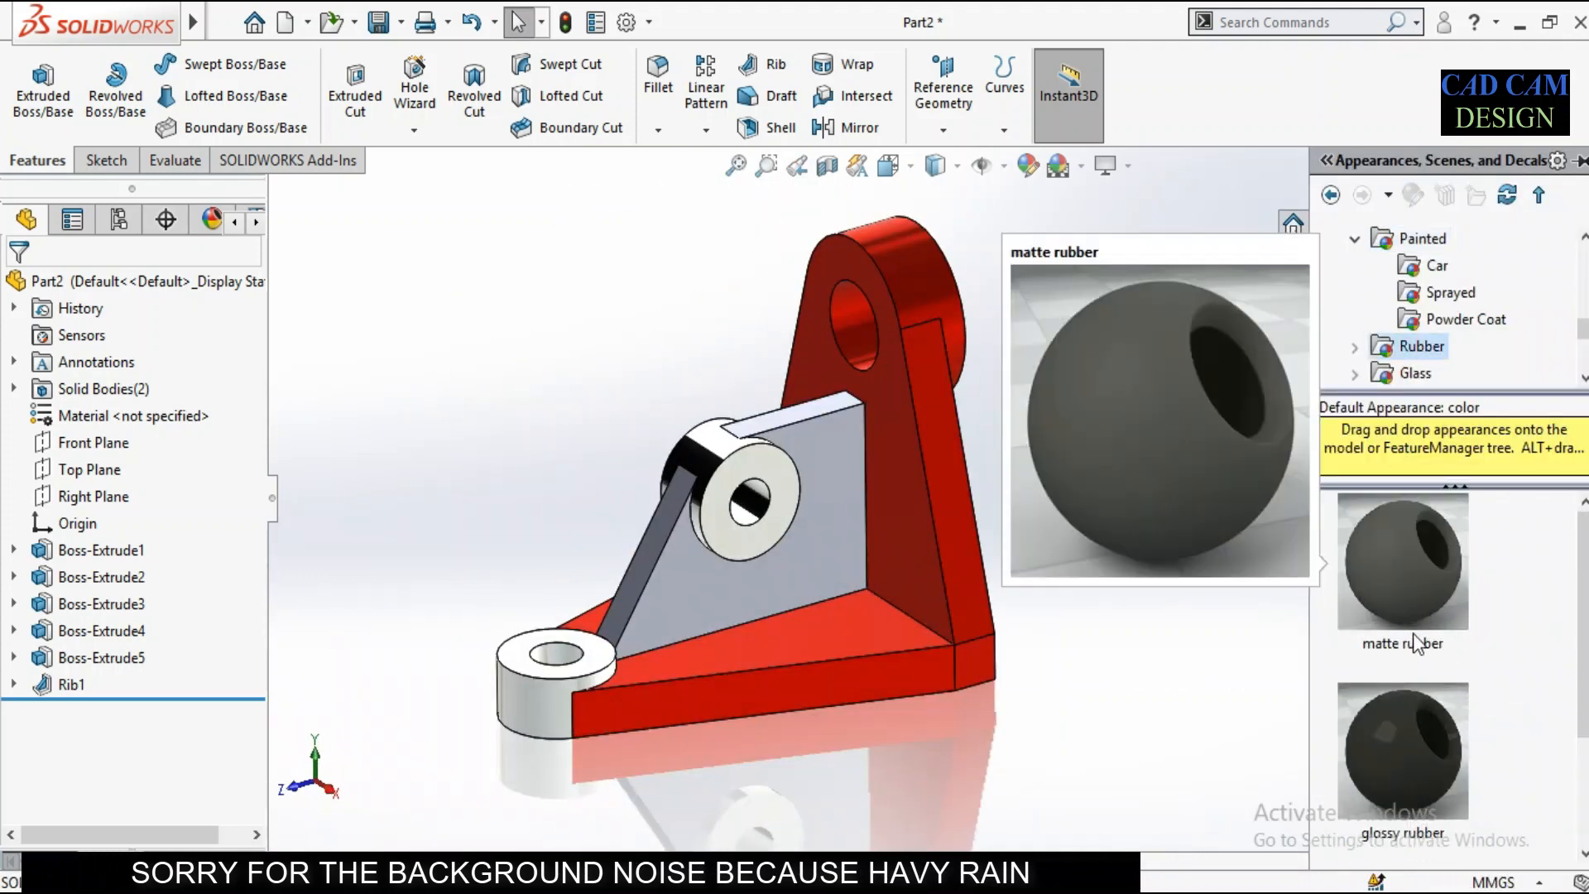
click(1377, 377)
click(1420, 325)
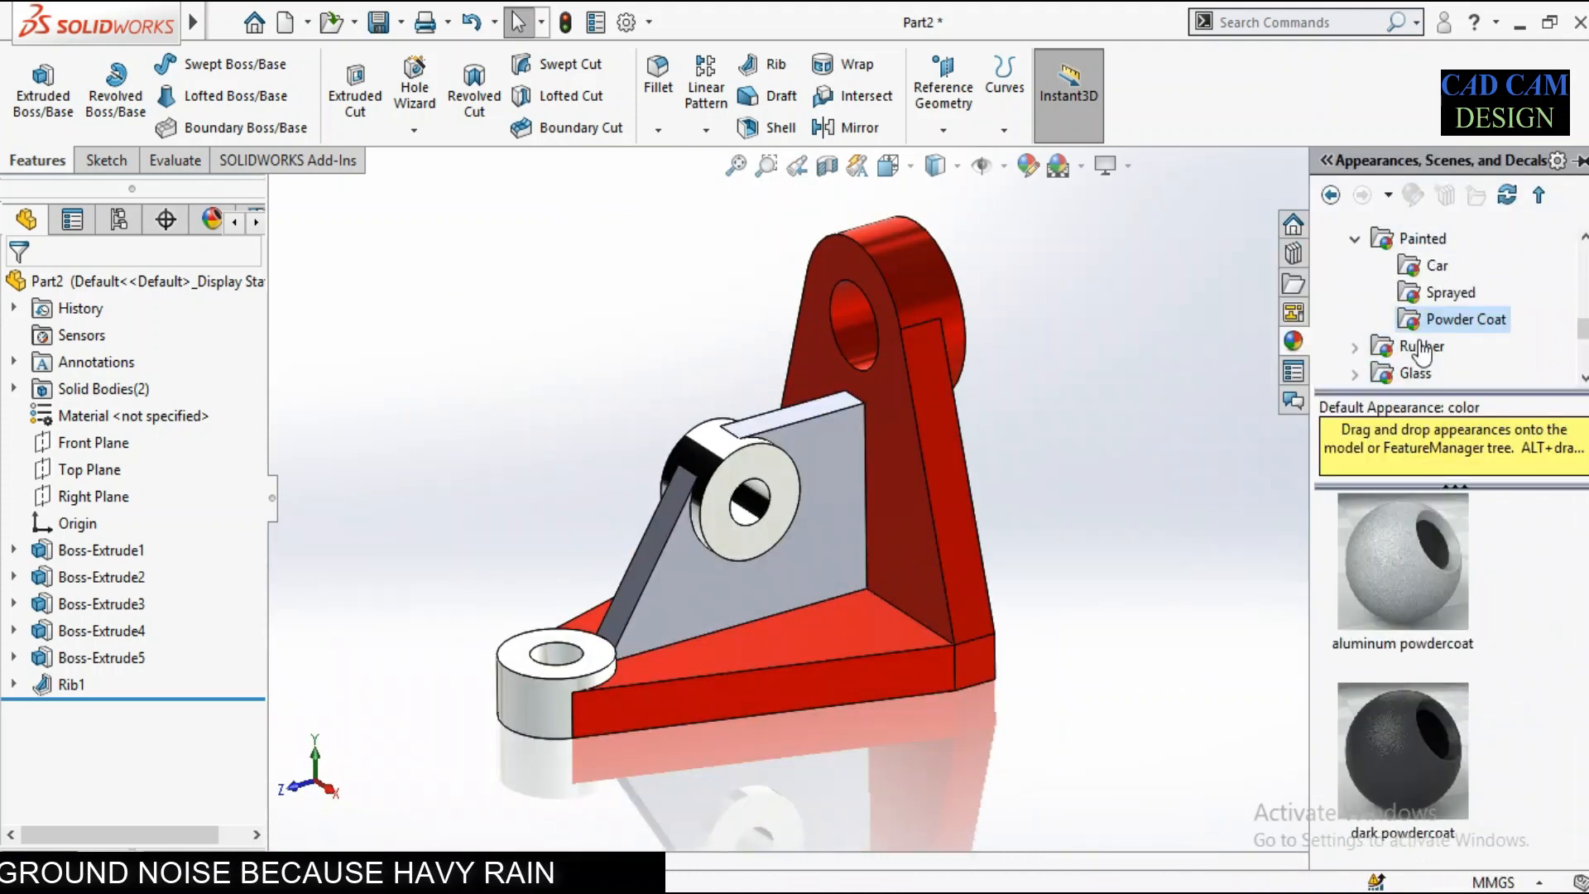
click(1438, 293)
click(1432, 267)
drag(1403, 580, 828, 554)
Apply the gloss blue car paint appearance to the middle boss, the front boss and the upright's upper hole.
scroll(1004, 638, down, 1)
middle_drag(1004, 638, 1051, 641)
click(1577, 341)
click(1430, 741)
drag(1430, 747, 869, 605)
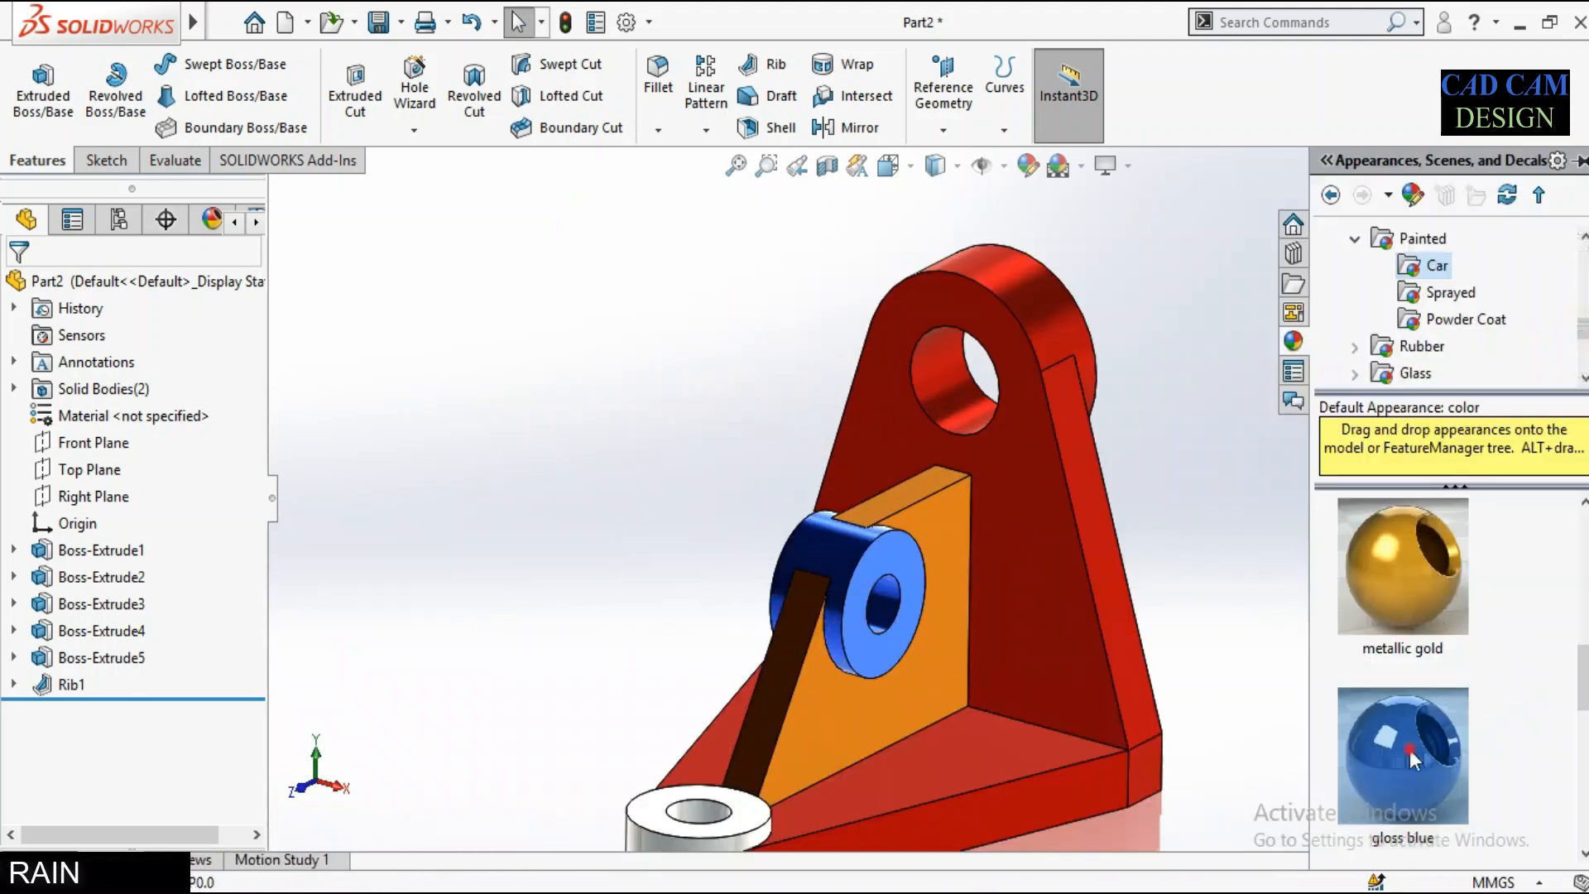
scroll(1298, 344, up, 2)
click(737, 732)
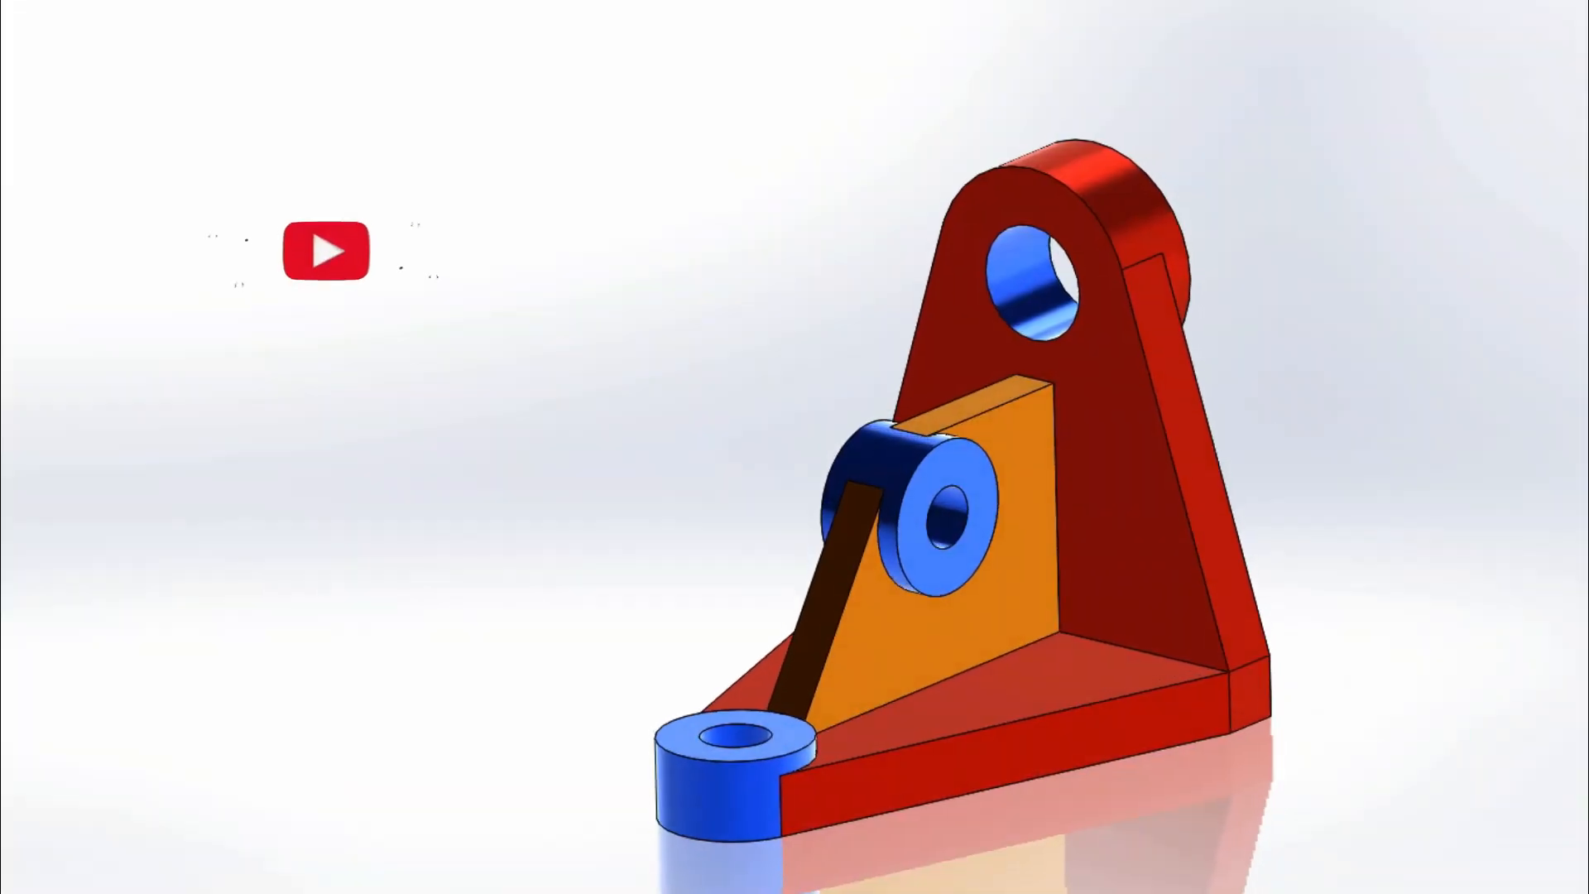